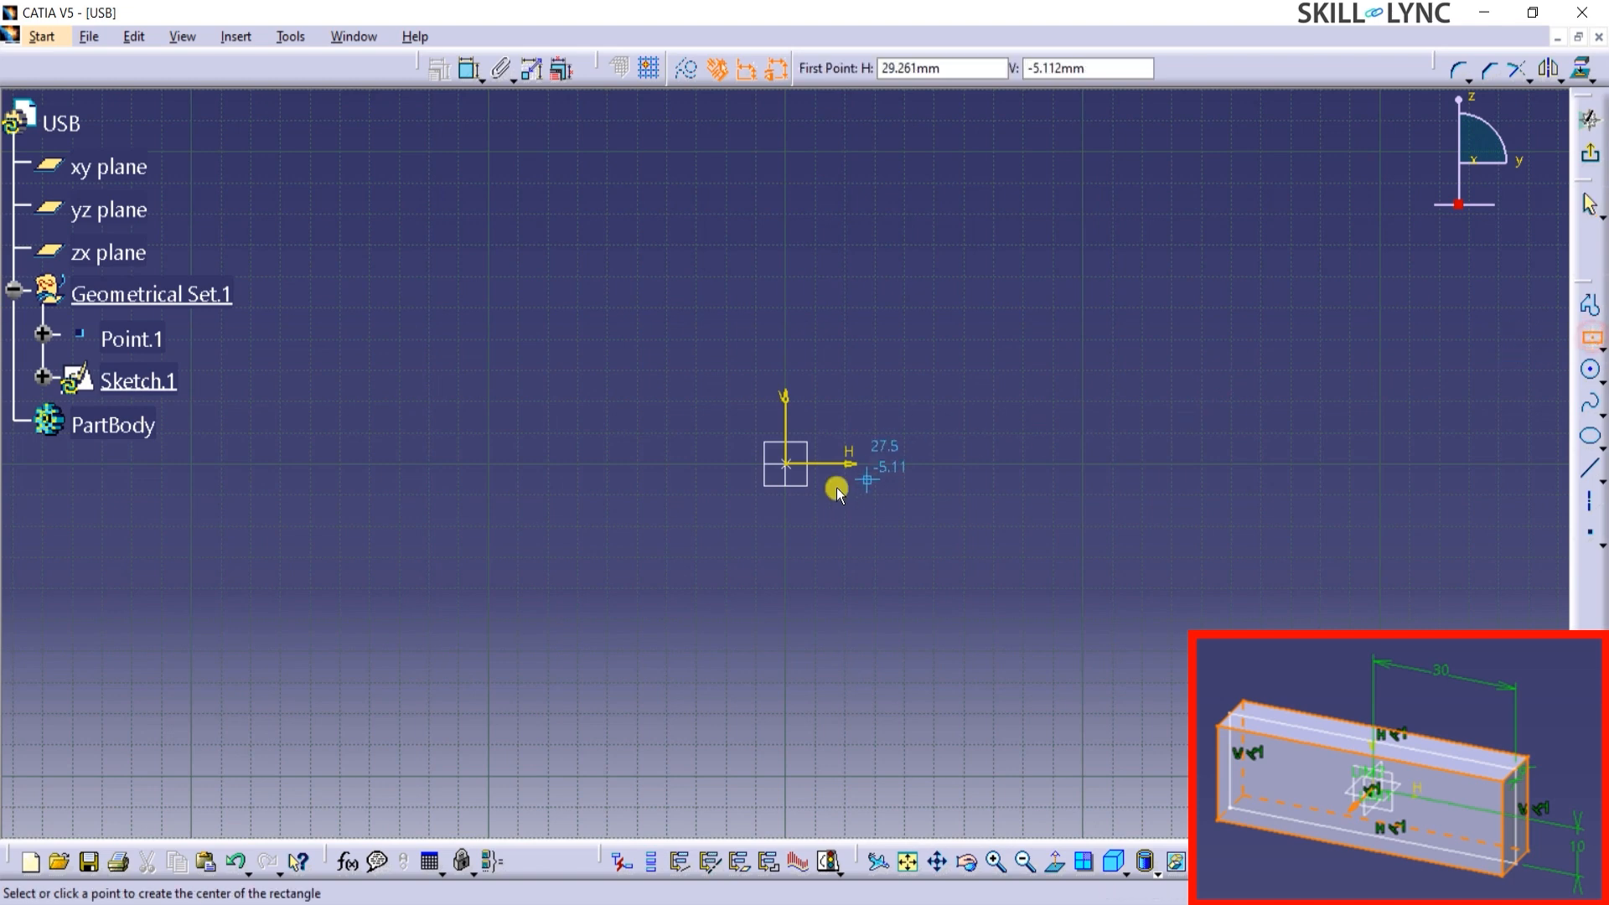
Sketch a rectangle about 99 by 58 mm centred on the origin and delete its automatic width and height dimensions.
{"action": "left_click", "coordinate": [786, 464]}
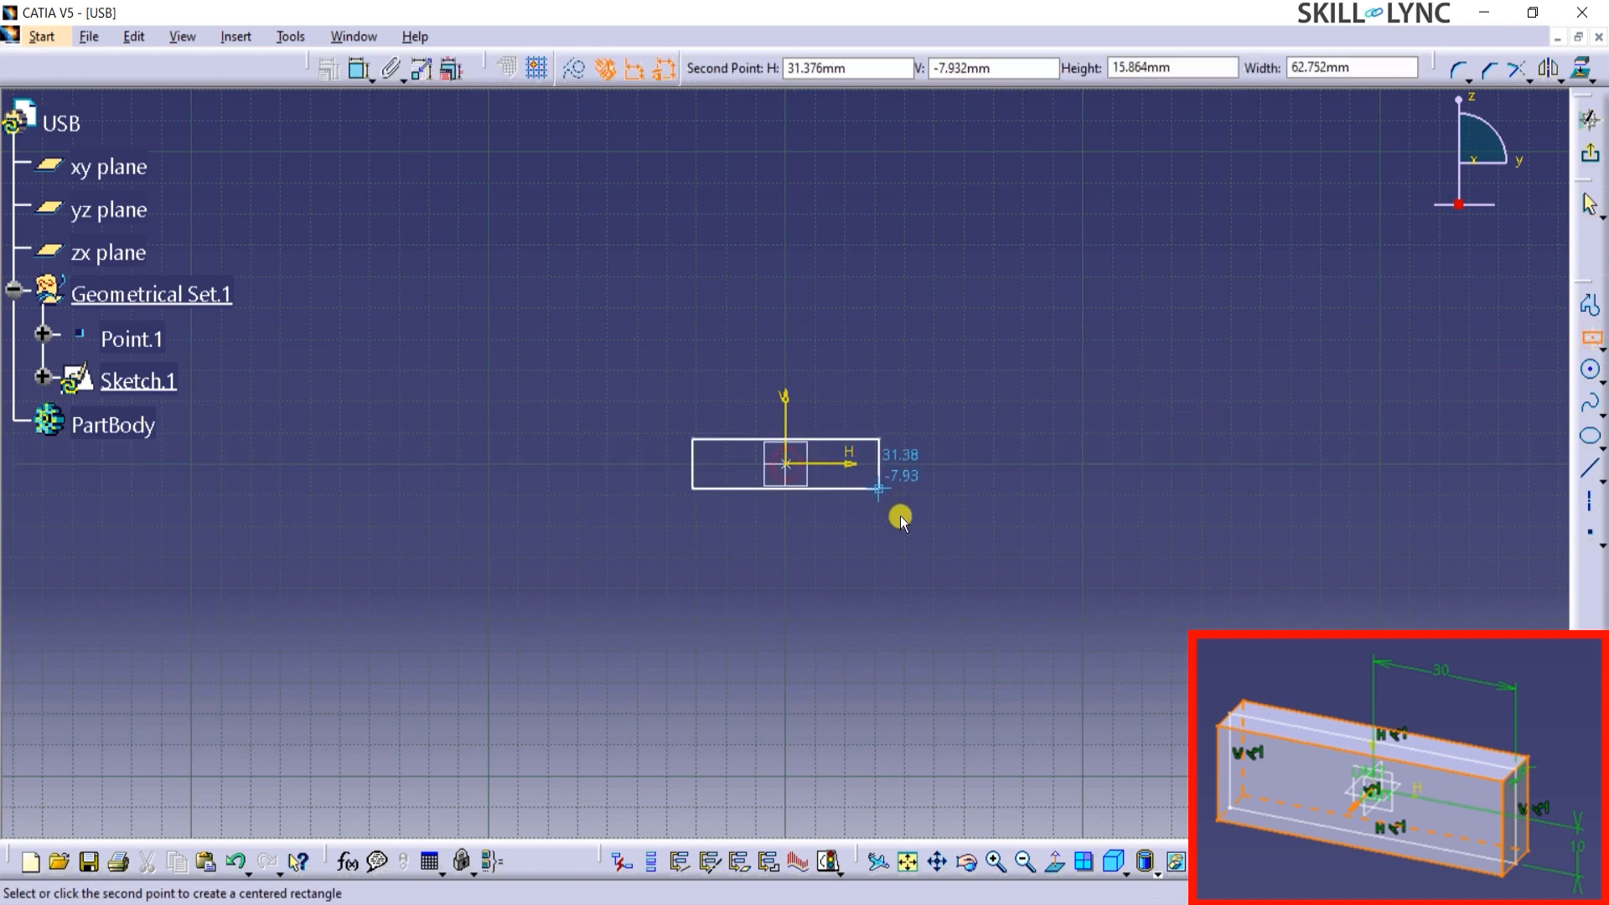
{"action": "left_click", "coordinate": [933, 554]}
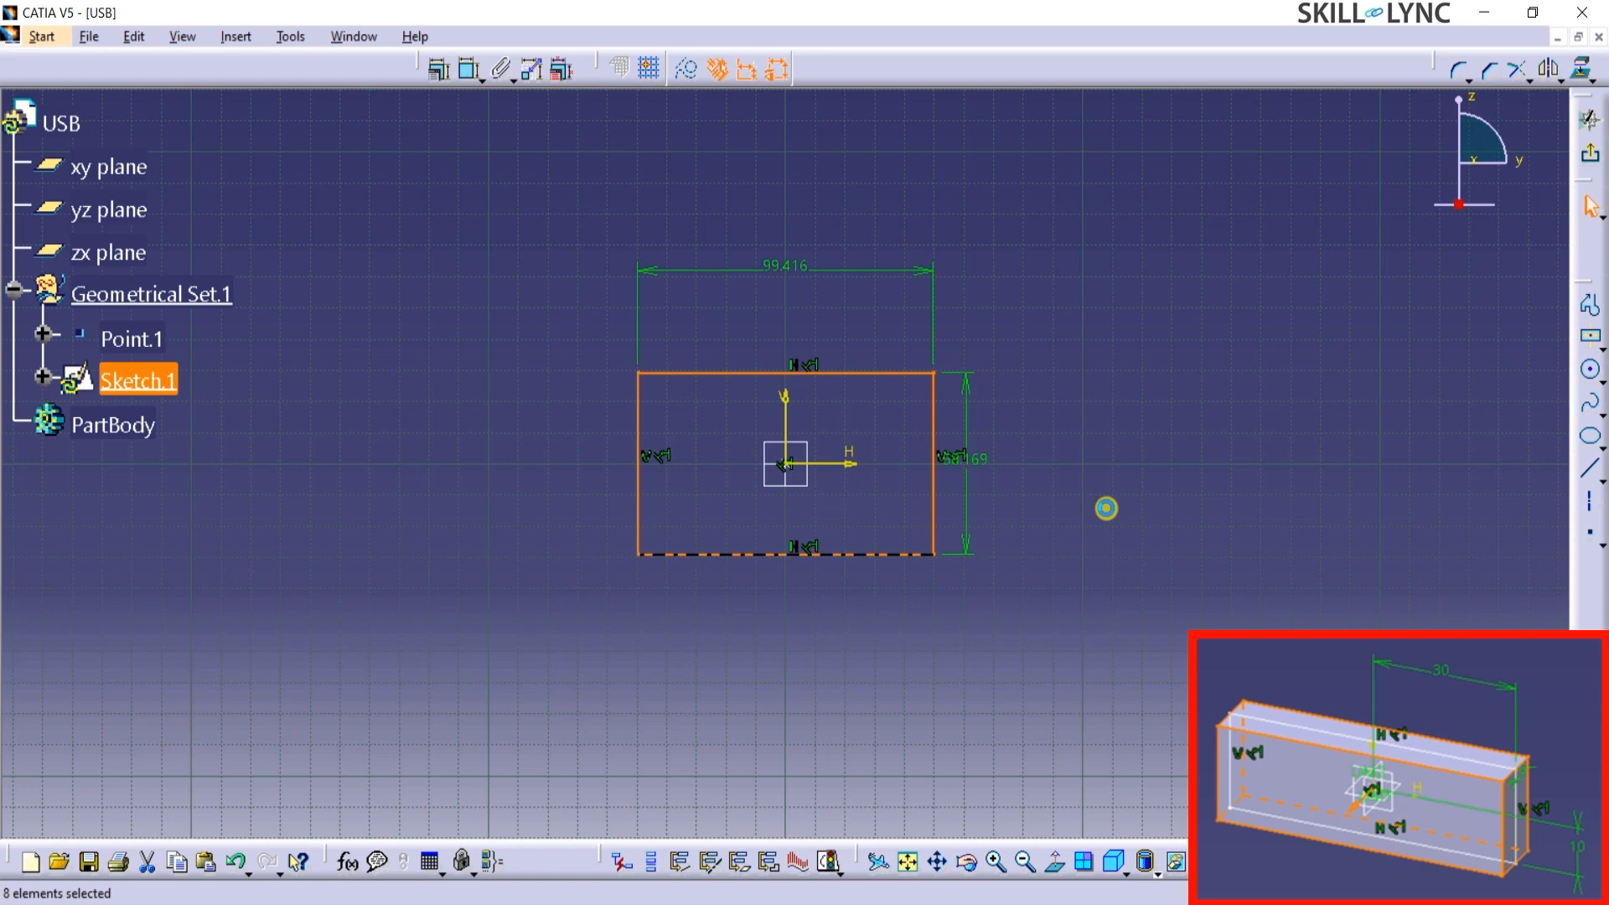
{"action": "left_click", "coordinate": [838, 283]}
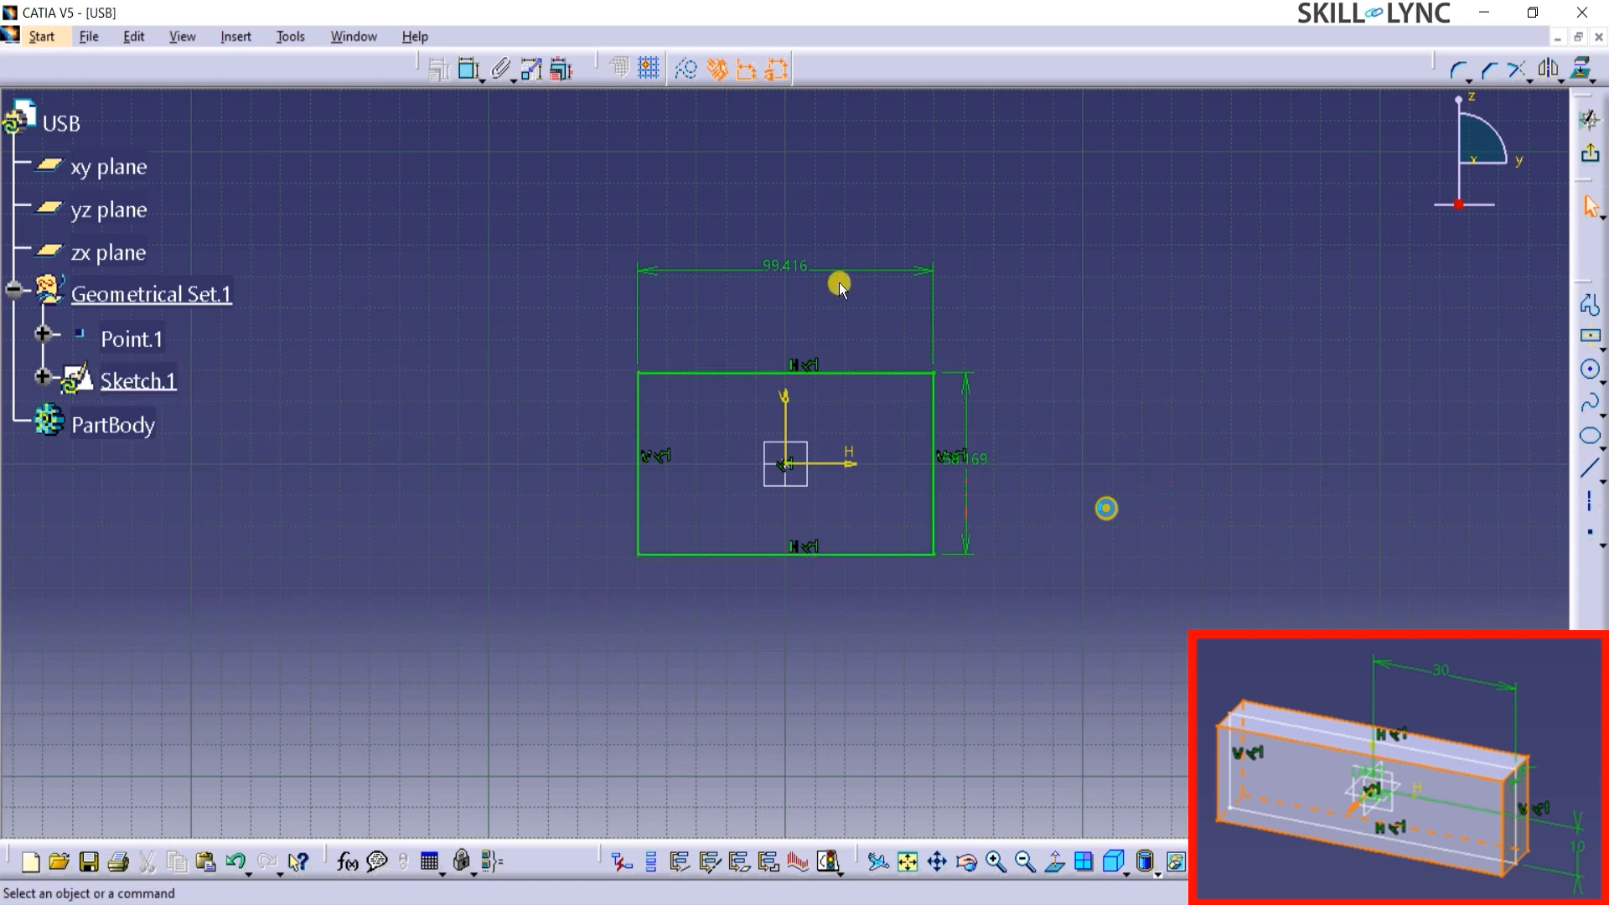
{"action": "left_click", "coordinate": [838, 275]}
{"action": "key", "text": "Delete"}
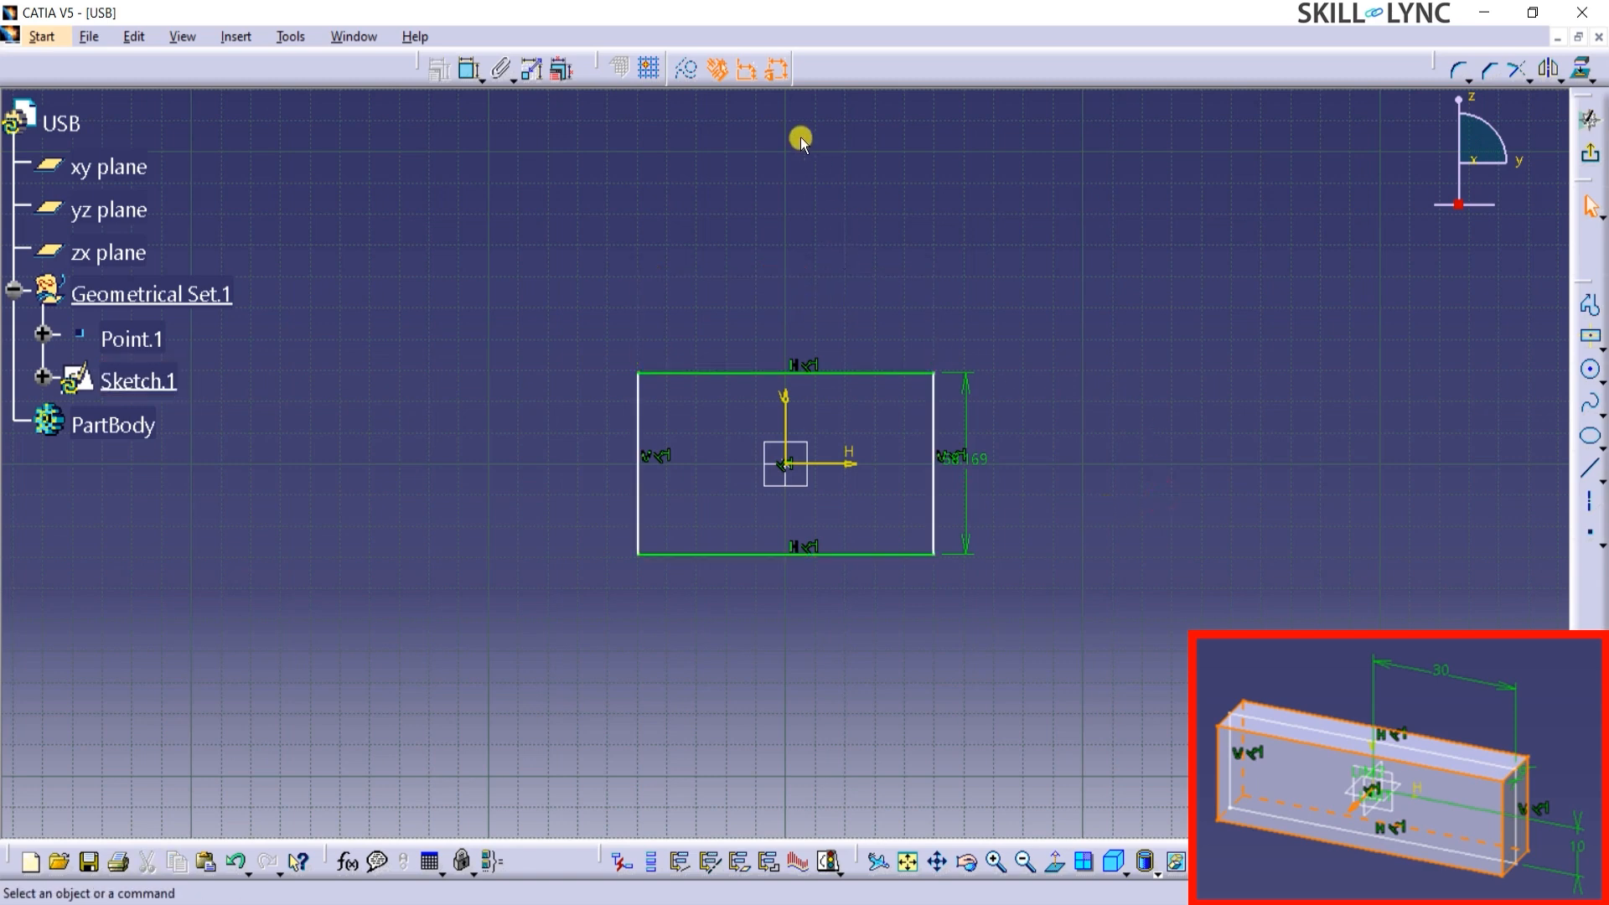
{"action": "left_click", "coordinate": [966, 507]}
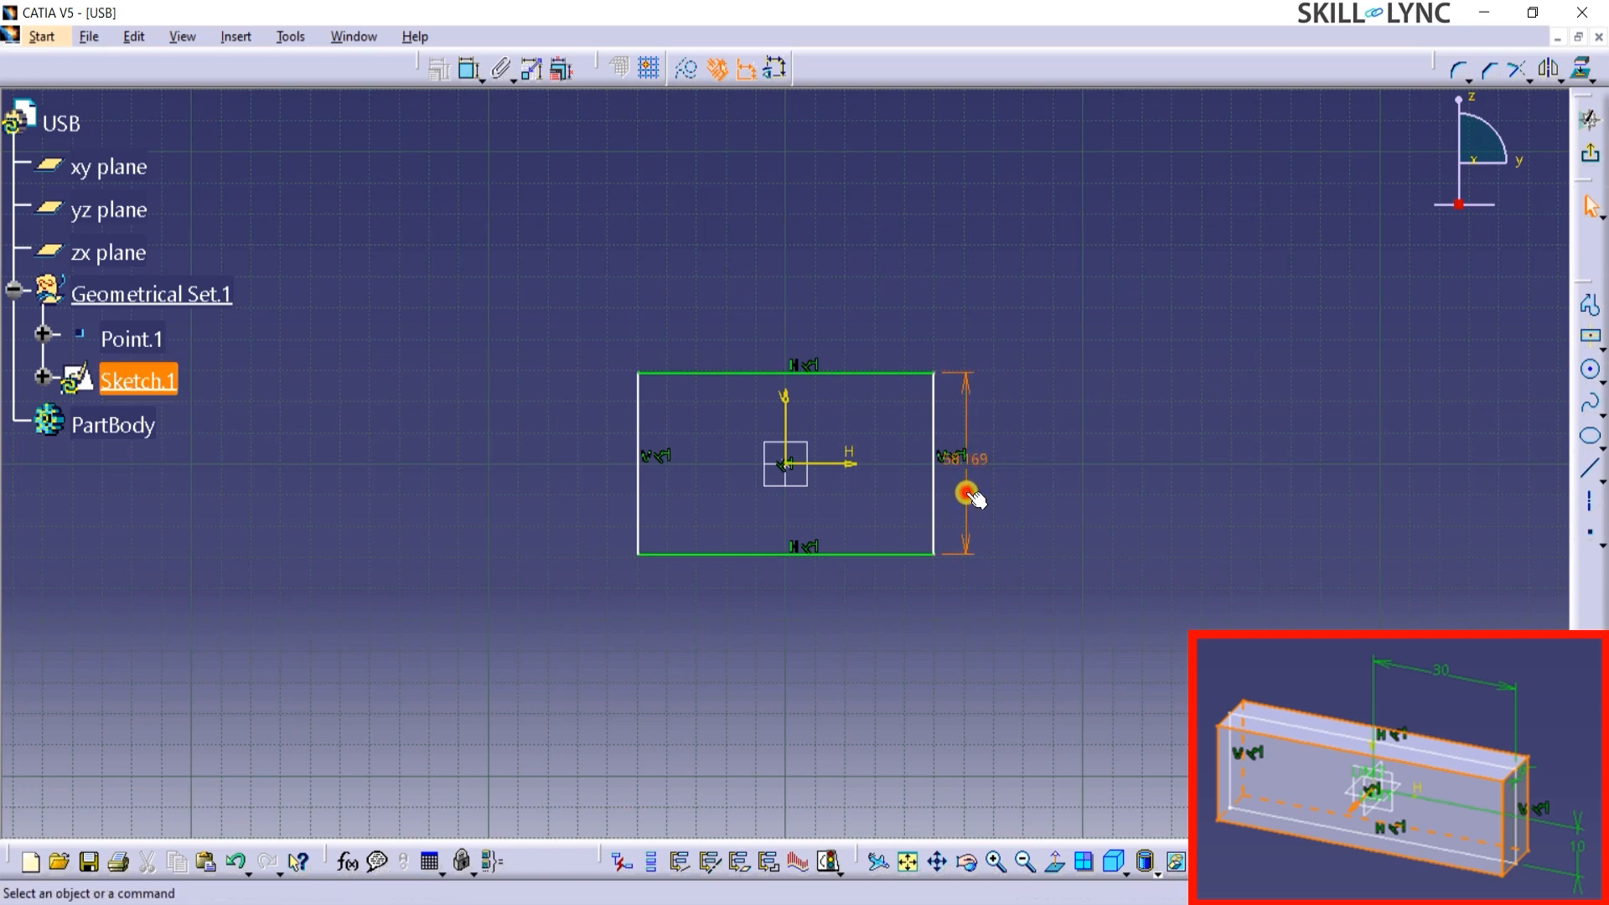
{"action": "key", "text": "Delete"}
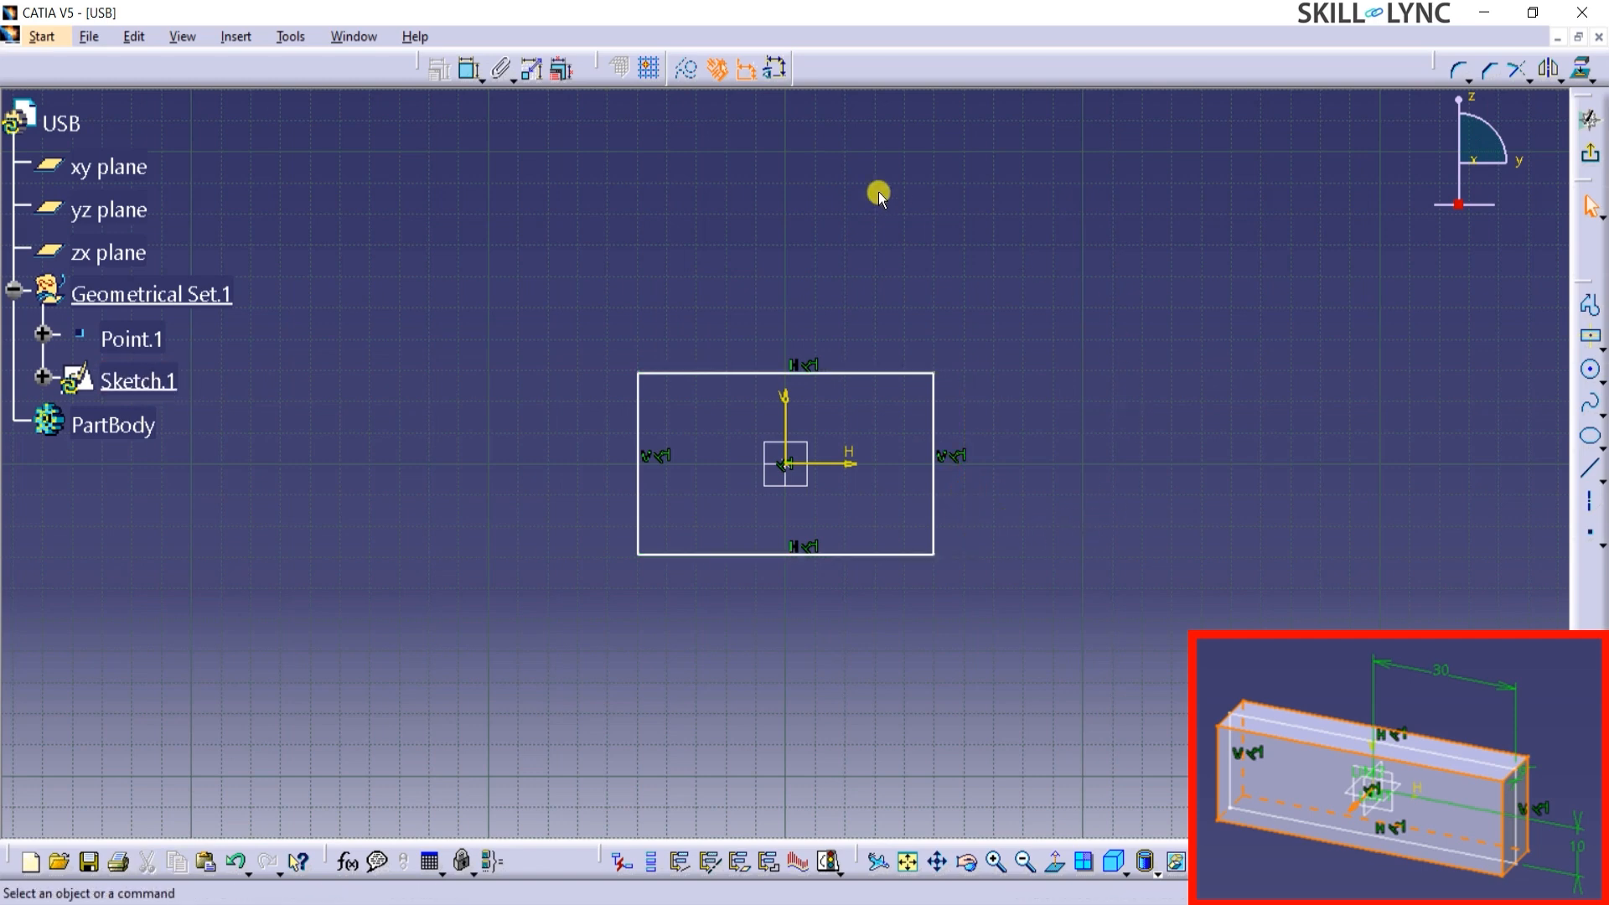
Constrain the rectangle's upper edge to 10 mm from the horizontal axis.
{"action": "left_click", "coordinate": [467, 72]}
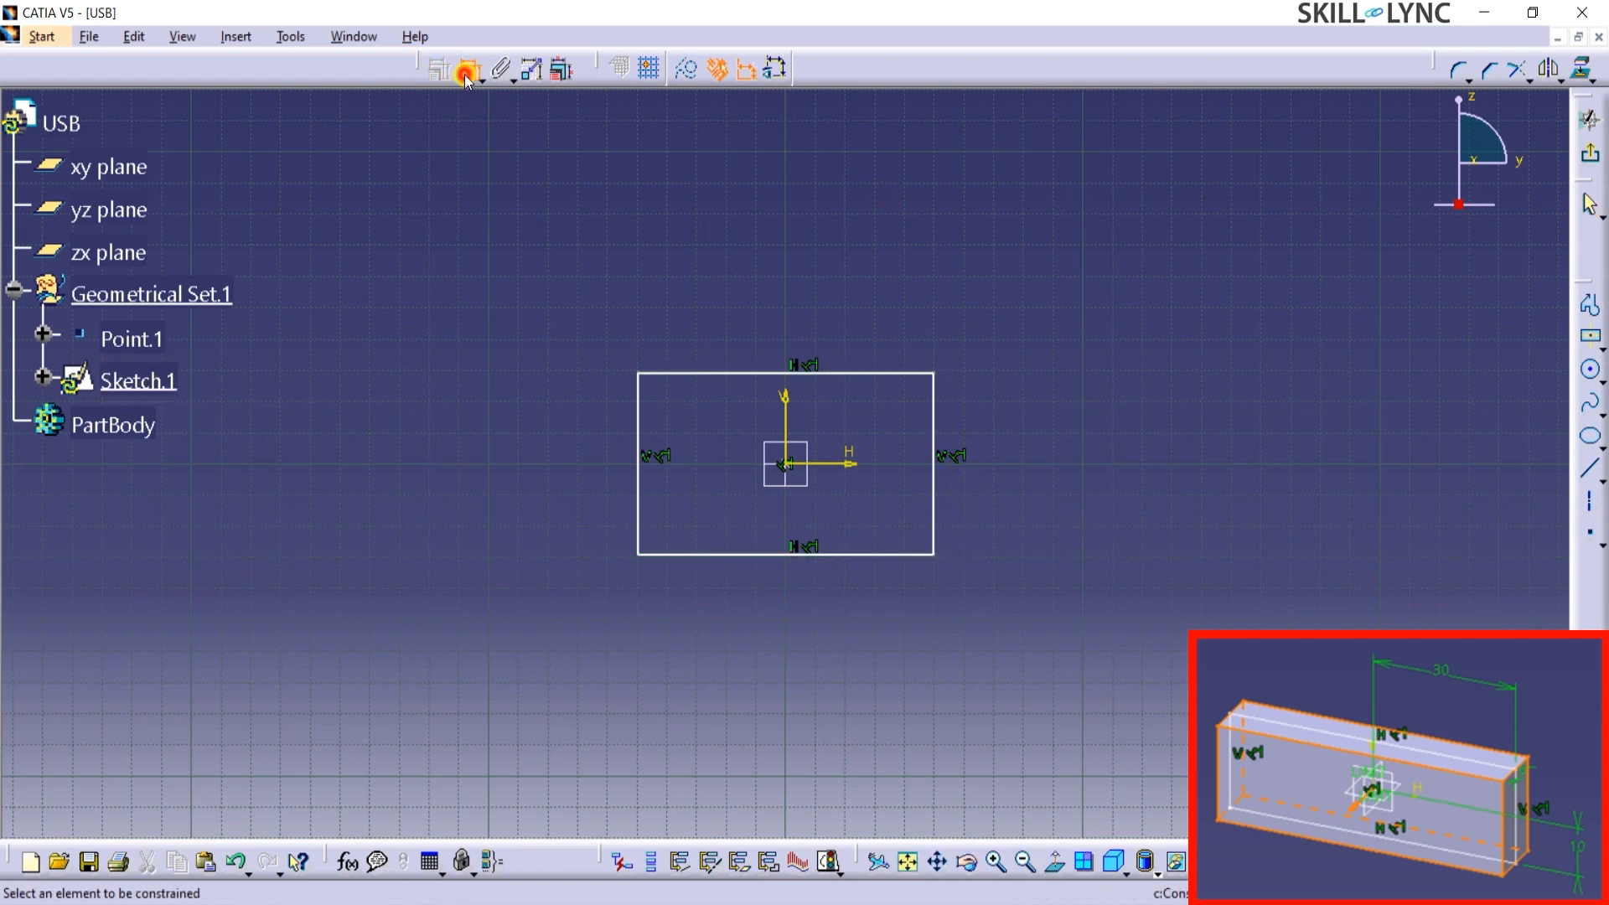
{"action": "left_click", "coordinate": [826, 463]}
{"action": "left_click", "coordinate": [841, 372]}
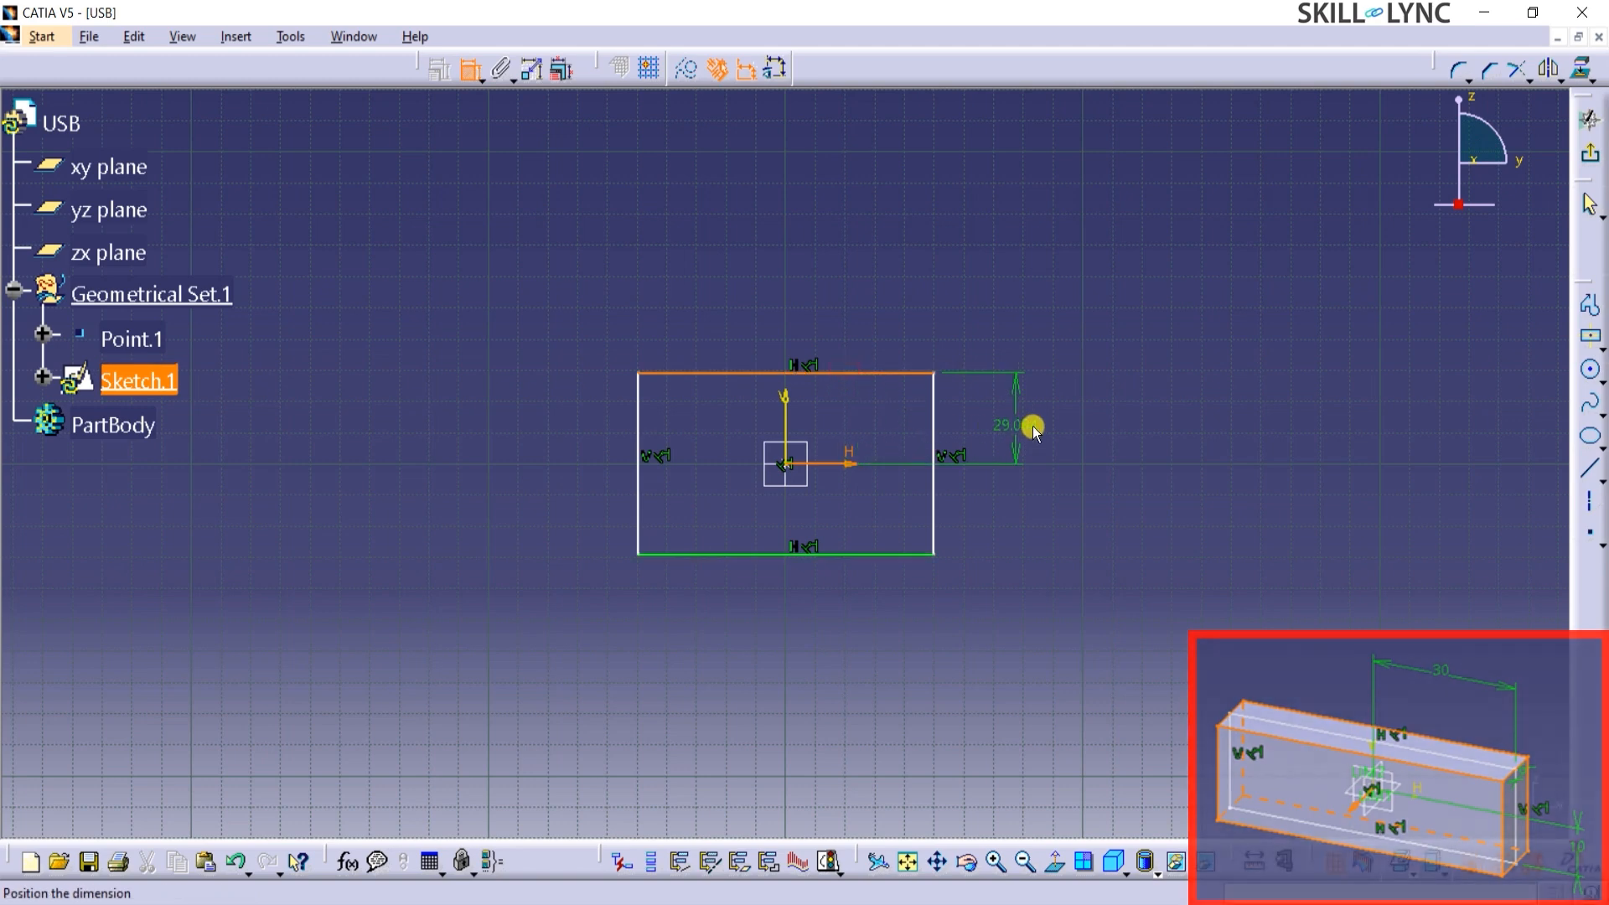
{"action": "double_click", "coordinate": [1042, 419]}
{"action": "type", "text": "10"}
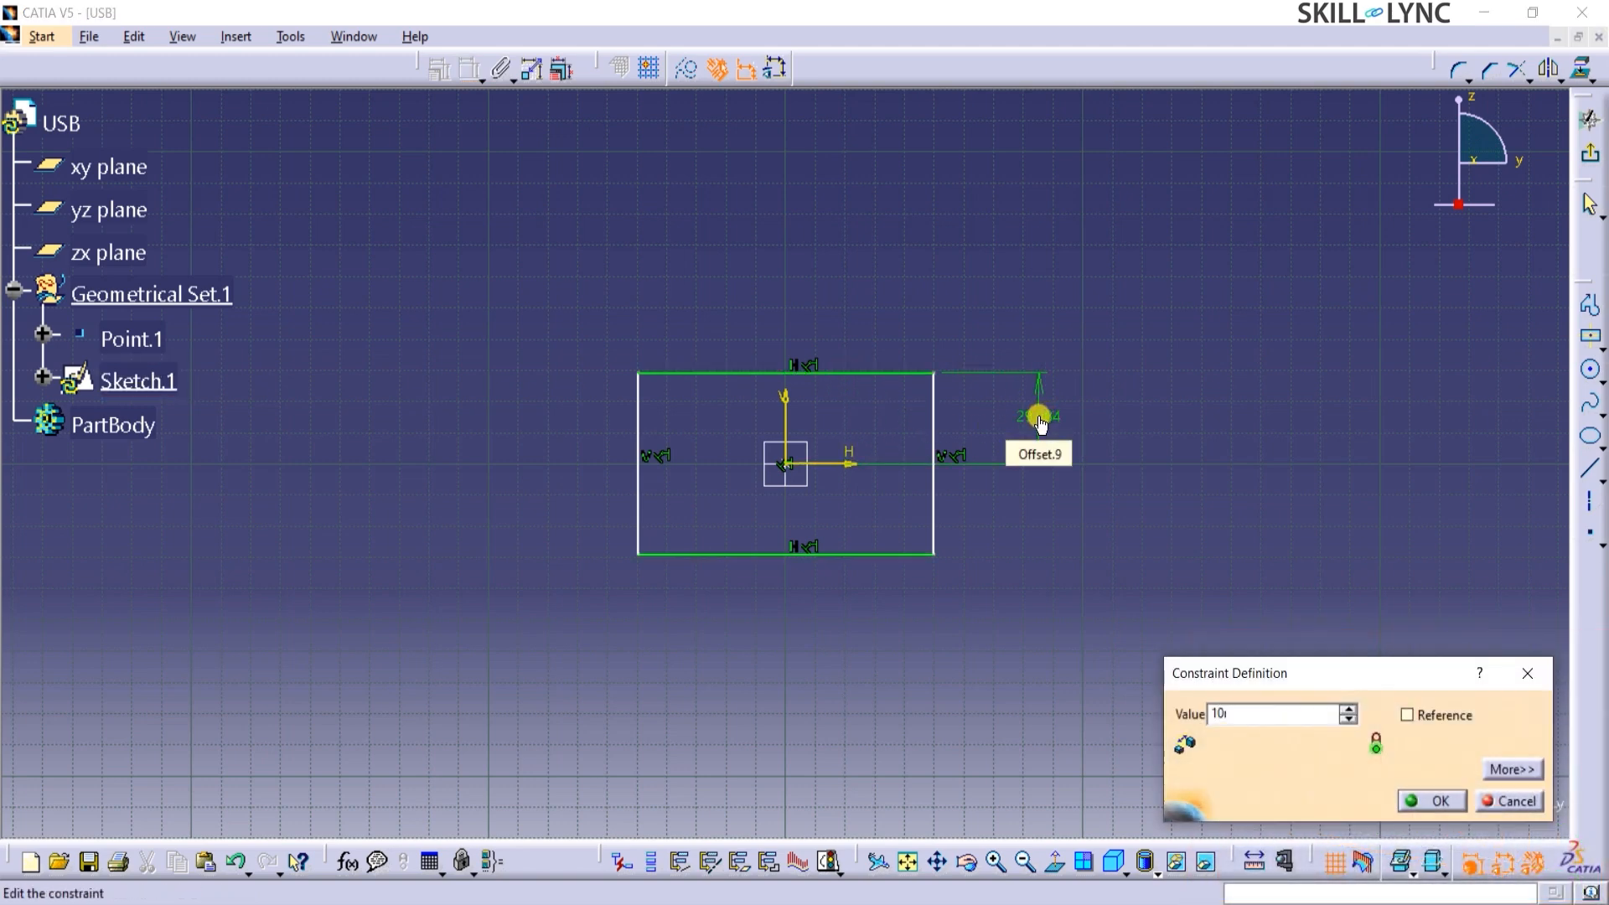
{"action": "key", "text": "Return"}
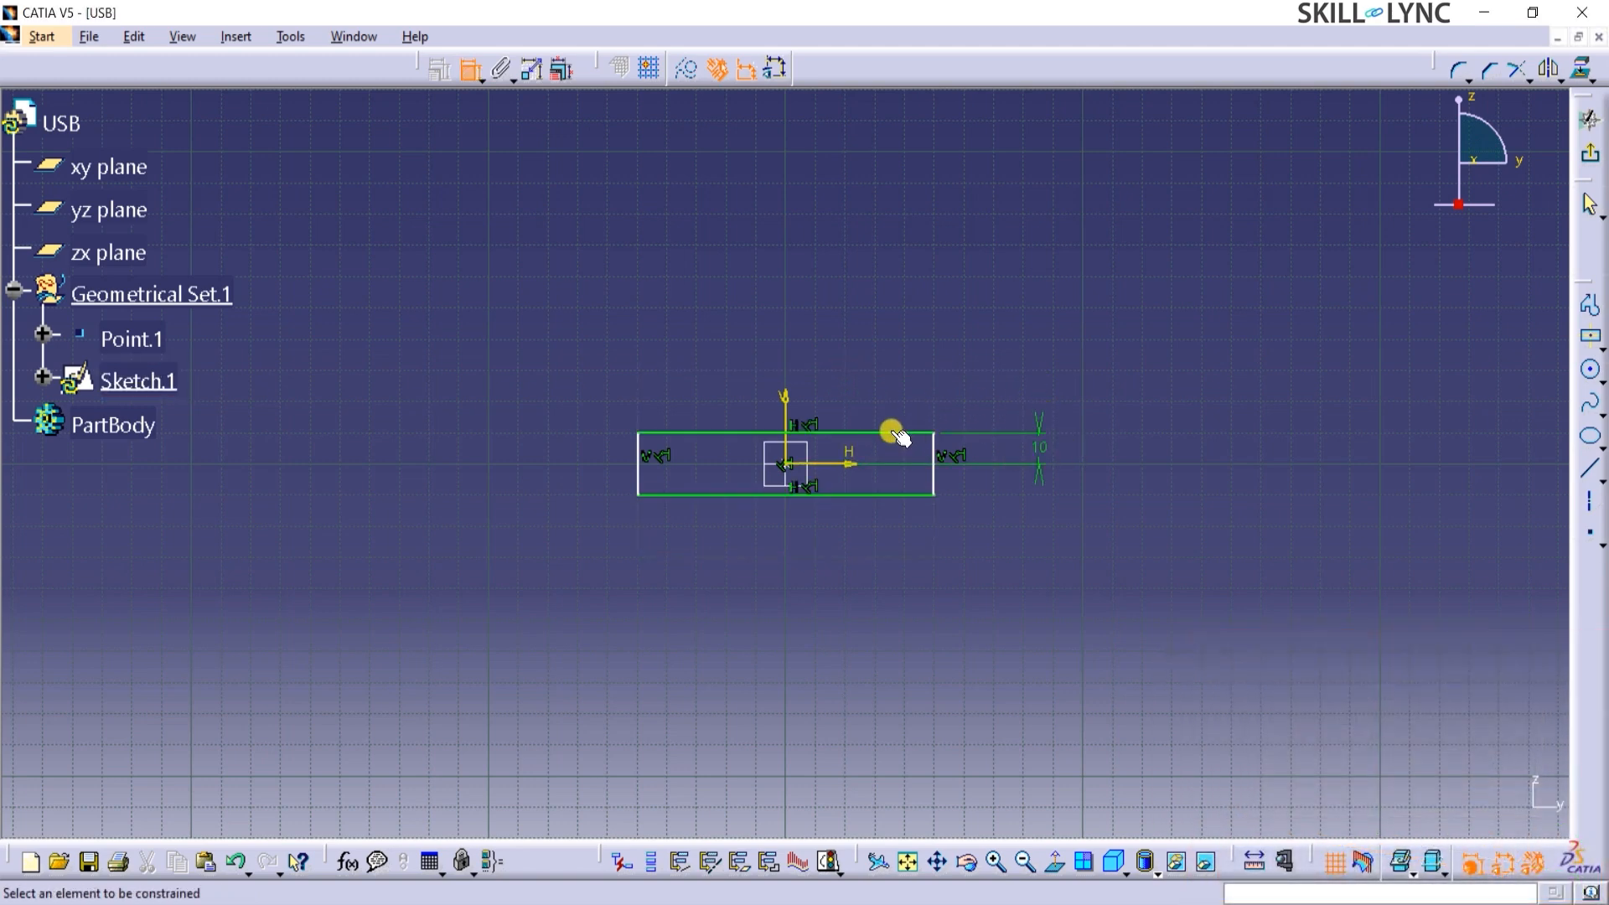
Constrain the rectangle's right edge to 30 mm from the vertical axis and exit the sketch.
{"action": "left_click", "coordinate": [786, 413]}
{"action": "left_click", "coordinate": [932, 448]}
{"action": "left_click", "coordinate": [870, 374]}
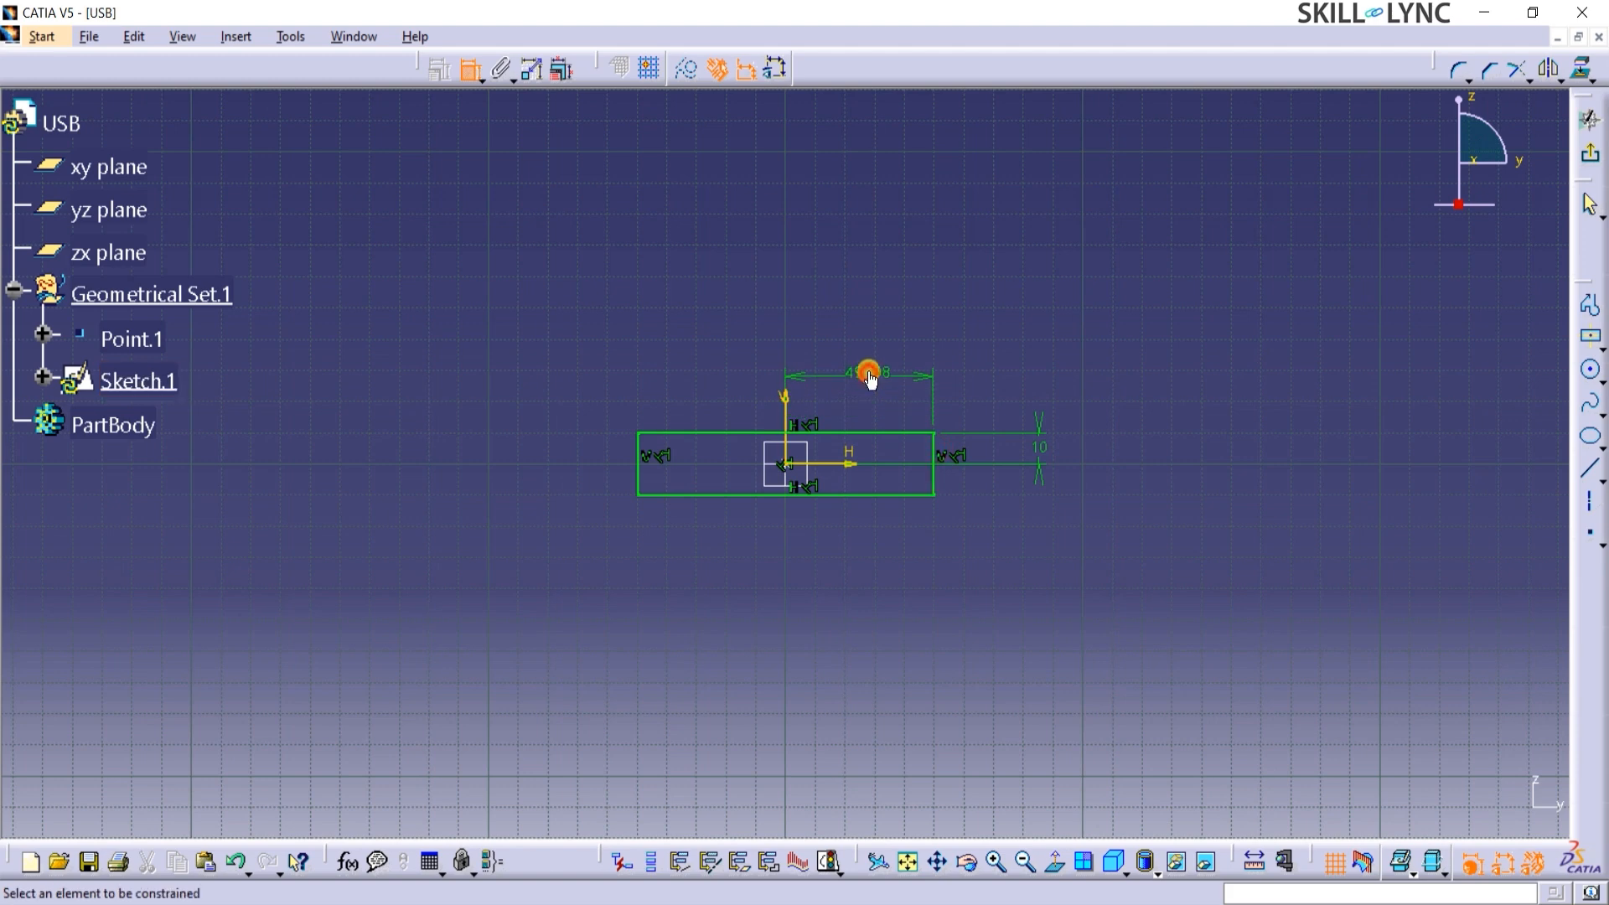
{"action": "double_click", "coordinate": [871, 376]}
{"action": "type", "text": "30mm"}
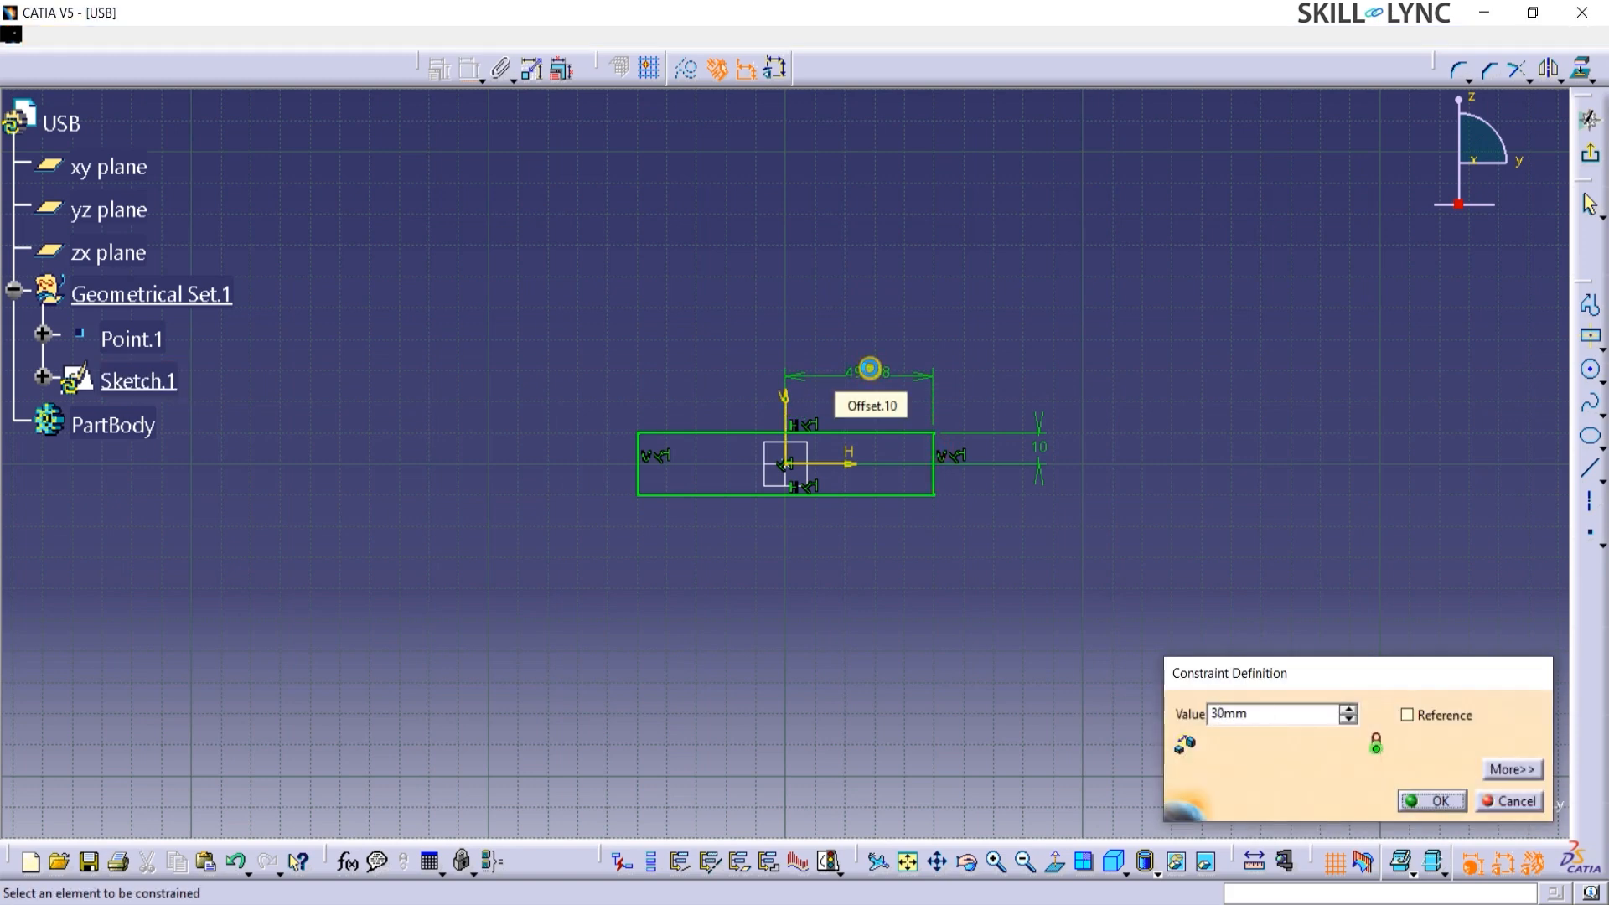
{"action": "key", "text": "Return"}
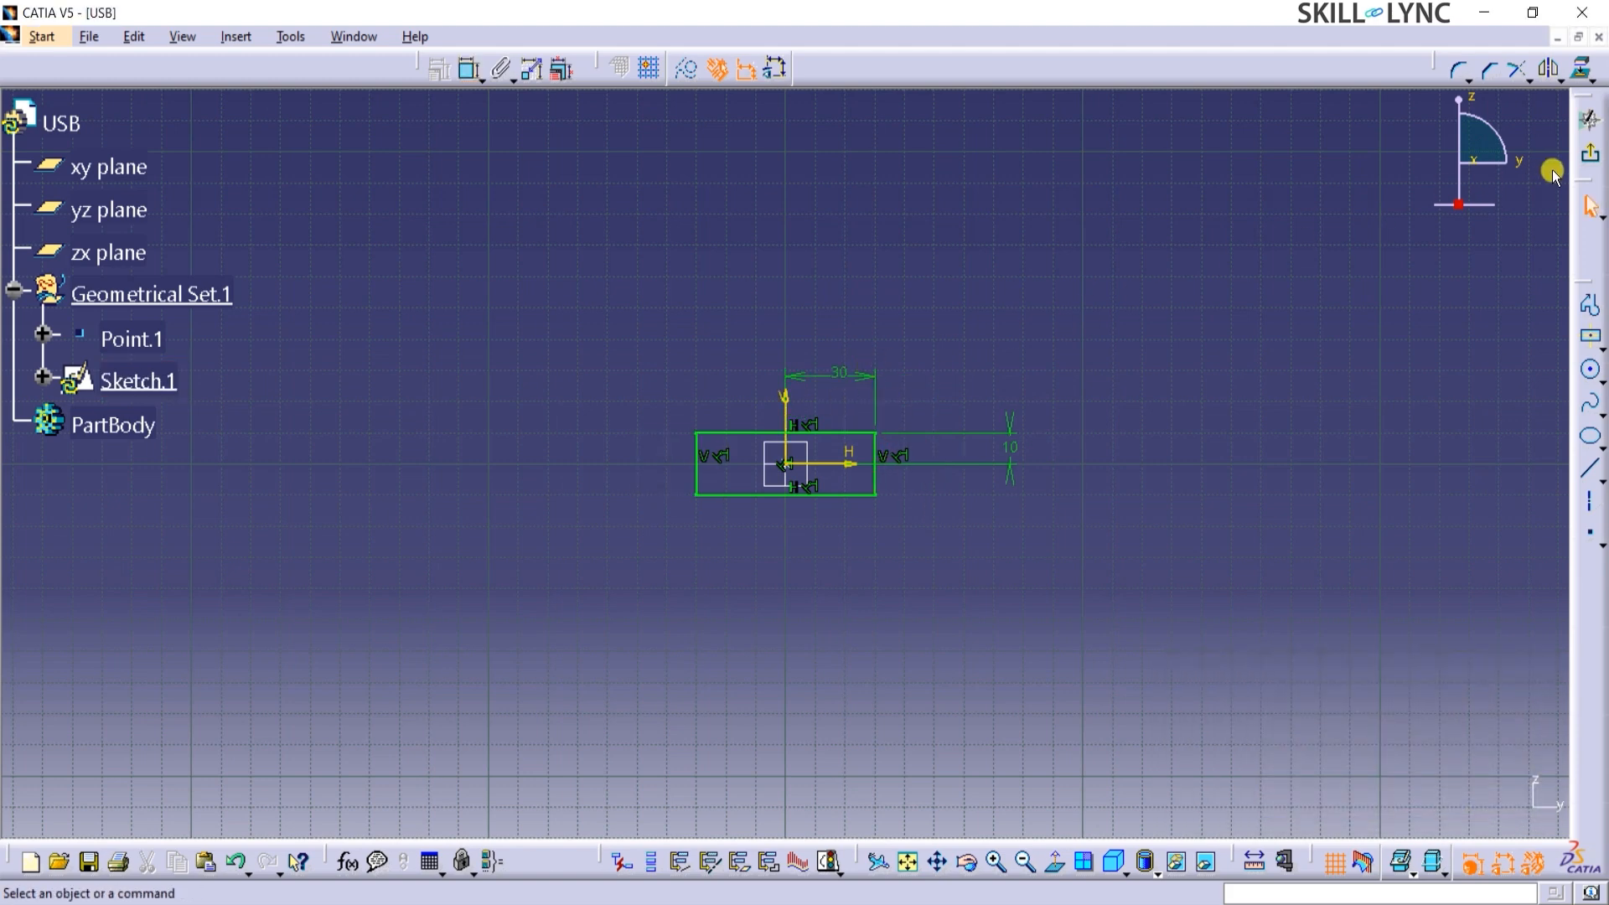
{"action": "left_click", "coordinate": [1589, 154]}
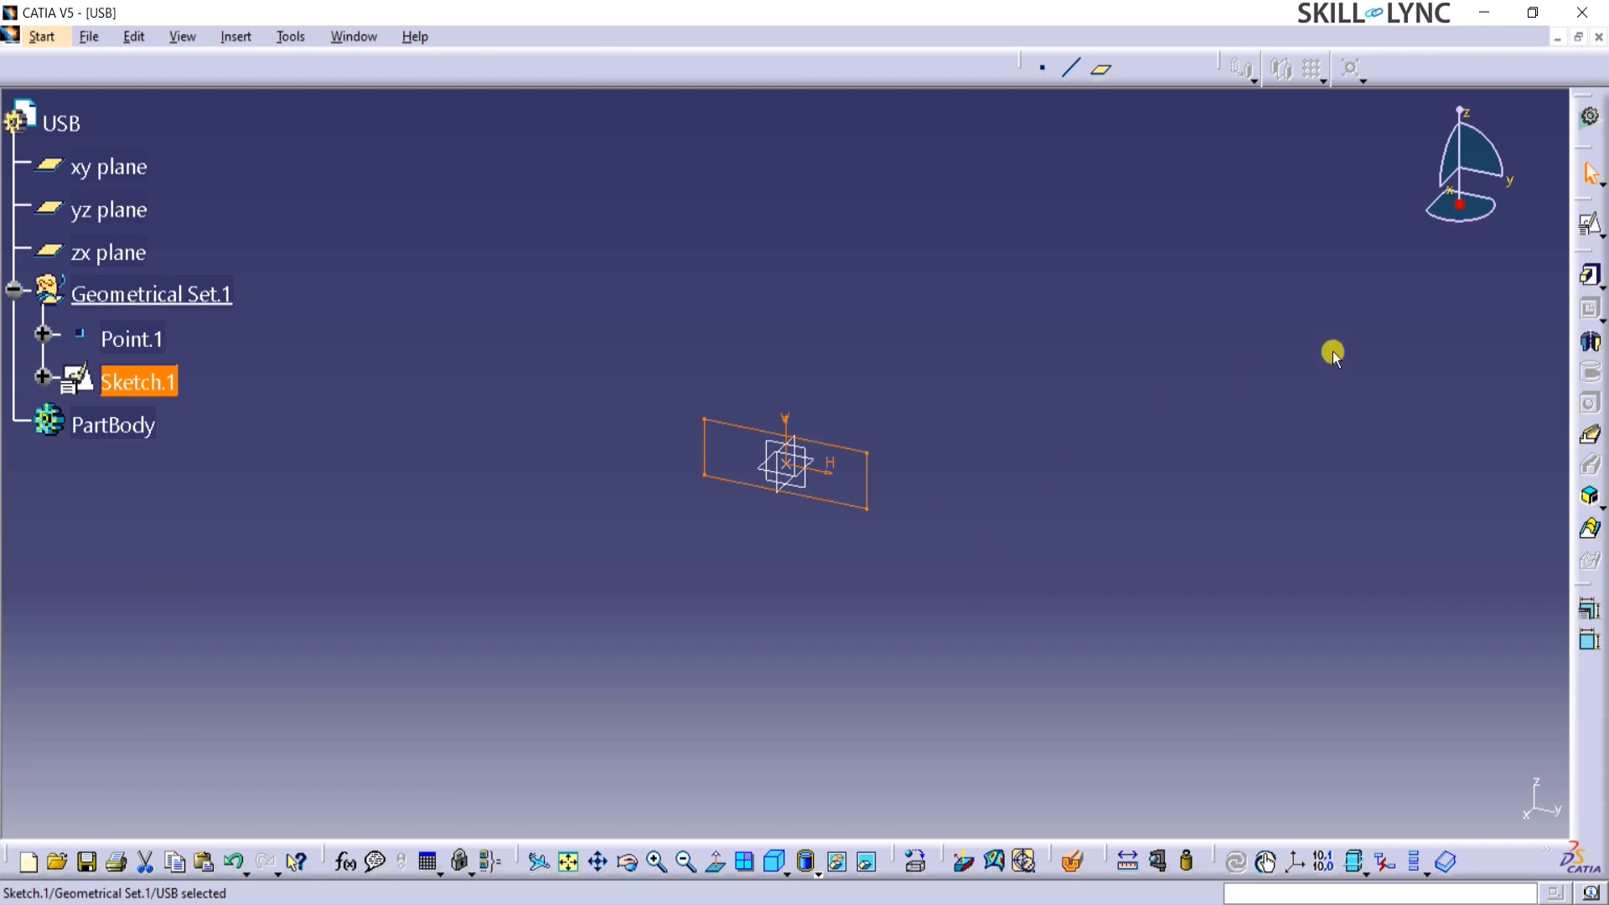
Pad the rectangle sketch by a 6 mm Dimension length with Mirrored extent enabled.
{"action": "left_click", "coordinate": [1590, 279]}
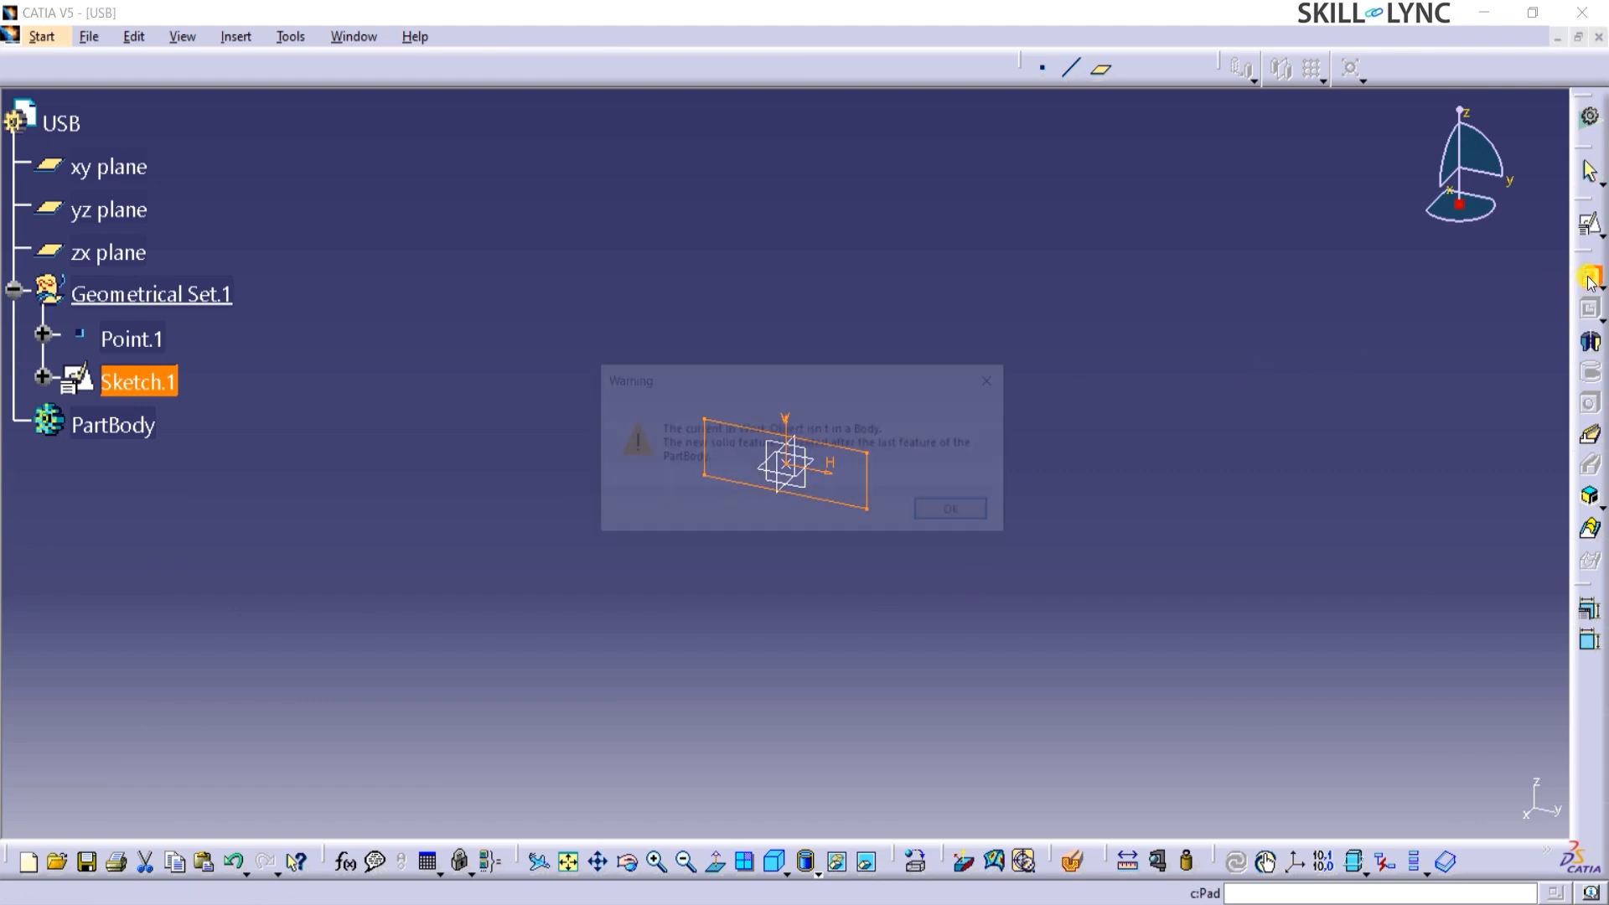
{"action": "left_click", "coordinate": [982, 526]}
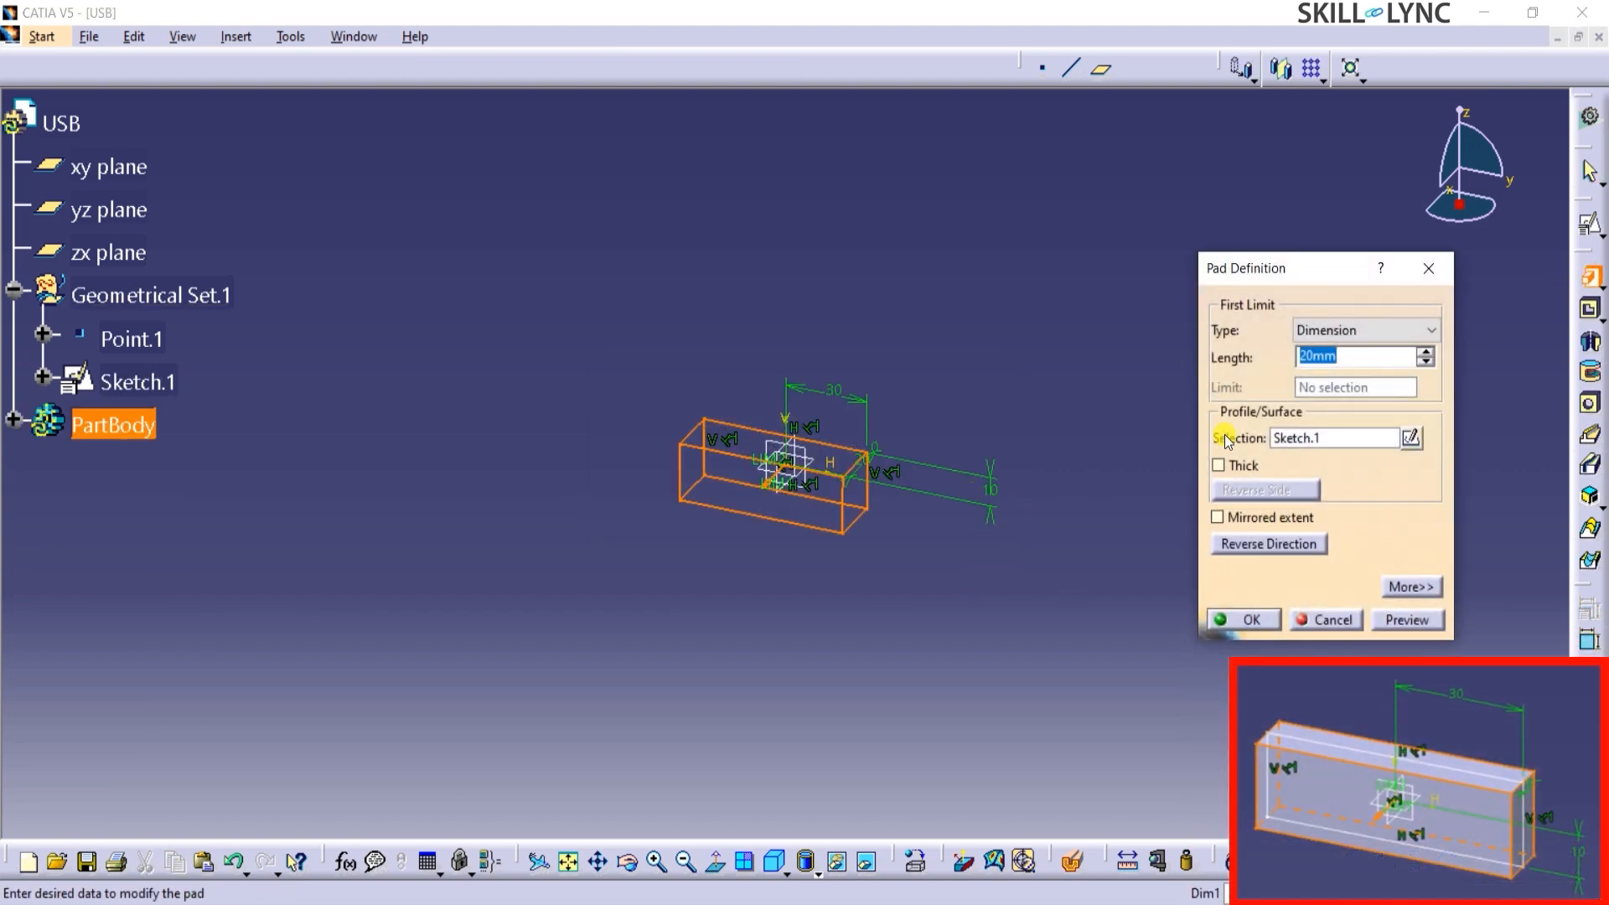
{"action": "type", "text": "6"}
{"action": "left_click", "coordinate": [1324, 331]}
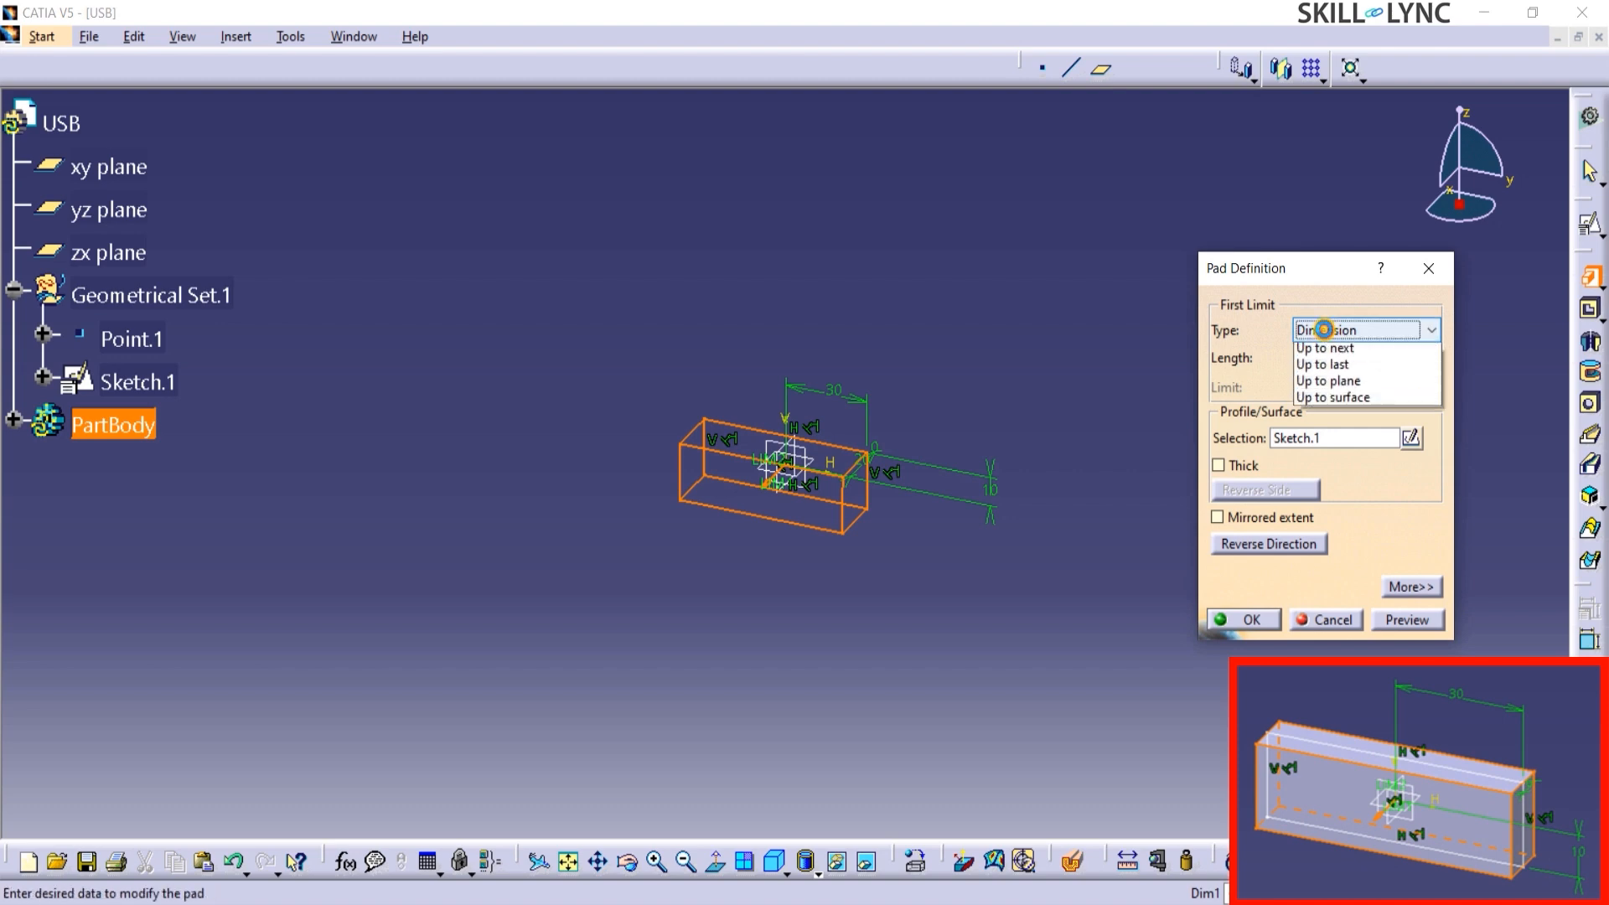
{"action": "left_click", "coordinate": [1341, 350]}
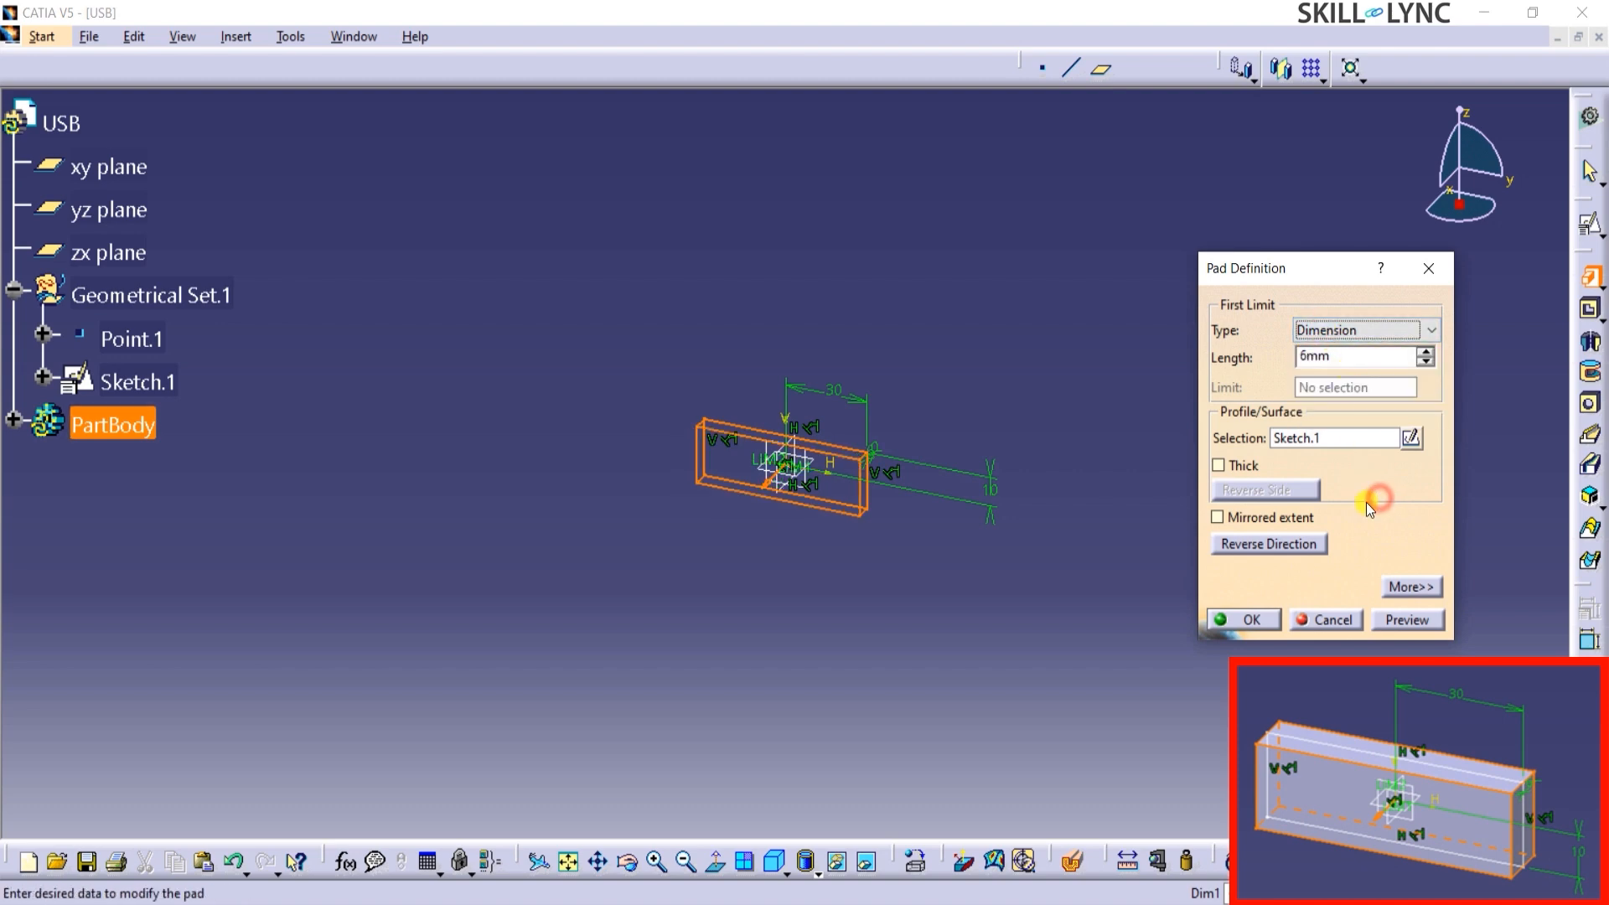
{"action": "left_click", "coordinate": [1295, 517]}
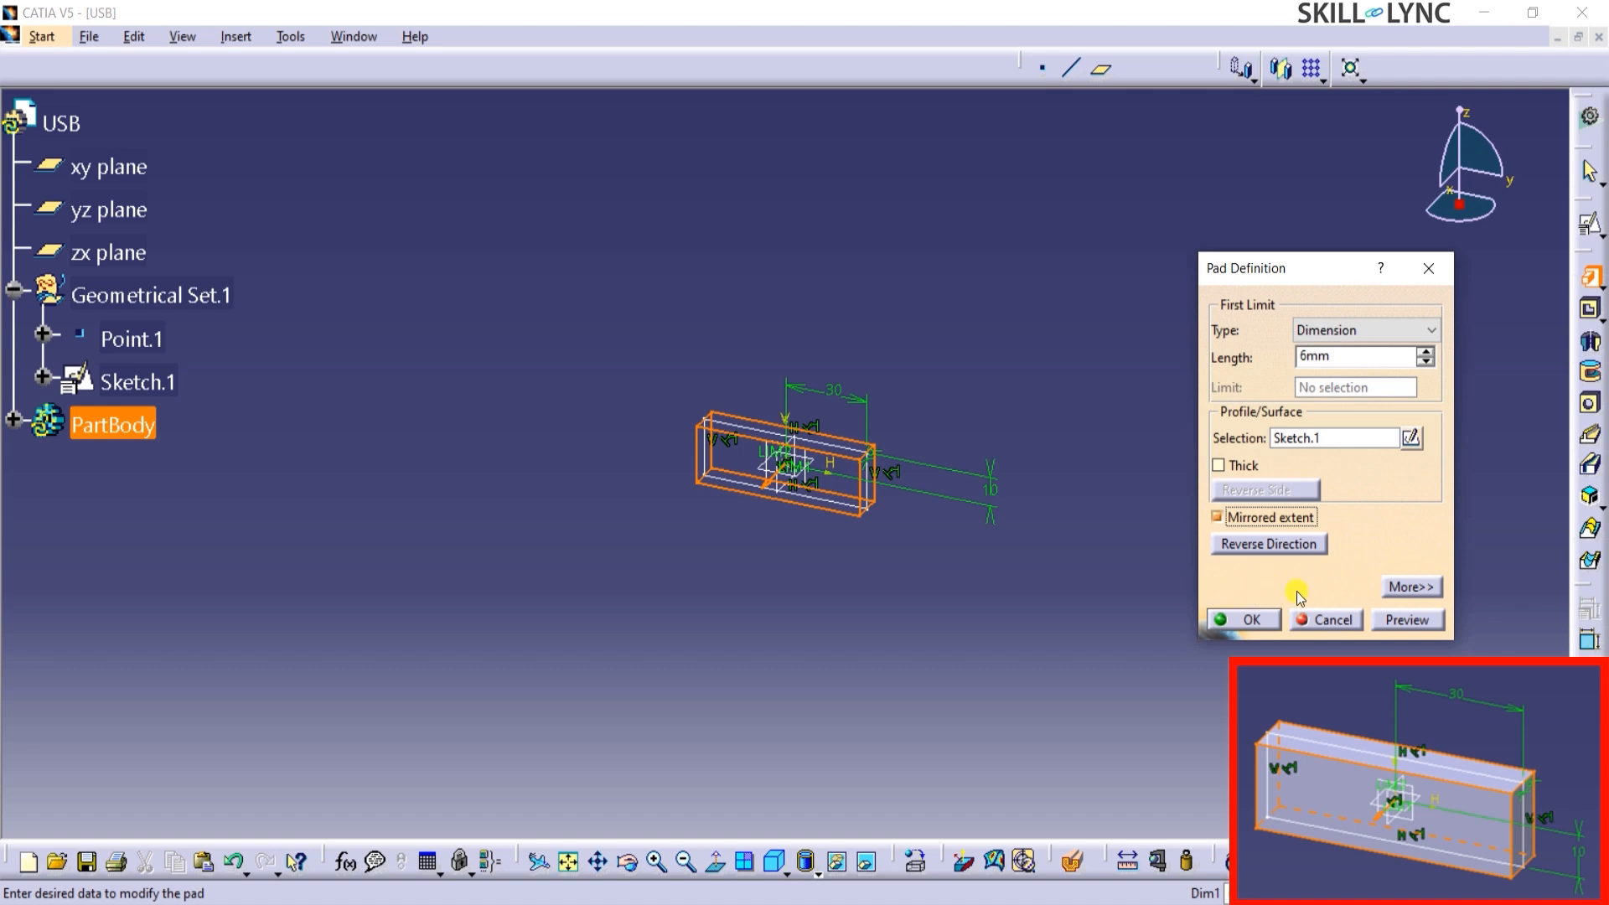
{"action": "left_click", "coordinate": [1393, 624]}
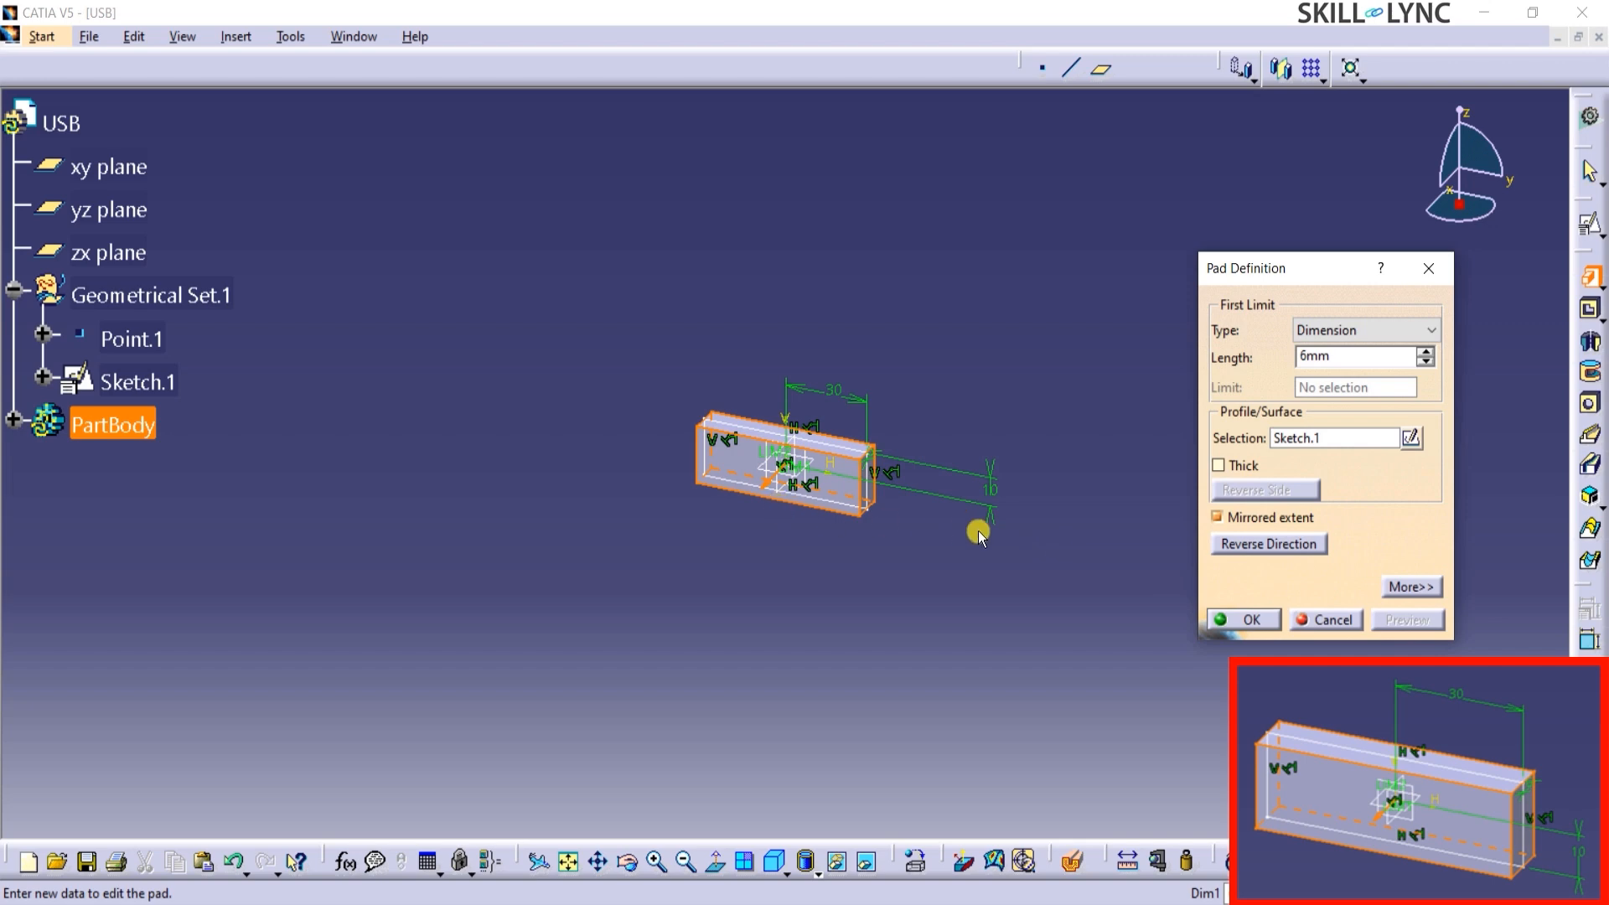
{"action": "left_click", "coordinate": [1250, 620]}
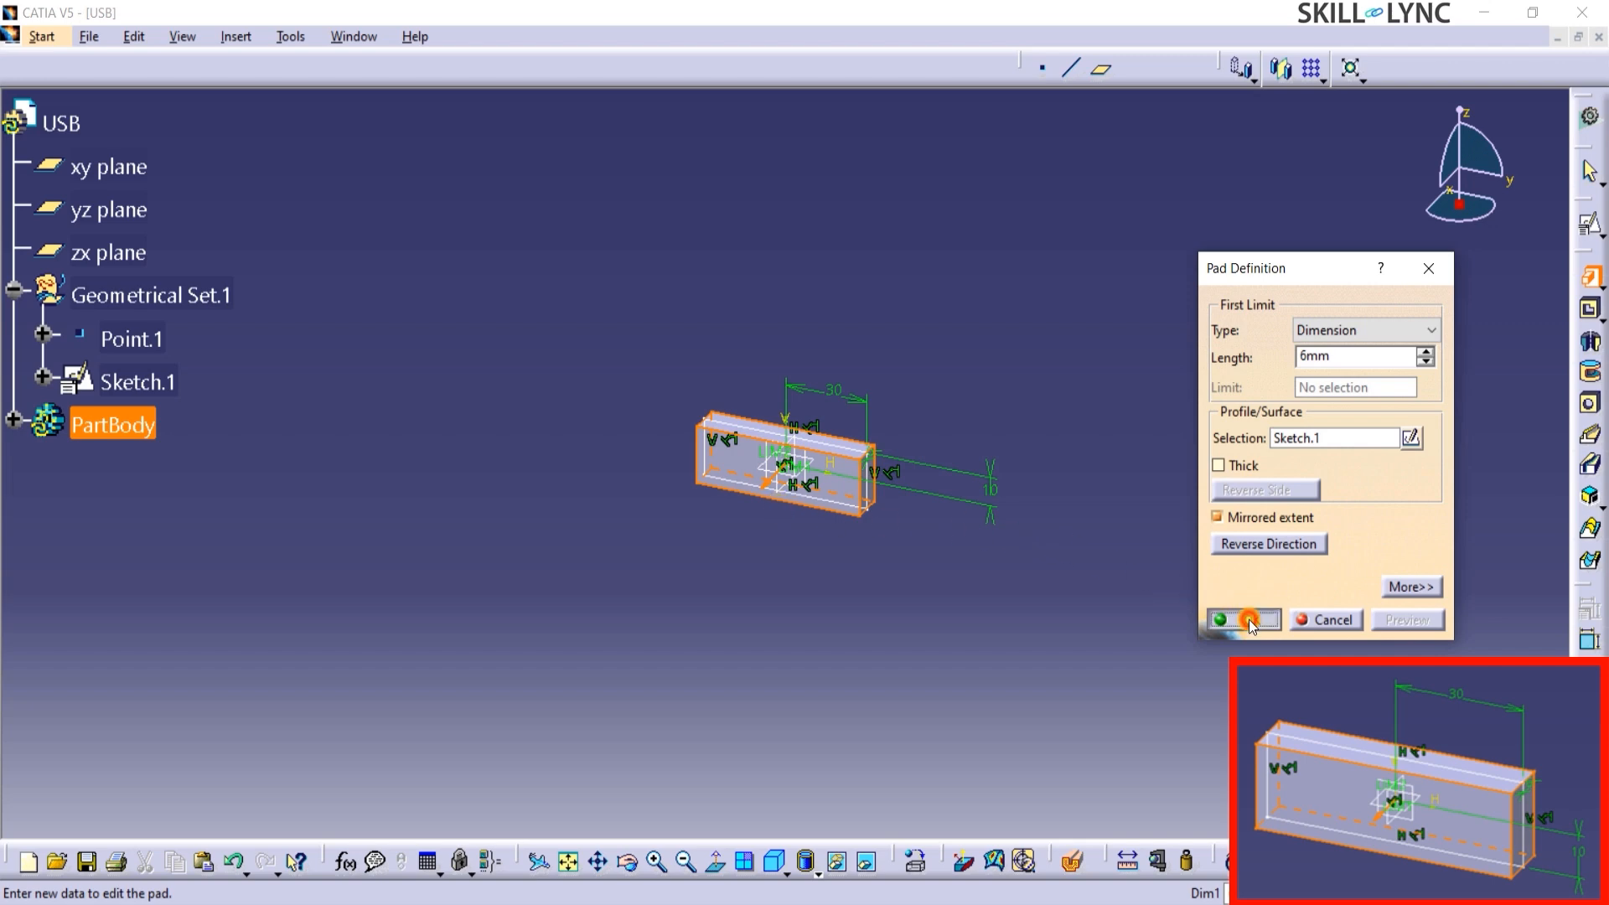
{"action": "left_click", "coordinate": [972, 567]}
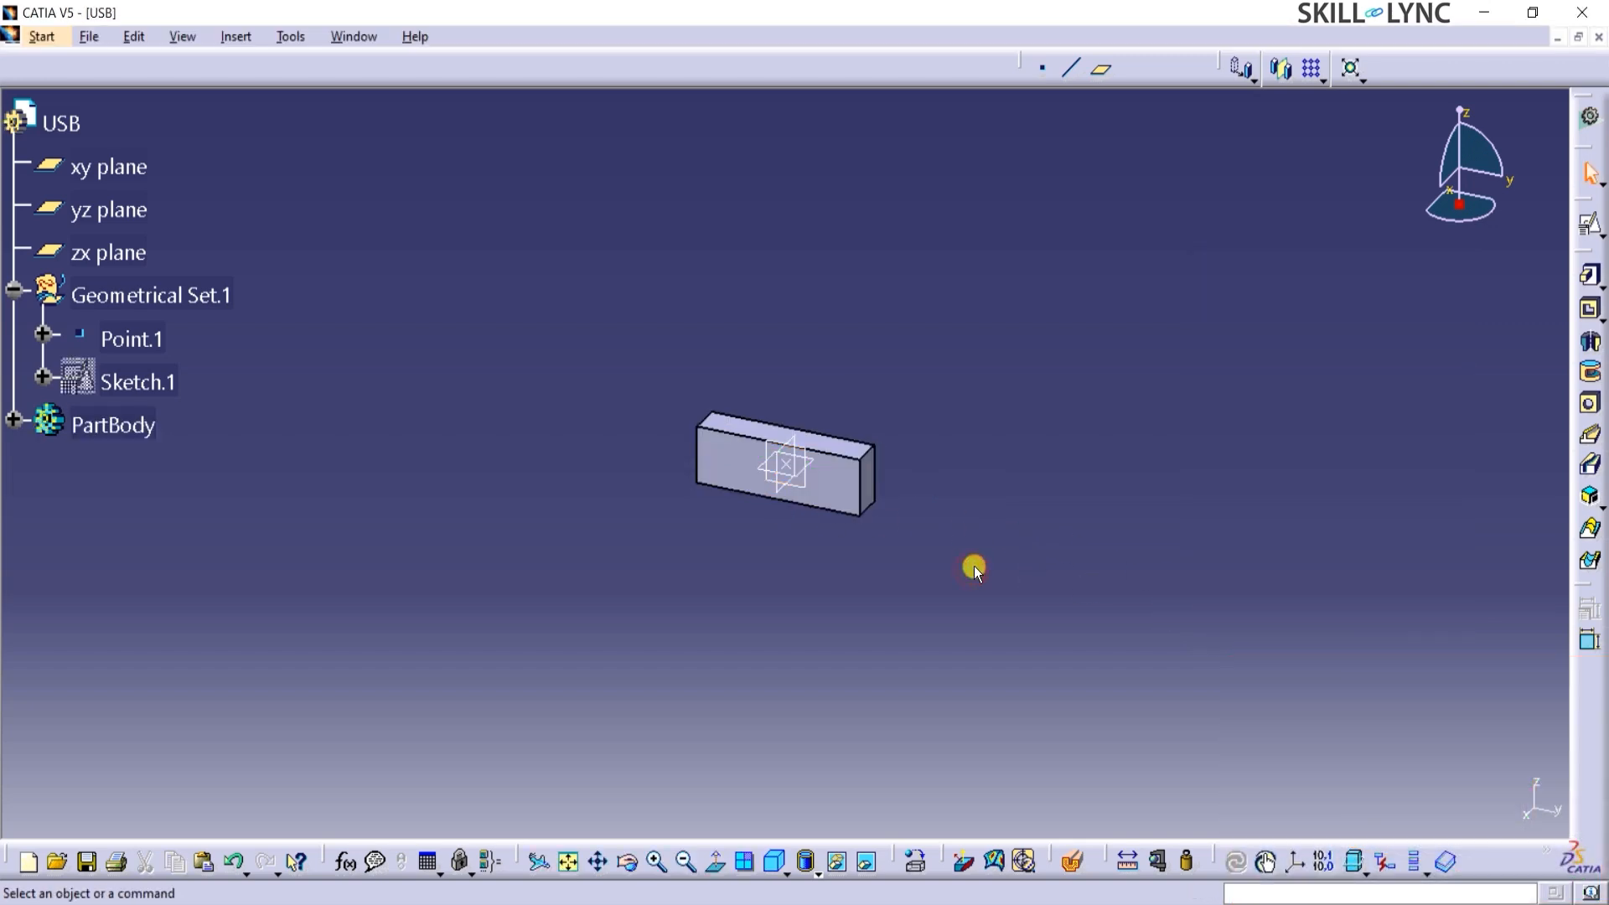
Measure the distance between the block's front and back faces.
{"action": "left_click", "coordinate": [1127, 860]}
{"action": "left_click", "coordinate": [837, 489]}
{"action": "middle_click_drag", "start_coordinate": [981, 406], "coordinate": [806, 503]}
{"action": "left_click", "coordinate": [806, 503]}
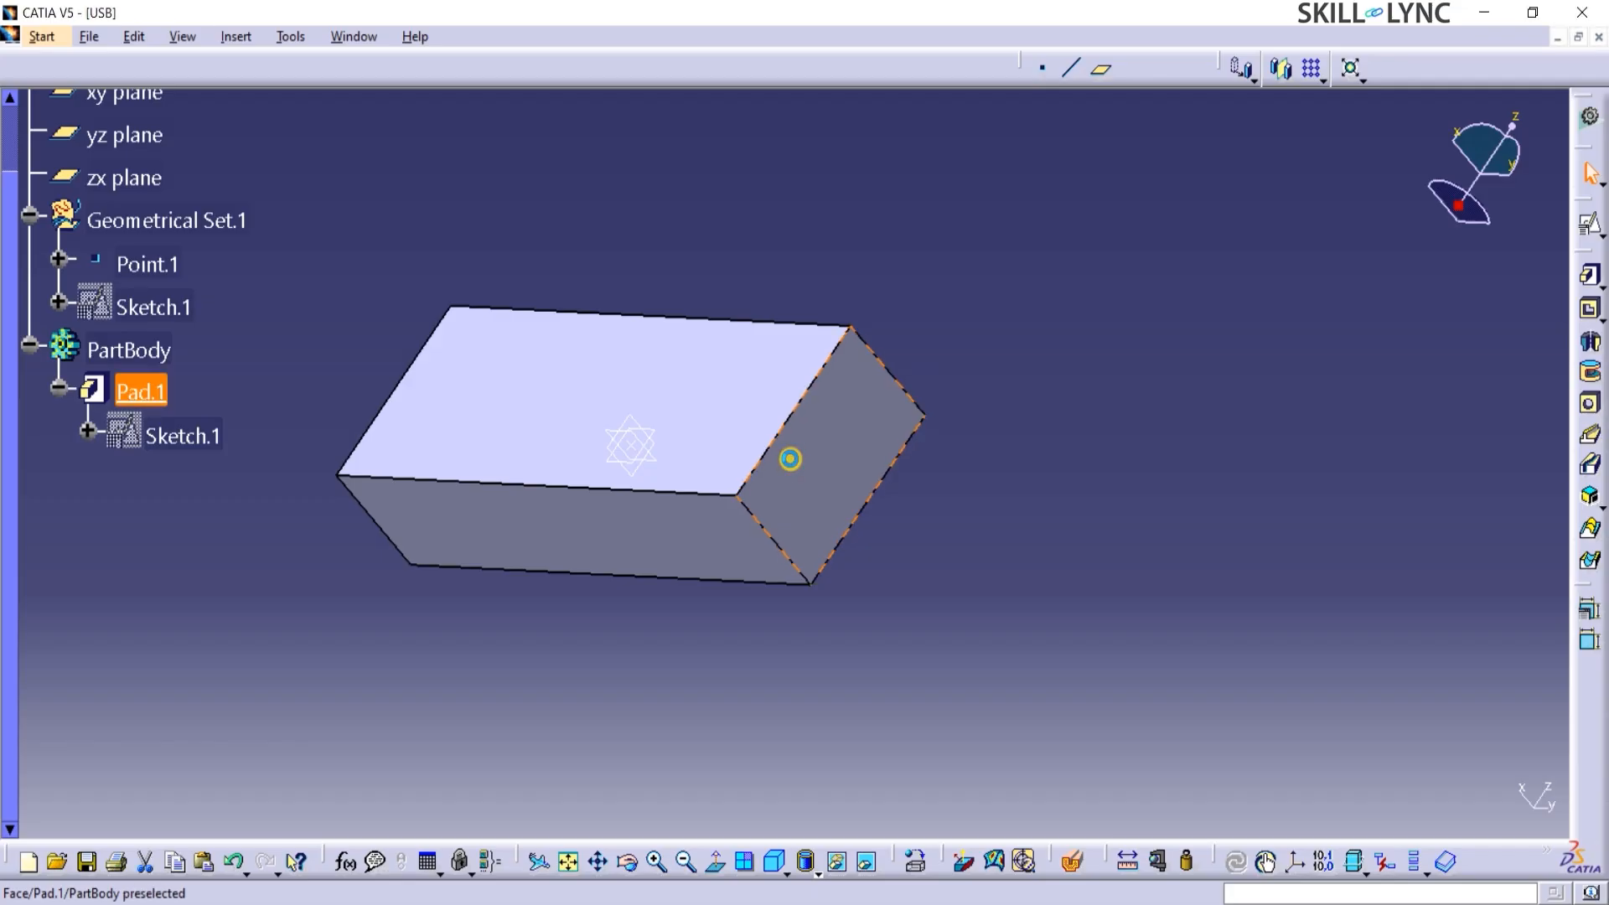
Start a reference plane of type Offset from plane using the block's short end face as reference.
{"action": "left_click", "coordinate": [790, 459]}
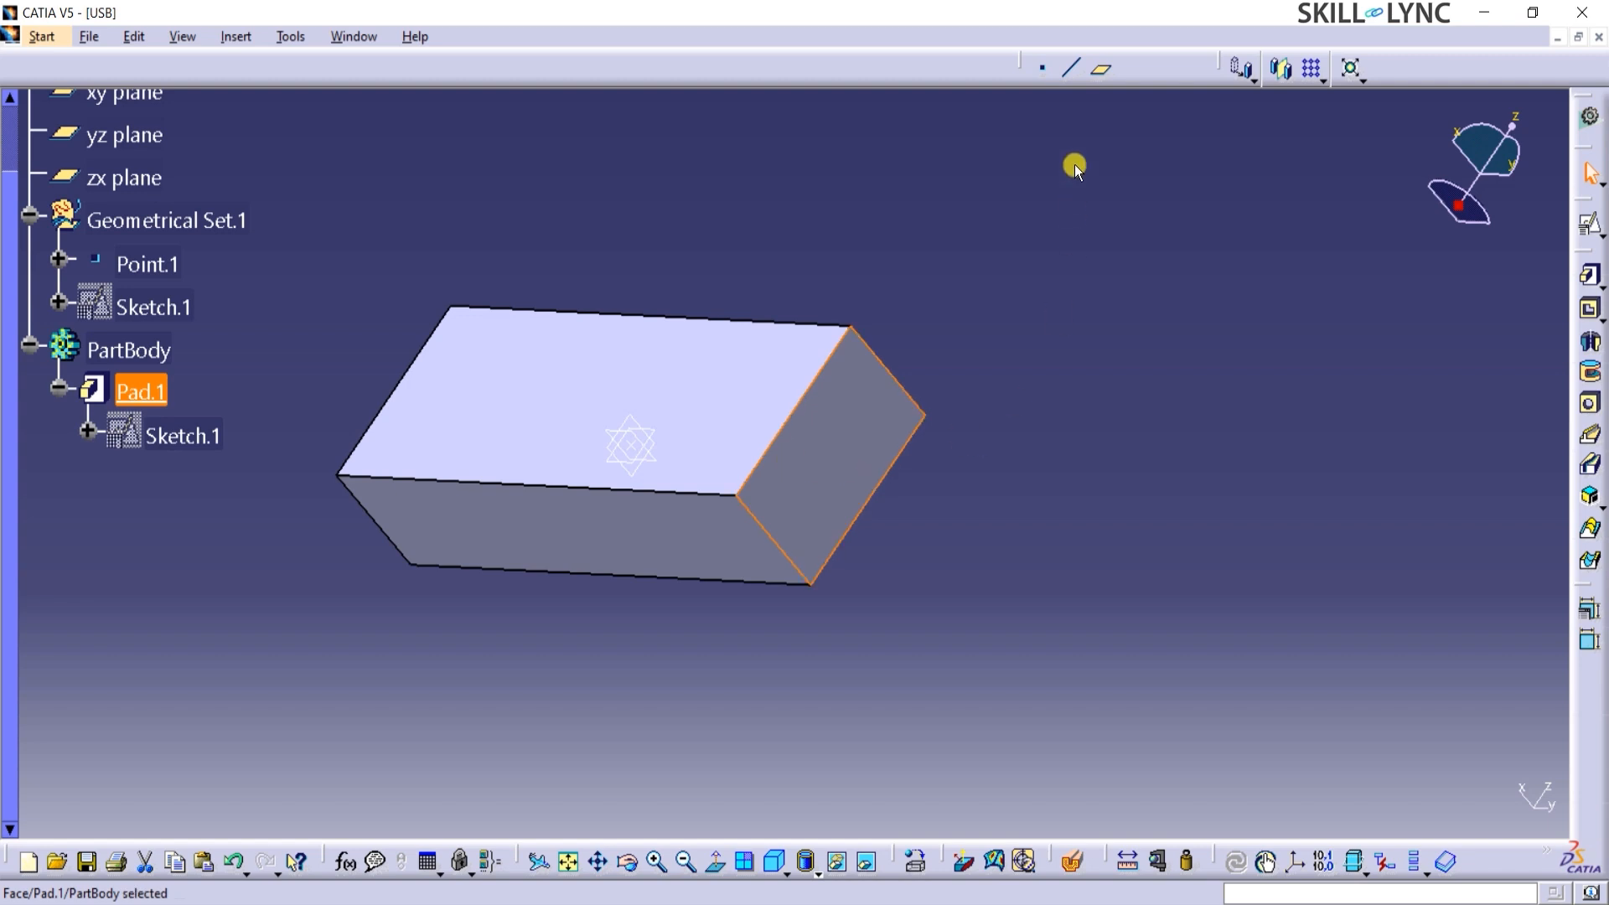
{"action": "left_click", "coordinate": [1108, 72]}
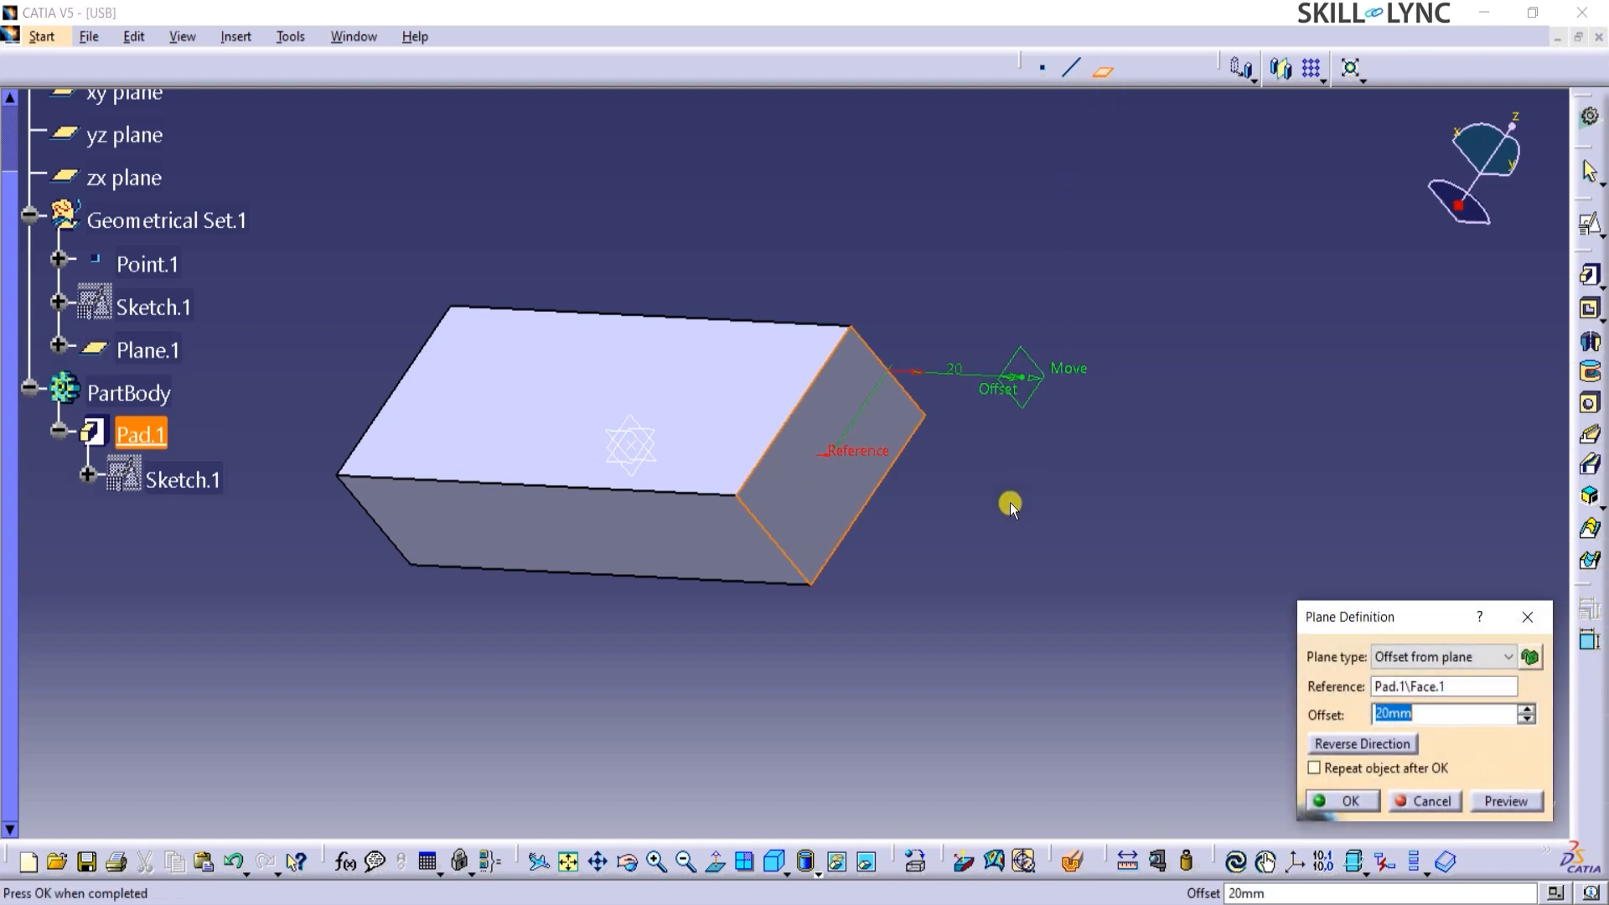
{"action": "left_click", "coordinate": [1405, 657]}
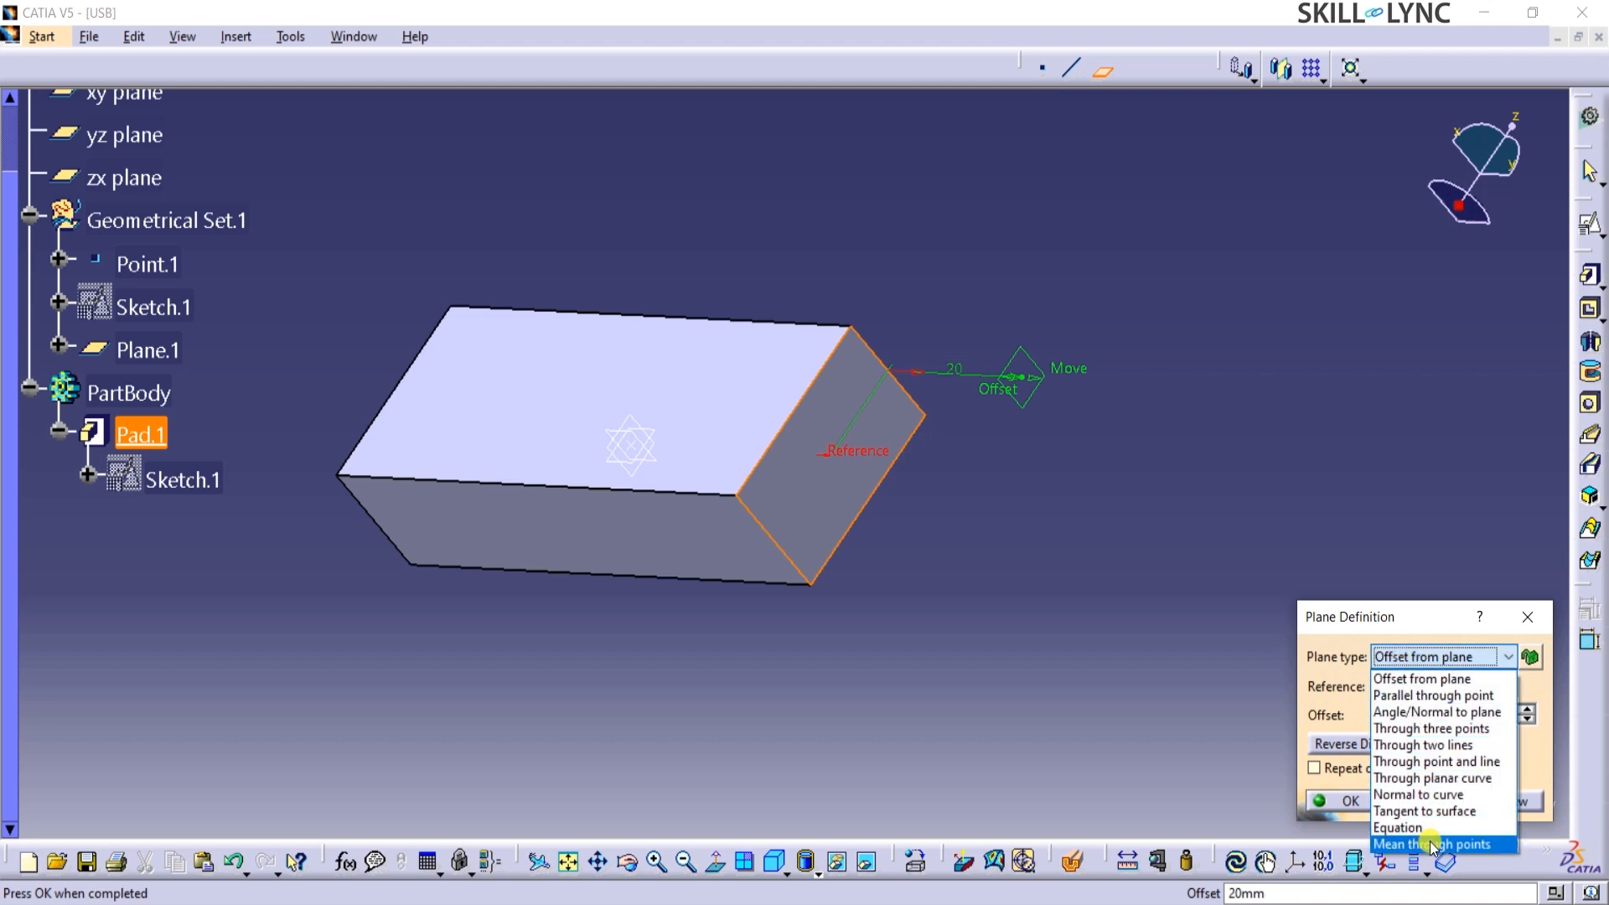
{"action": "left_click", "coordinate": [1425, 680]}
{"action": "double_click", "coordinate": [1435, 714]}
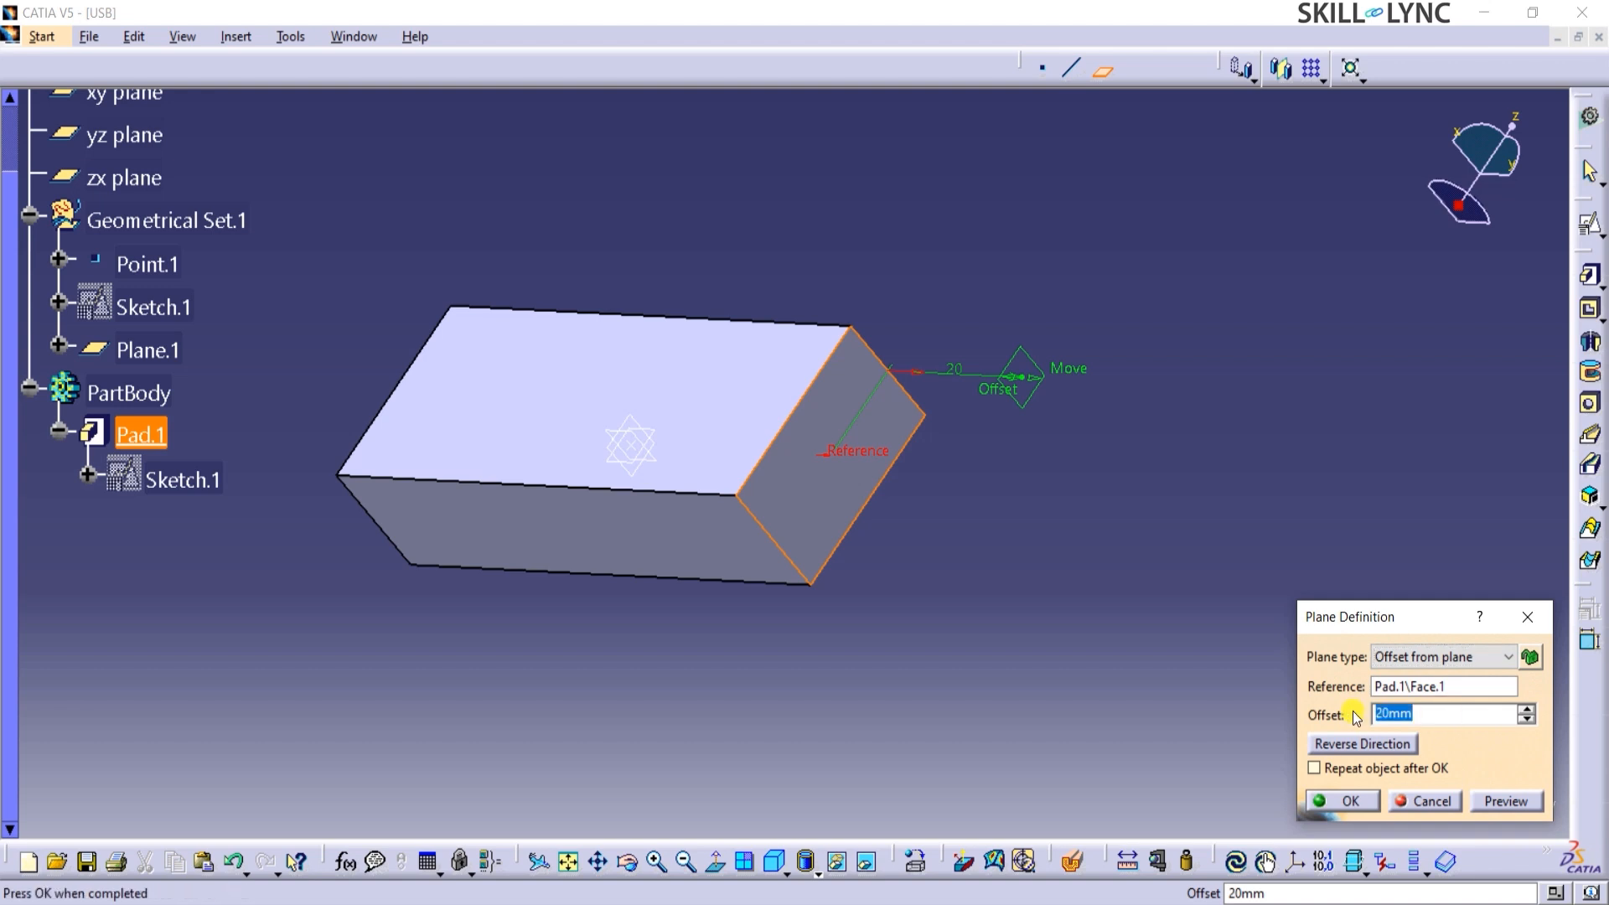
{"action": "left_click", "coordinate": [1456, 685]}
{"action": "left_click", "coordinate": [804, 503]}
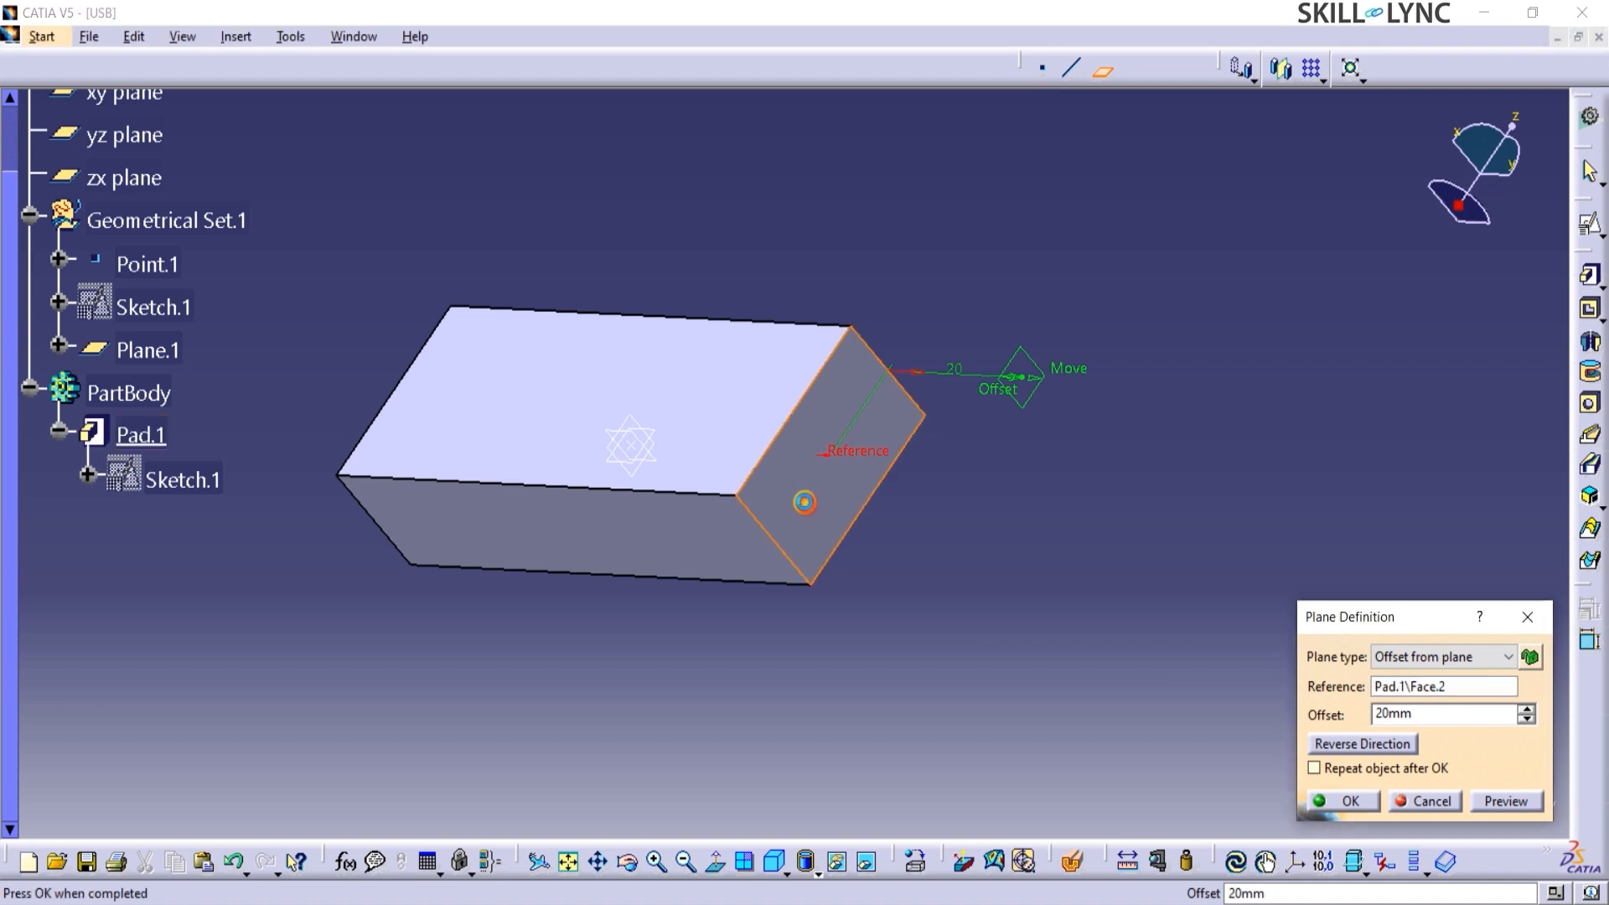
Set the plane's offset to 15 mm, pointing outward from the block's end face, and create it.
{"action": "double_click", "coordinate": [1438, 713]}
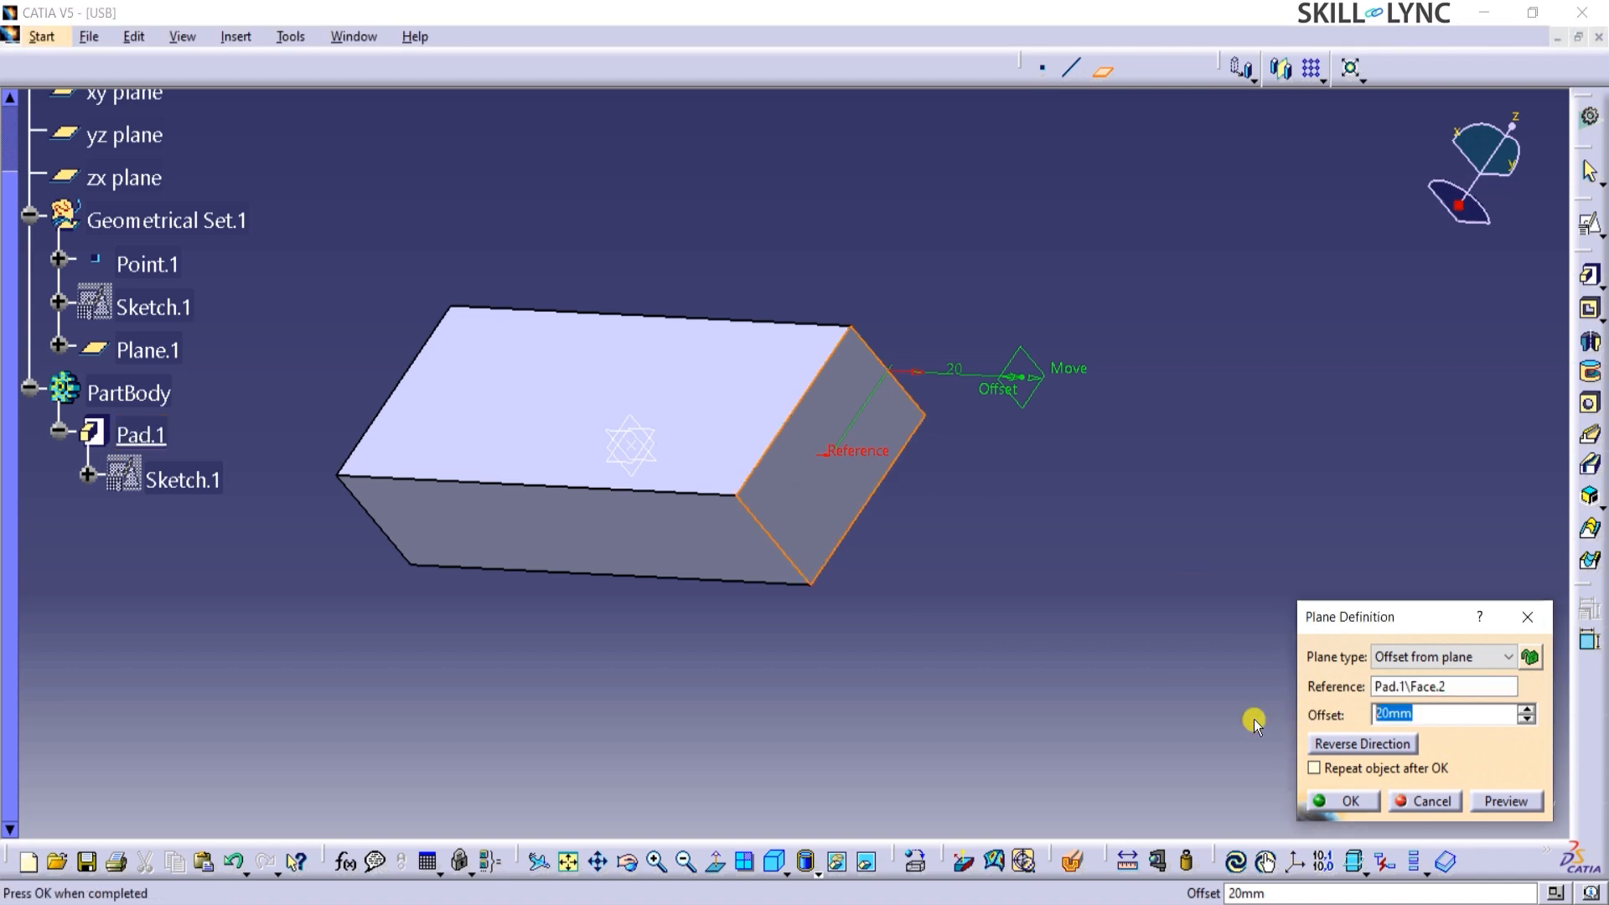
{"action": "type", "text": "15"}
{"action": "left_click", "coordinate": [1353, 744]}
{"action": "left_click", "coordinate": [1353, 744]}
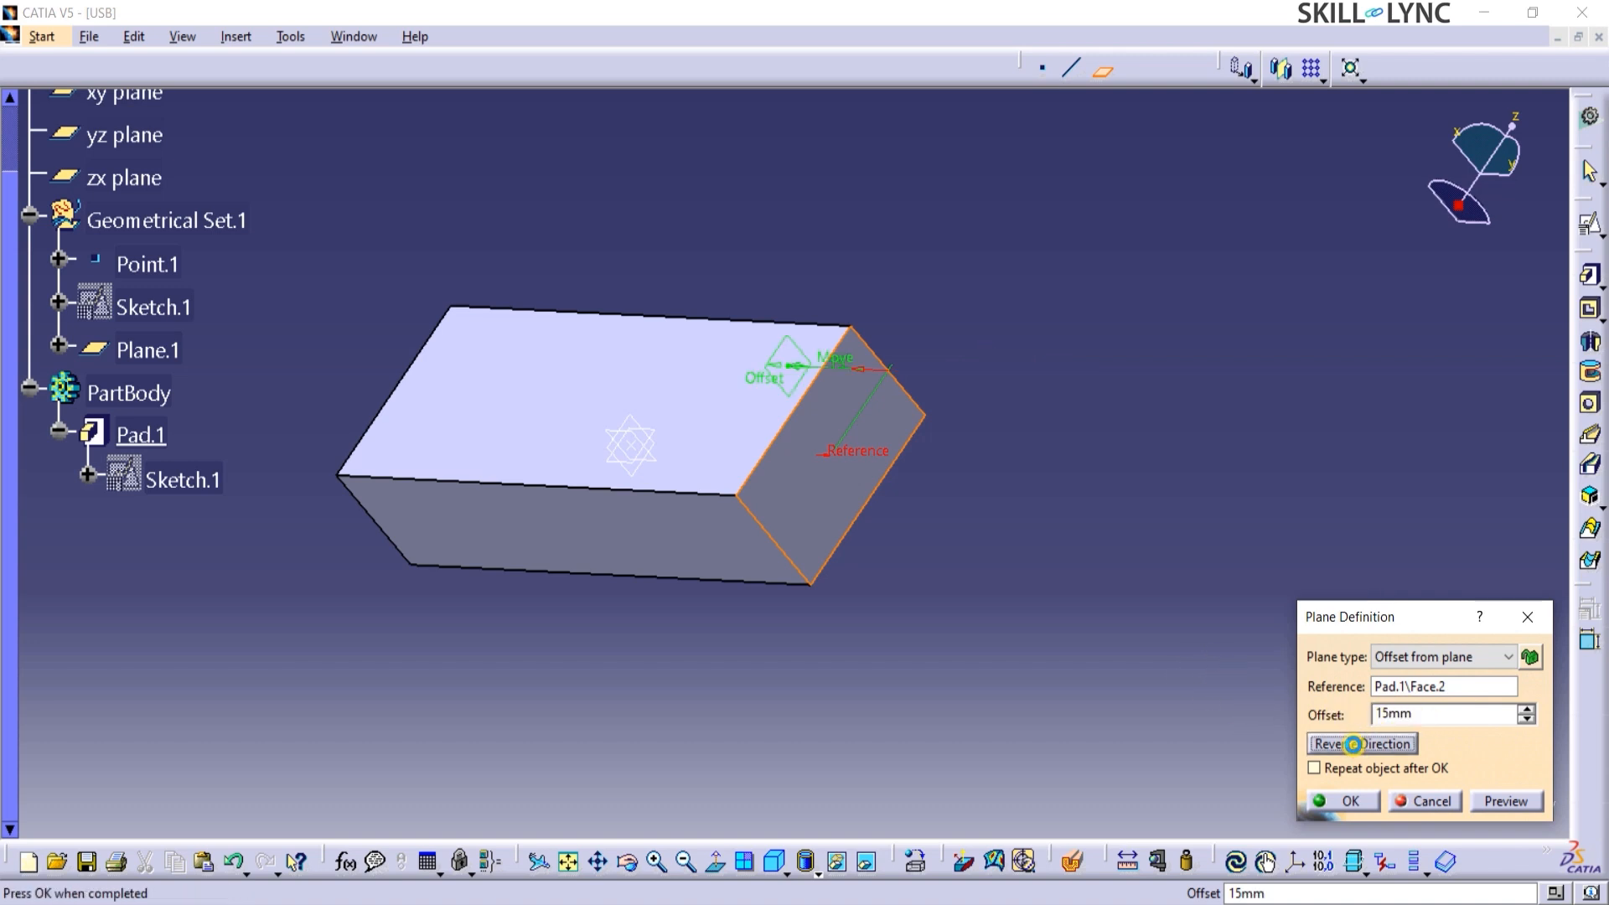
{"action": "left_click", "coordinate": [1353, 744]}
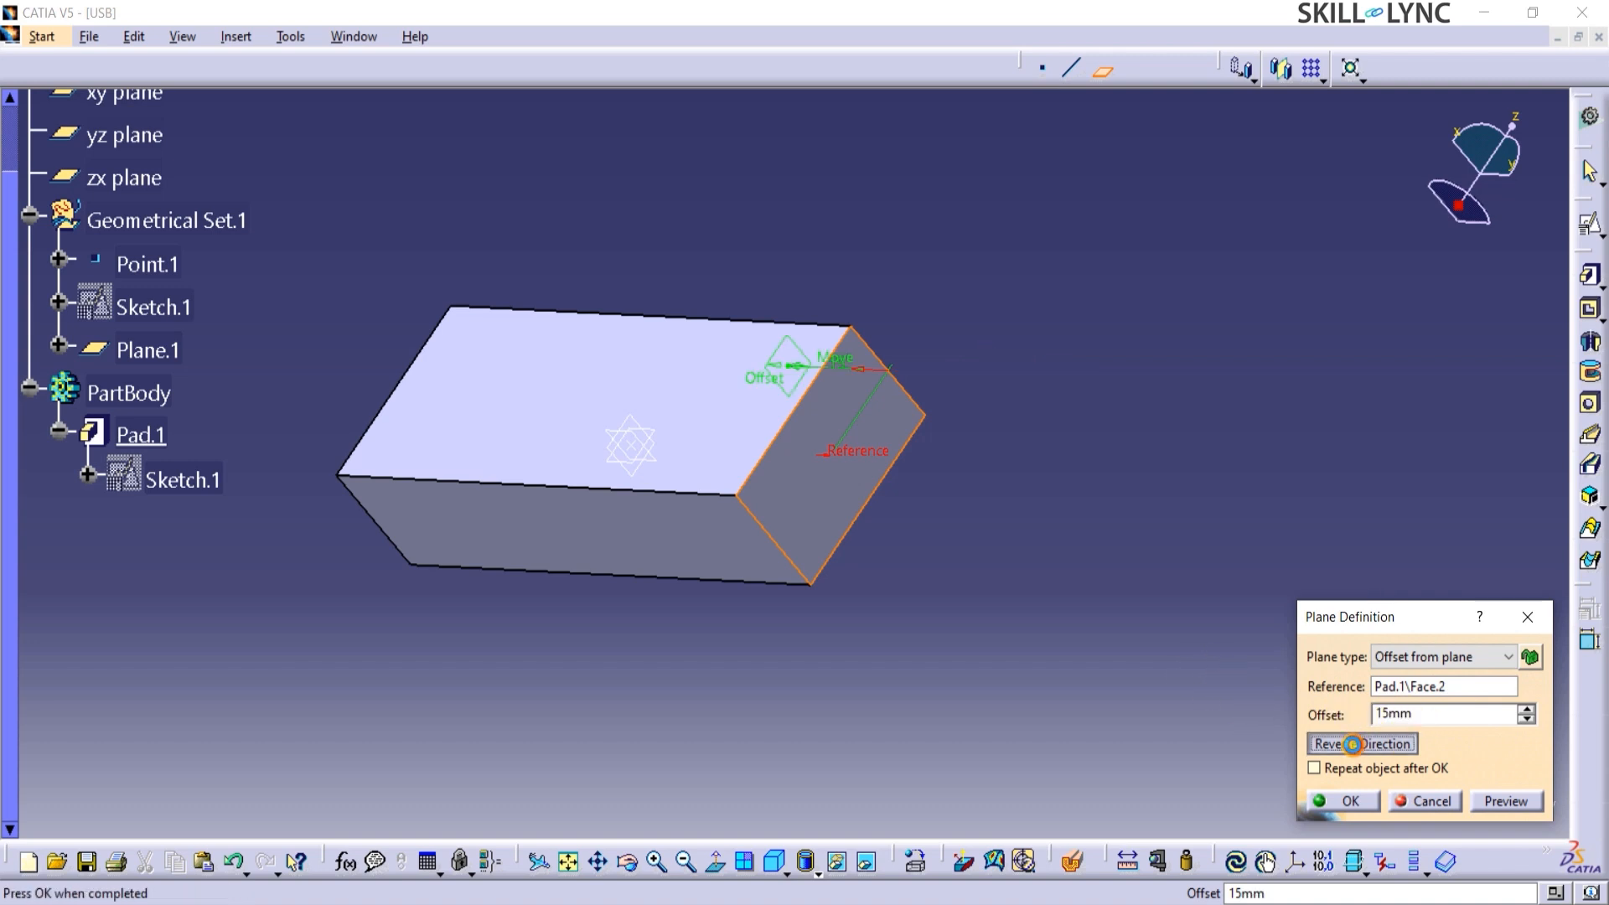
{"action": "left_click", "coordinate": [1481, 803]}
{"action": "left_click", "coordinate": [1348, 802]}
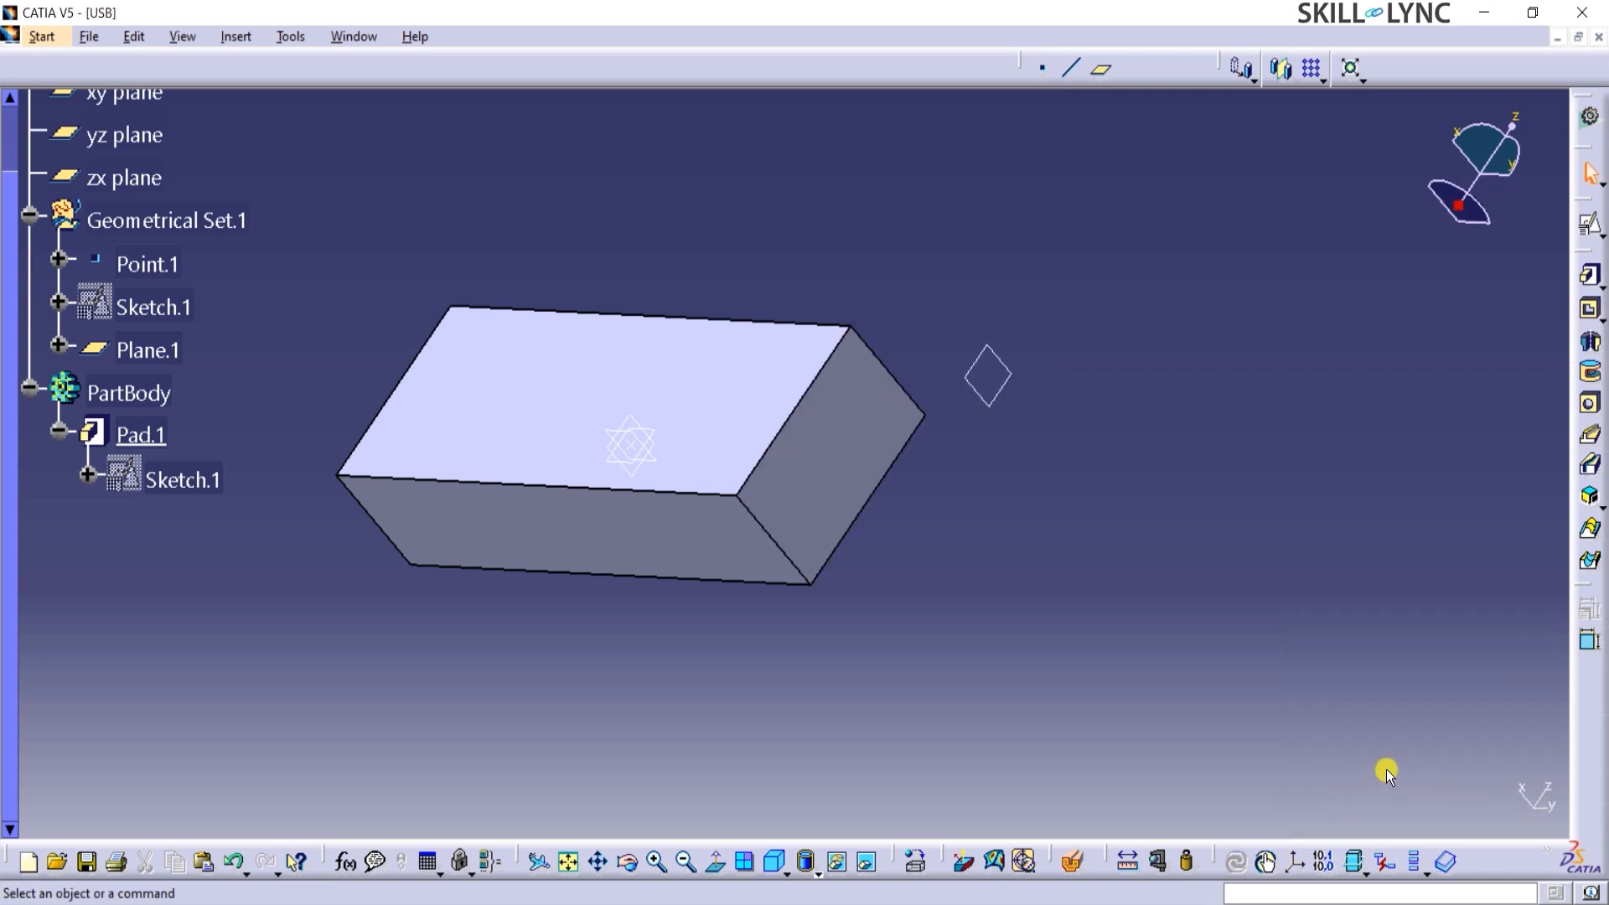
Start a positioned sketch on the block's short end face, keeping the implicit origin and orientation.
{"action": "middle_click_drag", "start_coordinate": [962, 539], "coordinate": [952, 539]}
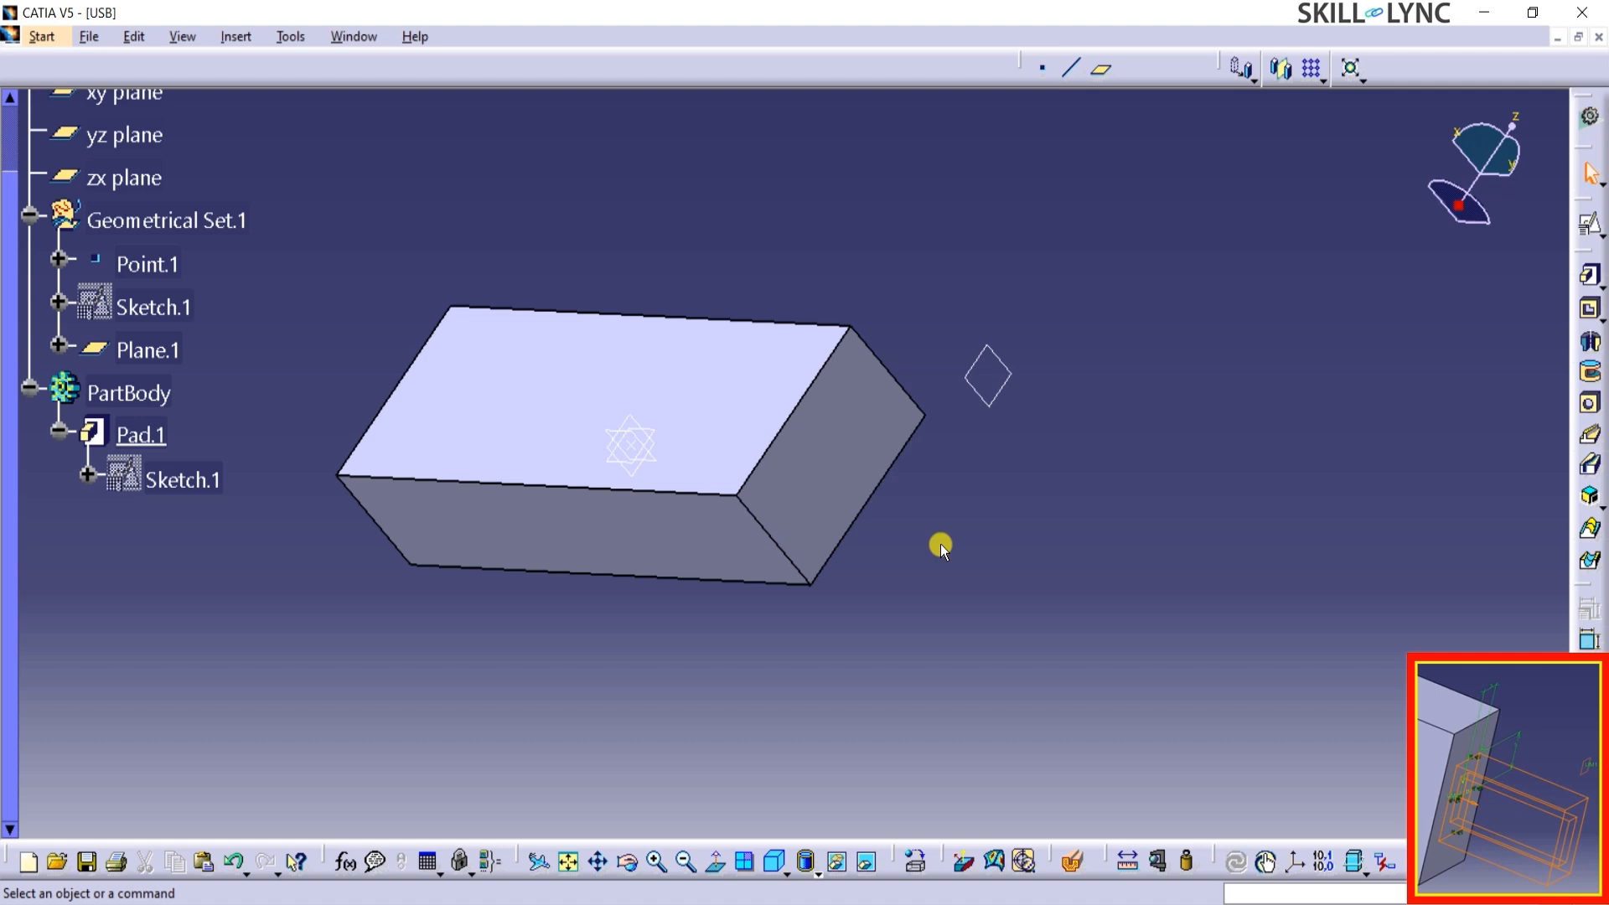
{"action": "left_click", "coordinate": [842, 446]}
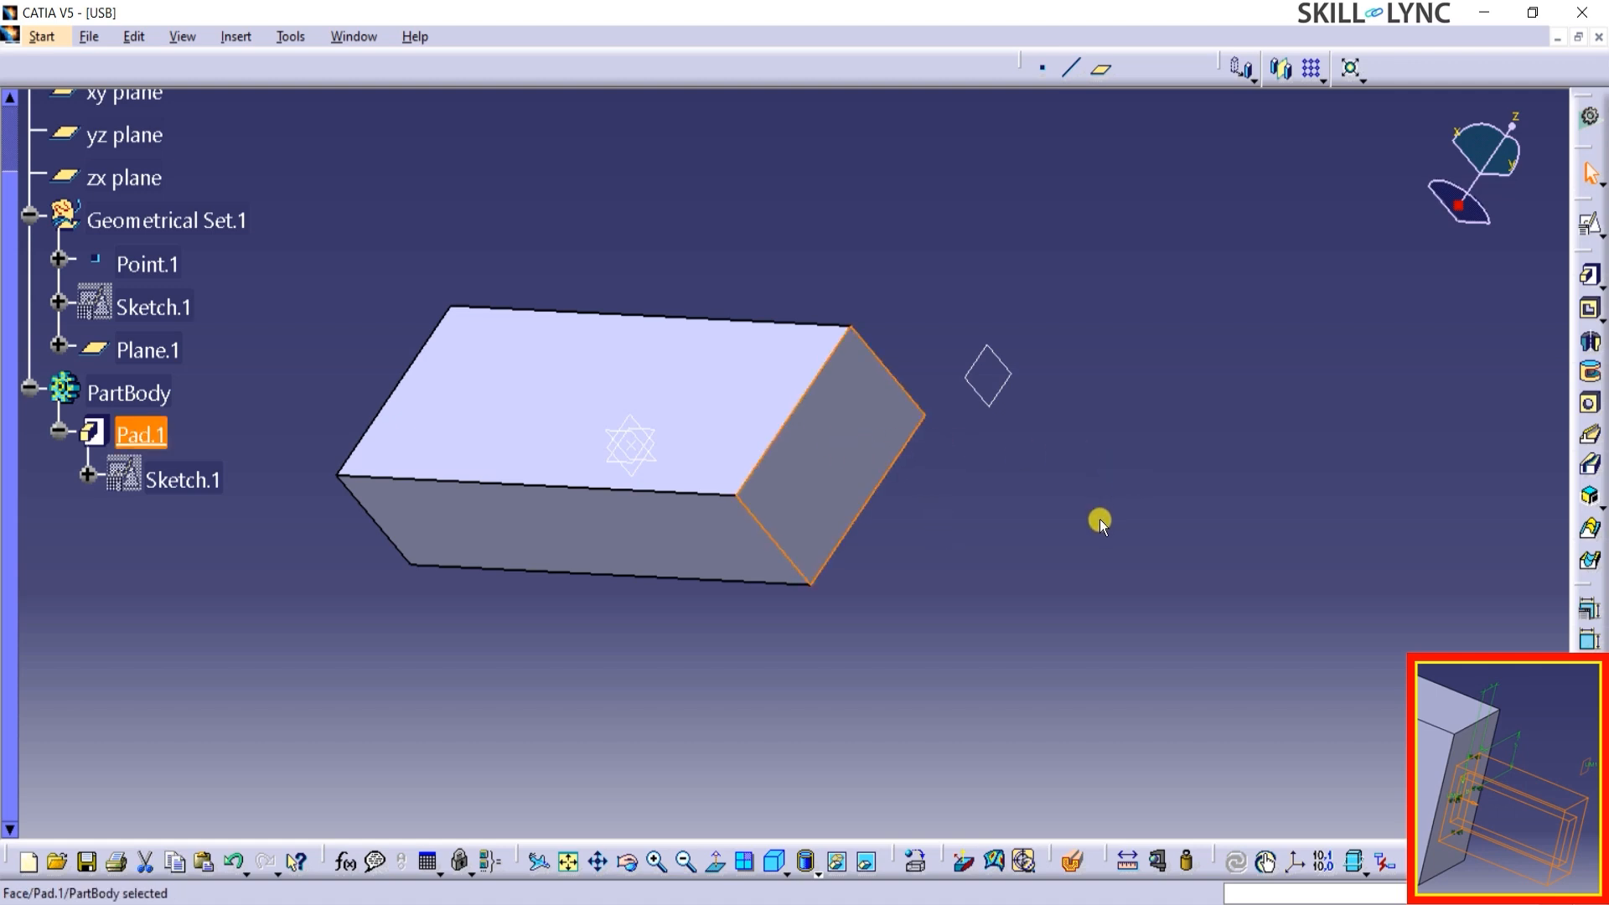
{"action": "left_click", "coordinate": [1588, 225]}
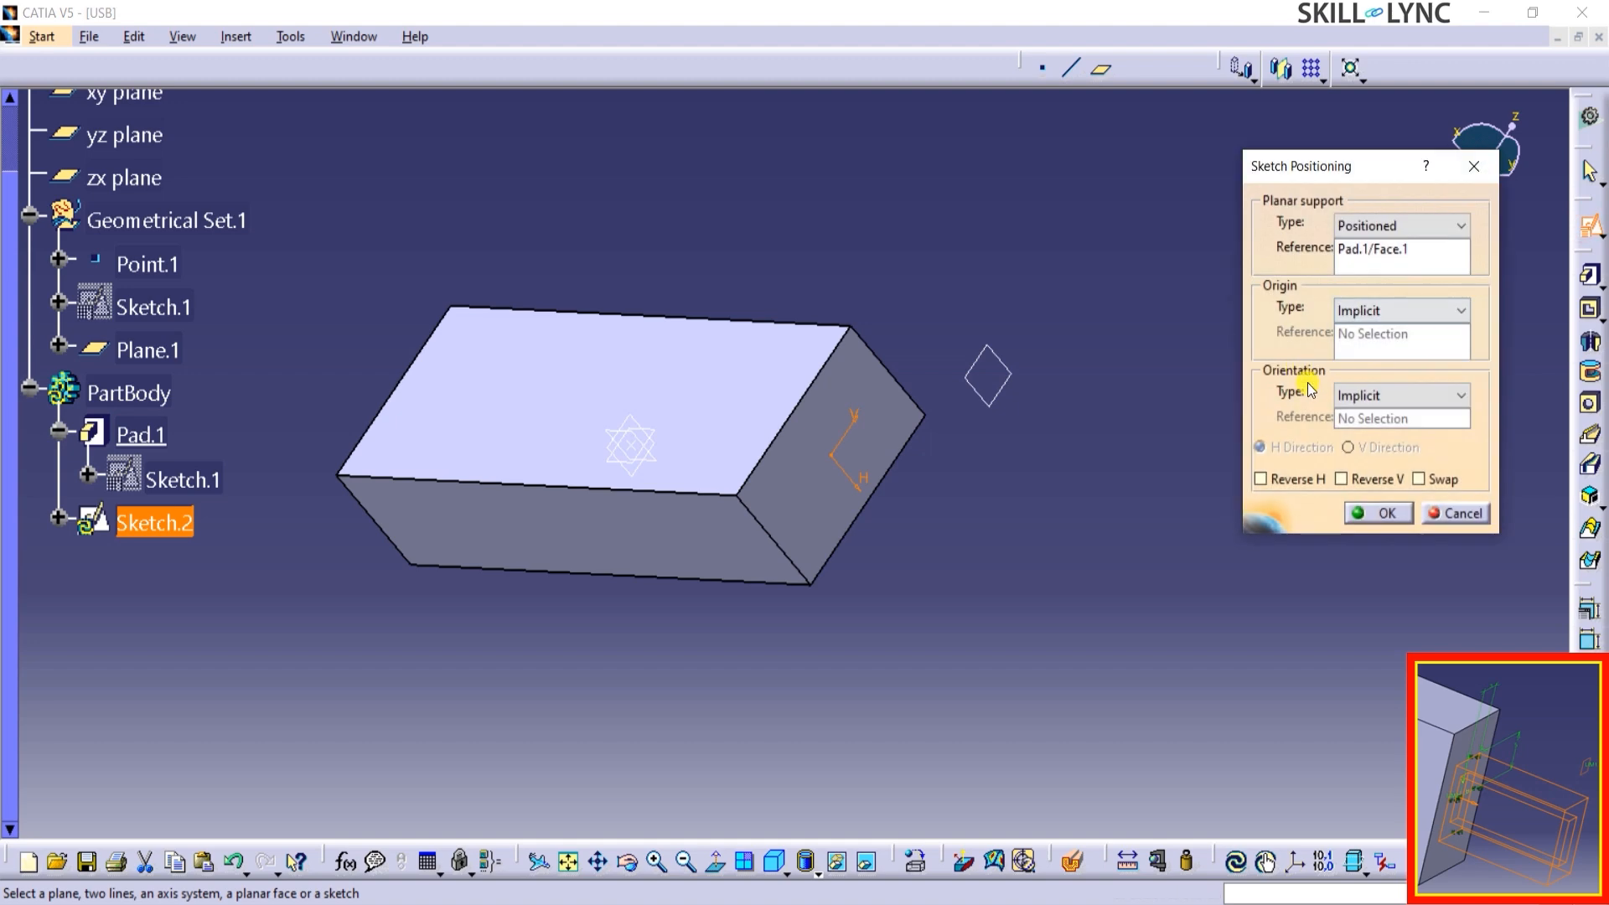
{"action": "left_click", "coordinate": [1366, 515]}
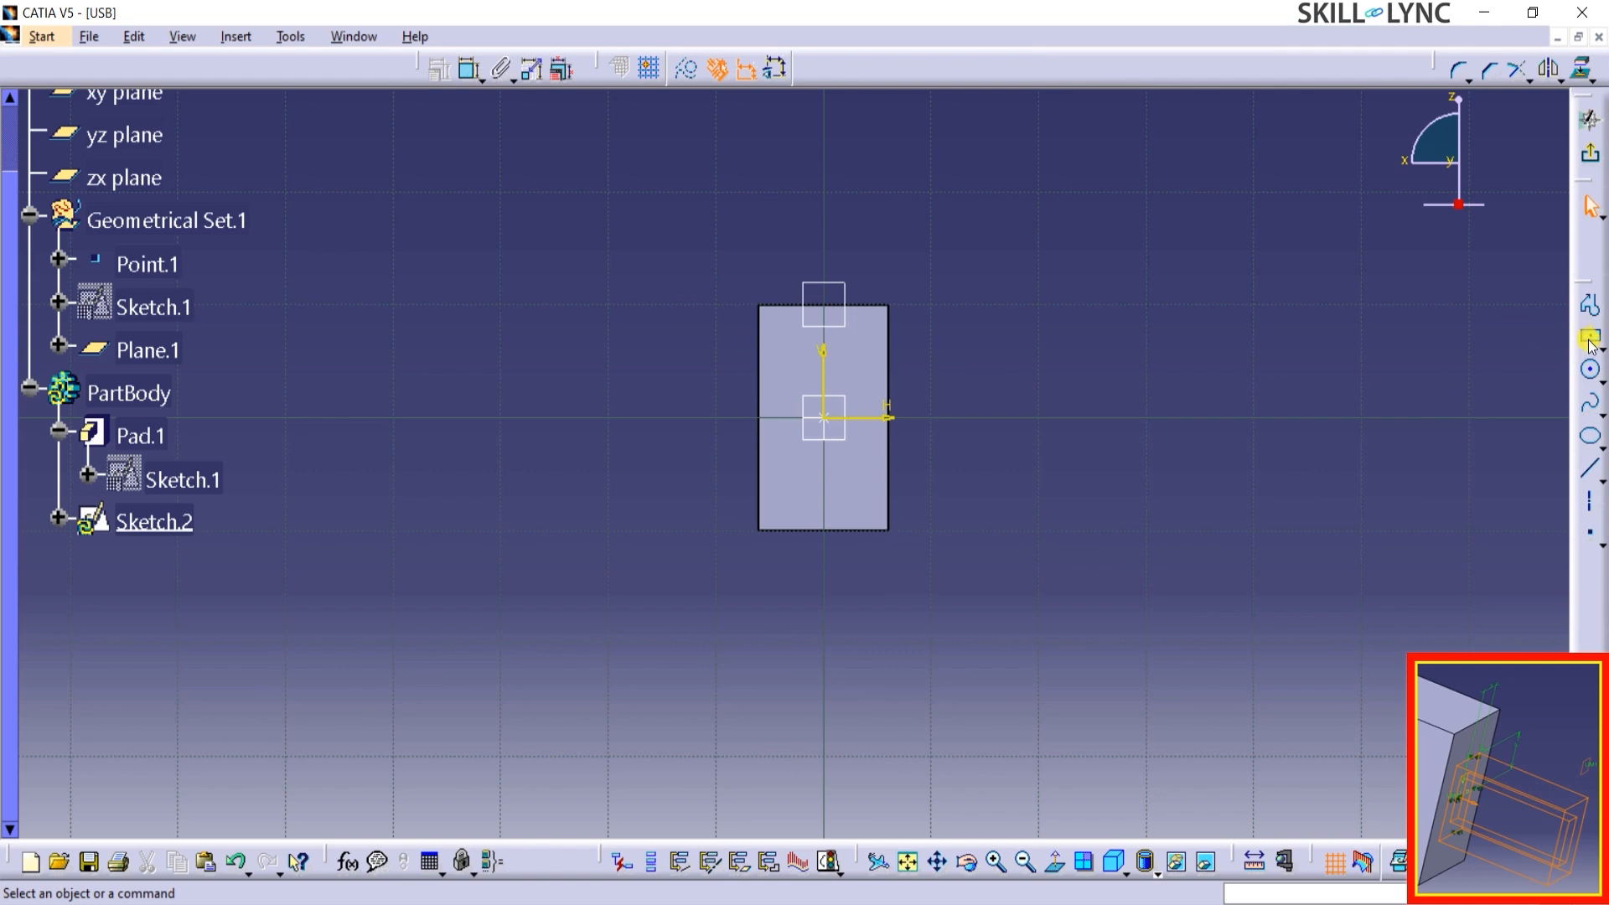
Draw a centered rectangle on the sketch origin, well inside the outline of the block's end face.
{"action": "left_click", "coordinate": [1590, 342]}
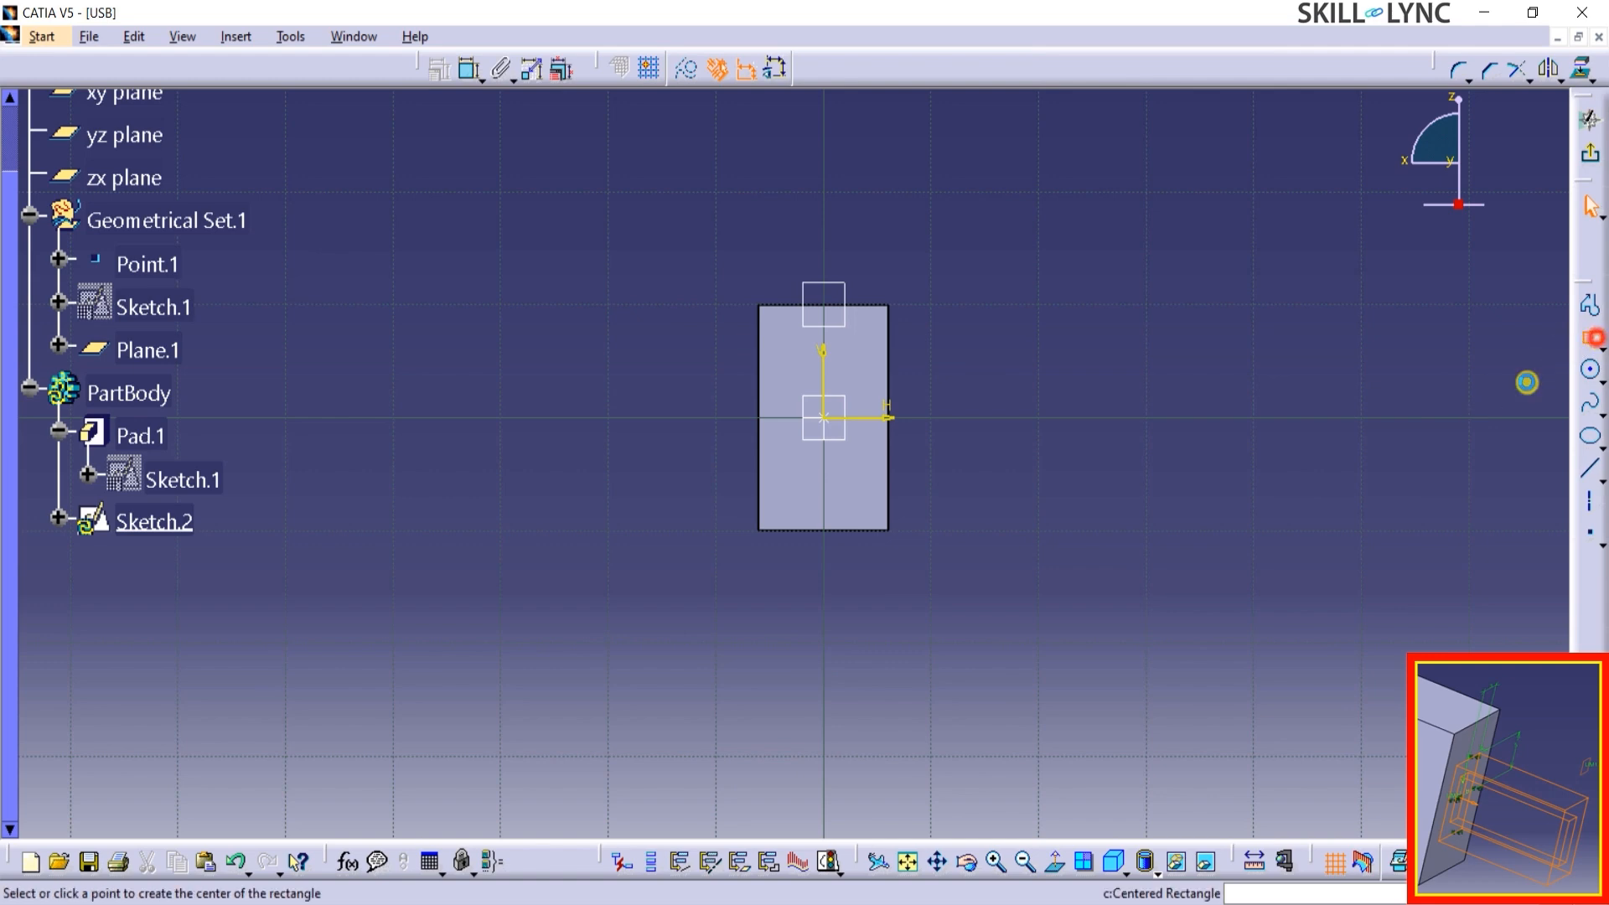
{"action": "left_click", "coordinate": [913, 866]}
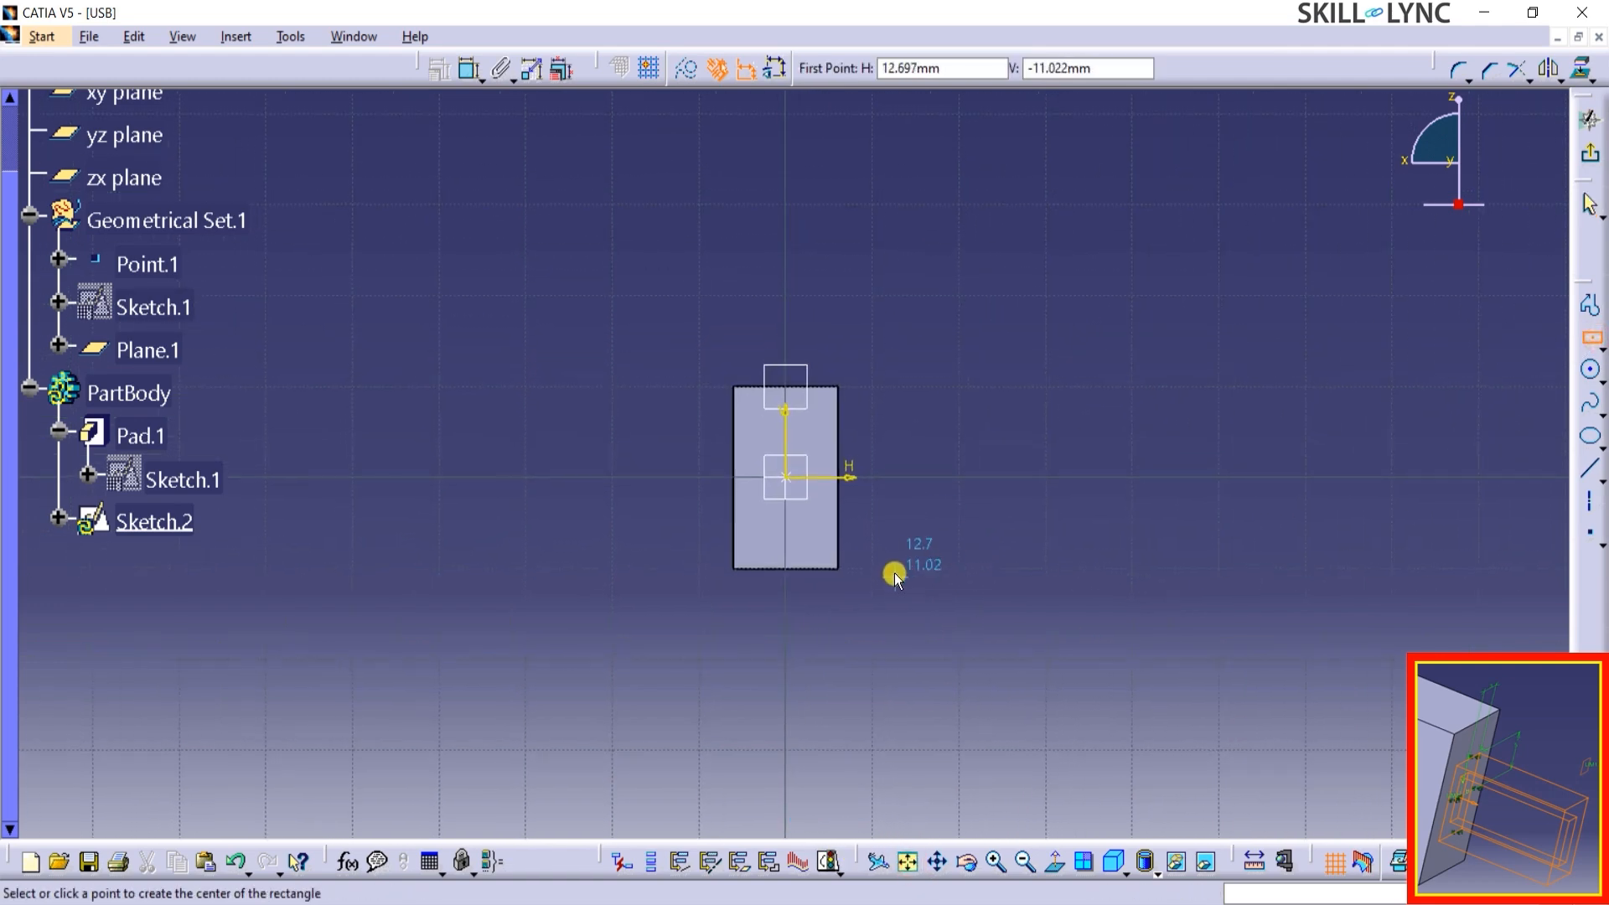
{"action": "middle_click_drag", "start_coordinate": [896, 572], "coordinate": [926, 402]}
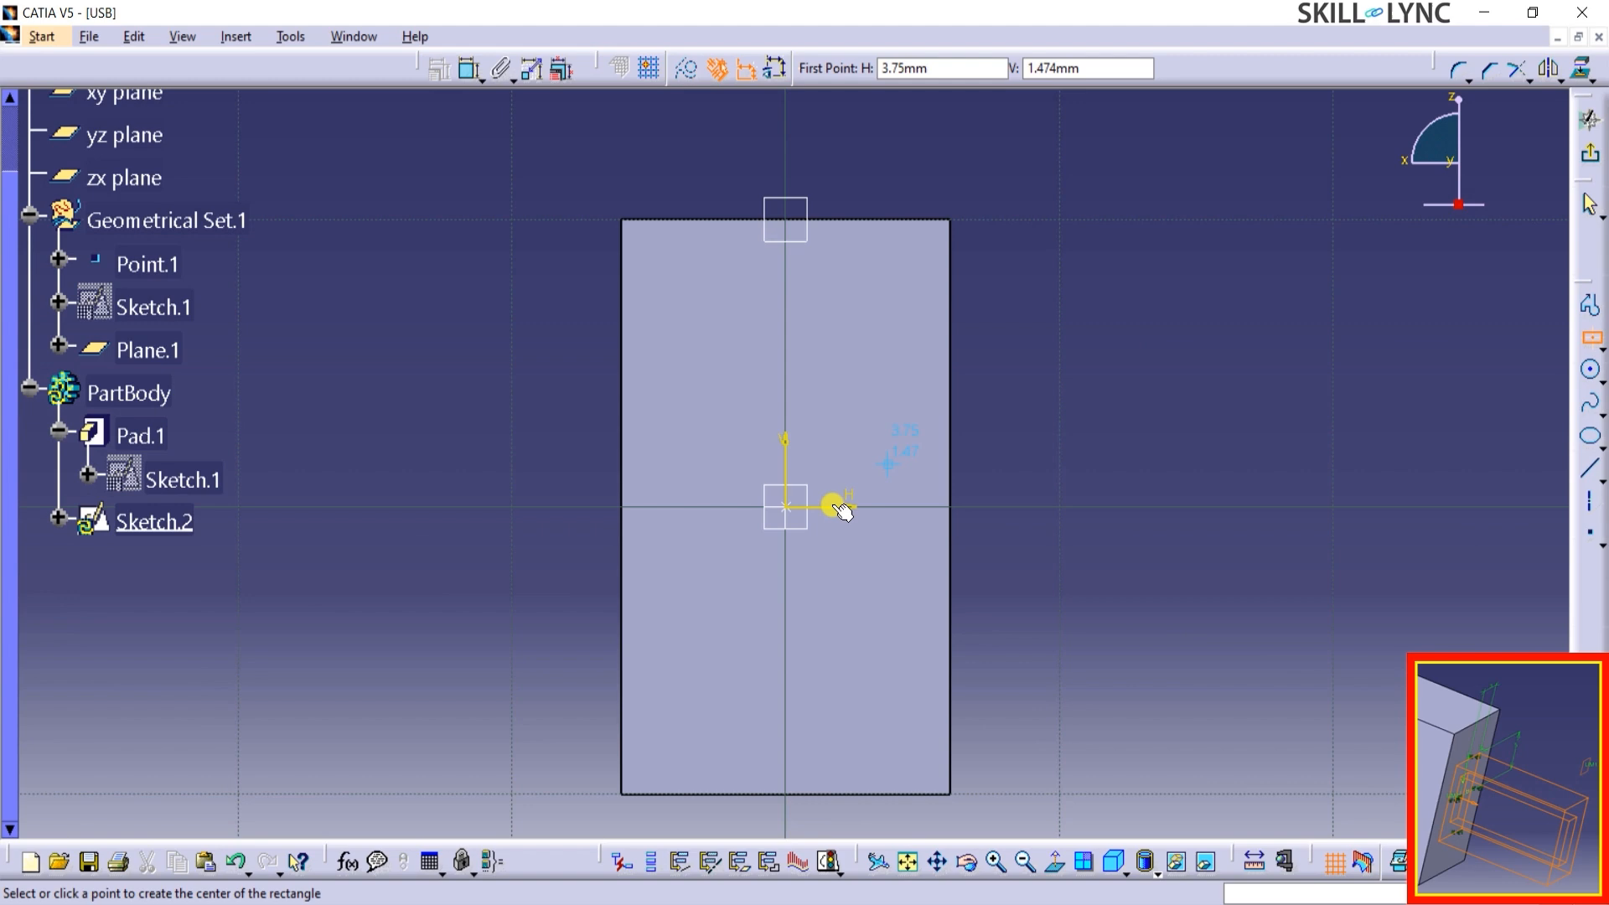
{"action": "left_click", "coordinate": [784, 506]}
{"action": "left_click", "coordinate": [845, 656]}
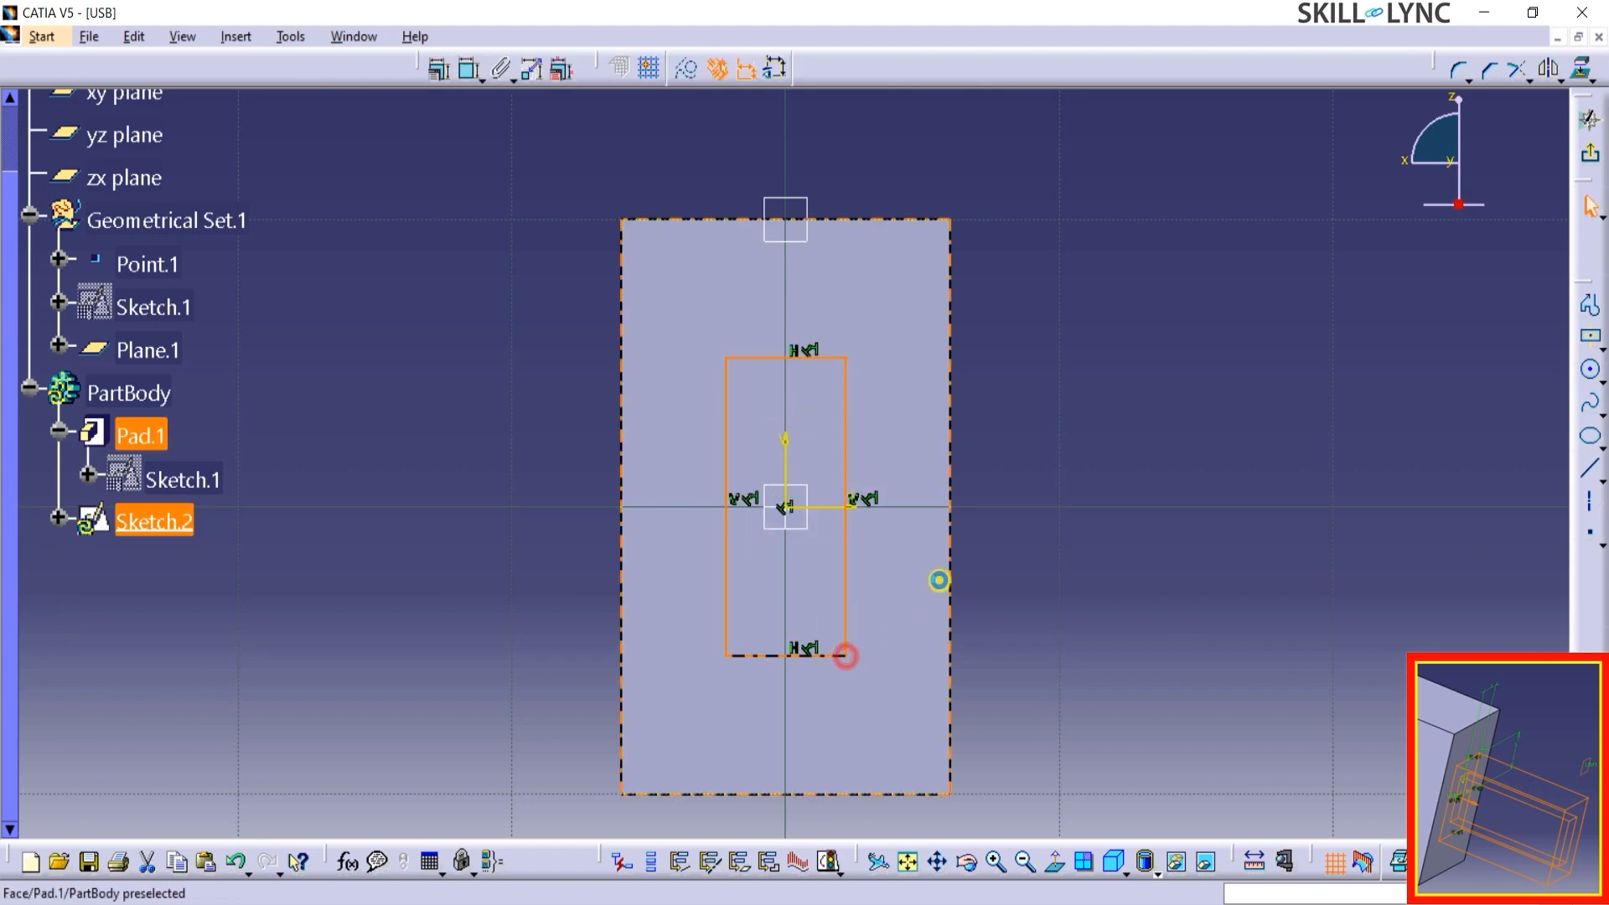
Constrain the rectangle's vertical edge to a distance of 3 mm from the sketch's vertical axis.
{"action": "left_click", "coordinate": [474, 73]}
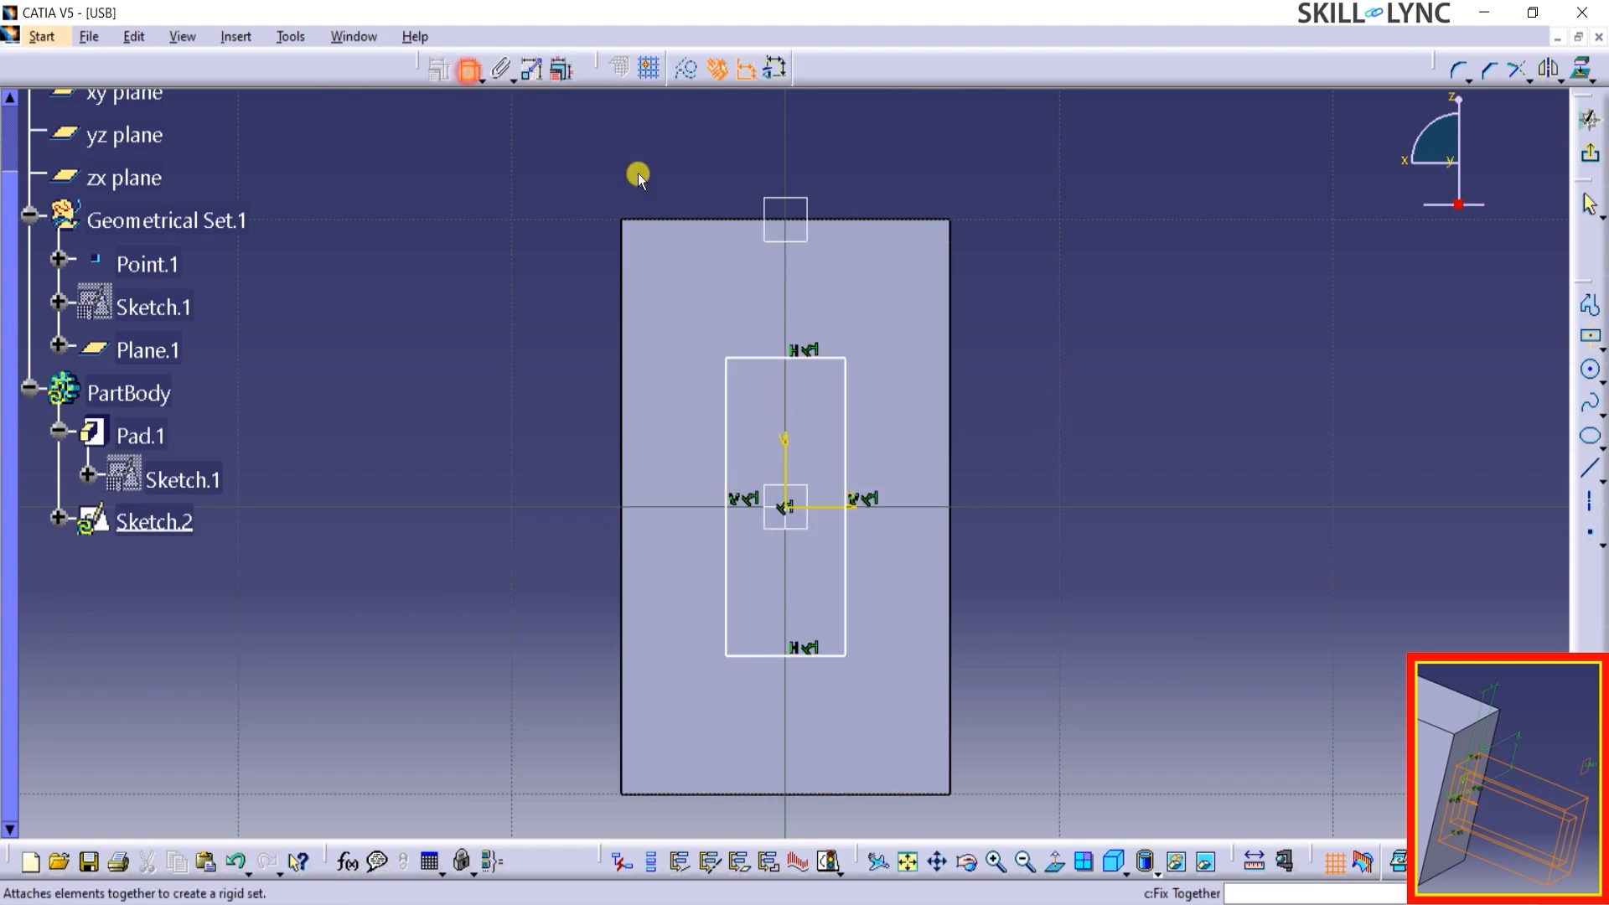
{"action": "left_click", "coordinate": [796, 472]}
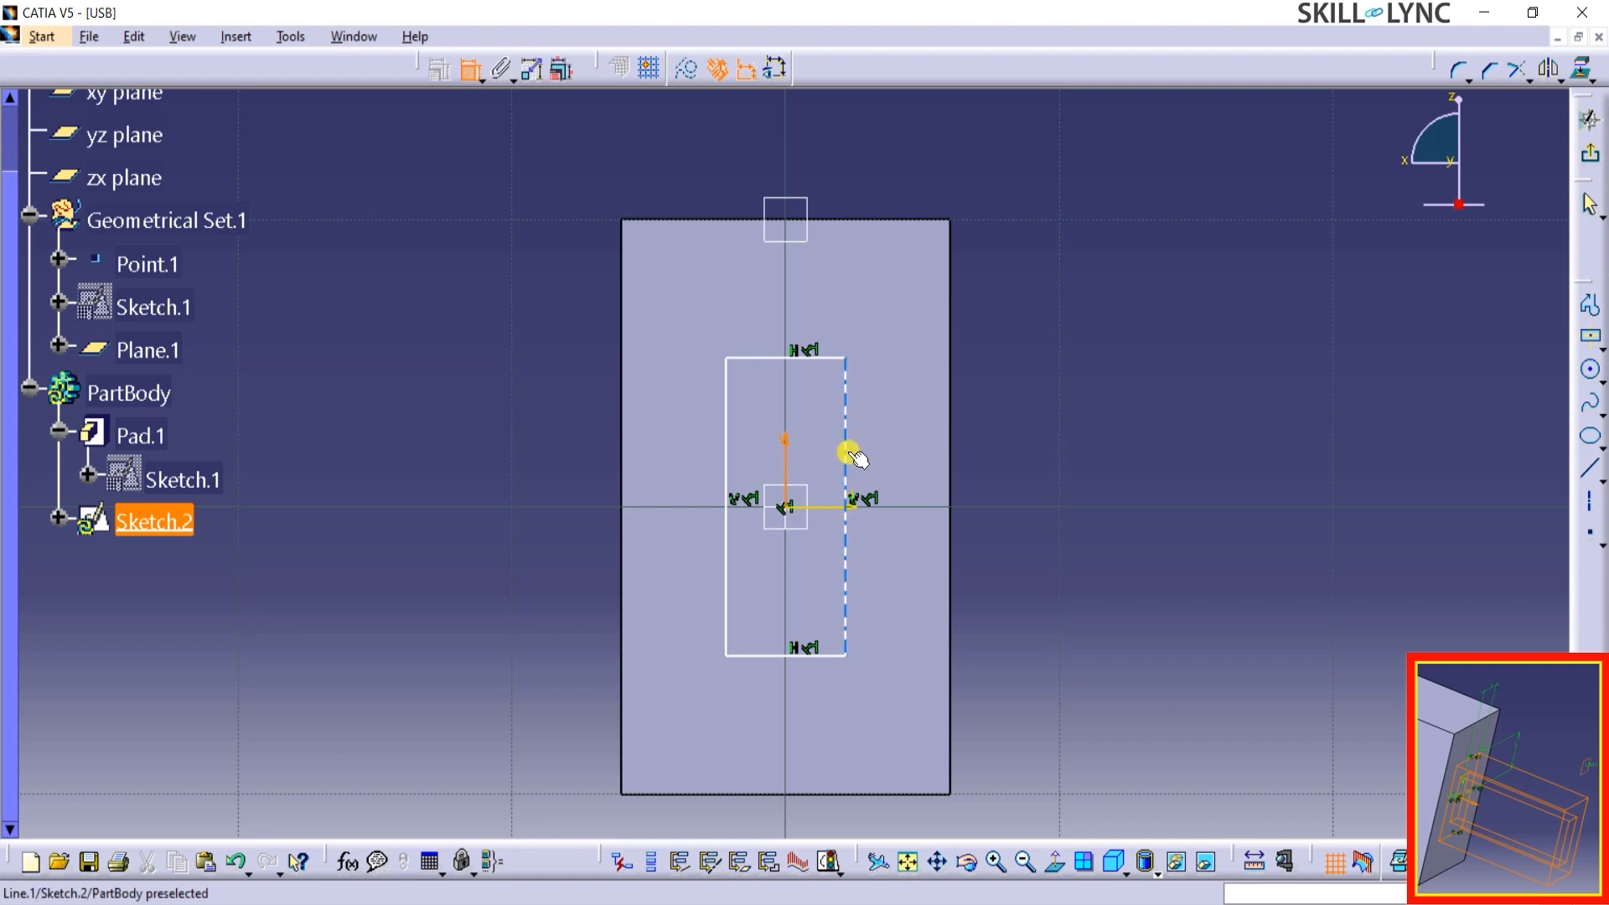
{"action": "left_click", "coordinate": [846, 457]}
{"action": "left_click", "coordinate": [880, 174]}
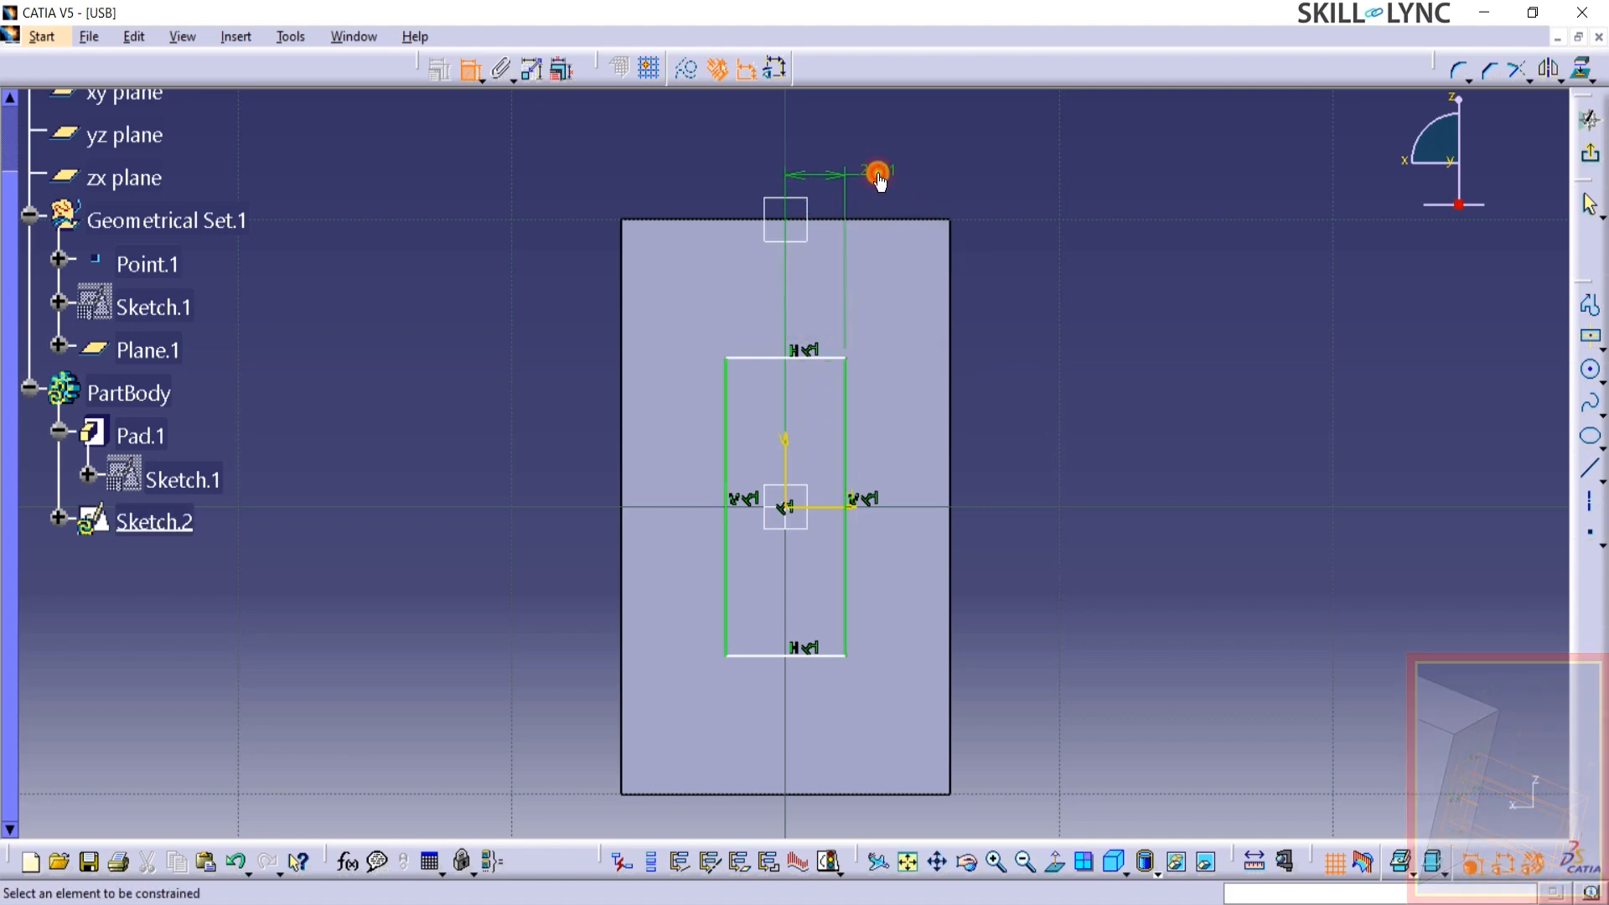
{"action": "double_click", "coordinate": [878, 171]}
{"action": "type", "text": "3"}
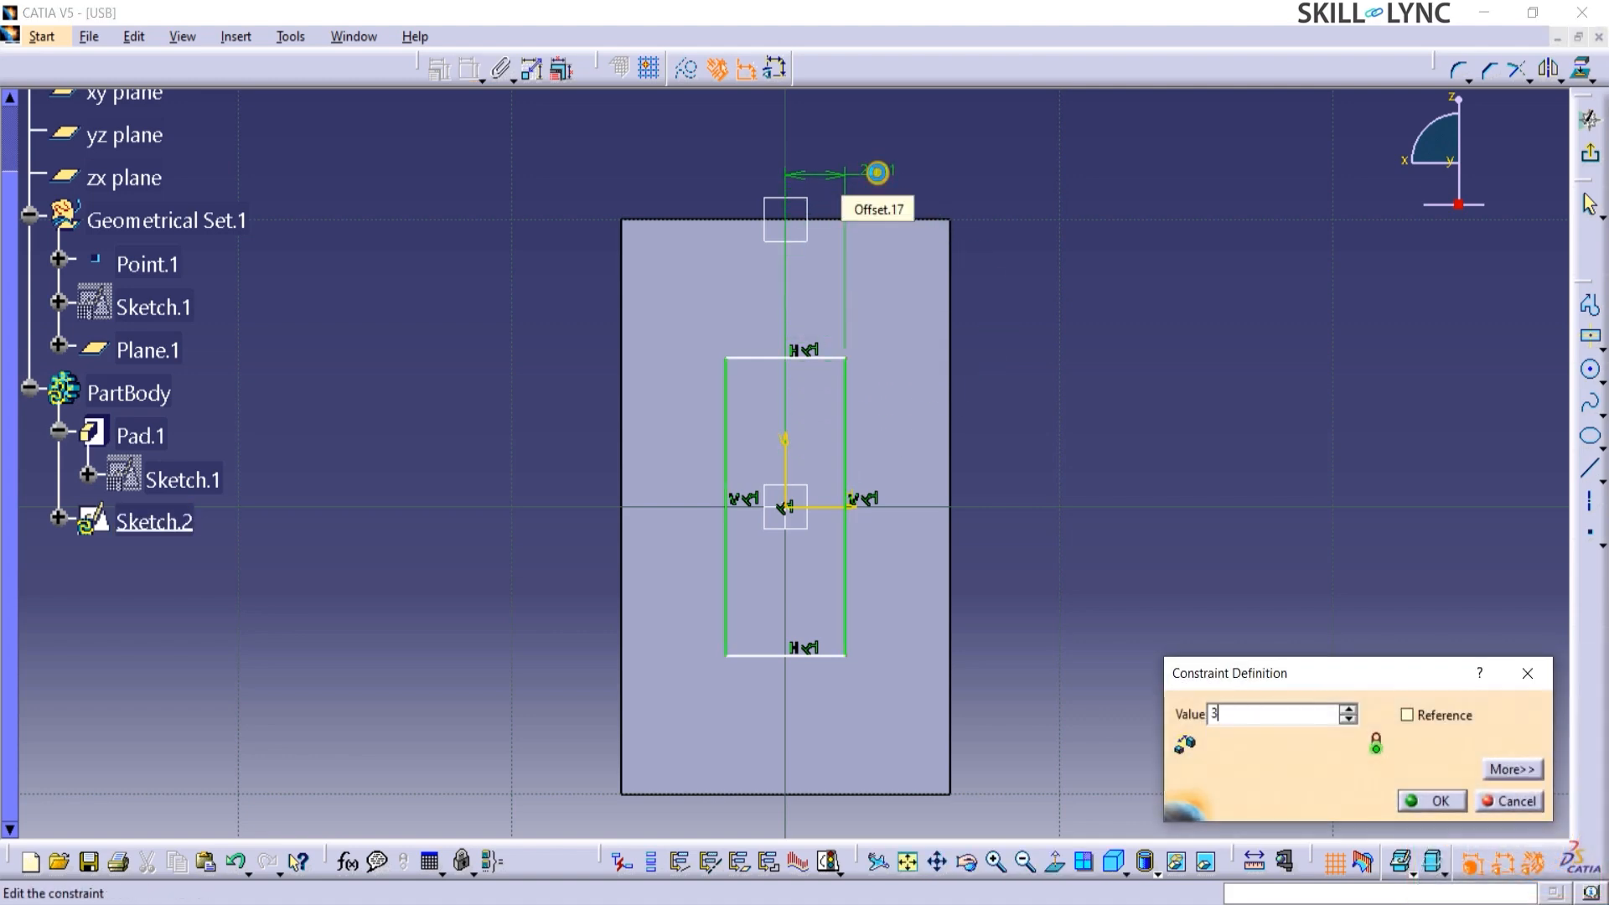
{"action": "key", "text": "Return"}
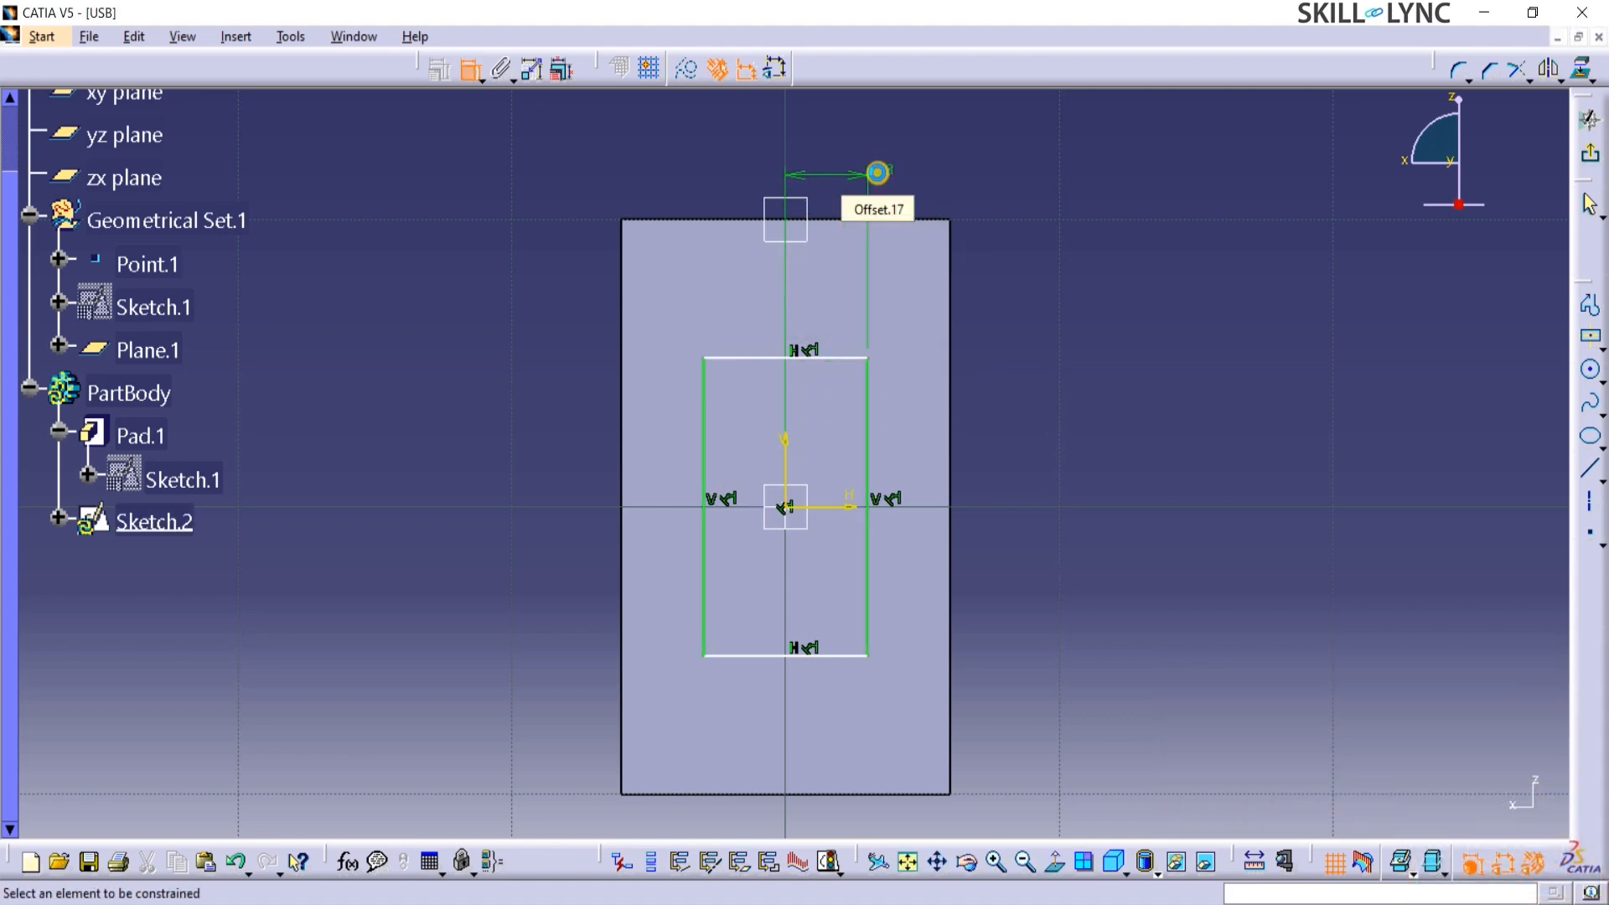
Constrain the rectangle's upper edge to 5 mm from the horizontal axis and exit the sketch.
{"action": "left_click", "coordinate": [838, 508]}
{"action": "left_click", "coordinate": [831, 358]}
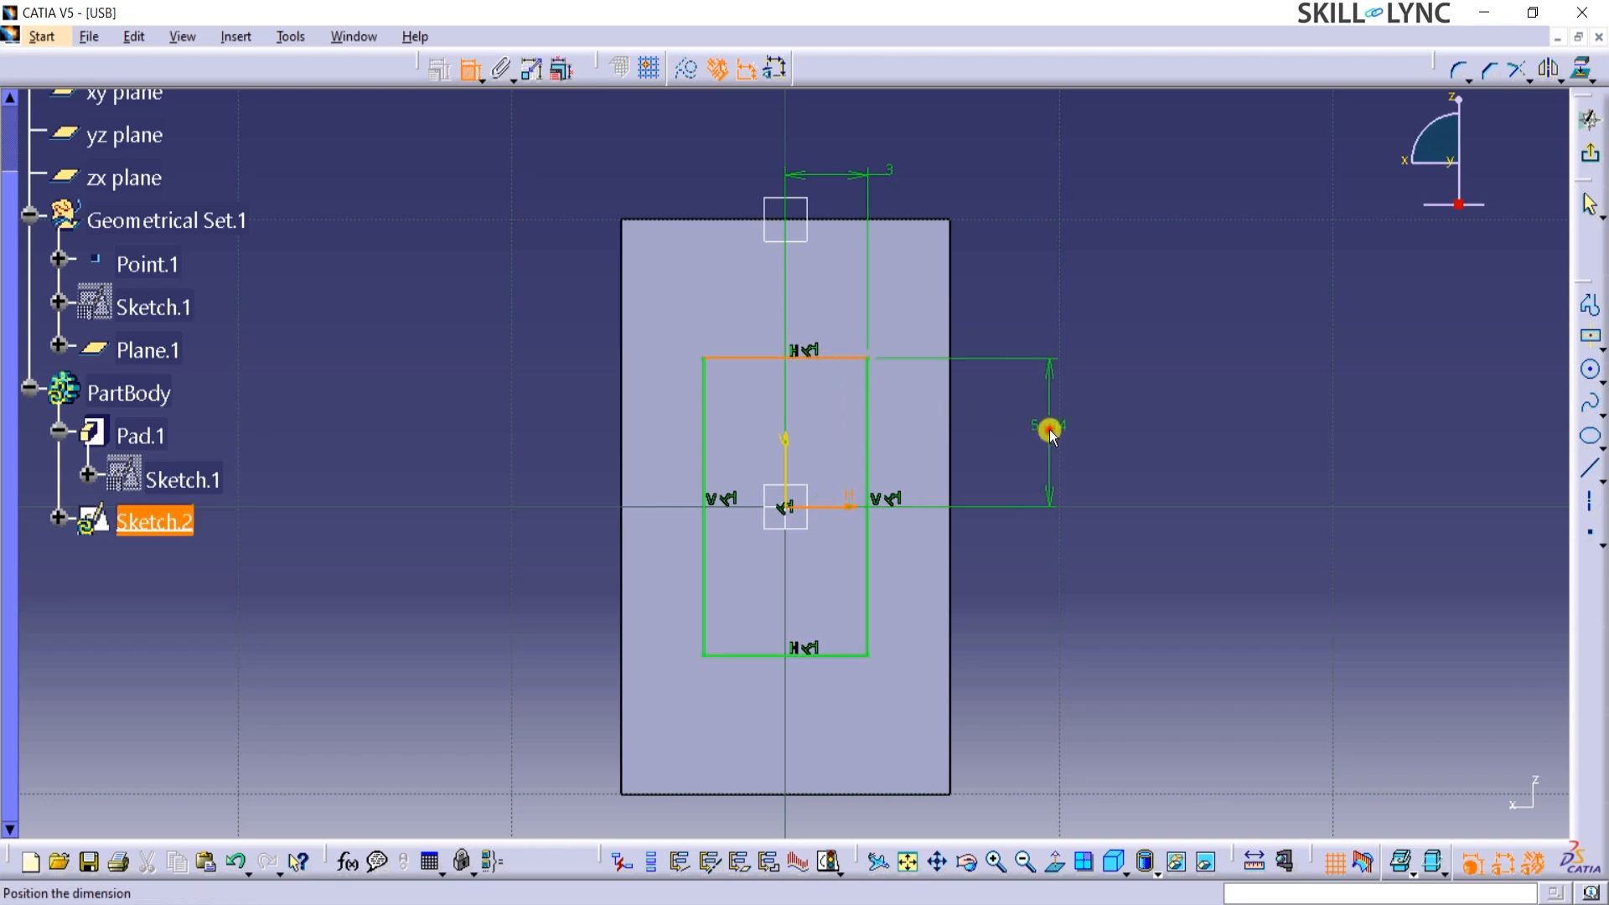
{"action": "double_click", "coordinate": [1058, 426]}
{"action": "type", "text": "5"}
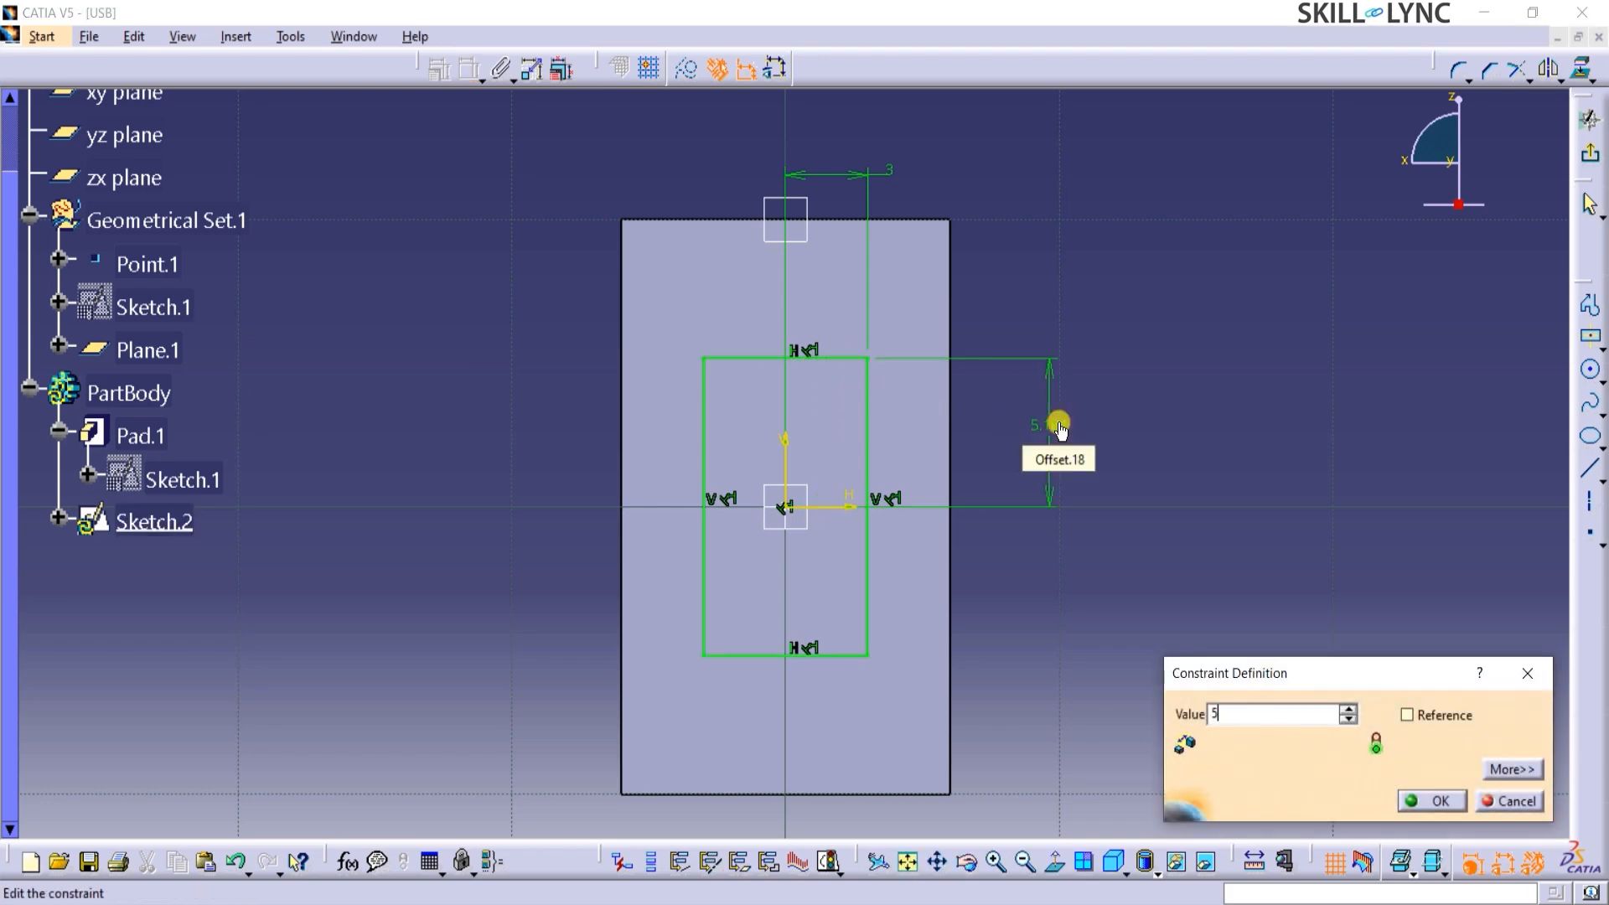
{"action": "key", "text": "Return"}
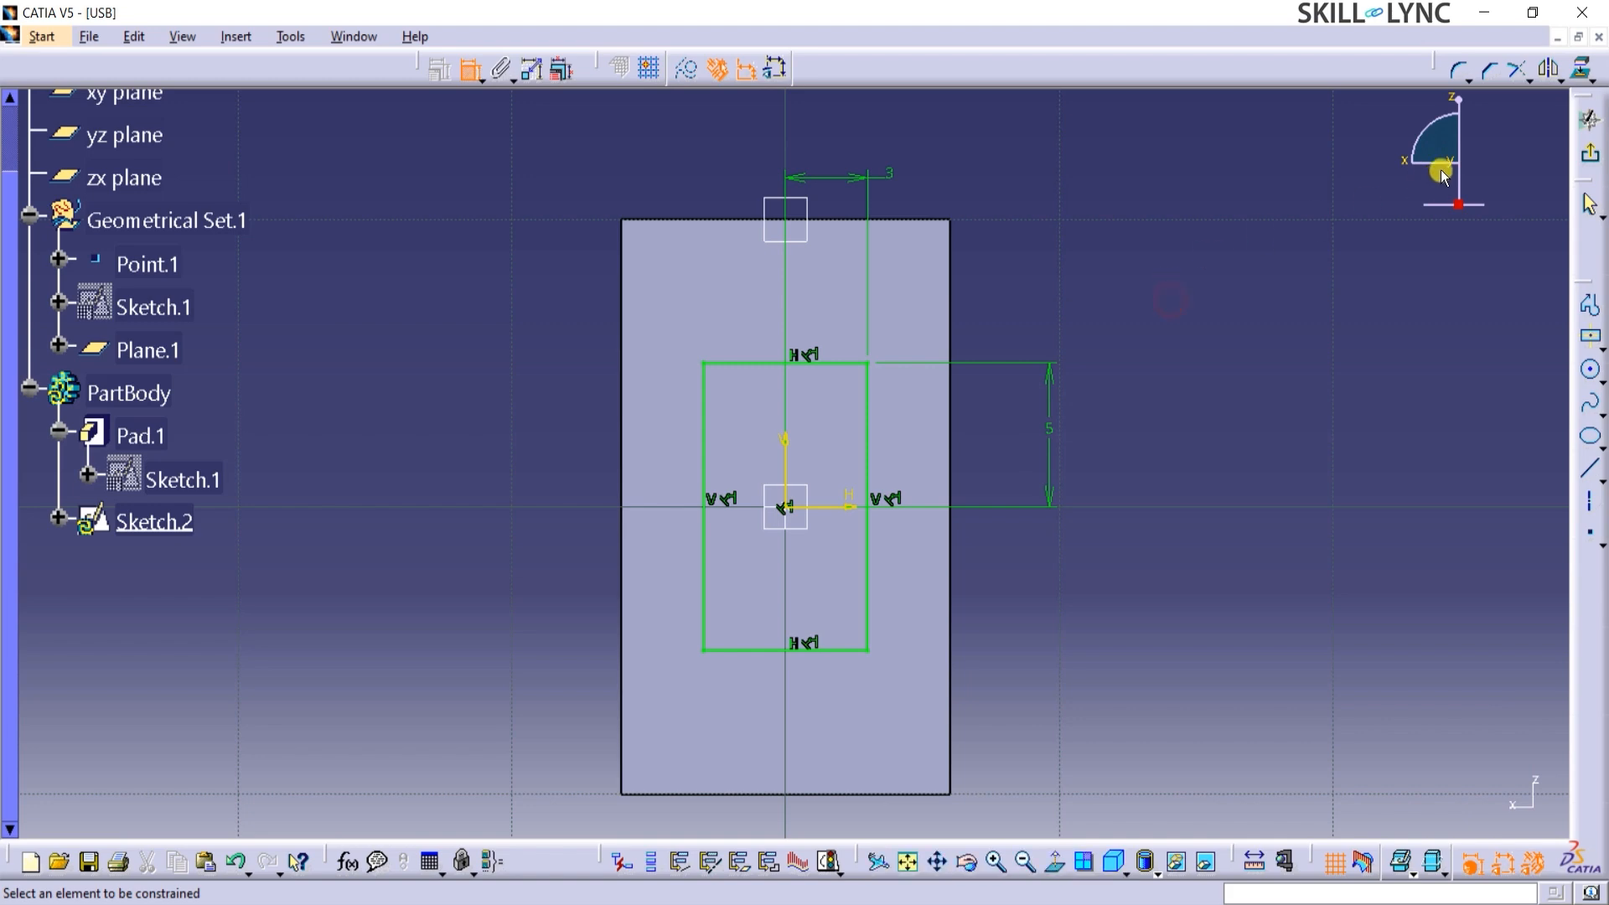
{"action": "left_click", "coordinate": [1591, 156]}
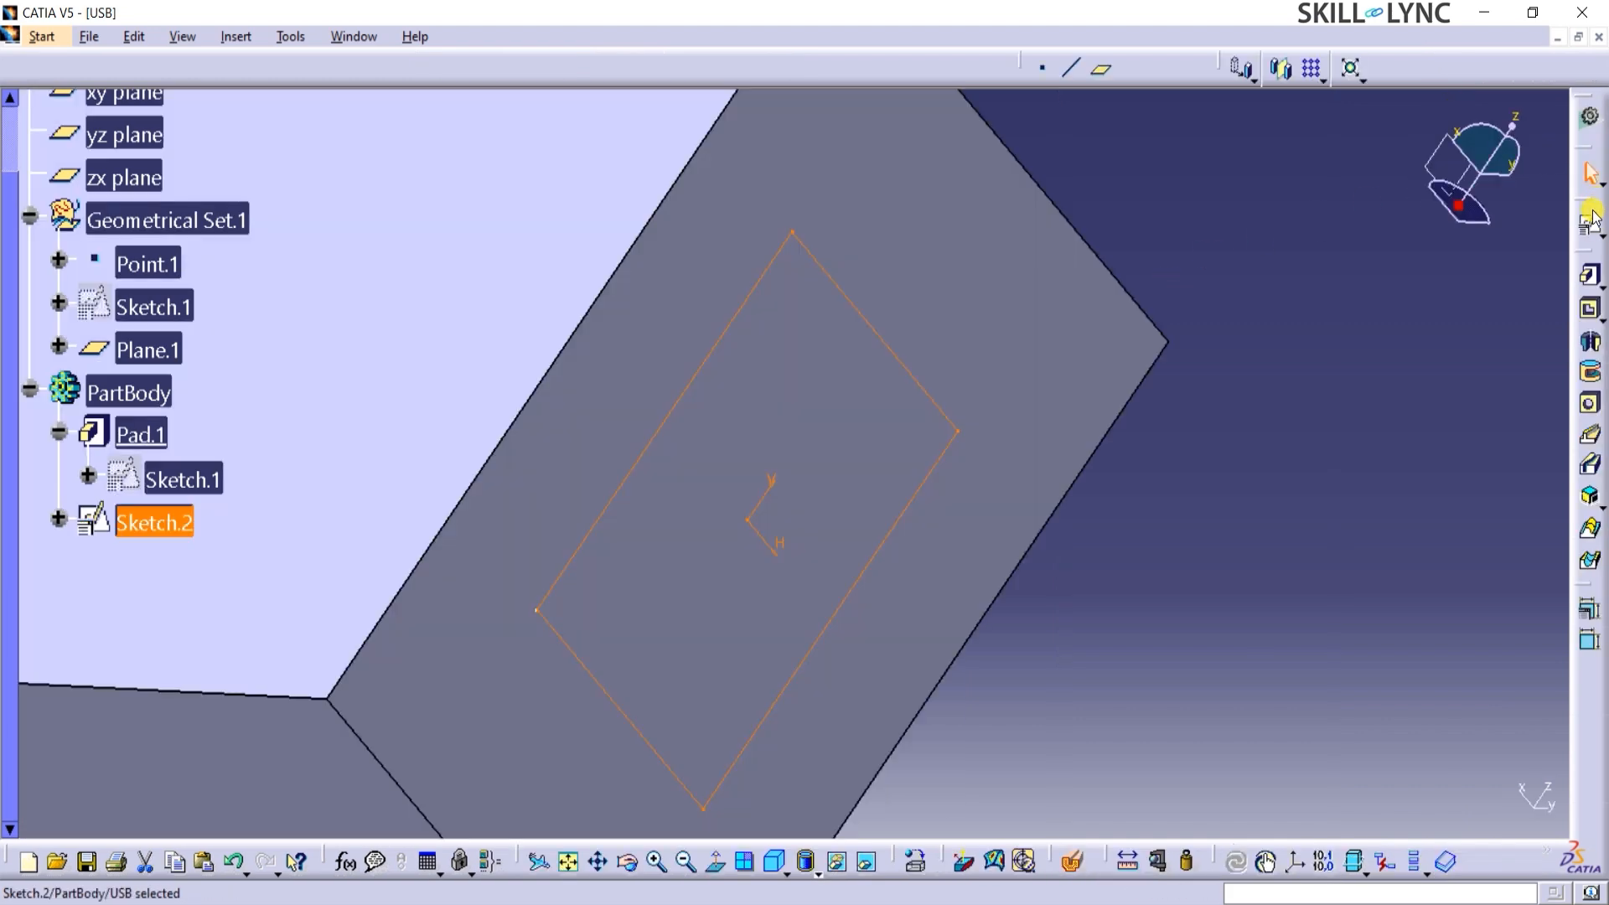
Start a pad from the end-face rectangle sketch with its first limit set to Up to plane, using Plane.1.
{"action": "left_click", "coordinate": [1590, 278]}
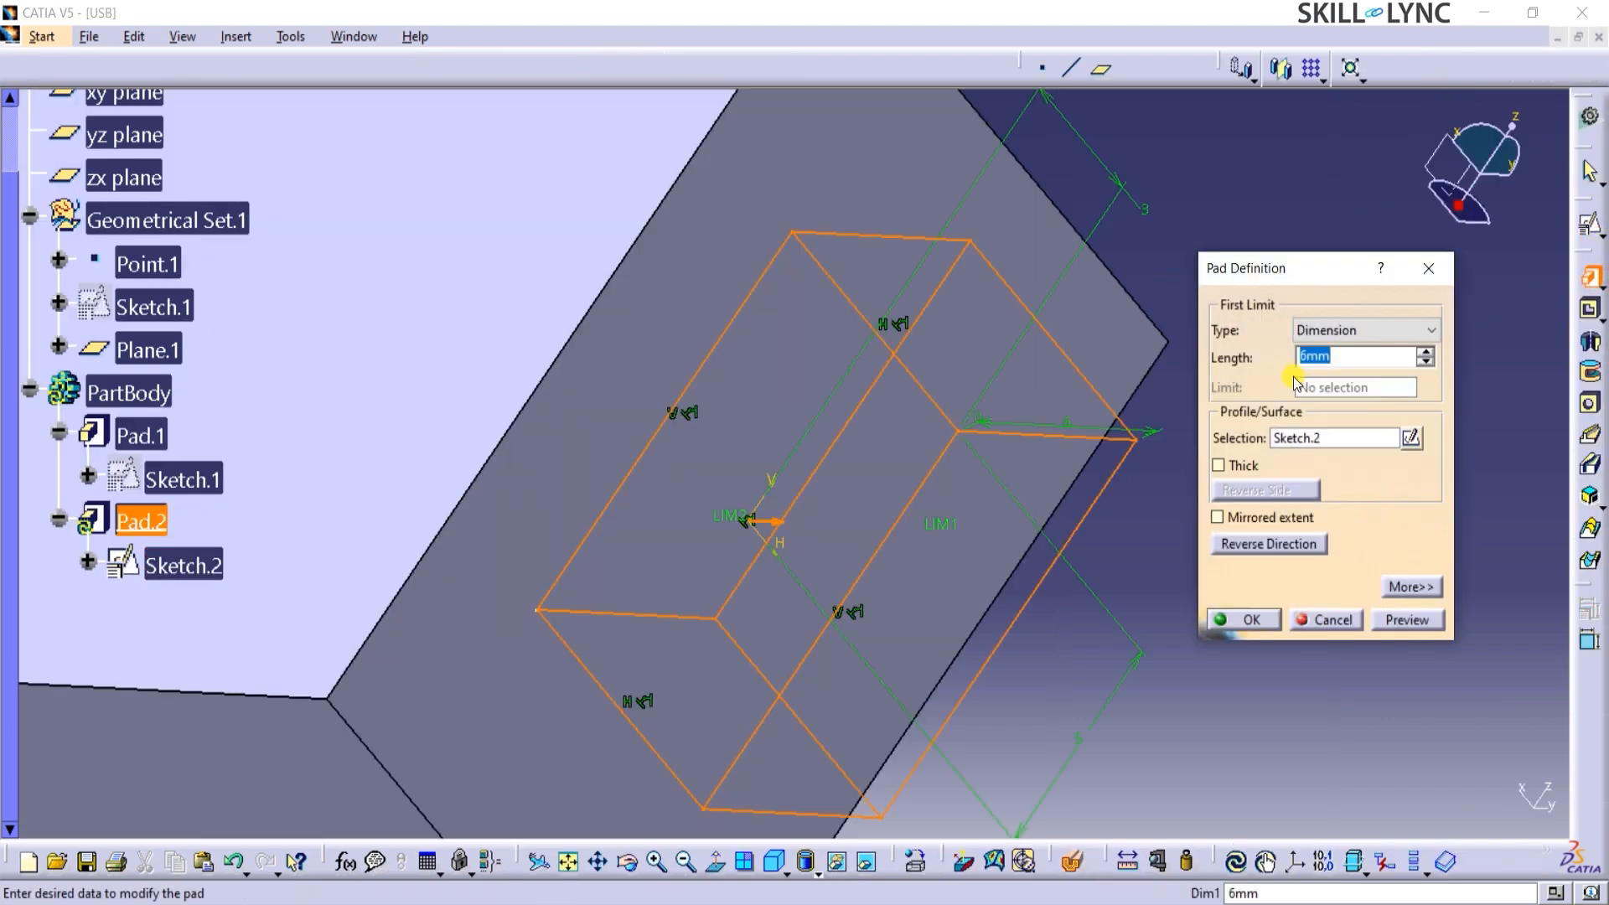
{"action": "left_click", "coordinate": [1340, 330]}
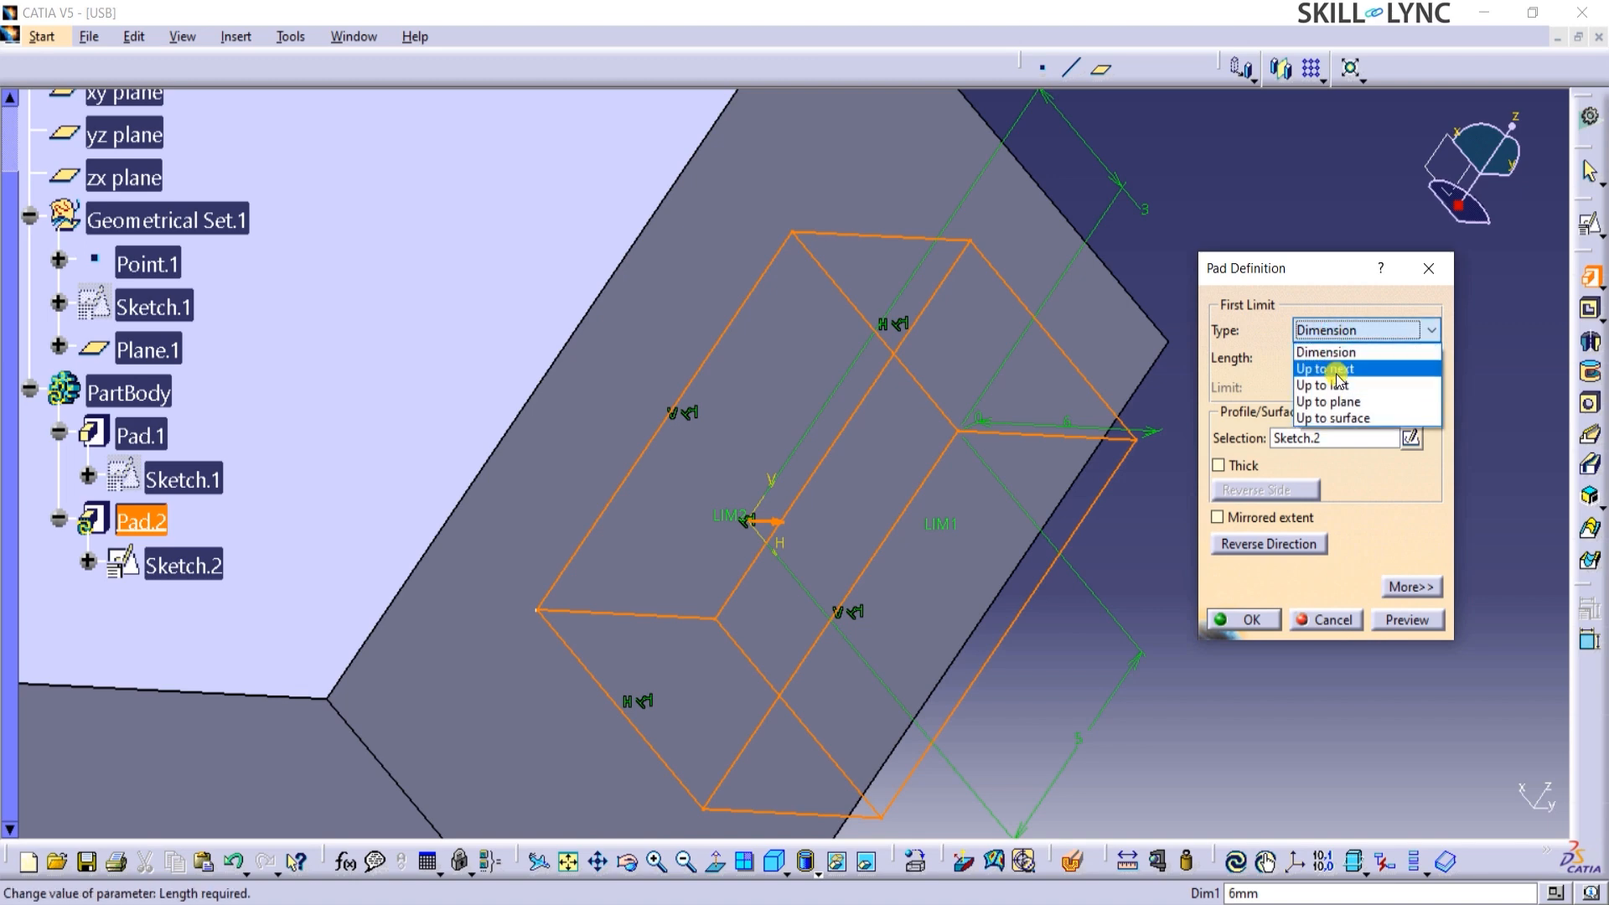
{"action": "left_click", "coordinate": [1333, 400]}
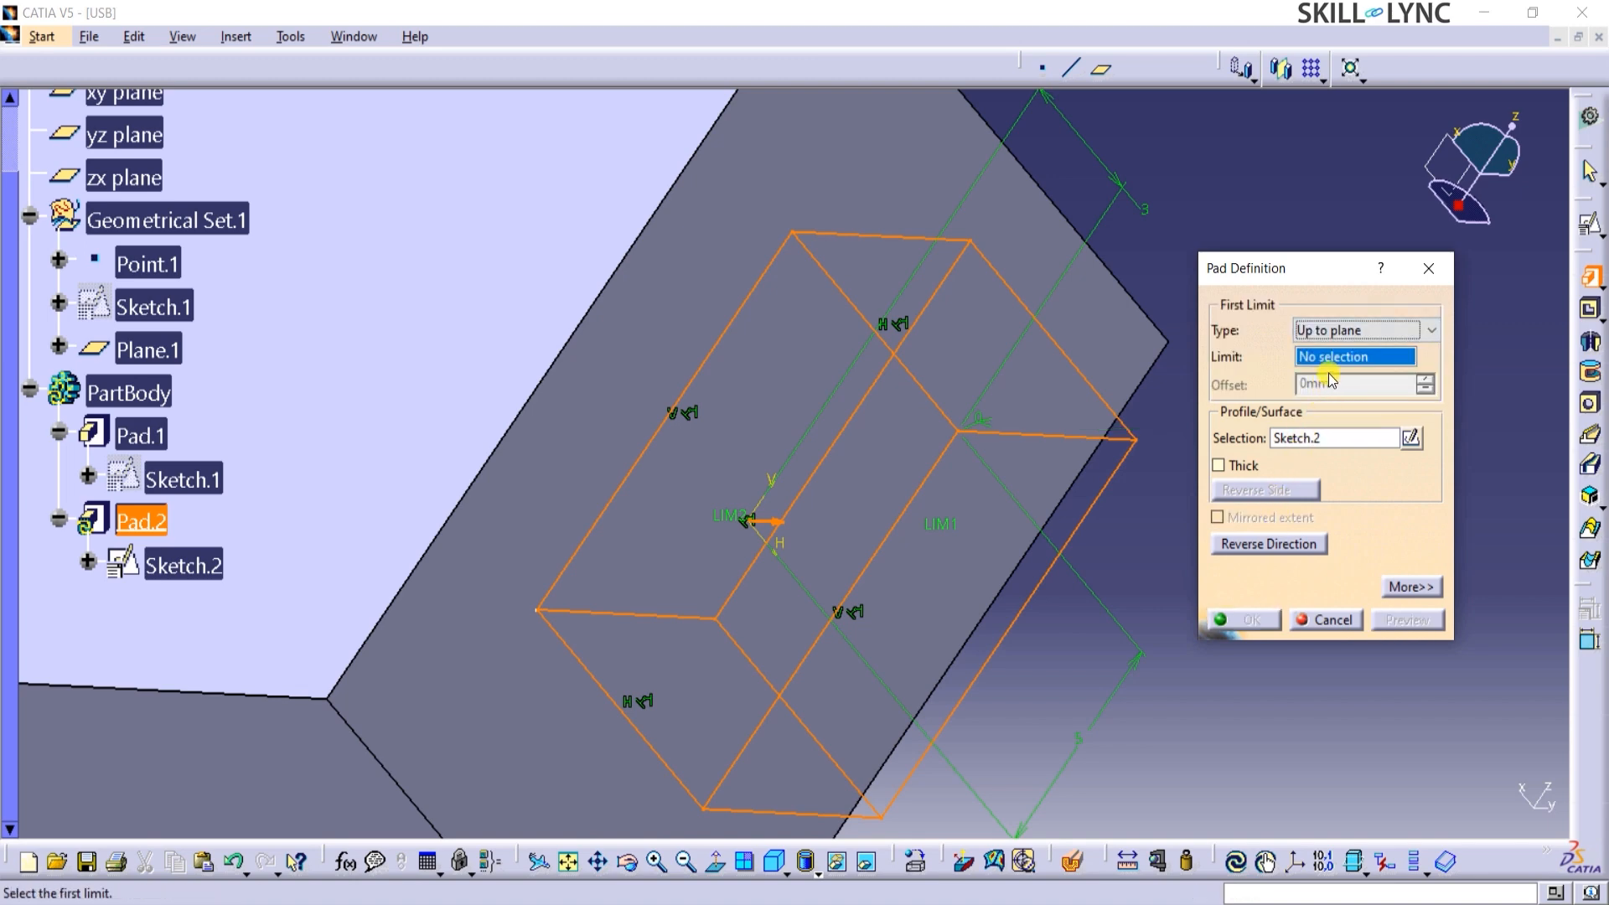
{"action": "left_click", "coordinate": [139, 349]}
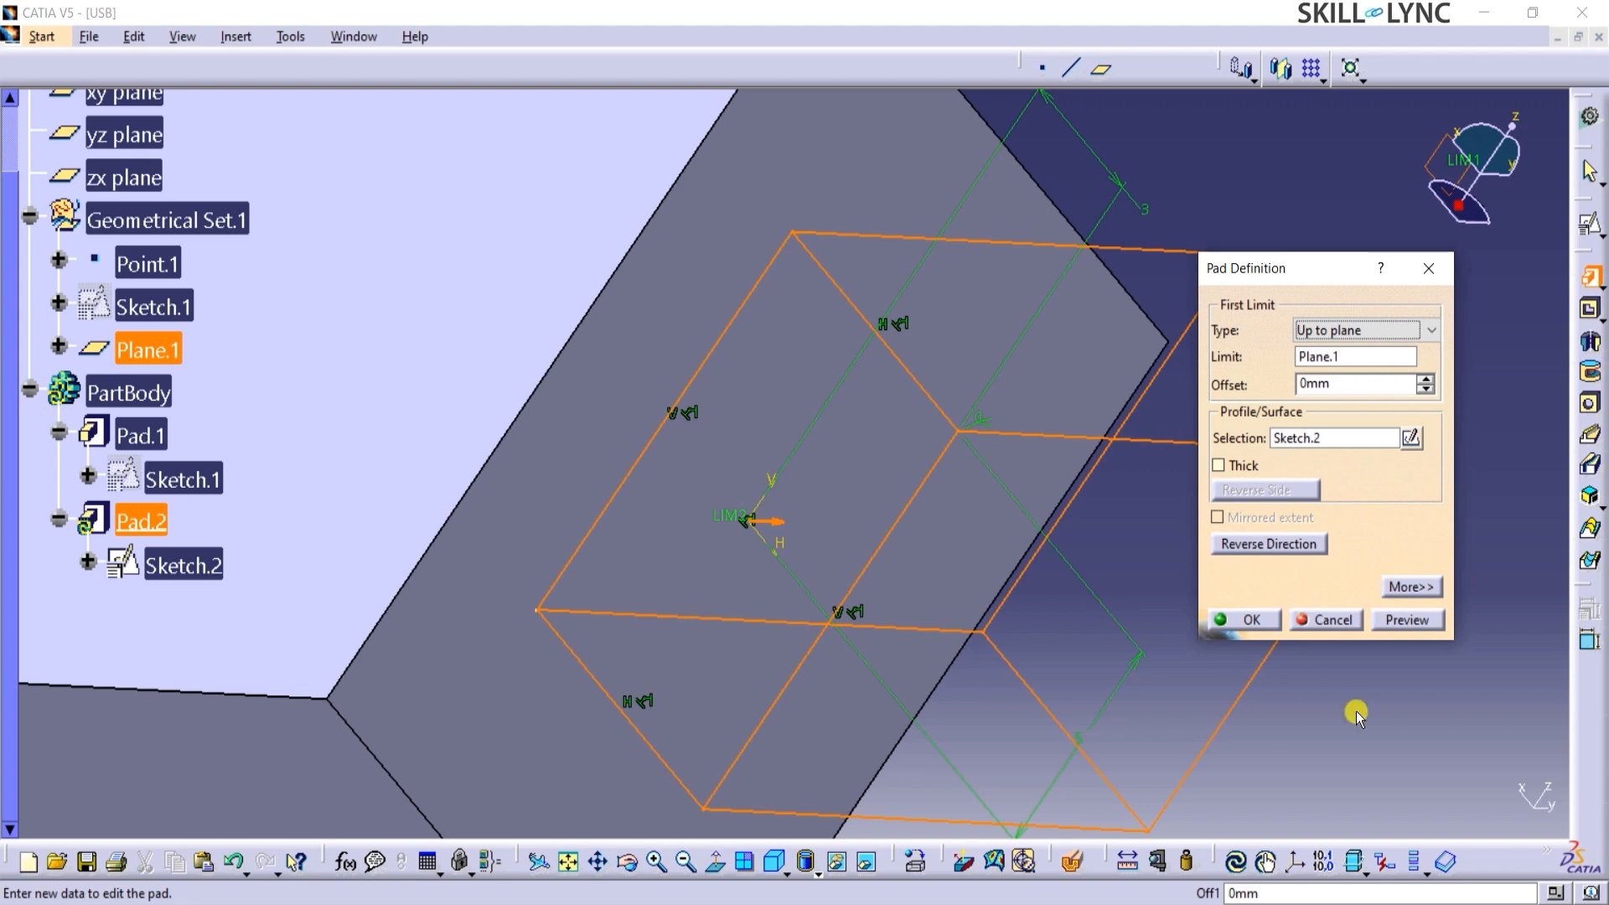
{"action": "middle_click_drag", "start_coordinate": [1328, 711], "coordinate": [1310, 822]}
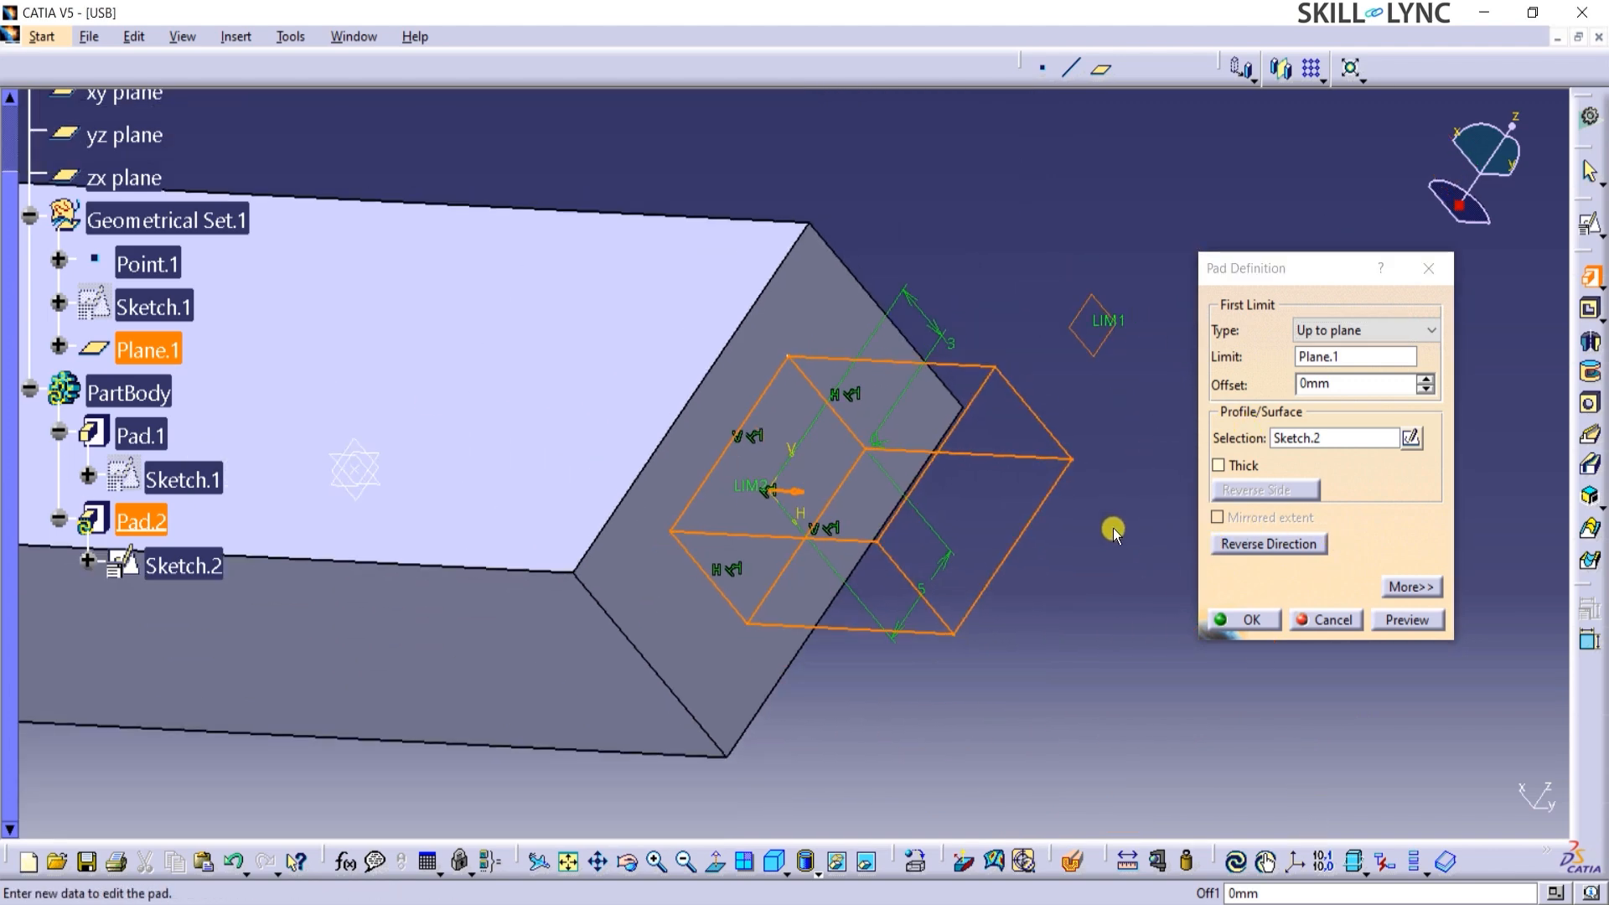
Enable the Thick option for the pad, set Thickness1 to 2 mm and preview the hollow connector.
{"action": "left_click", "coordinate": [1299, 439]}
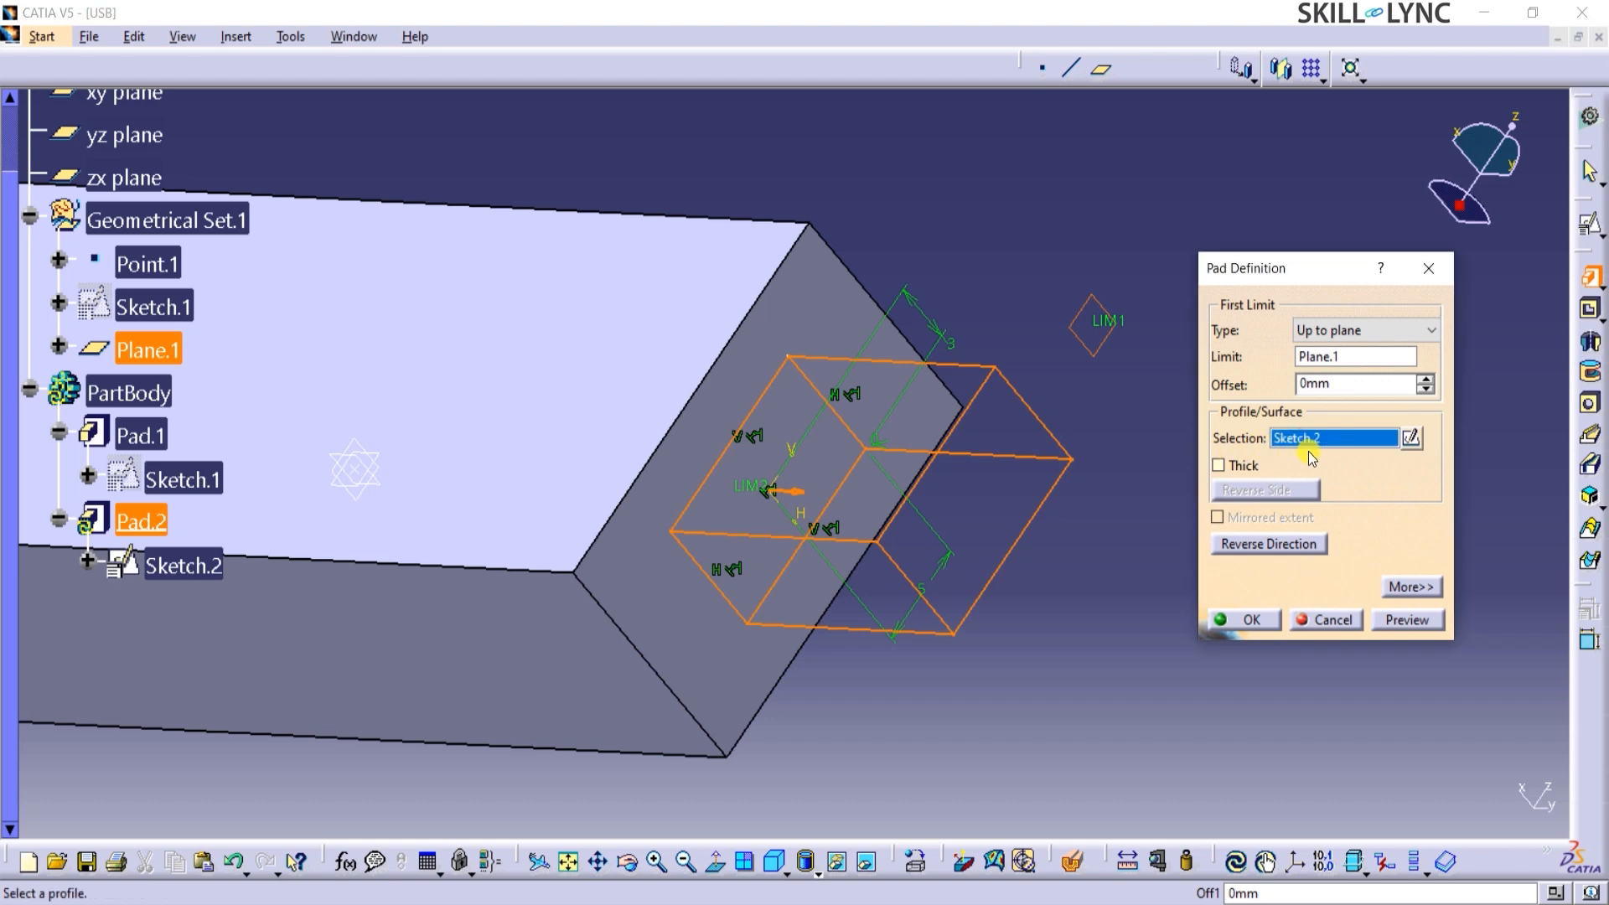
{"action": "left_click", "coordinate": [1241, 469]}
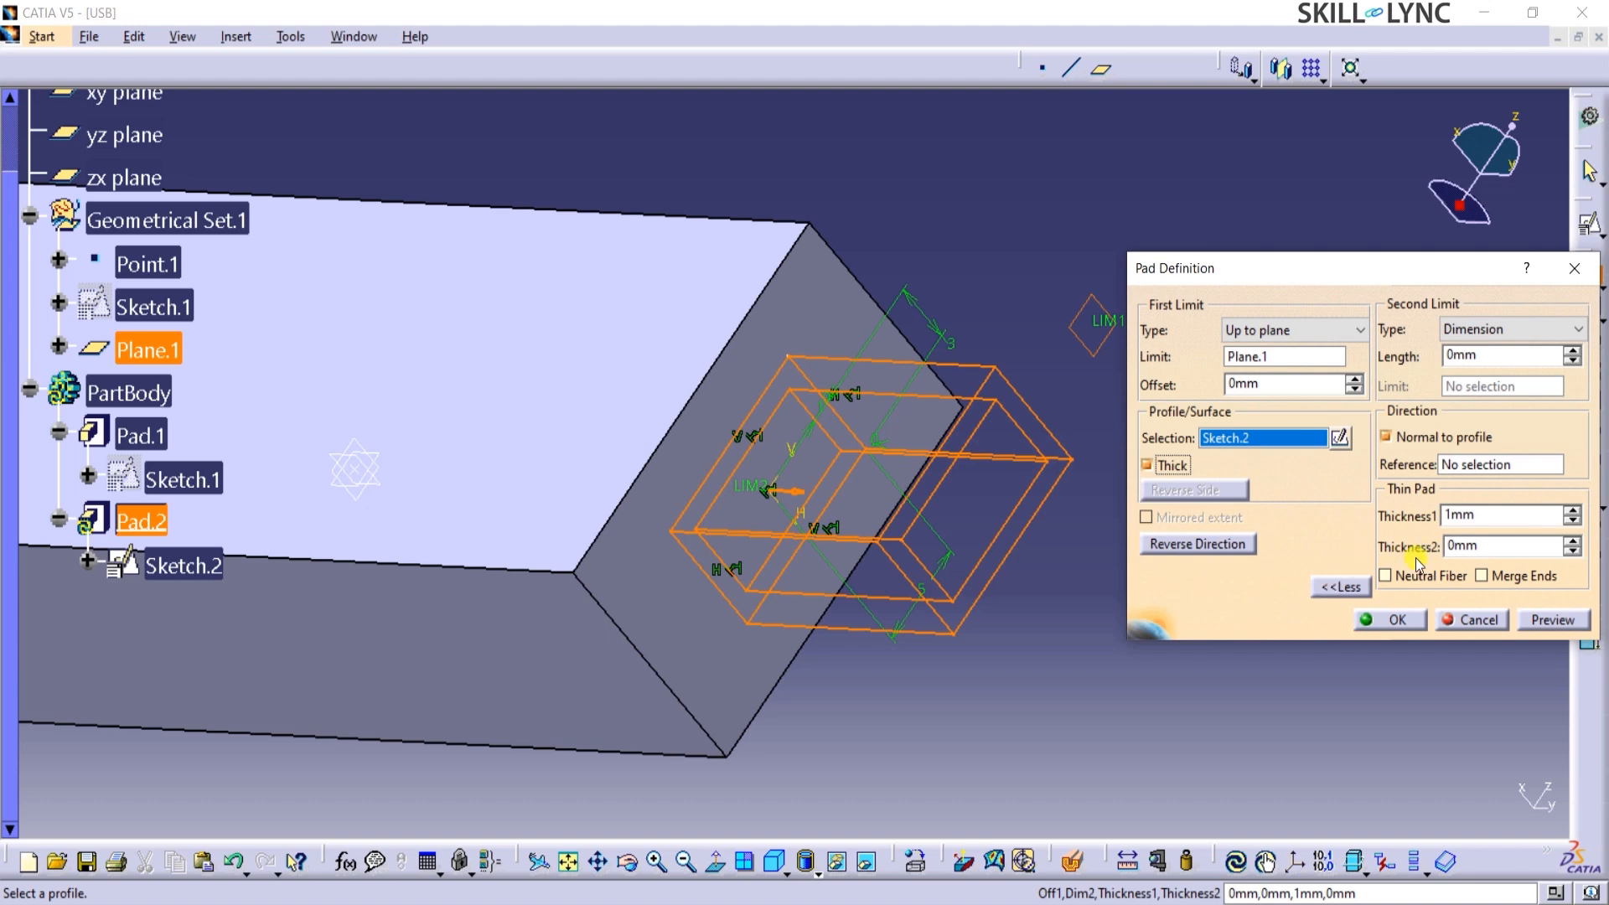
{"action": "mouse_move", "coordinate": [1355, 276]}
{"action": "left_mouse_down"}
{"action": "mouse_move", "coordinate": [1323, 257]}
{"action": "mouse_move", "coordinate": [1336, 264]}
{"action": "left_mouse_up"}
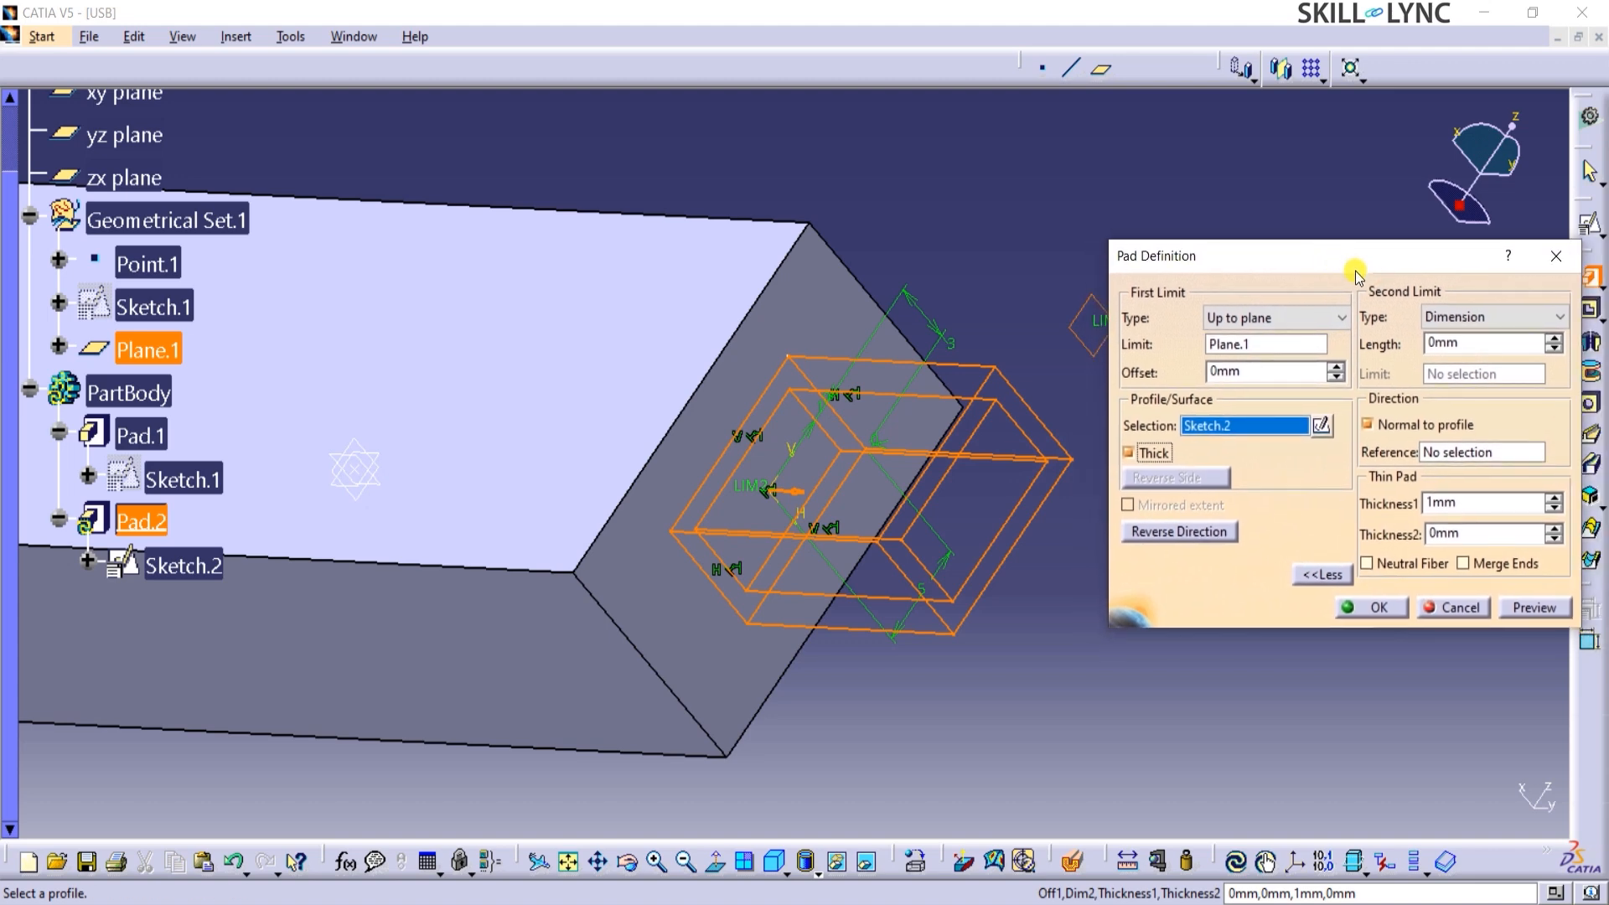
{"action": "left_click_drag", "start_coordinate": [1462, 505], "coordinate": [1397, 475]}
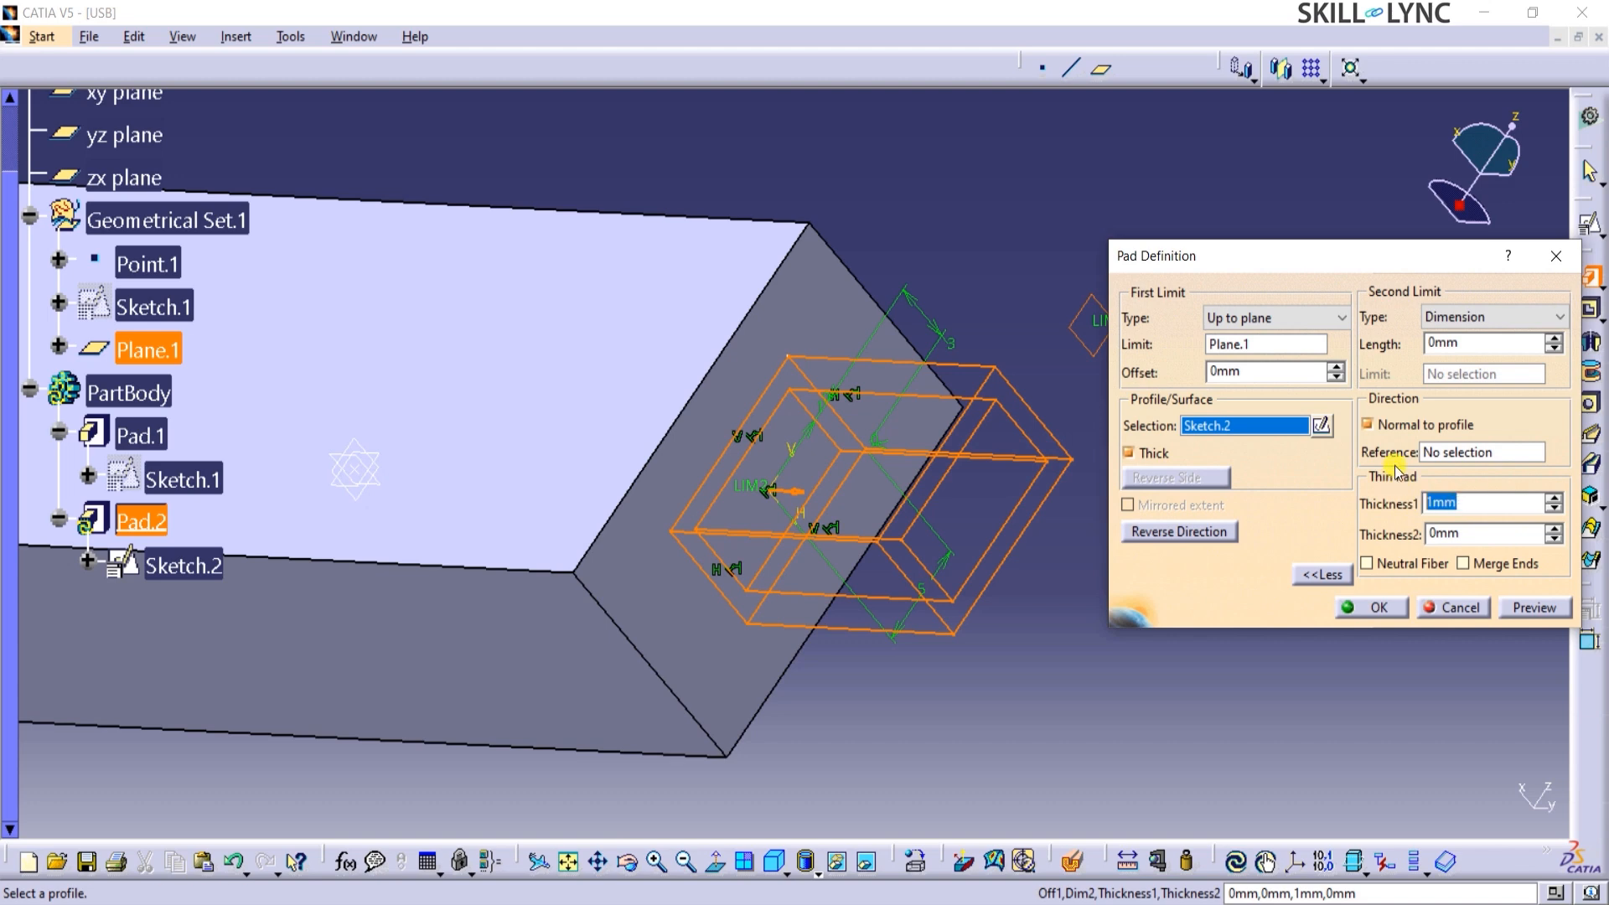
{"action": "type", "text": "2"}
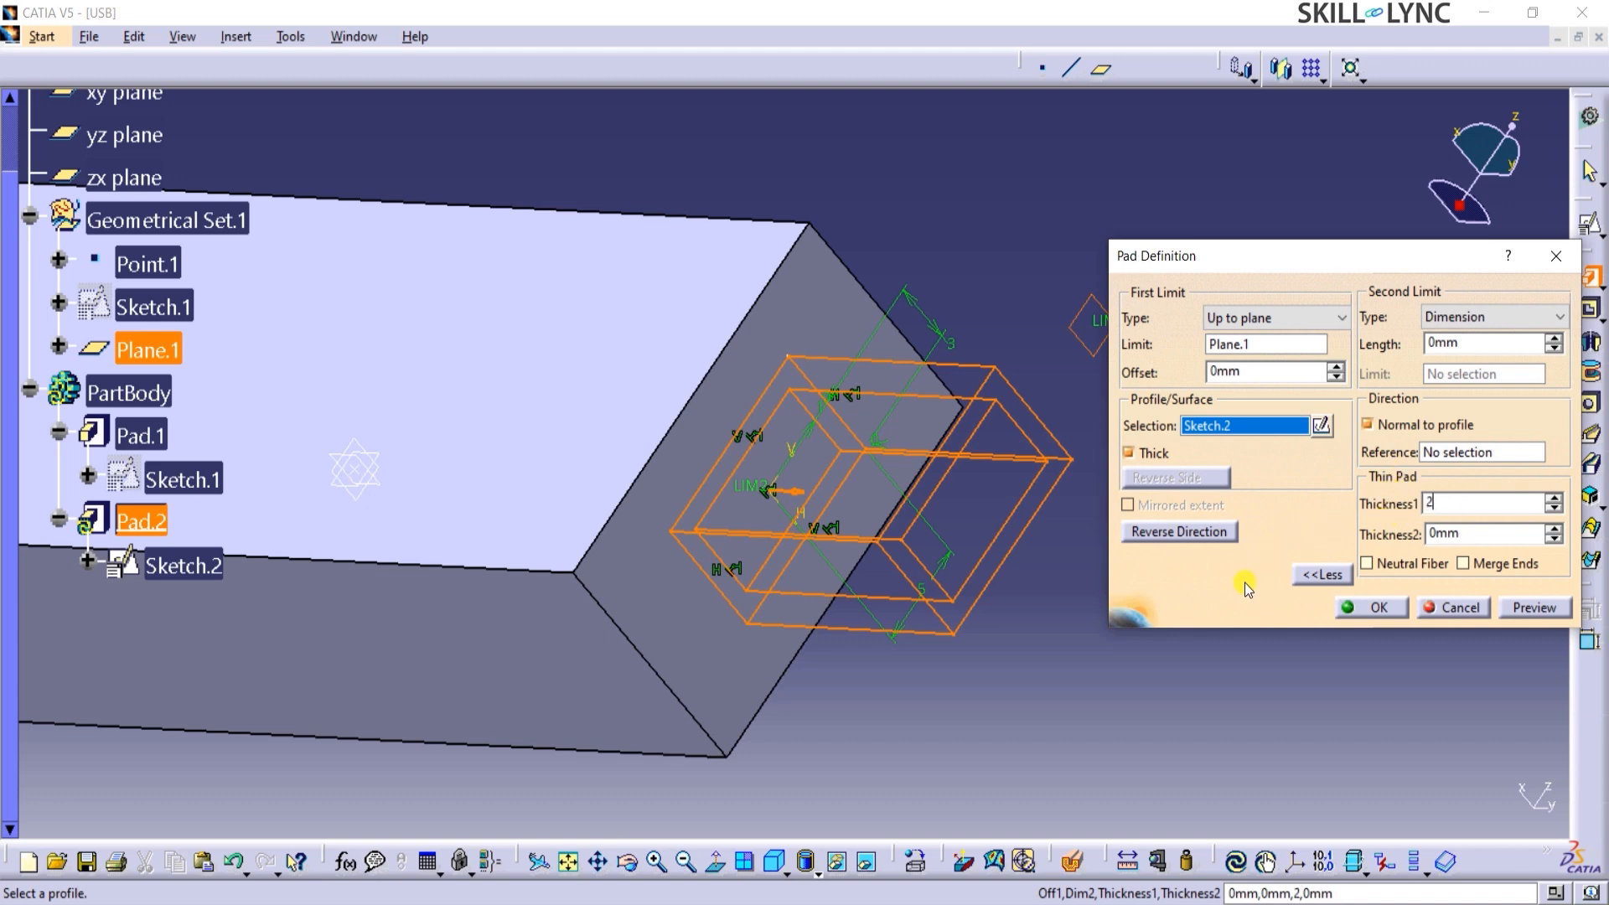
{"action": "left_click", "coordinate": [1517, 608]}
{"action": "mouse_move", "coordinate": [1067, 639]}
{"action": "middle_mouse_down"}
{"action": "mouse_move", "coordinate": [998, 641]}
{"action": "mouse_move", "coordinate": [1076, 639]}
{"action": "middle_mouse_up"}
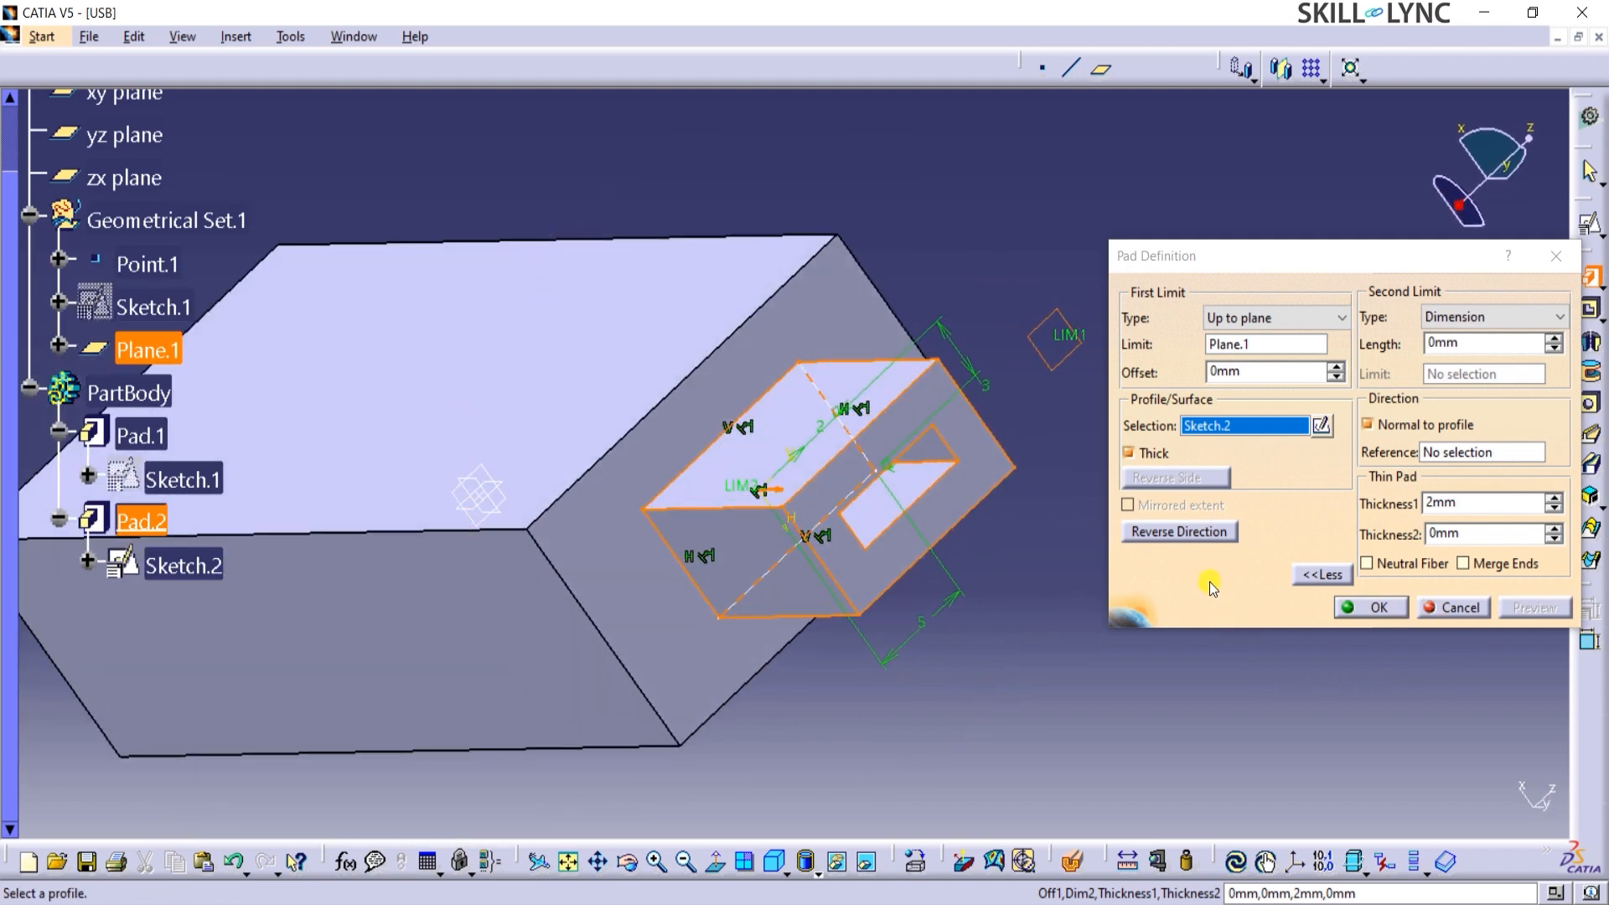
Create the thick connector pad with Reverse Direction applied, and undo it.
{"action": "left_click", "coordinate": [1195, 533]}
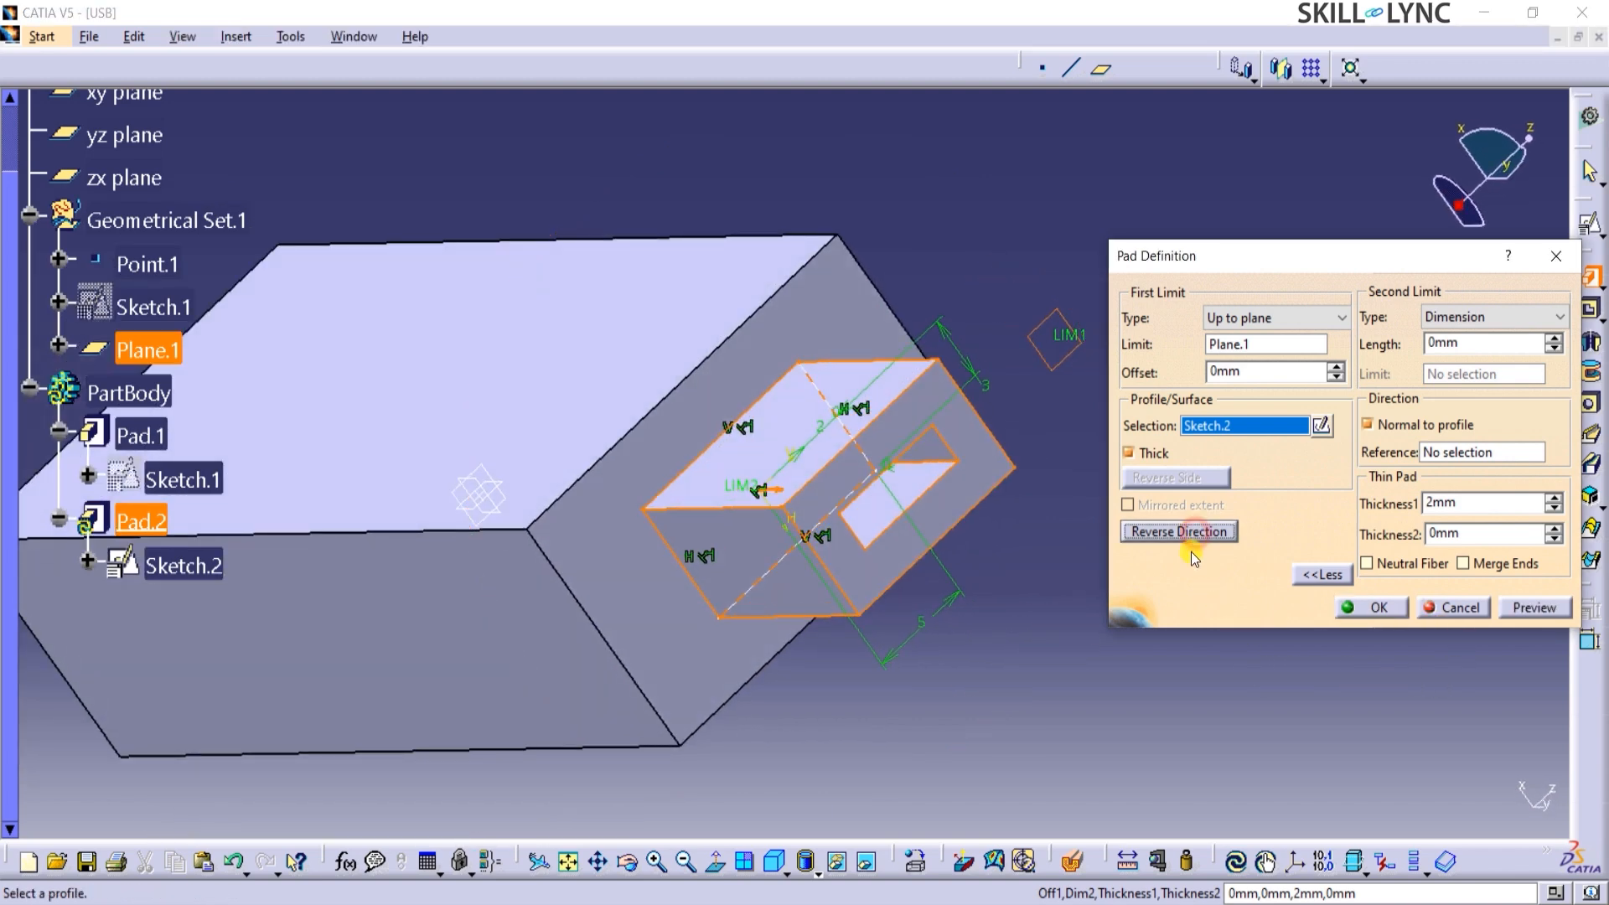
{"action": "left_click", "coordinate": [1376, 614]}
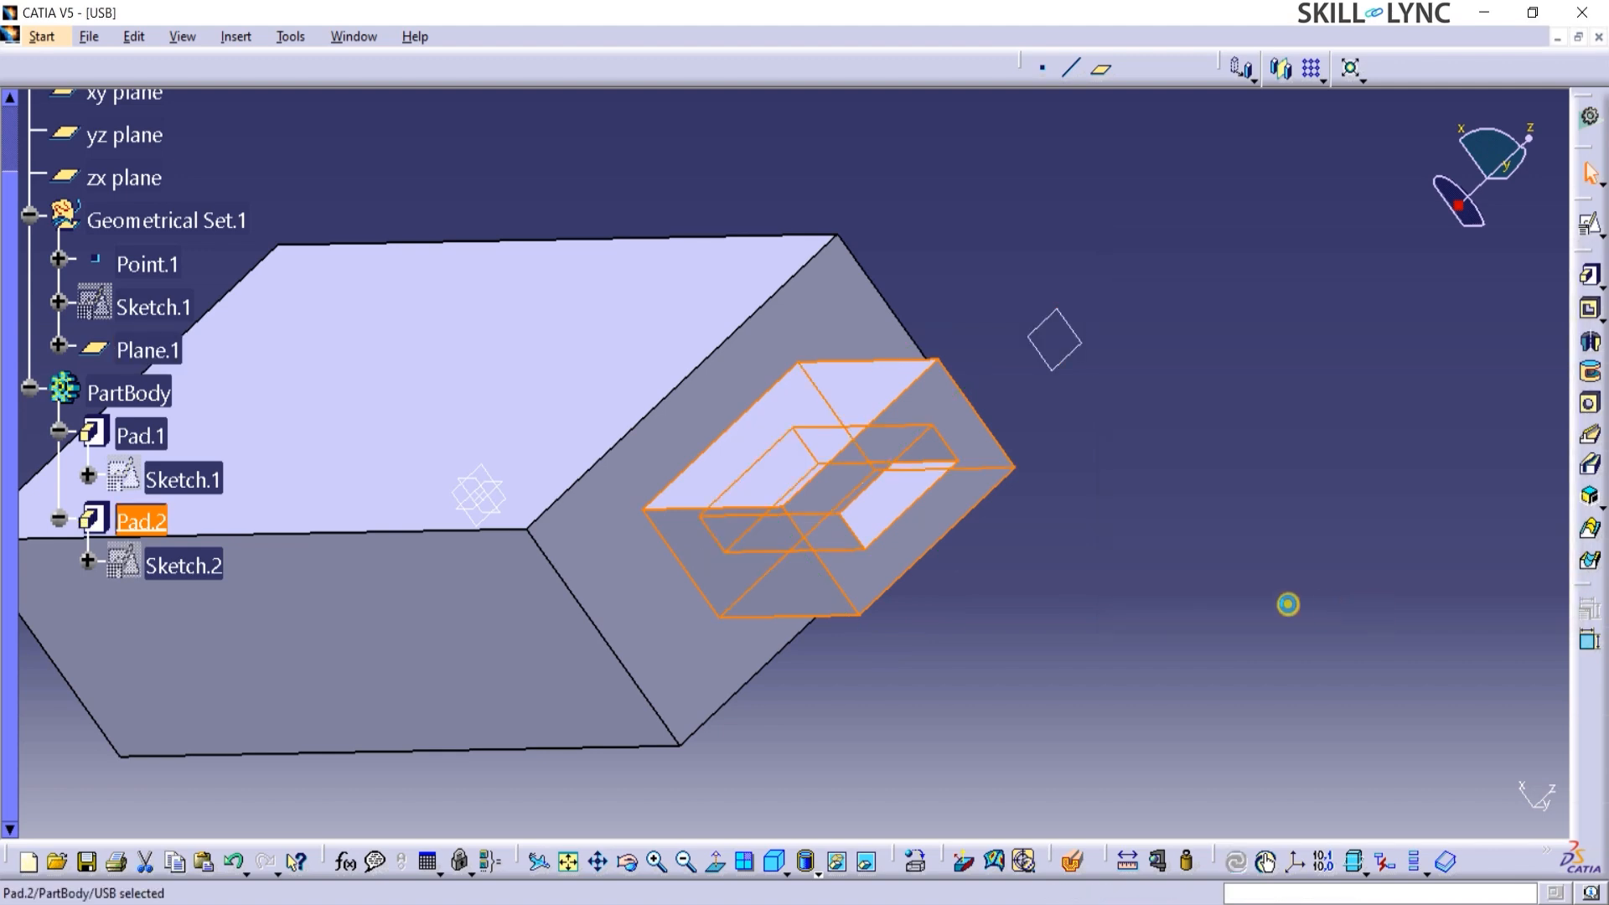
{"action": "left_click", "coordinate": [1134, 593]}
{"action": "middle_click_drag", "start_coordinate": [1114, 588], "coordinate": [1114, 593]}
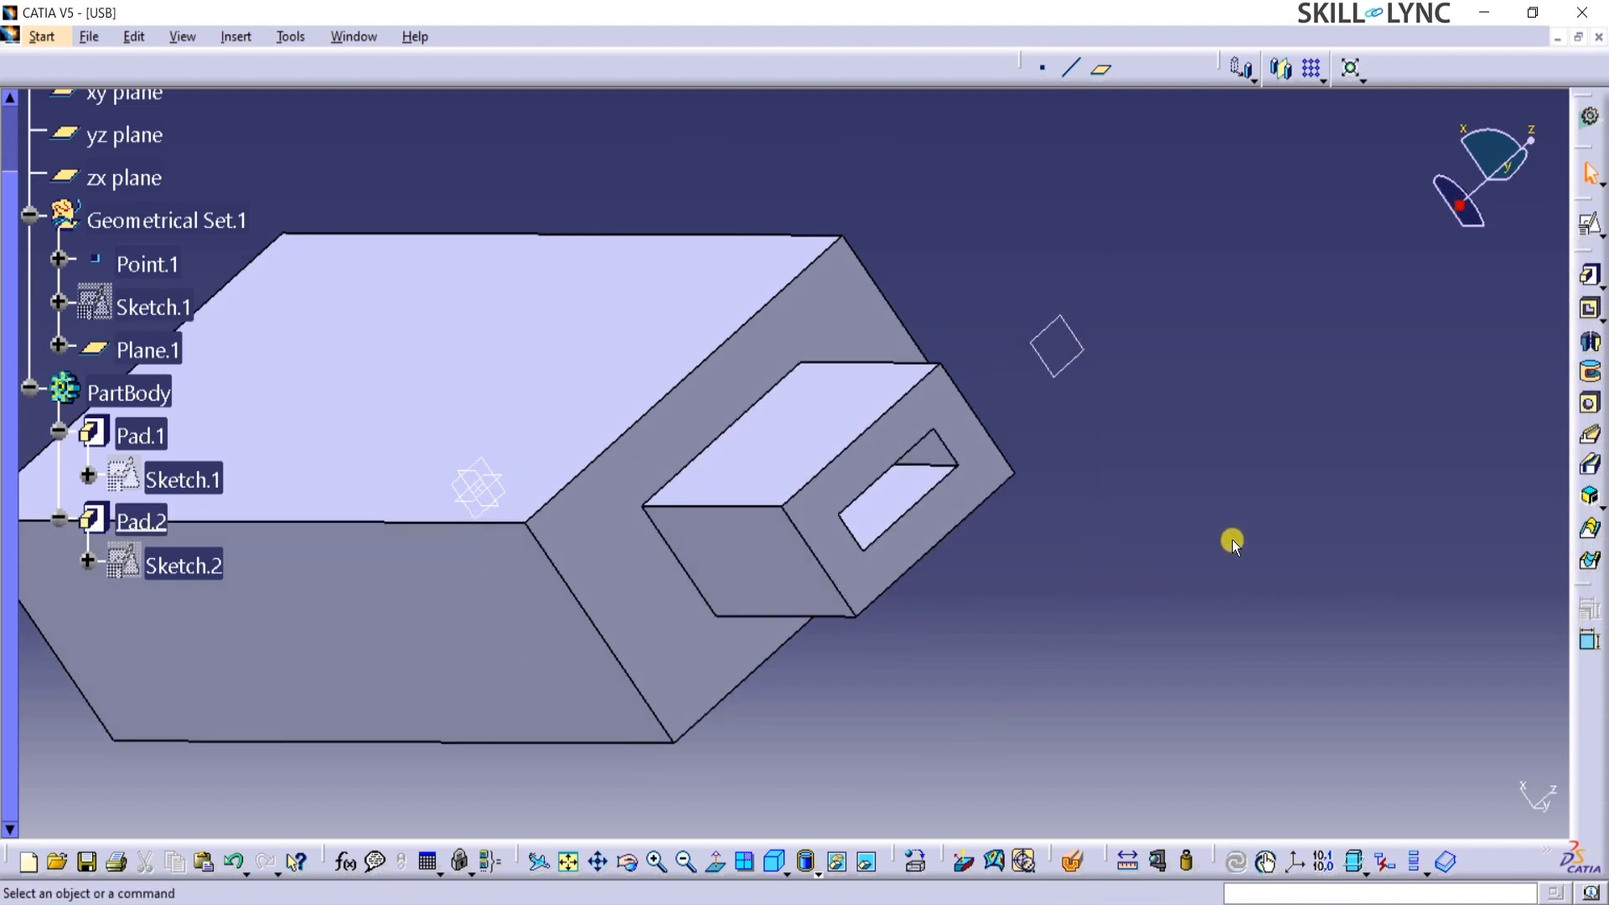
{"action": "key", "text": "ctrl+z"}
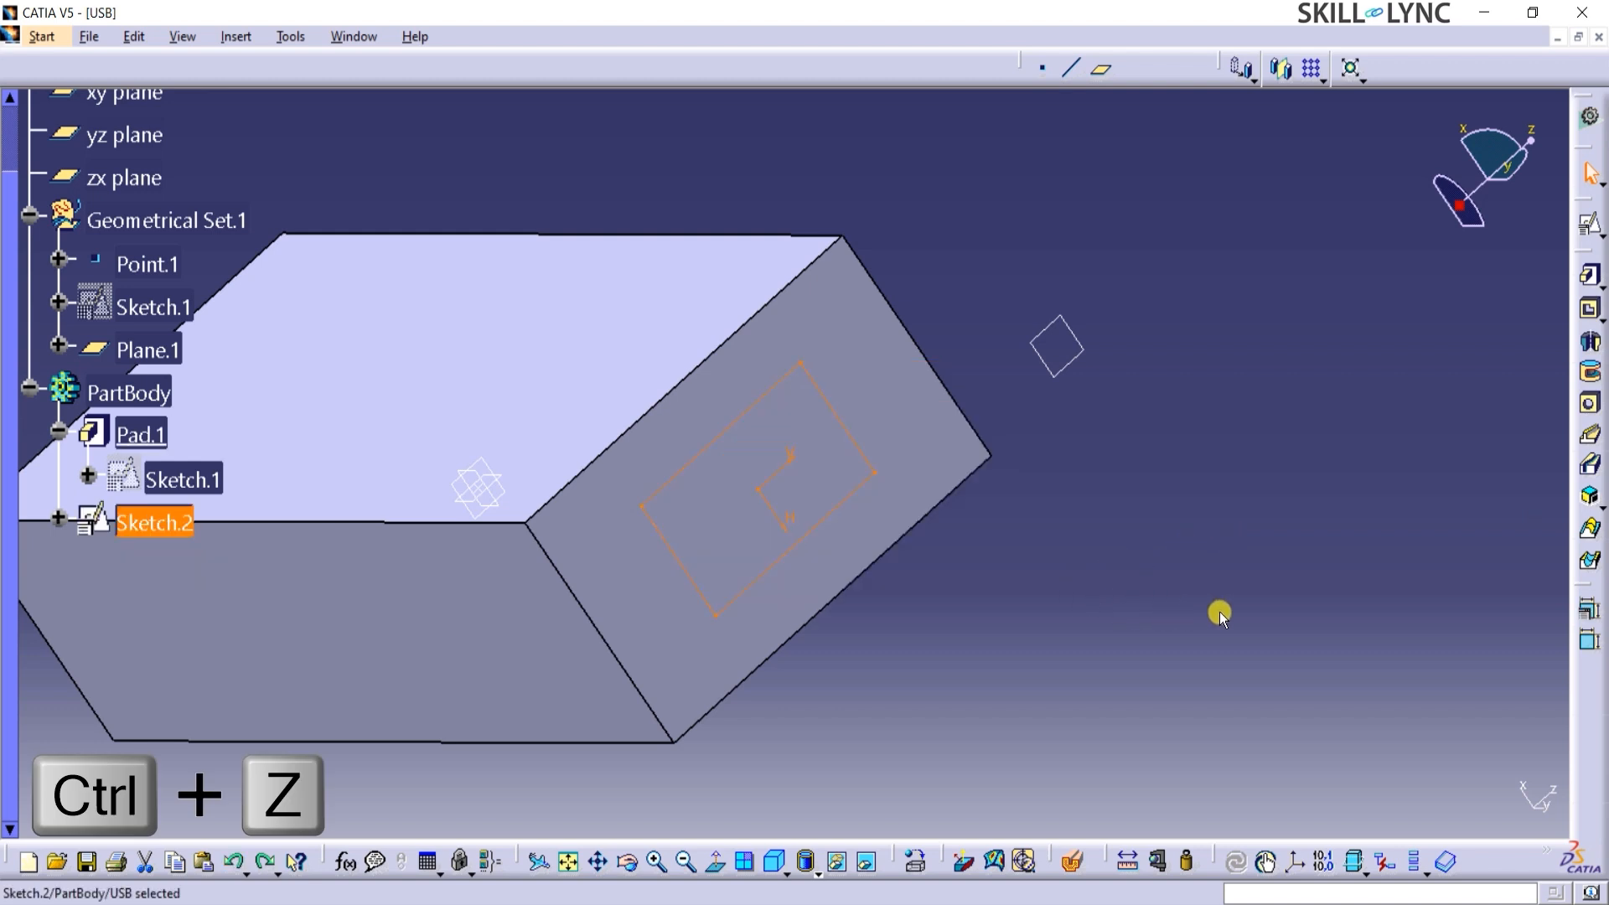
Reopen the connector's rectangle sketch, offset all four sides inward by 2 mm and exit the sketch.
{"action": "double_click", "coordinate": [181, 534]}
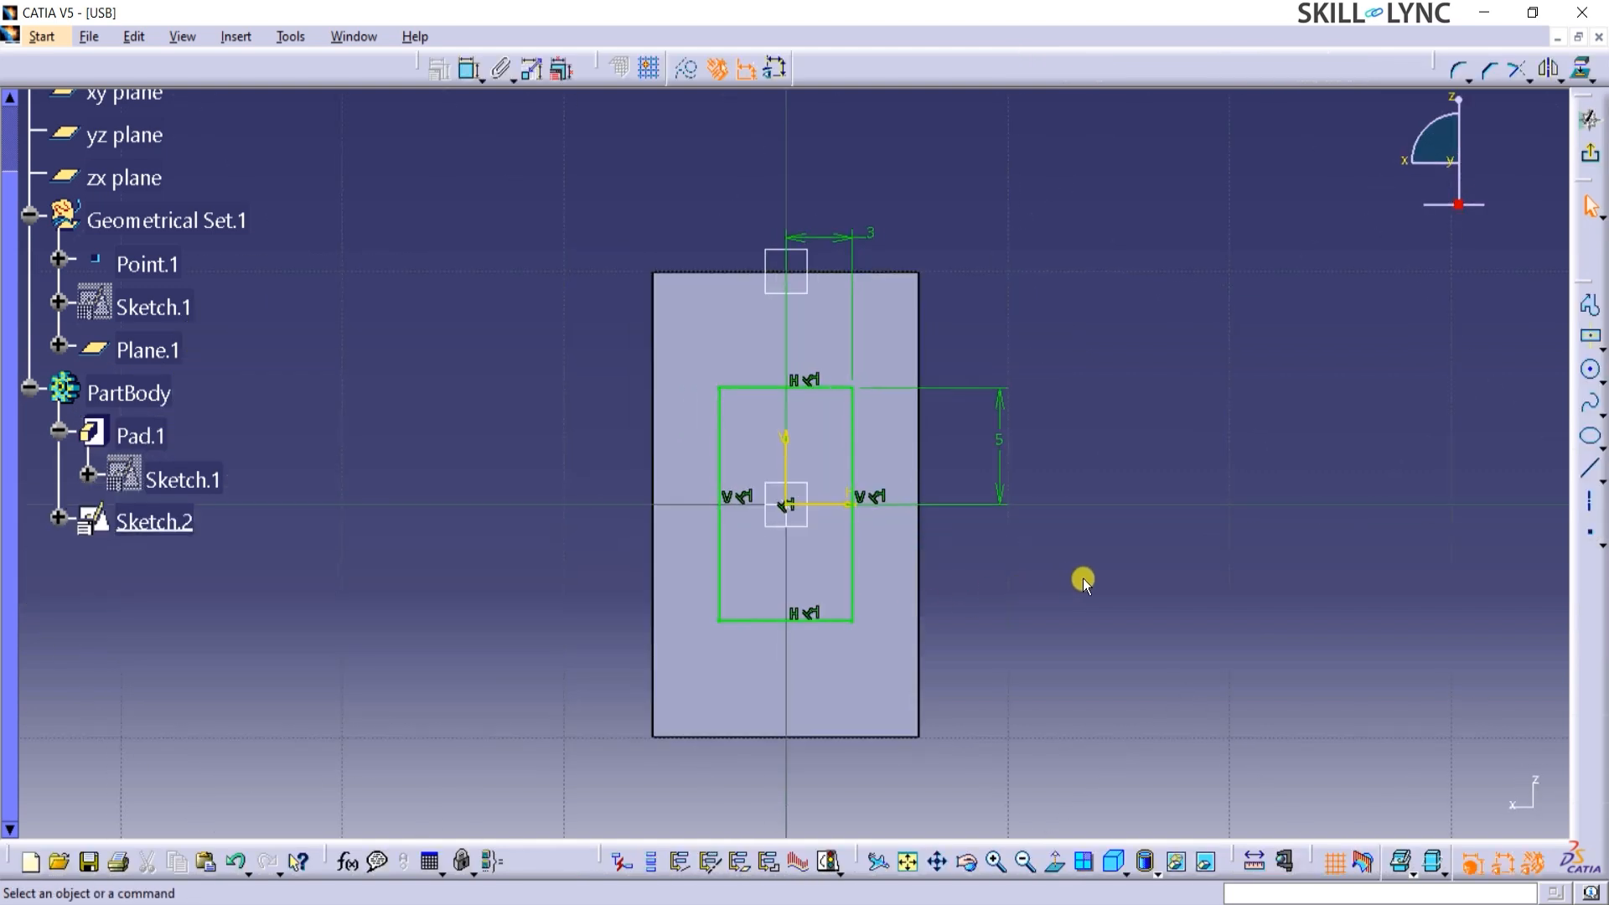
{"action": "left_click", "coordinate": [747, 390]}
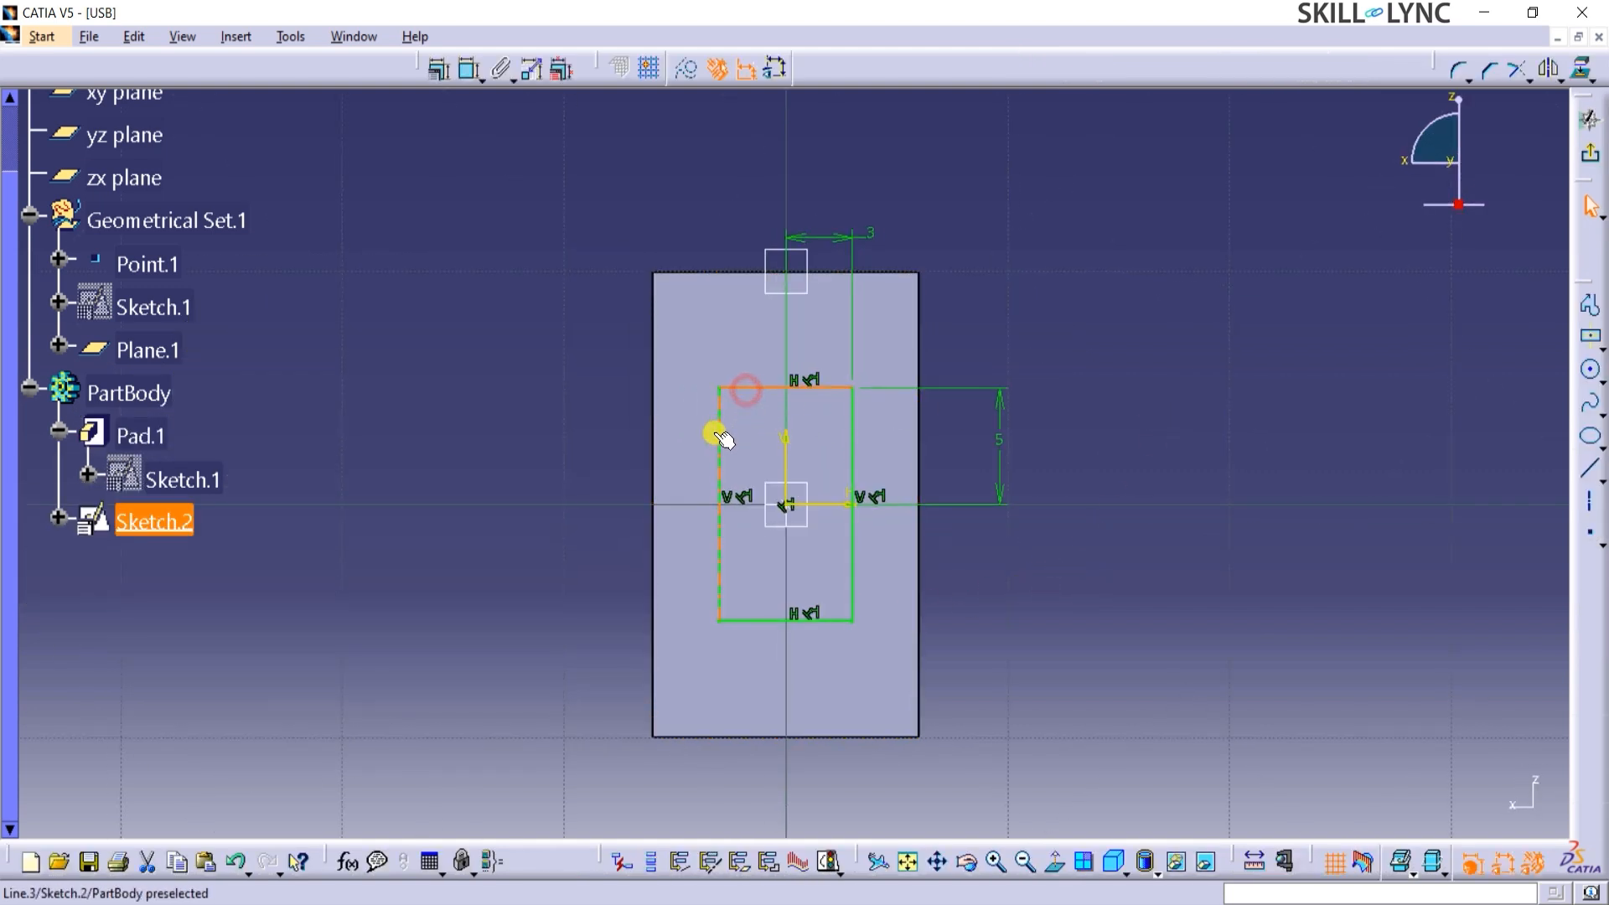
{"action": "left_click", "coordinate": [721, 436], "text": "ctrl"}
{"action": "left_click", "coordinate": [751, 620], "text": "ctrl"}
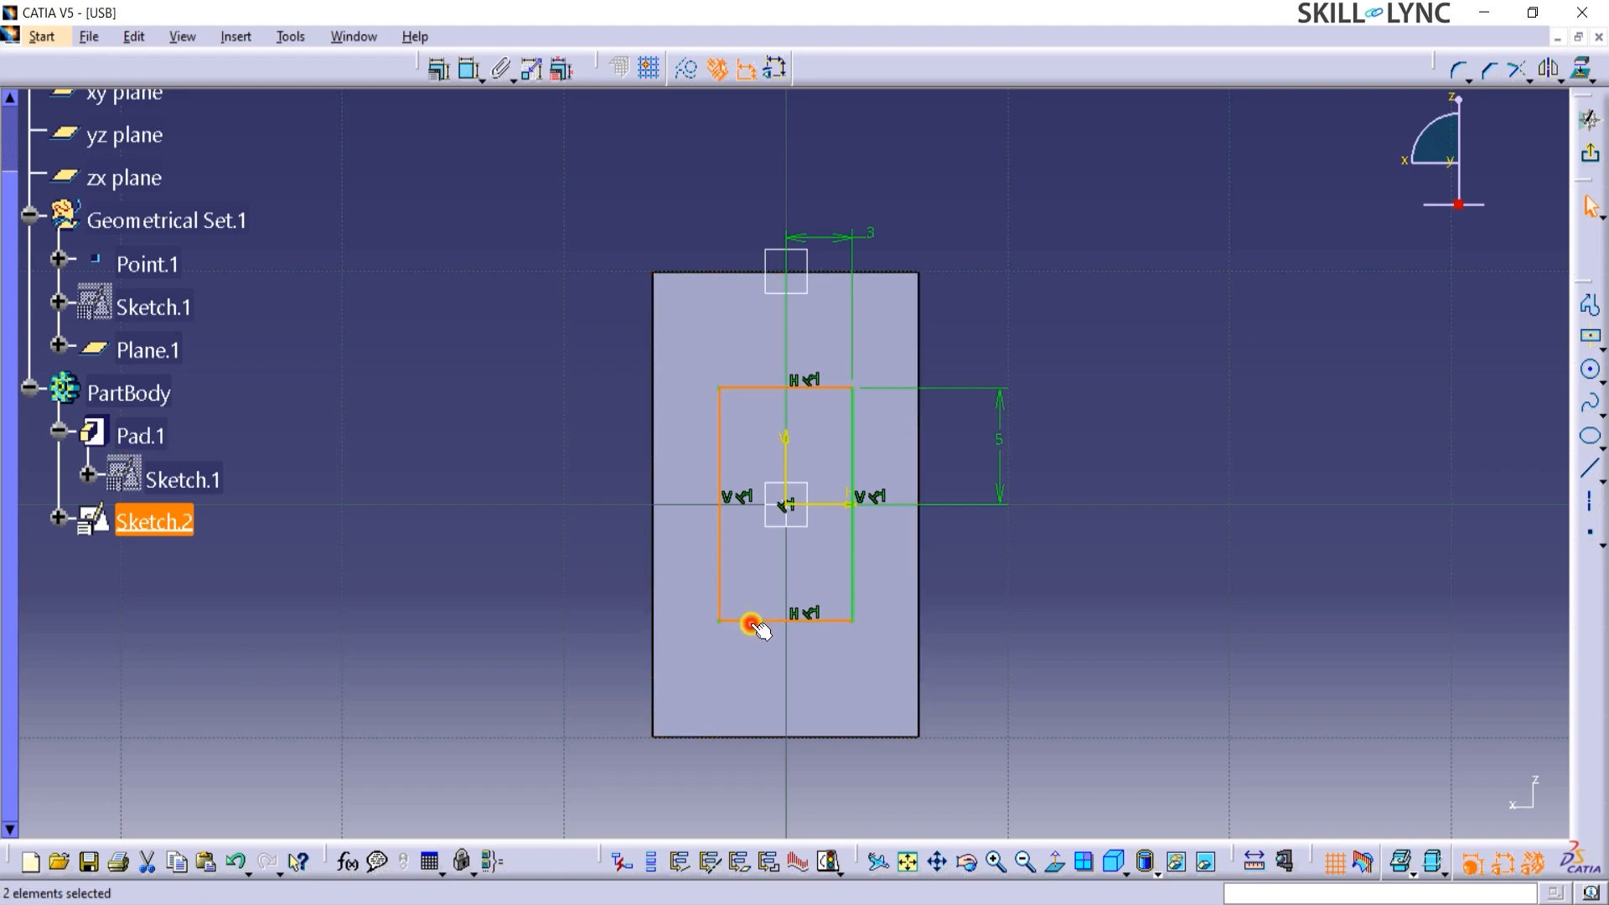
{"action": "left_click", "coordinate": [852, 581], "text": "ctrl"}
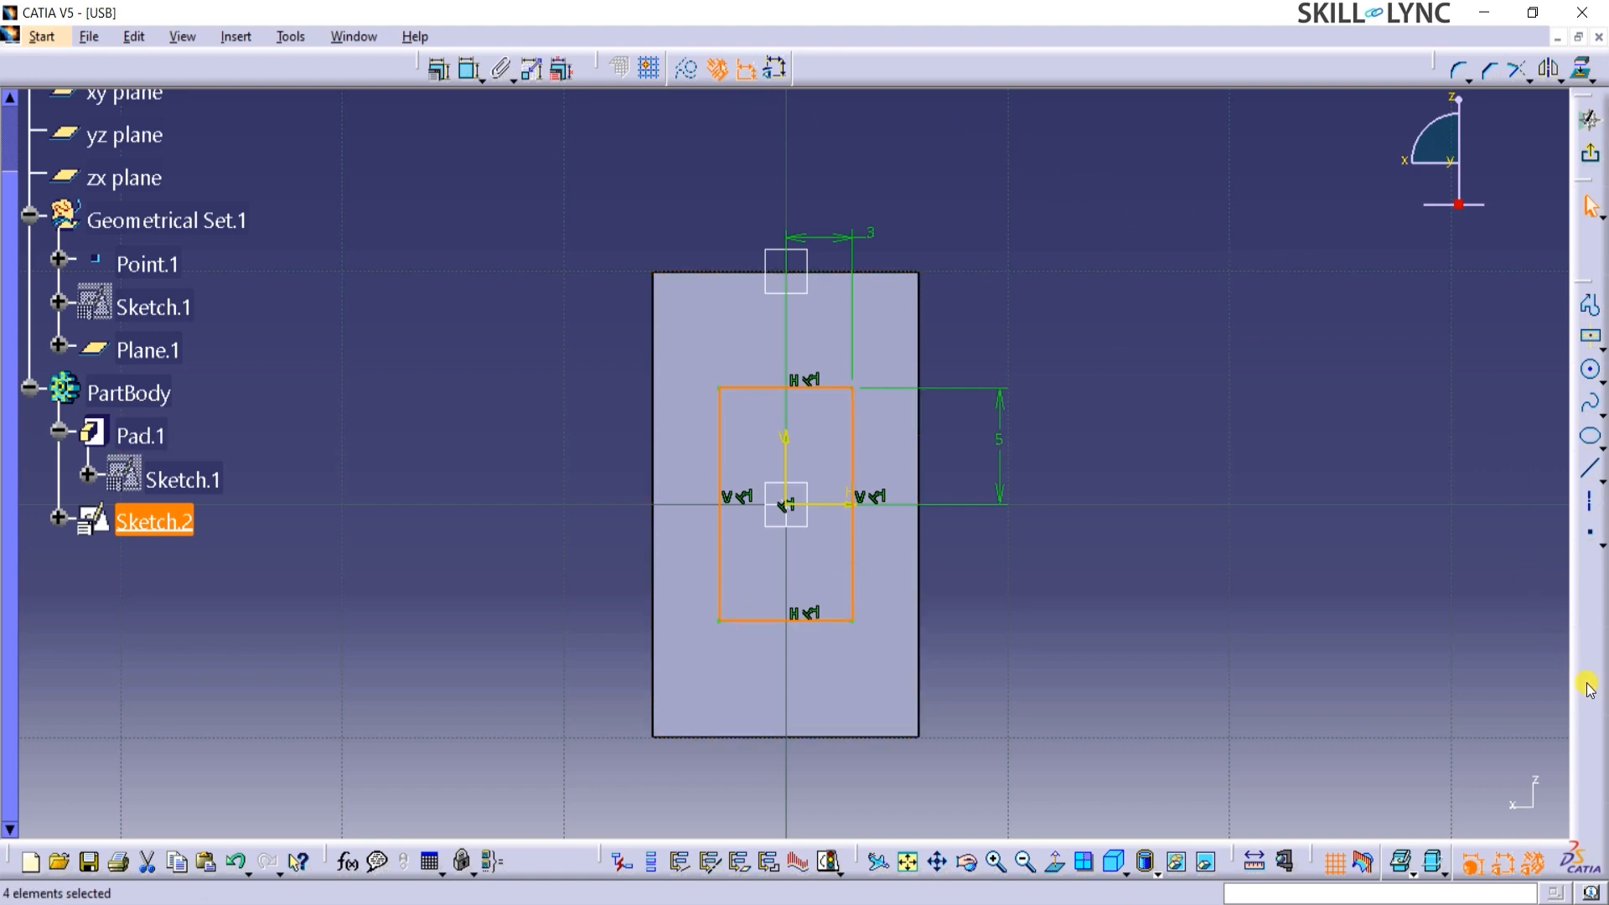
{"action": "left_click", "coordinate": [1559, 78]}
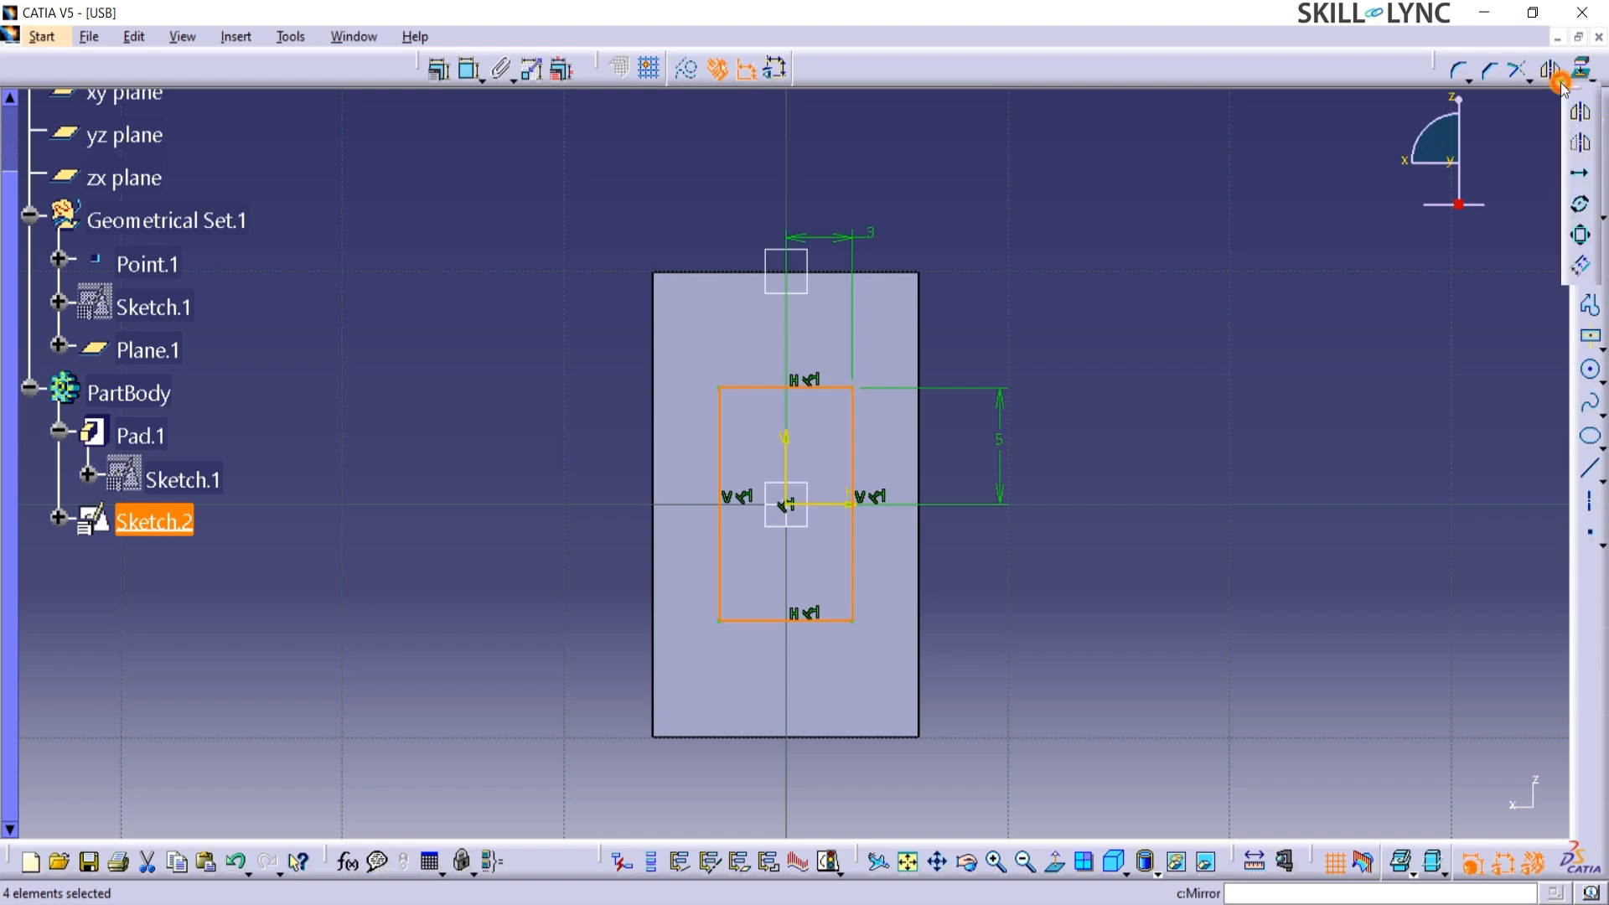
{"action": "left_click", "coordinate": [1578, 241]}
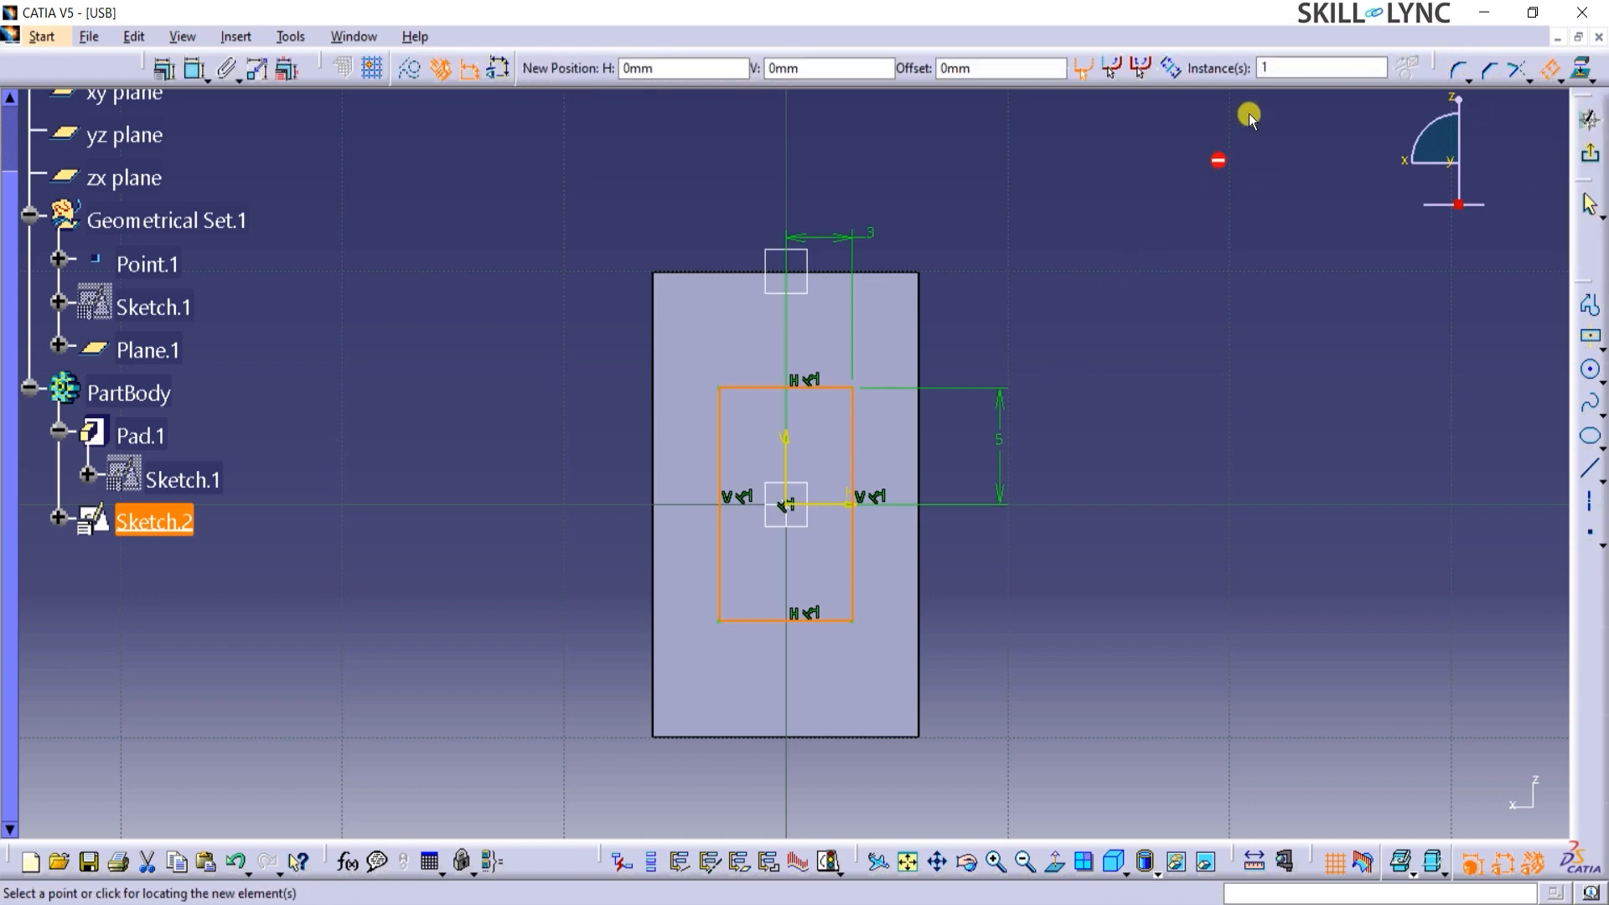
{"action": "left_click", "coordinate": [1034, 68]}
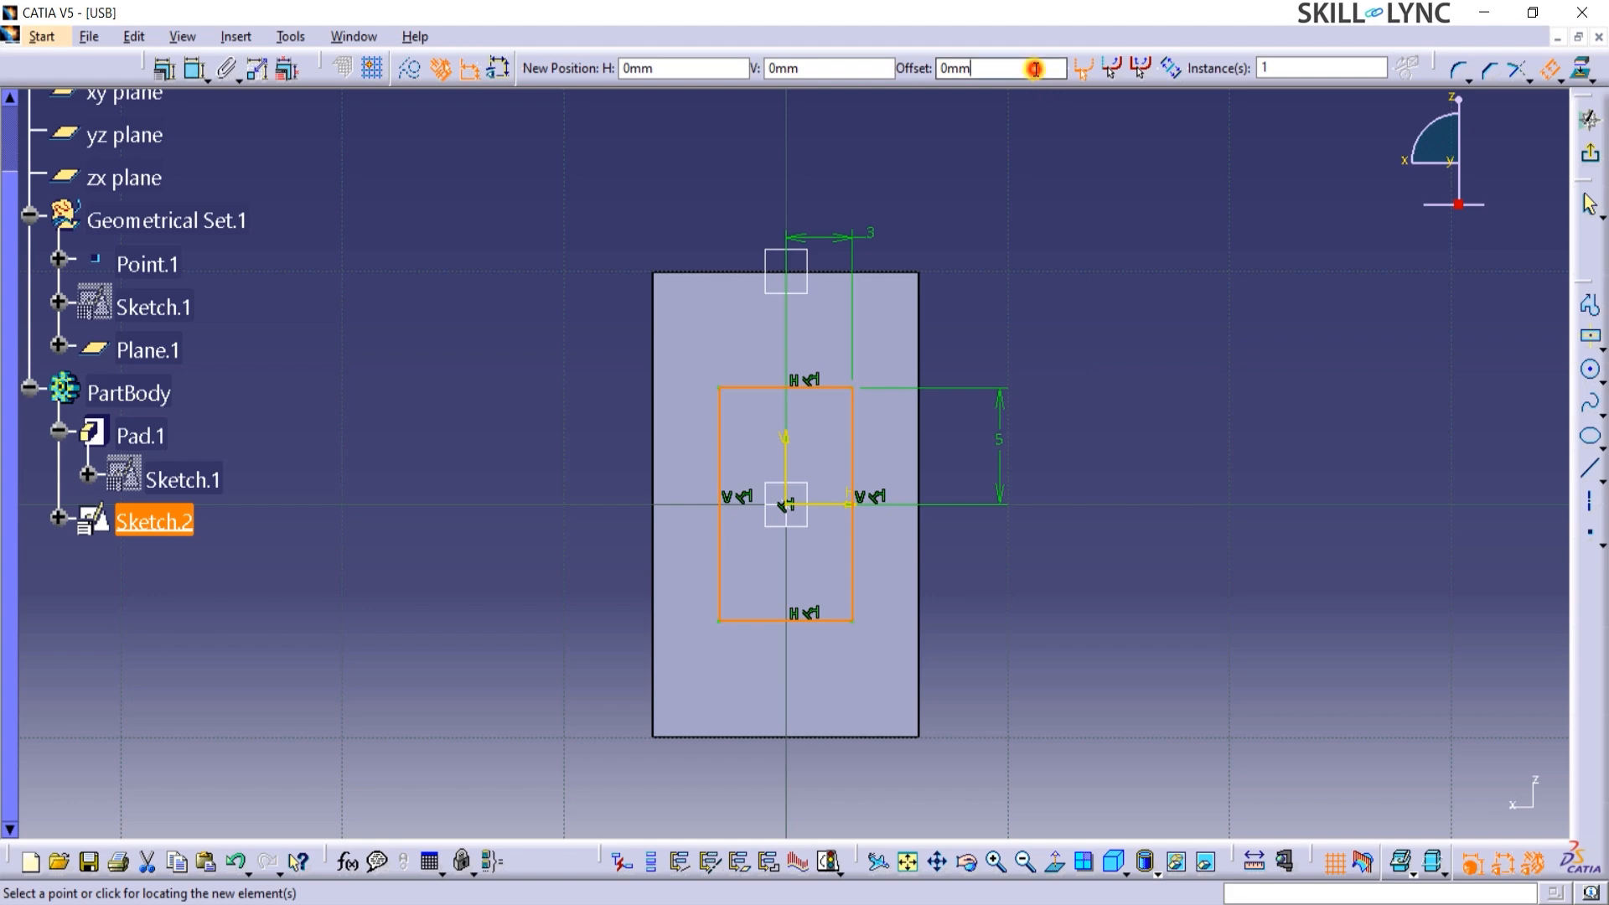
{"action": "left_click_drag", "start_coordinate": [1034, 69], "coordinate": [902, 48]}
{"action": "type", "text": "2"}
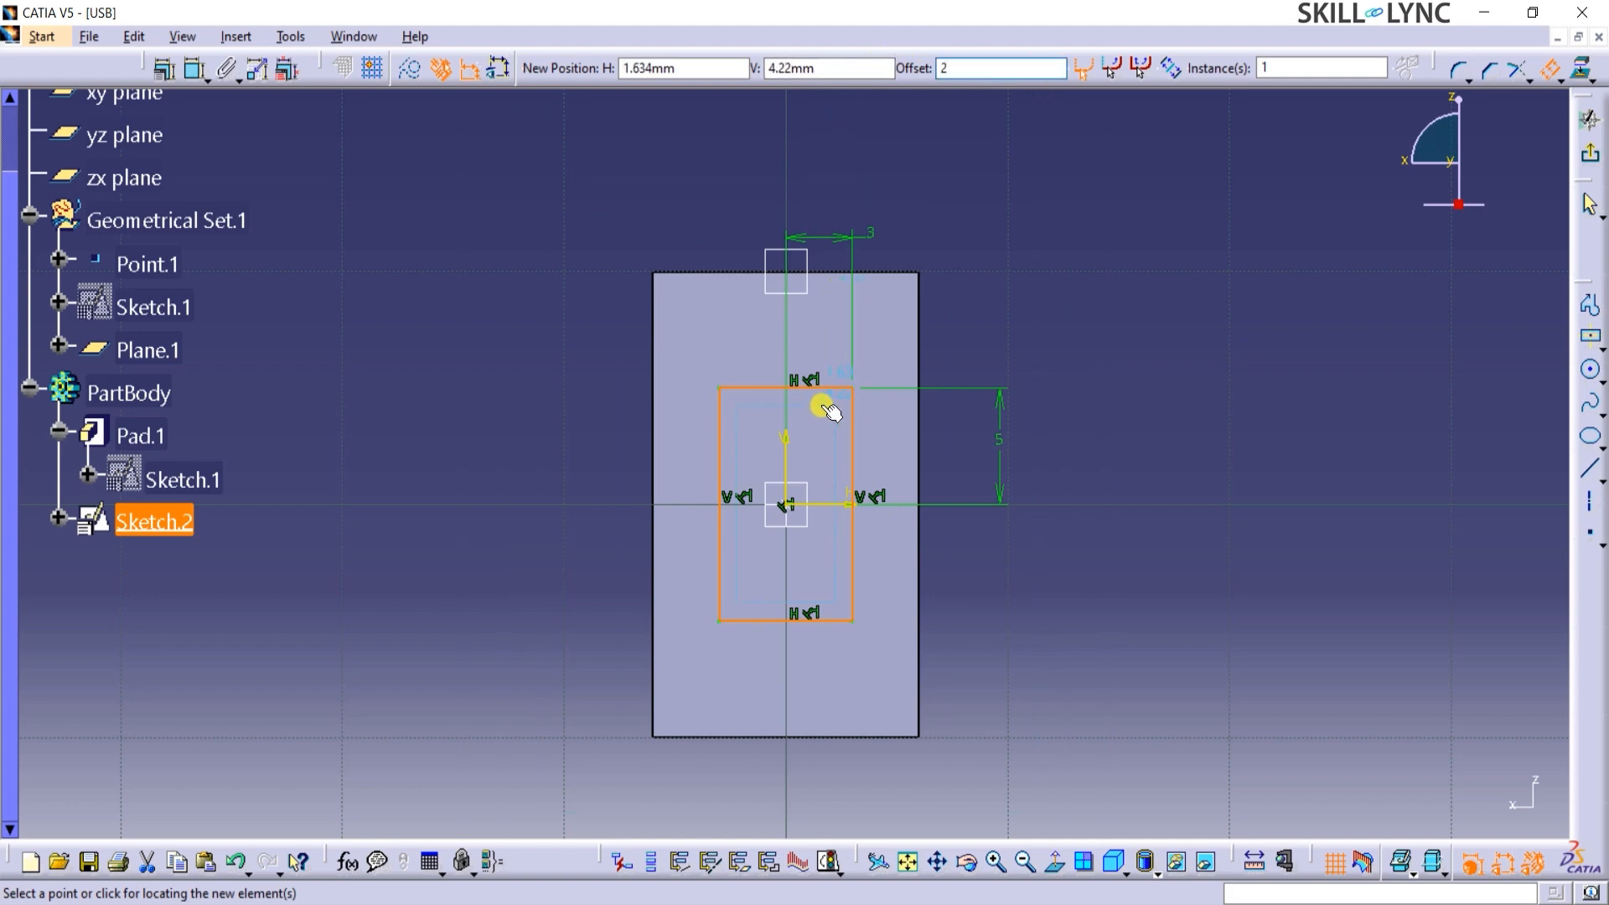
{"action": "left_click", "coordinate": [824, 430]}
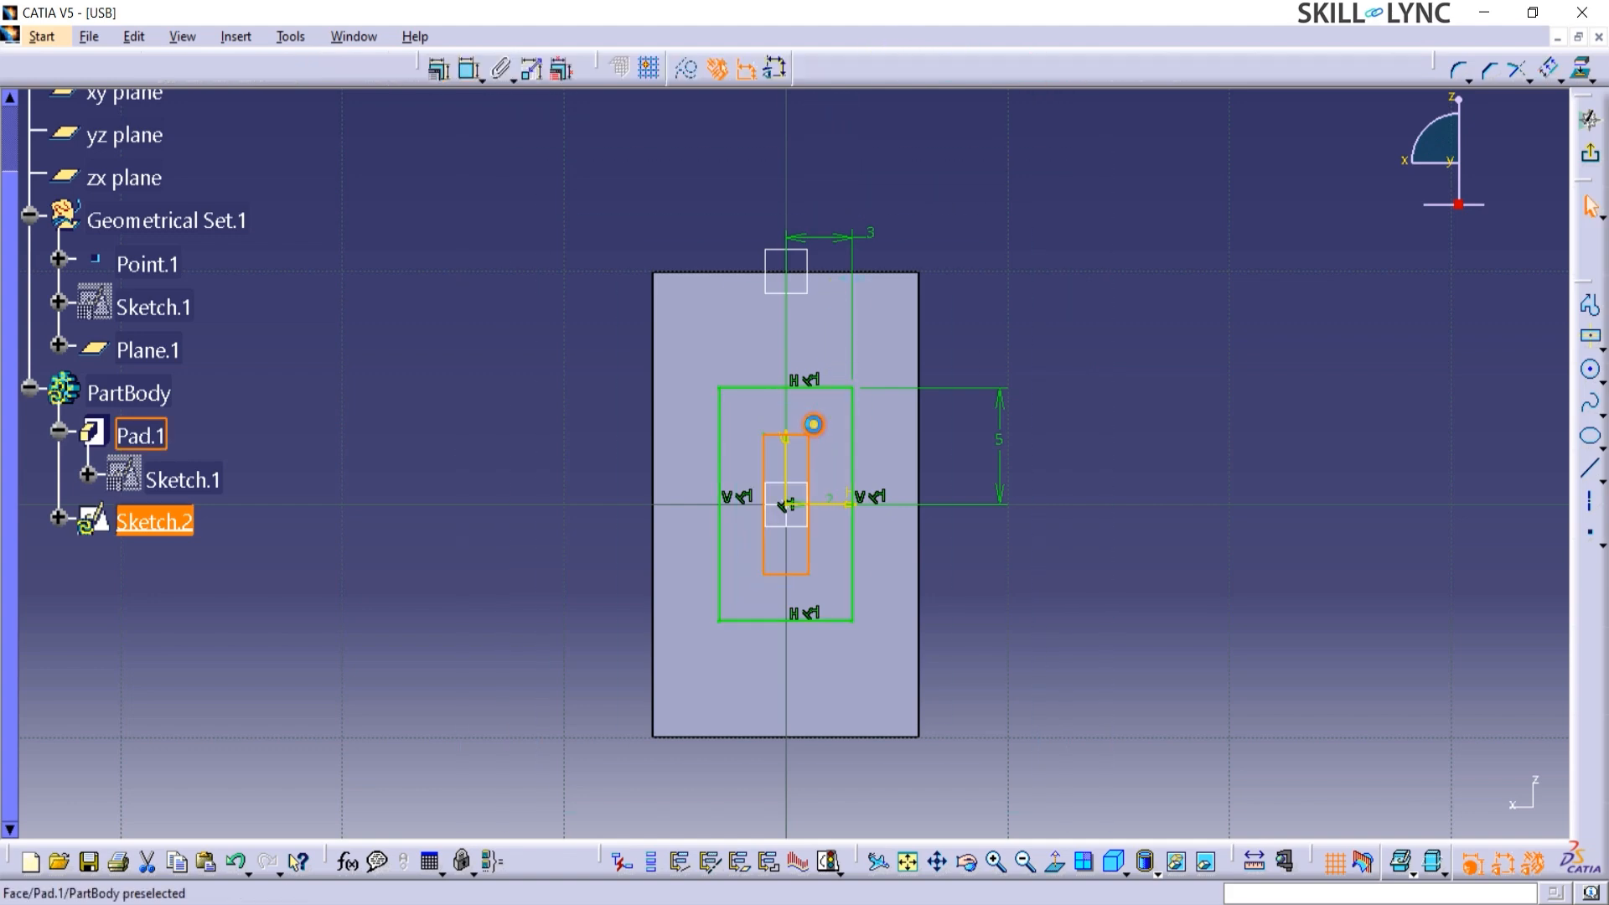
{"action": "left_click", "coordinate": [1061, 629]}
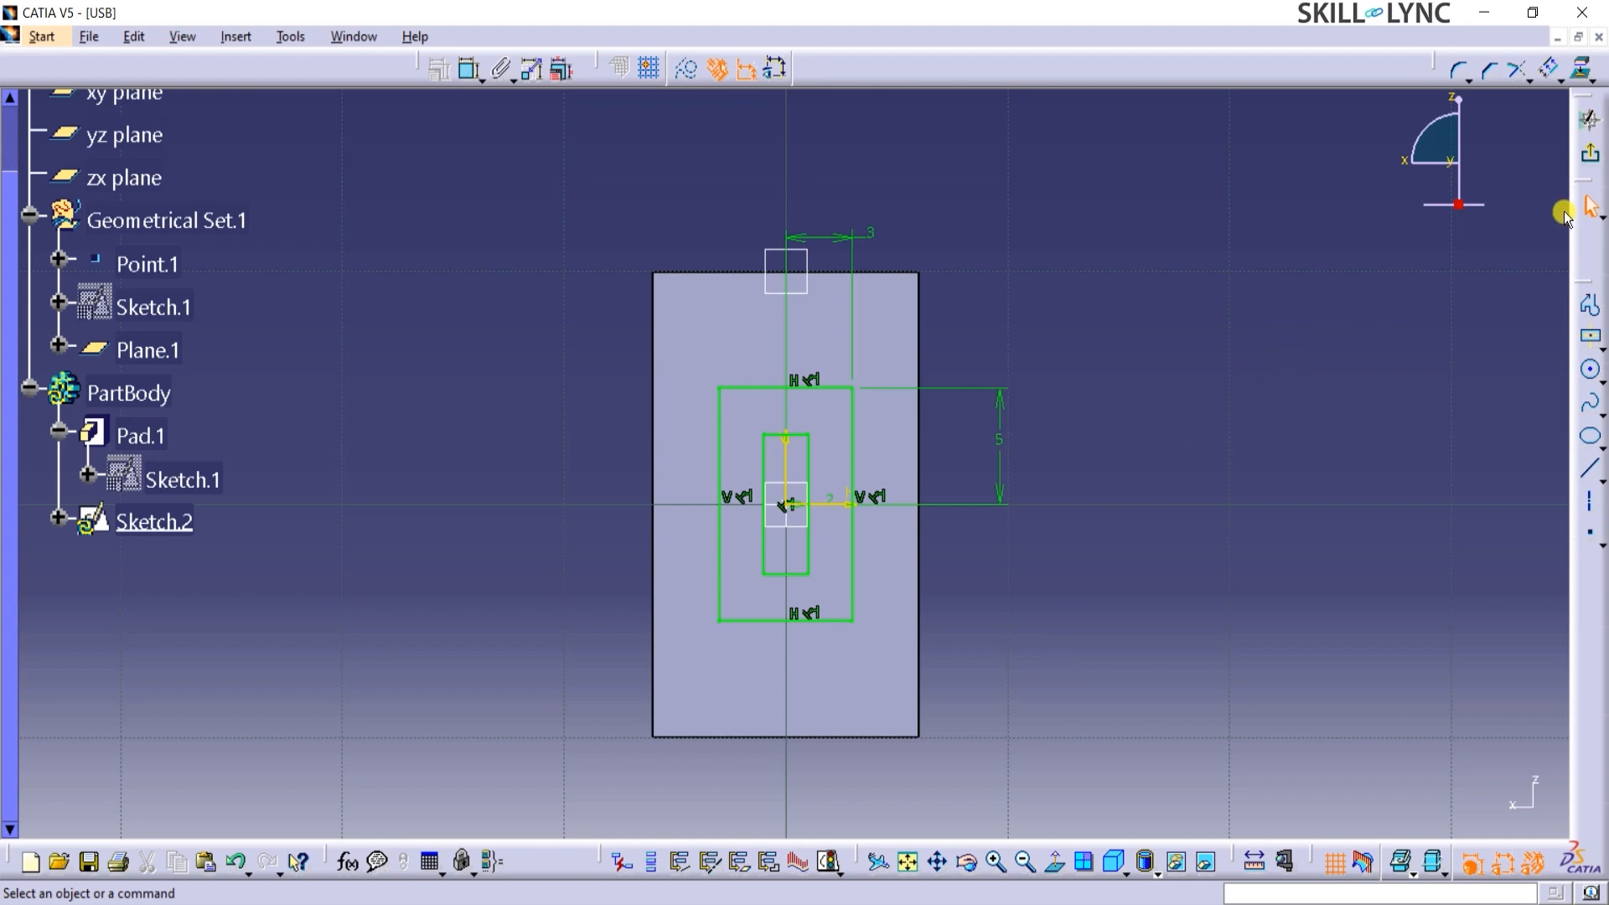
{"action": "left_click", "coordinate": [1590, 154]}
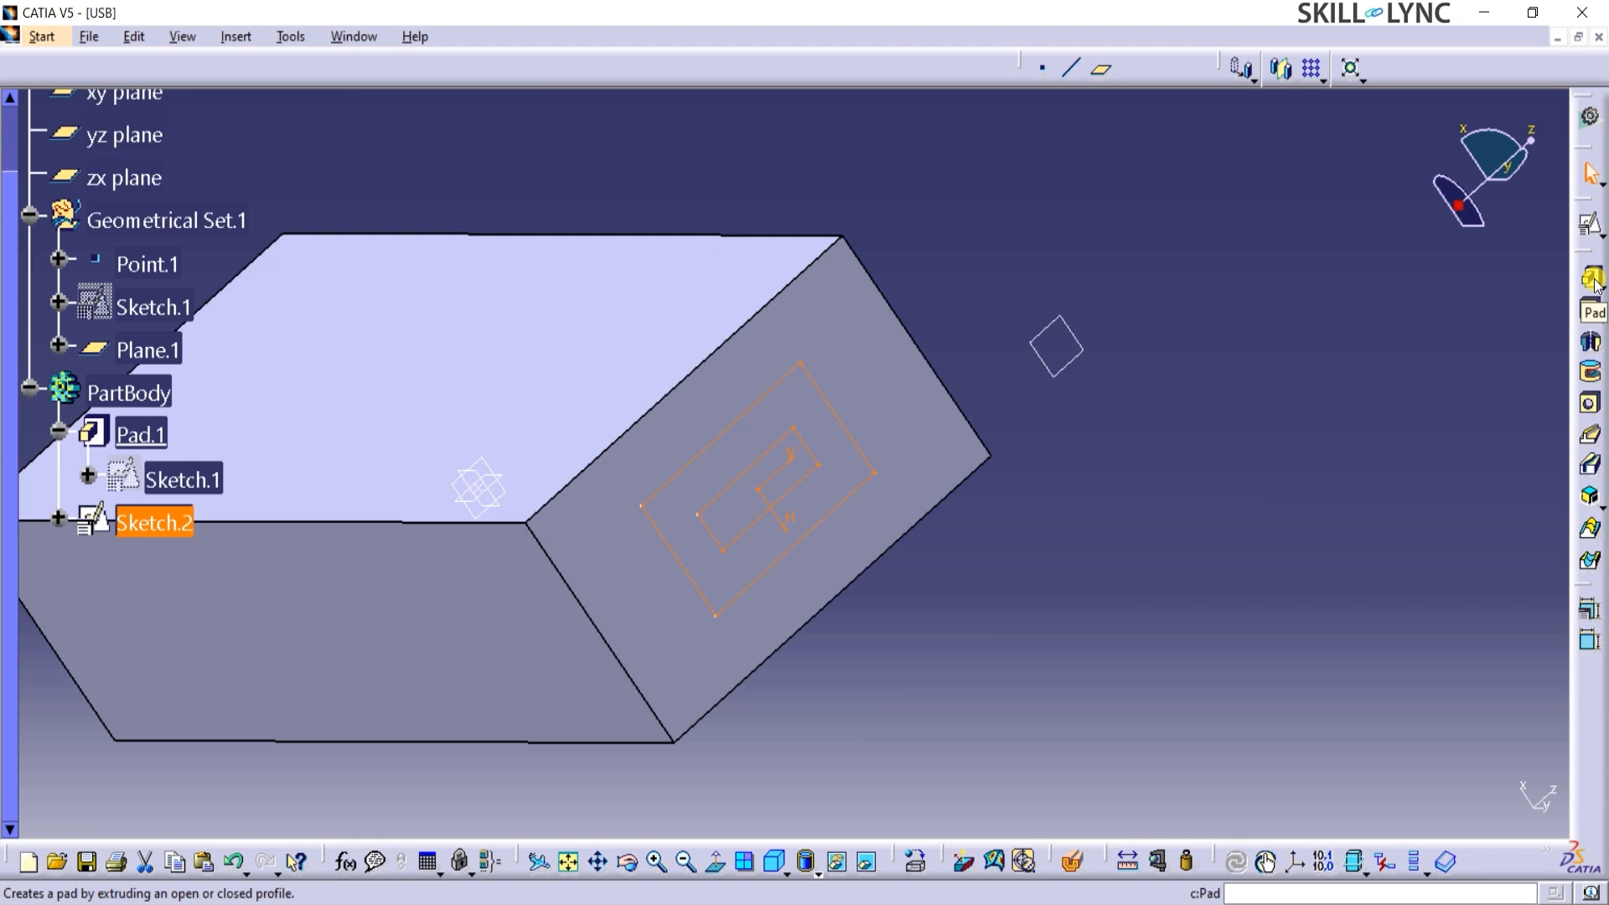
Pad the nested rectangle sketch with its first limit set to Up to plane, using Plane.1.
{"action": "left_click", "coordinate": [1592, 278]}
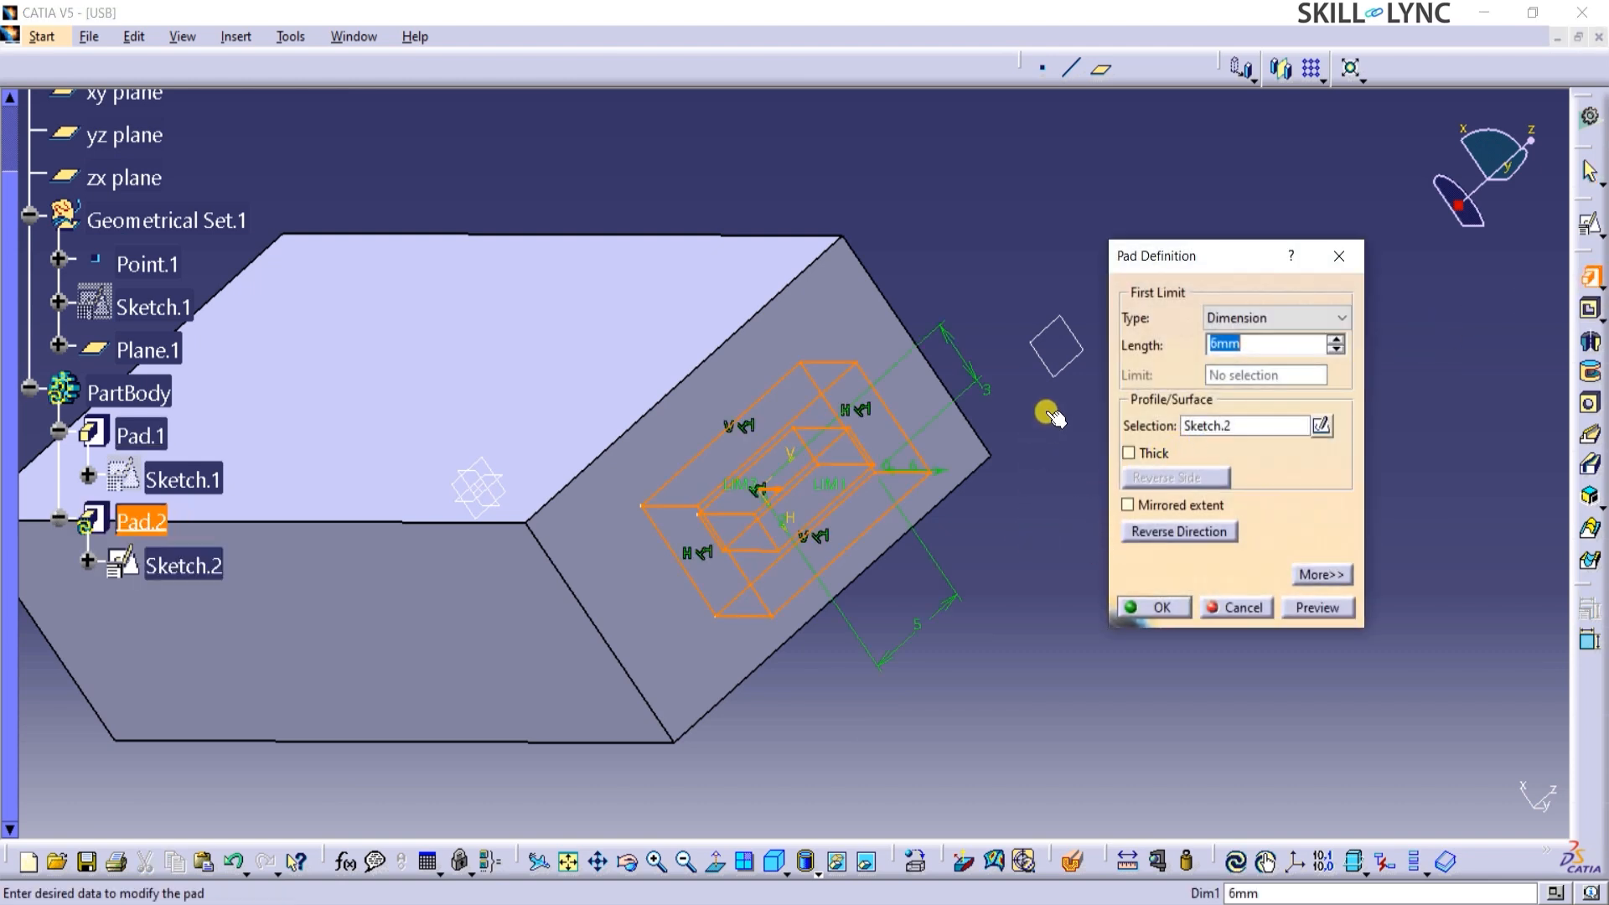
{"action": "left_click", "coordinate": [1267, 317]}
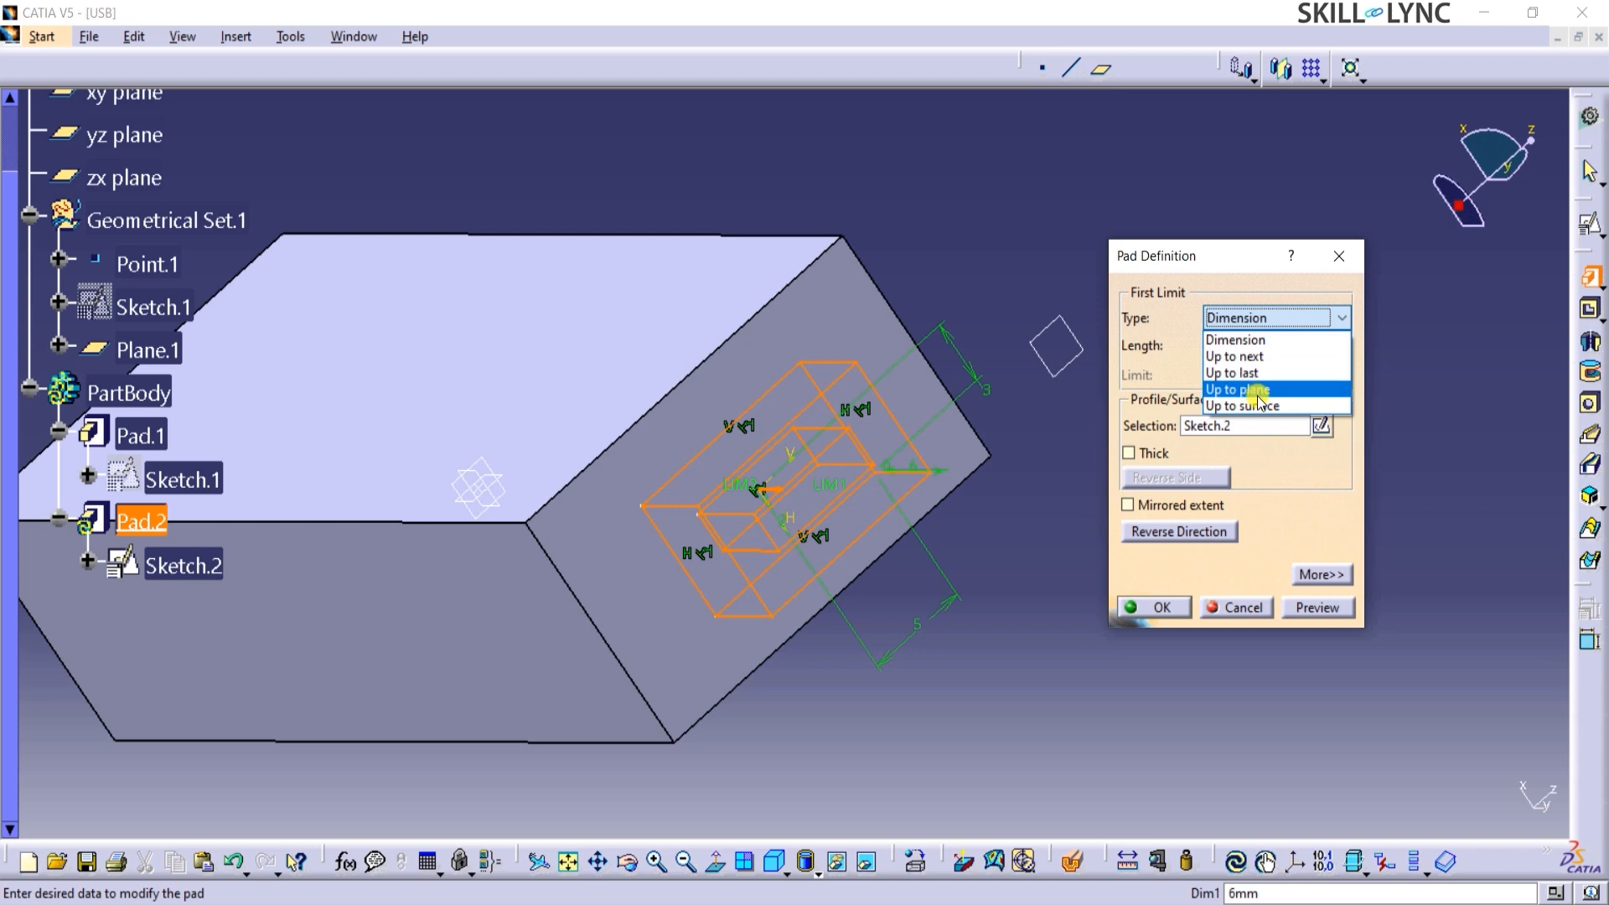
{"action": "left_click", "coordinate": [1257, 391]}
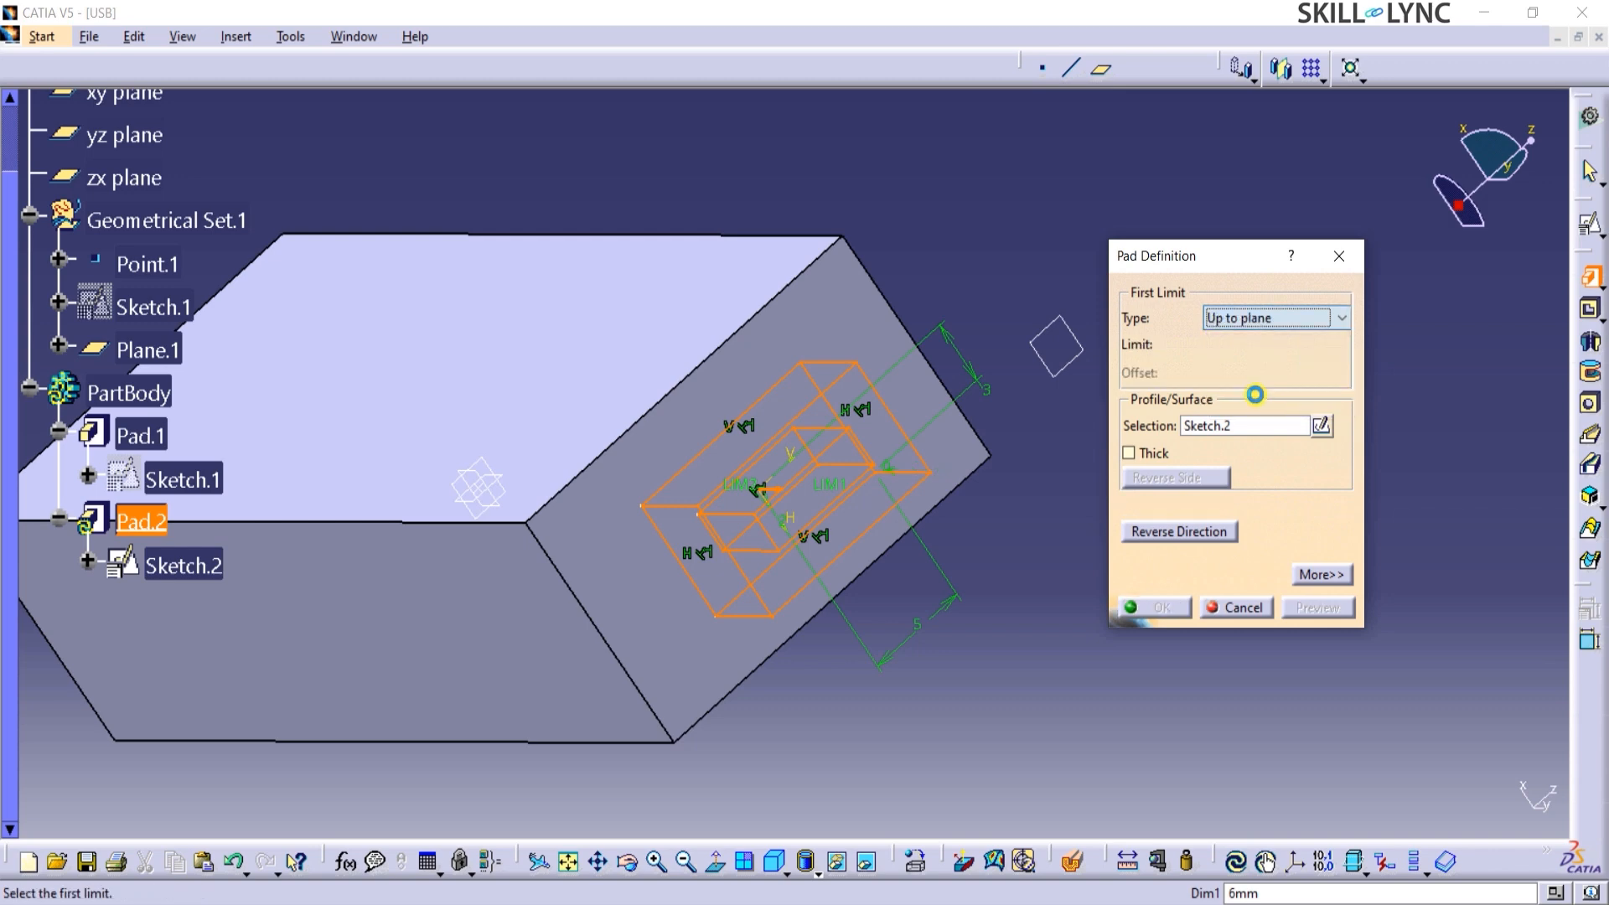
{"action": "left_click", "coordinate": [1068, 363]}
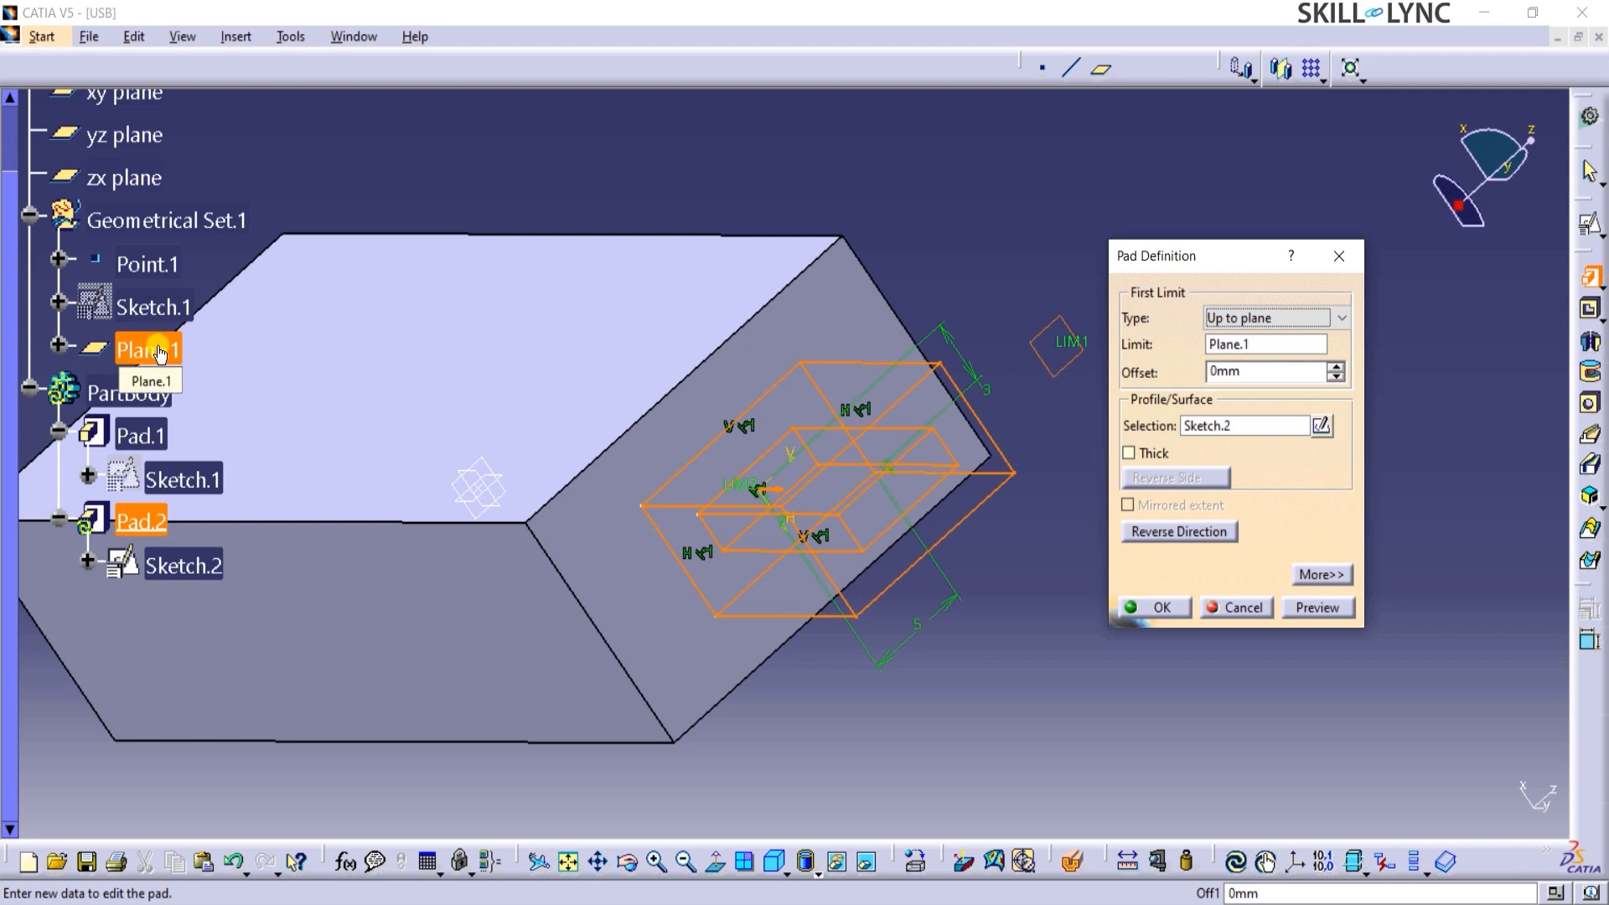
{"action": "middle_click_drag", "start_coordinate": [920, 276], "coordinate": [963, 363]}
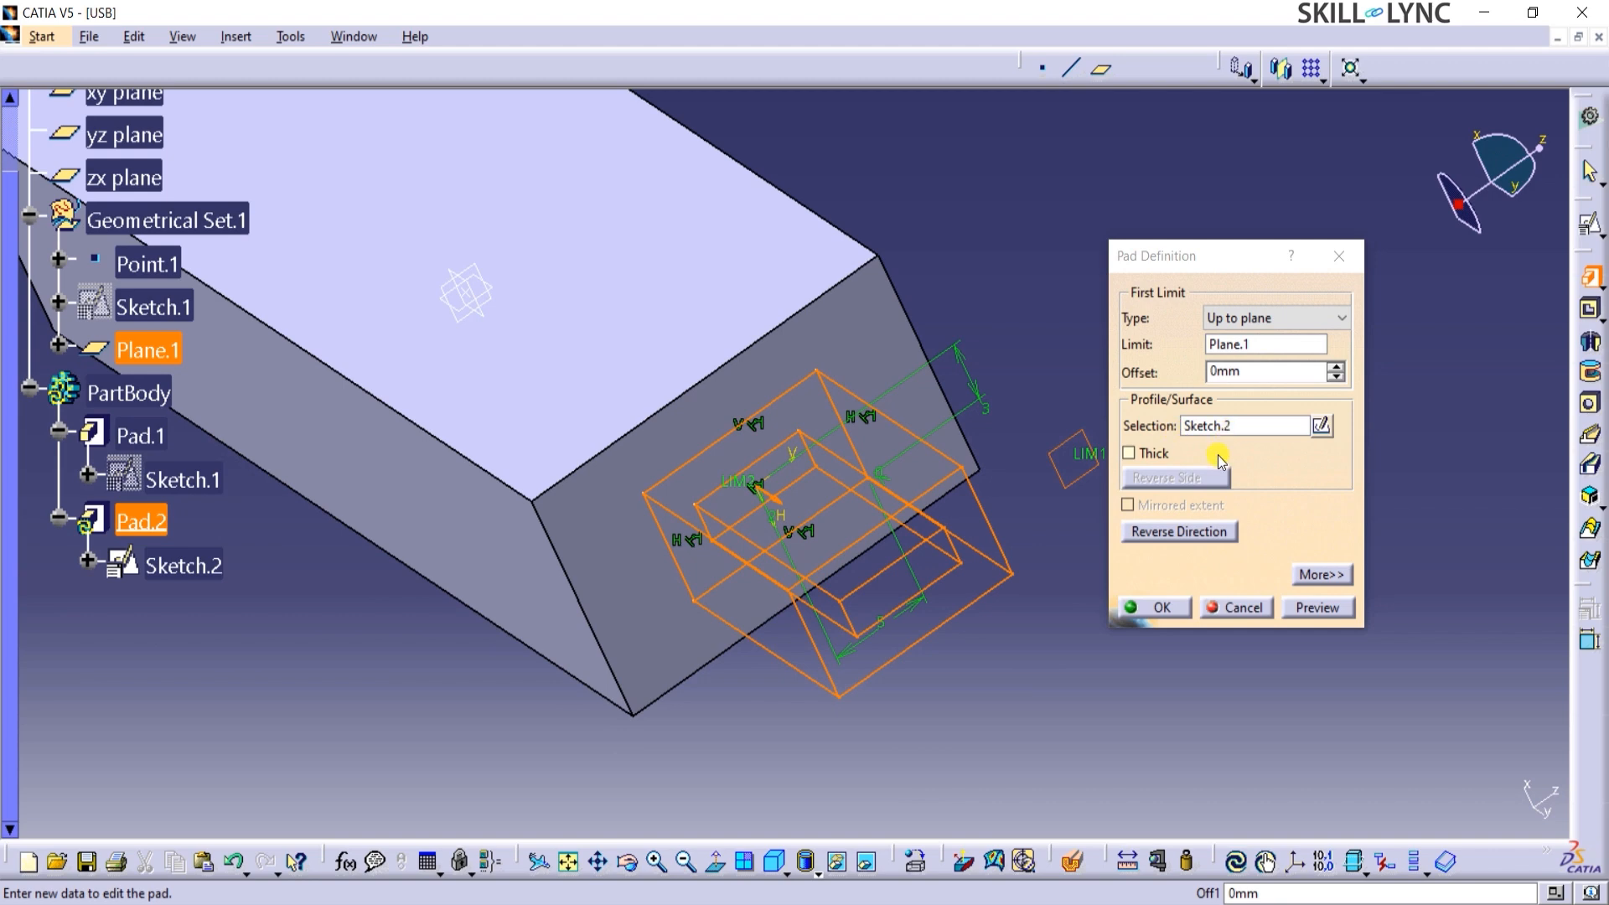
{"action": "left_click", "coordinate": [1321, 609]}
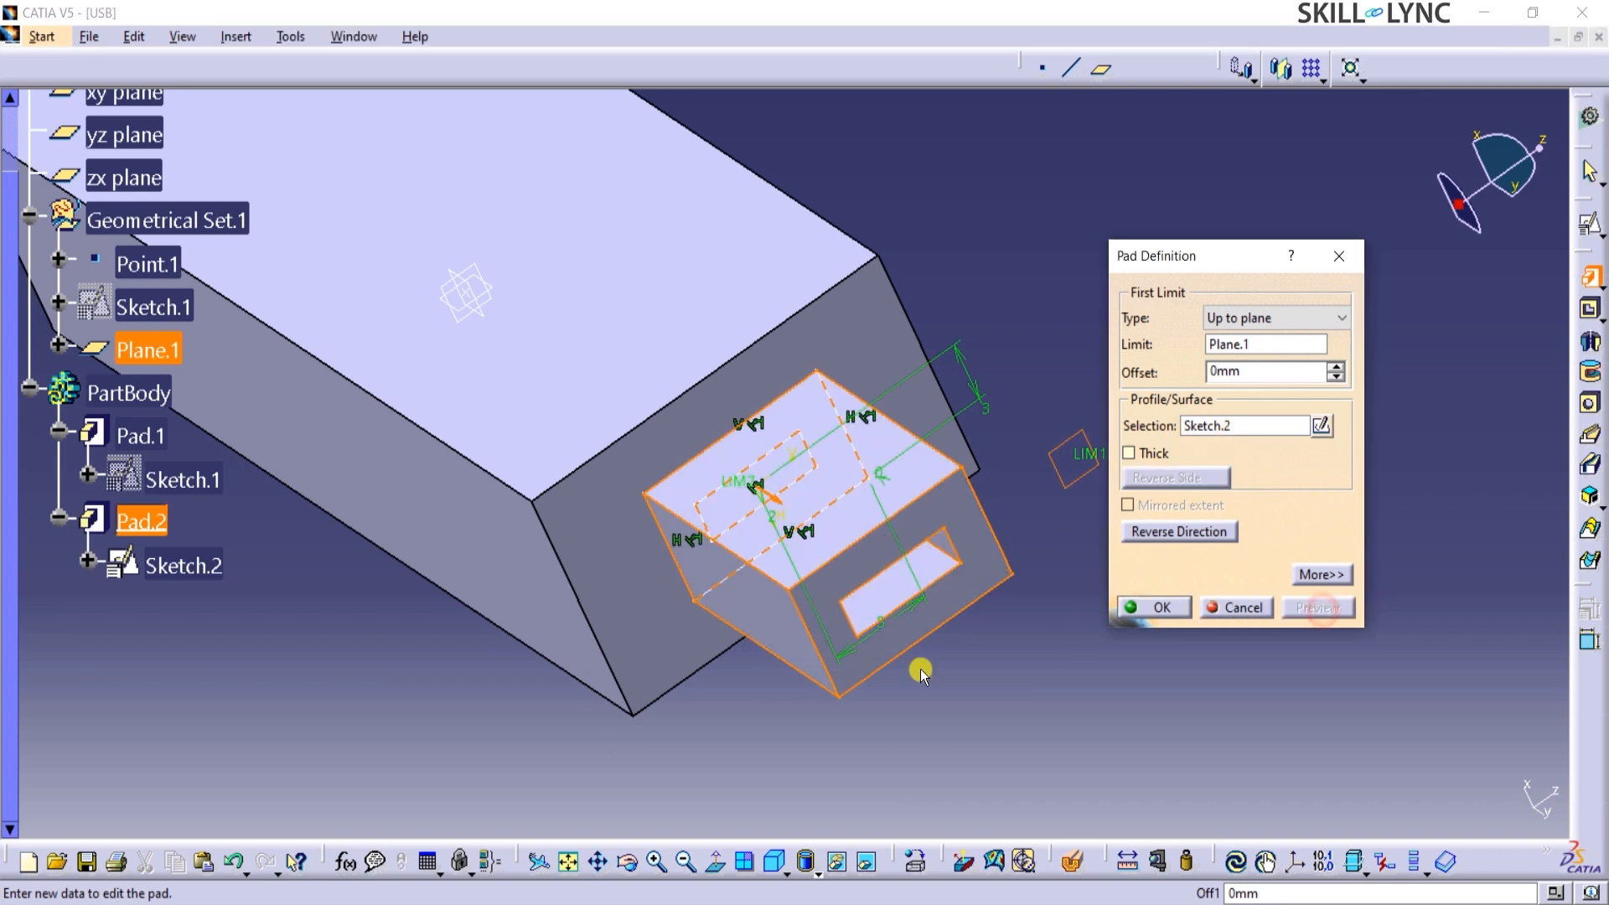
{"action": "middle_click_drag", "start_coordinate": [442, 707], "coordinate": [712, 657]}
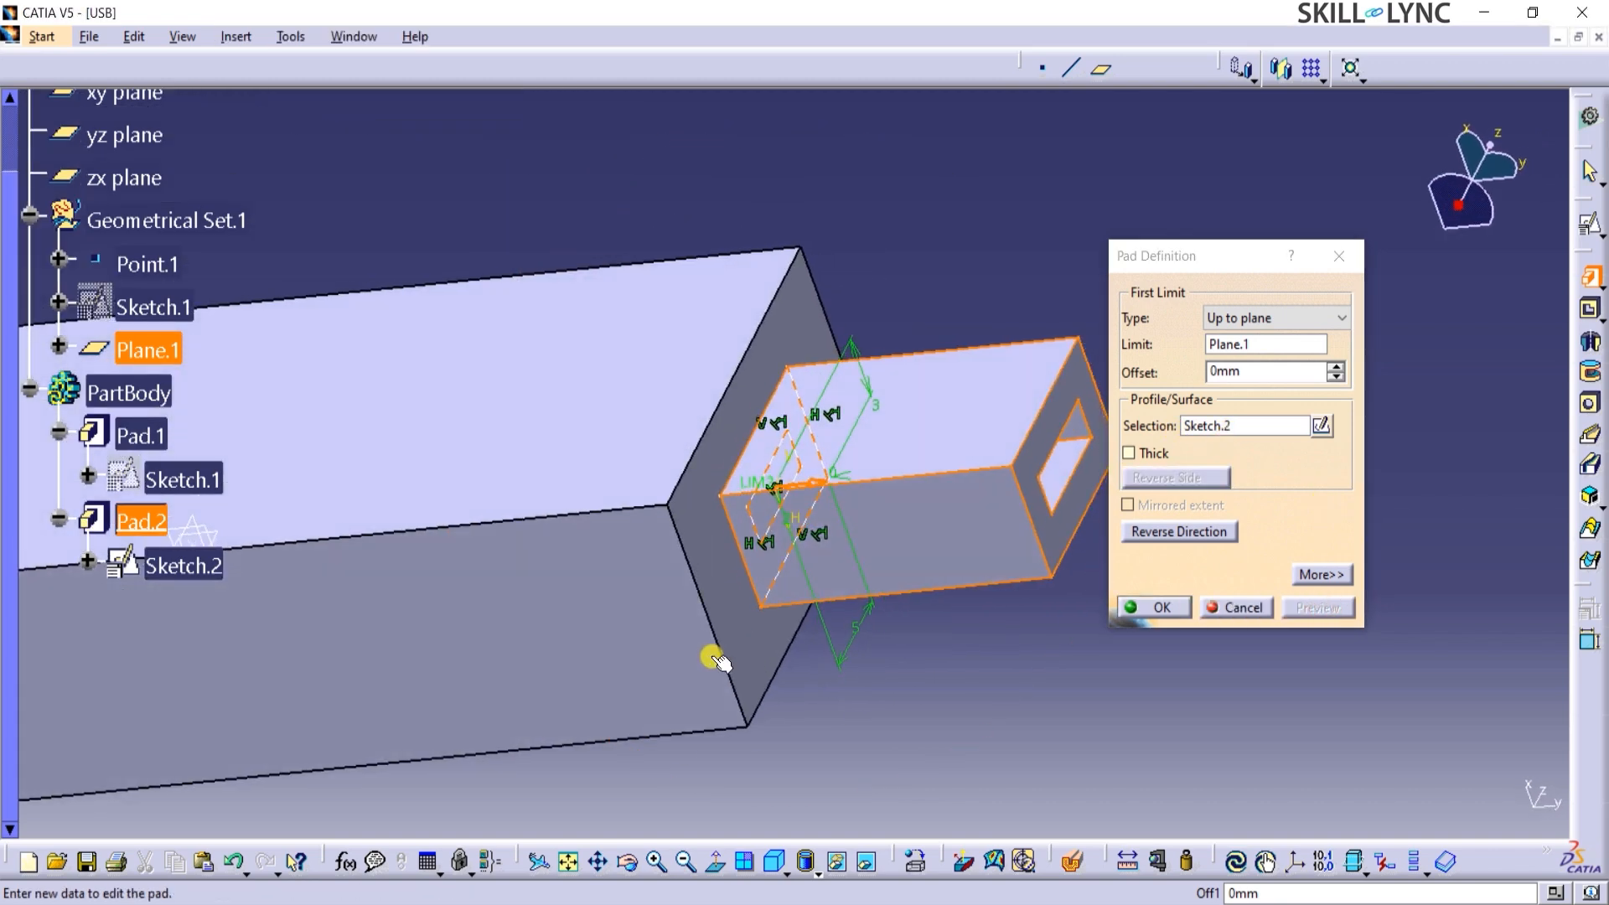
{"action": "left_click", "coordinate": [1137, 608]}
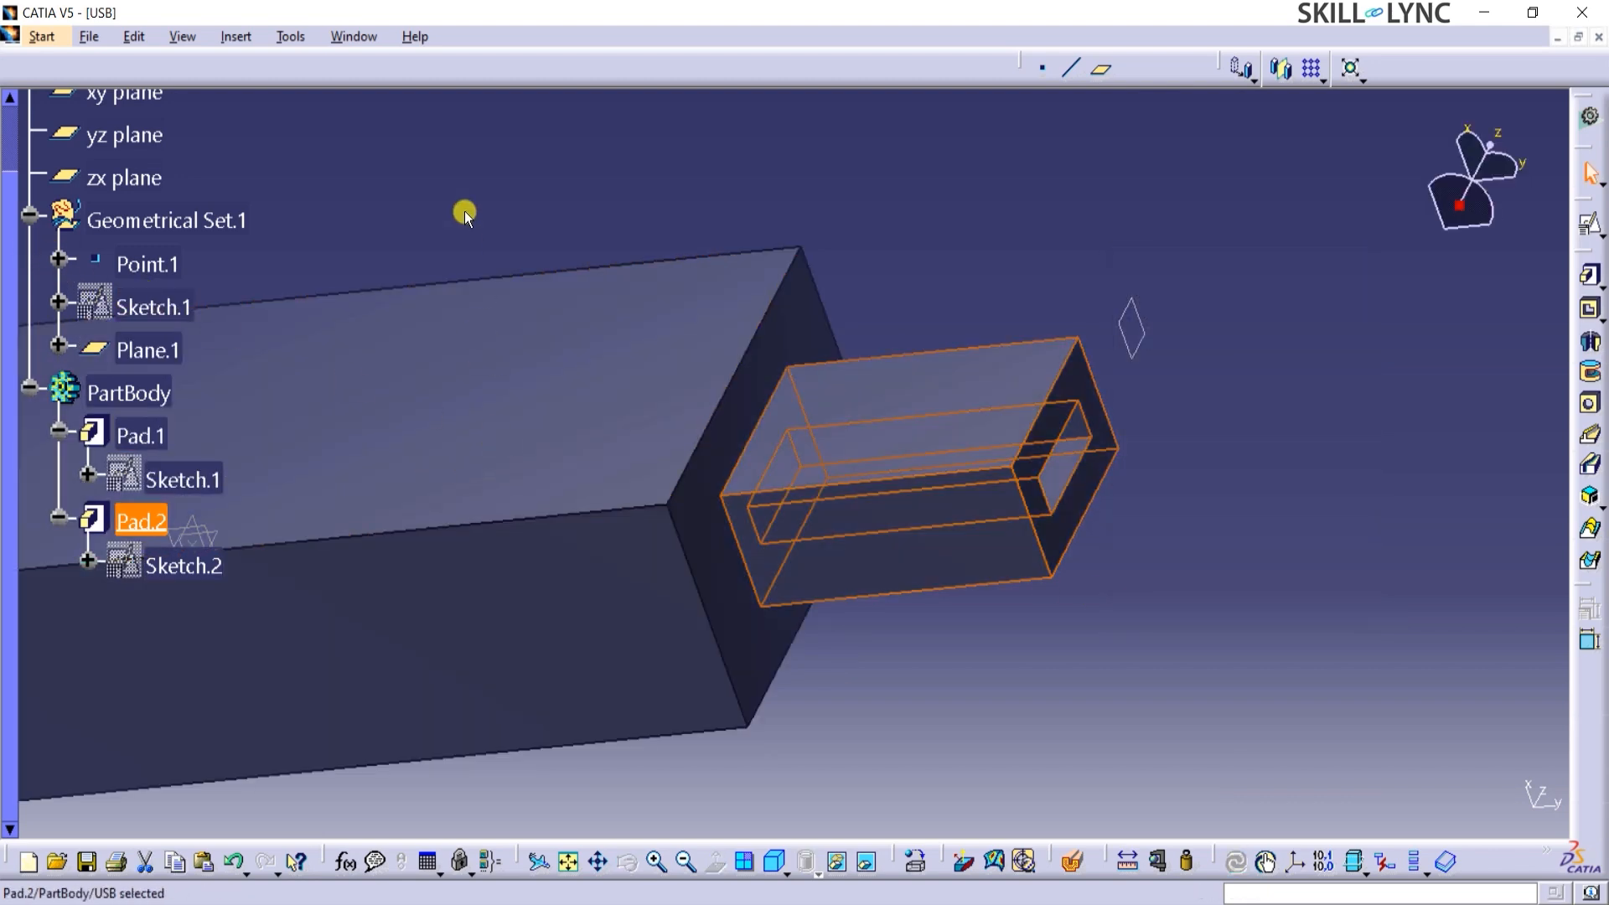
Create a positioned sketch on the connector's upper face, keeping the implicit origin and orientation.
{"action": "mouse_move", "coordinate": [465, 212]}
{"action": "middle_mouse_down", "text": "ctrl"}
{"action": "mouse_move", "coordinate": [485, 374]}
{"action": "mouse_move", "coordinate": [513, 209]}
{"action": "middle_mouse_up", "text": "ctrl"}
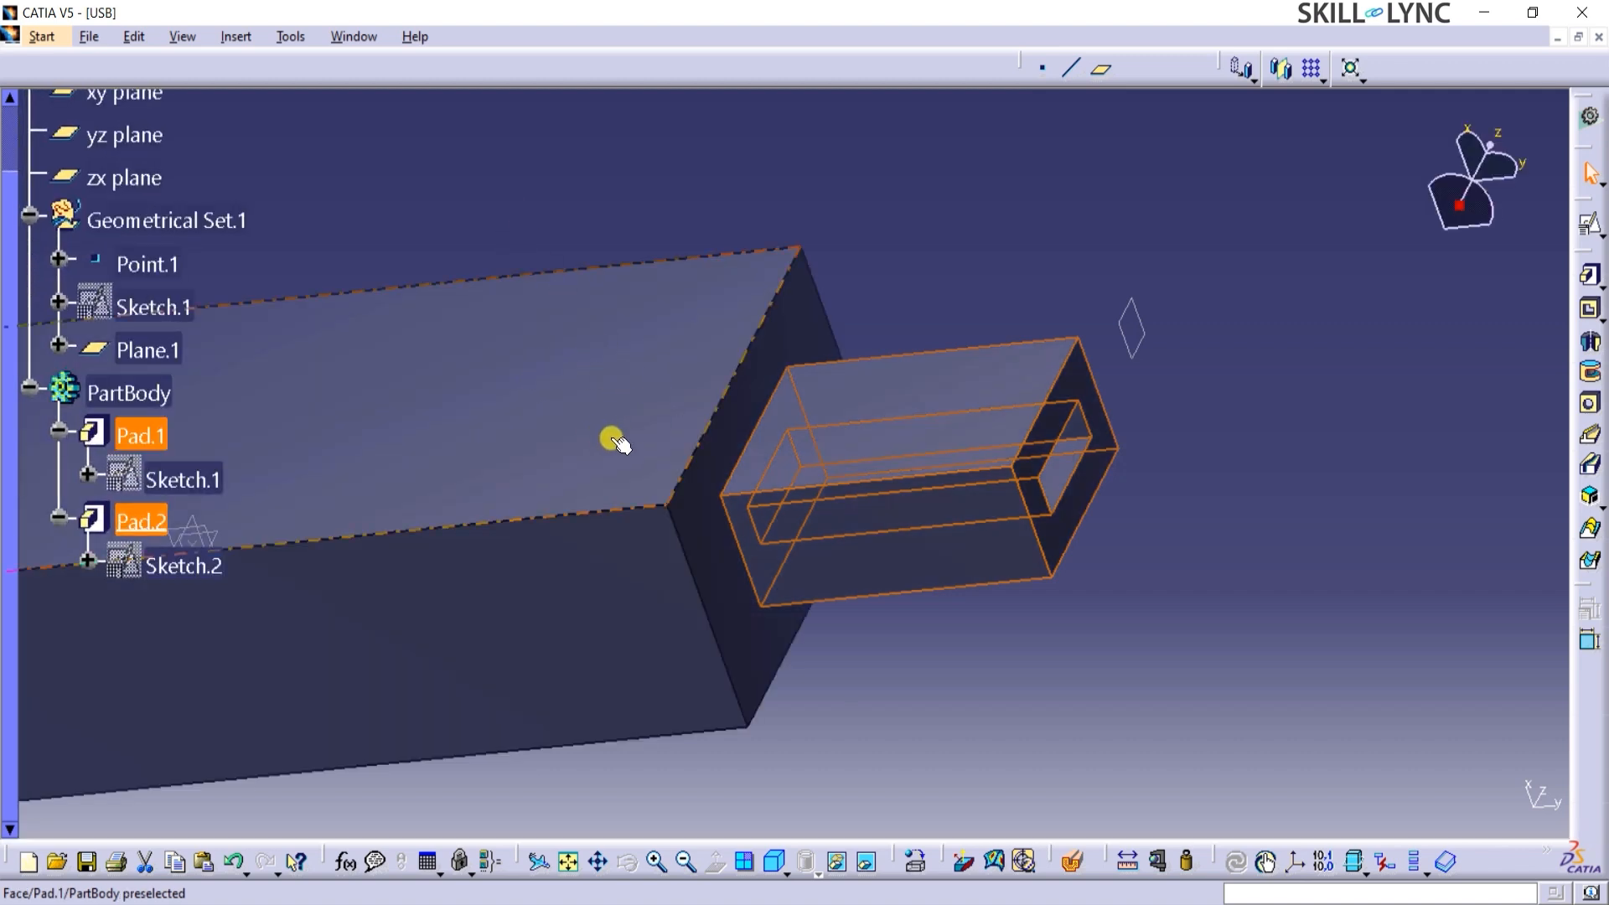
{"action": "mouse_move", "coordinate": [621, 444]}
{"action": "middle_mouse_down"}
{"action": "mouse_move", "coordinate": [708, 402]}
{"action": "mouse_move", "coordinate": [590, 428]}
{"action": "mouse_move", "coordinate": [671, 556]}
{"action": "mouse_move", "coordinate": [646, 541]}
{"action": "middle_mouse_up"}
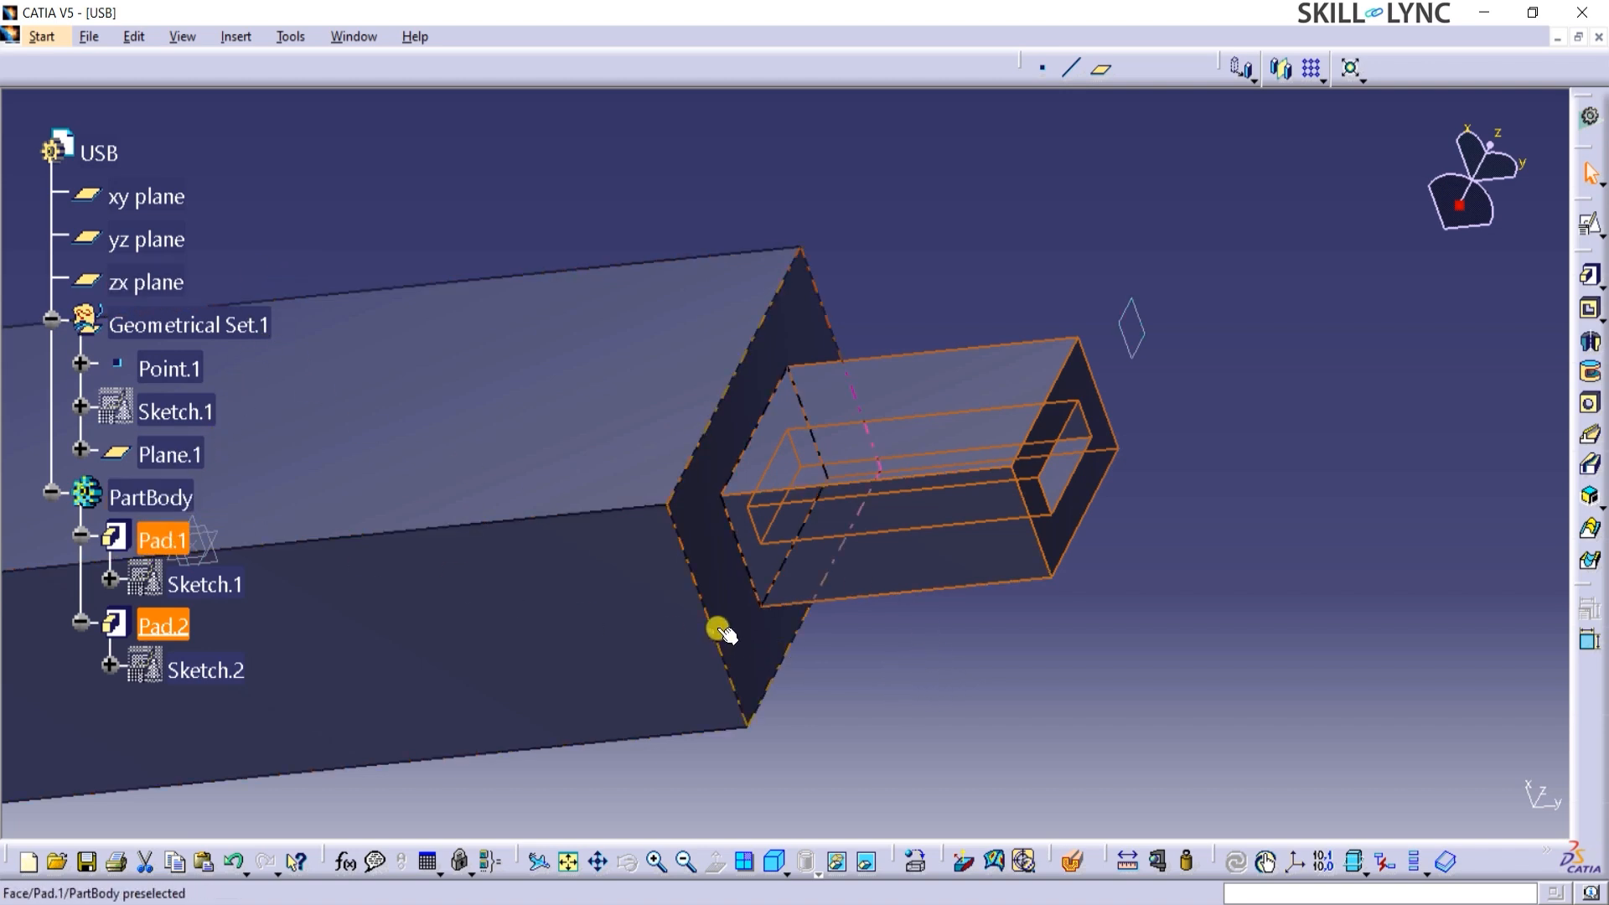
{"action": "left_click", "coordinate": [893, 446]}
{"action": "middle_click_drag", "start_coordinate": [893, 447], "coordinate": [919, 447]}
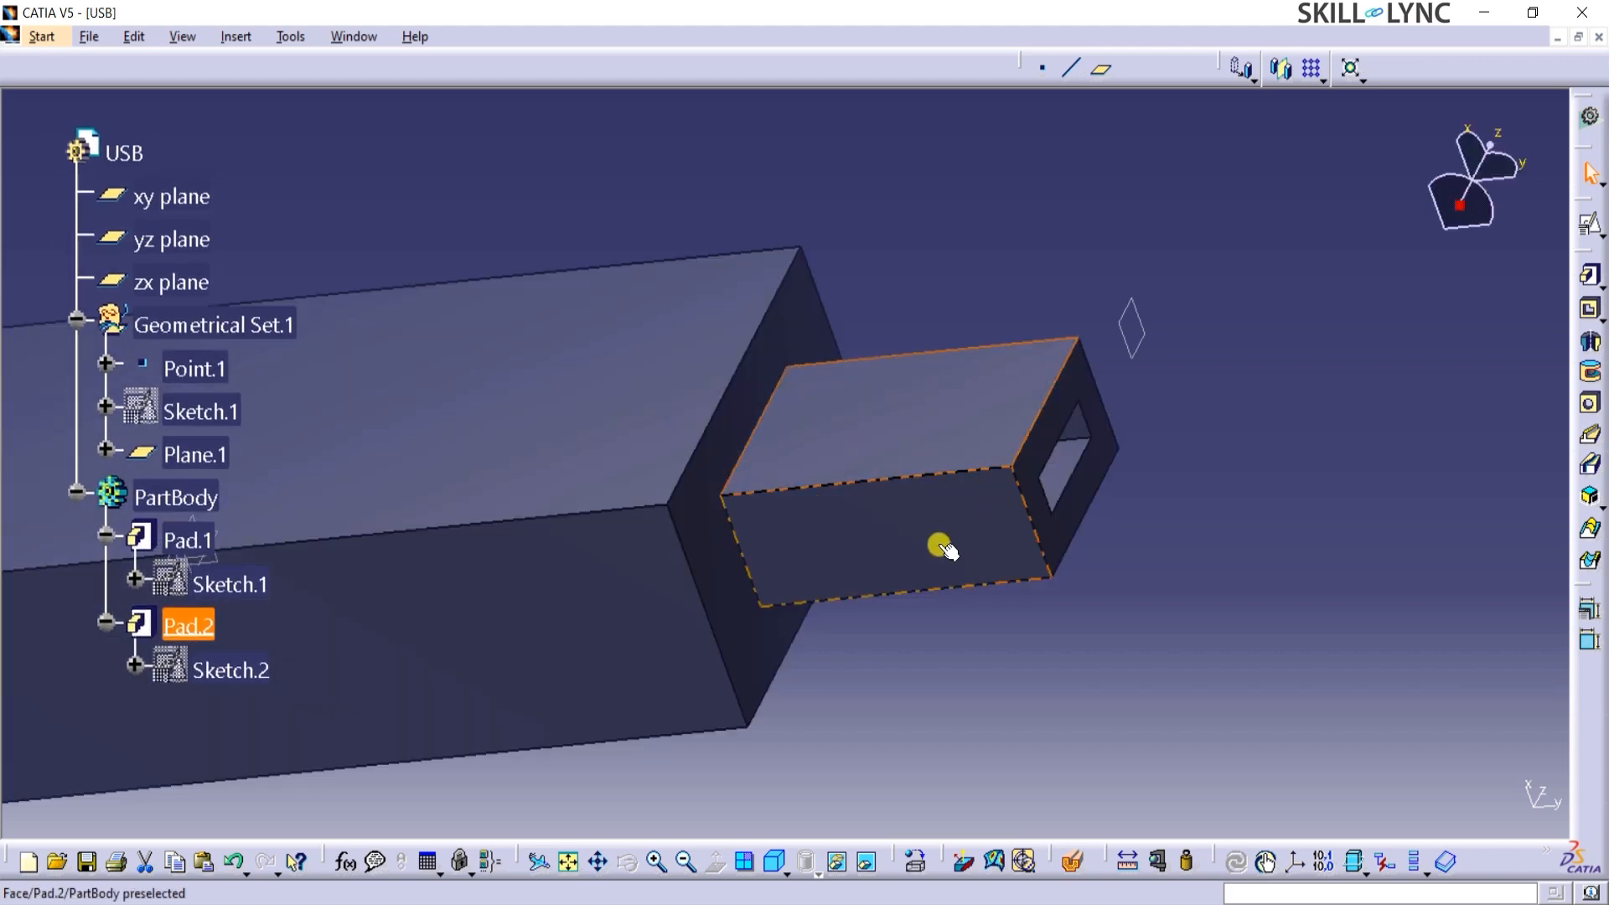
{"action": "left_click", "coordinate": [1540, 809]}
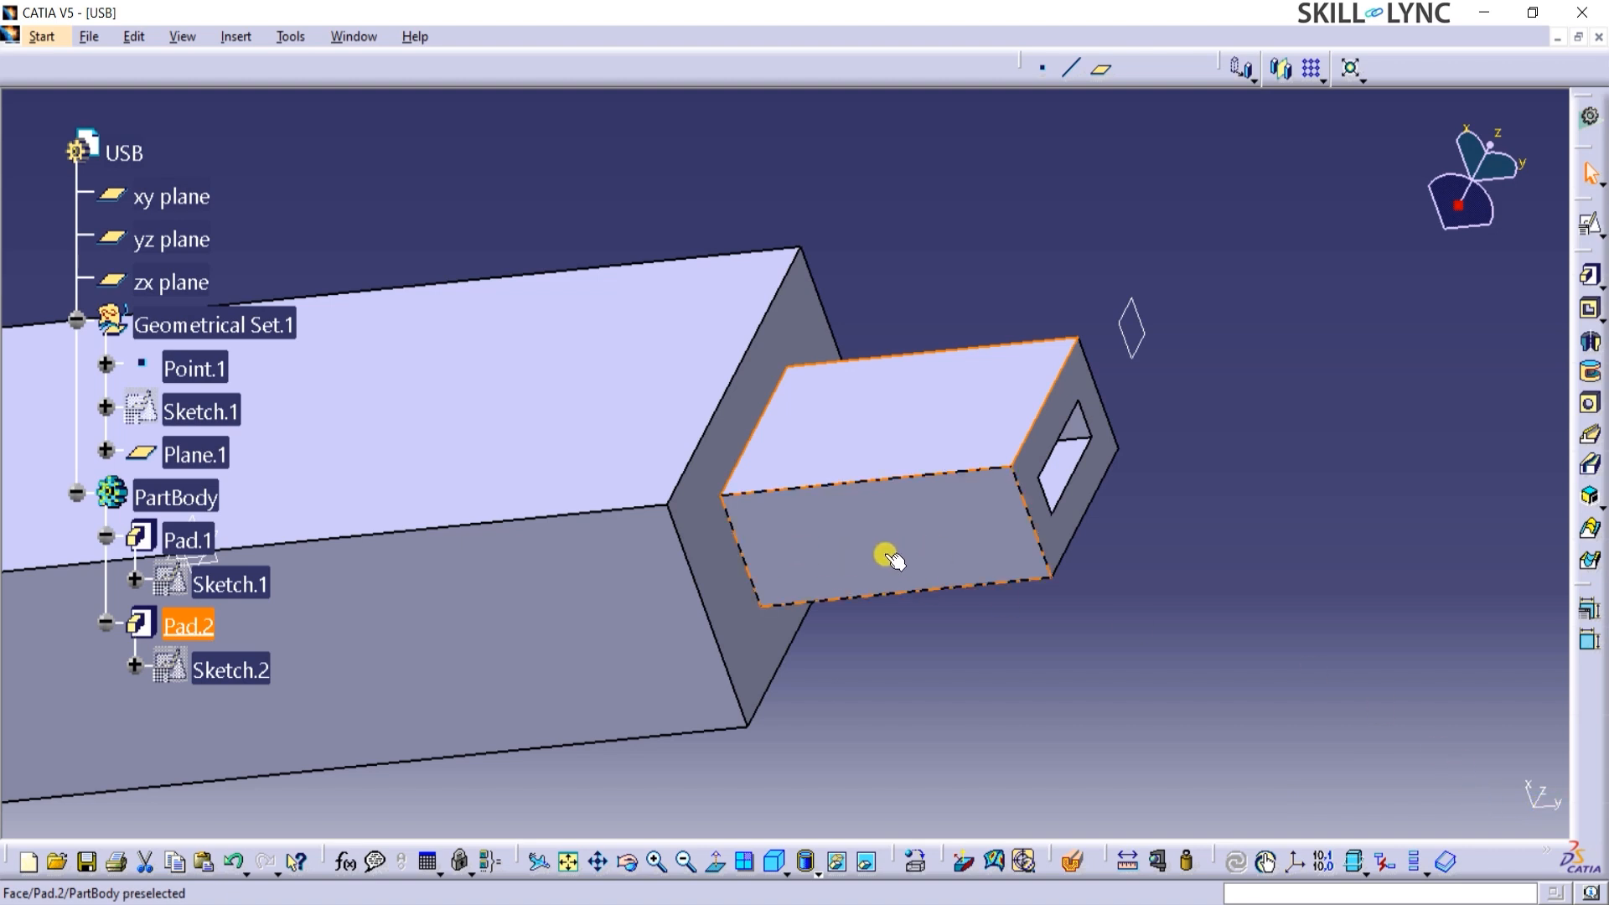
{"action": "middle_click_drag", "start_coordinate": [888, 555], "coordinate": [893, 726]}
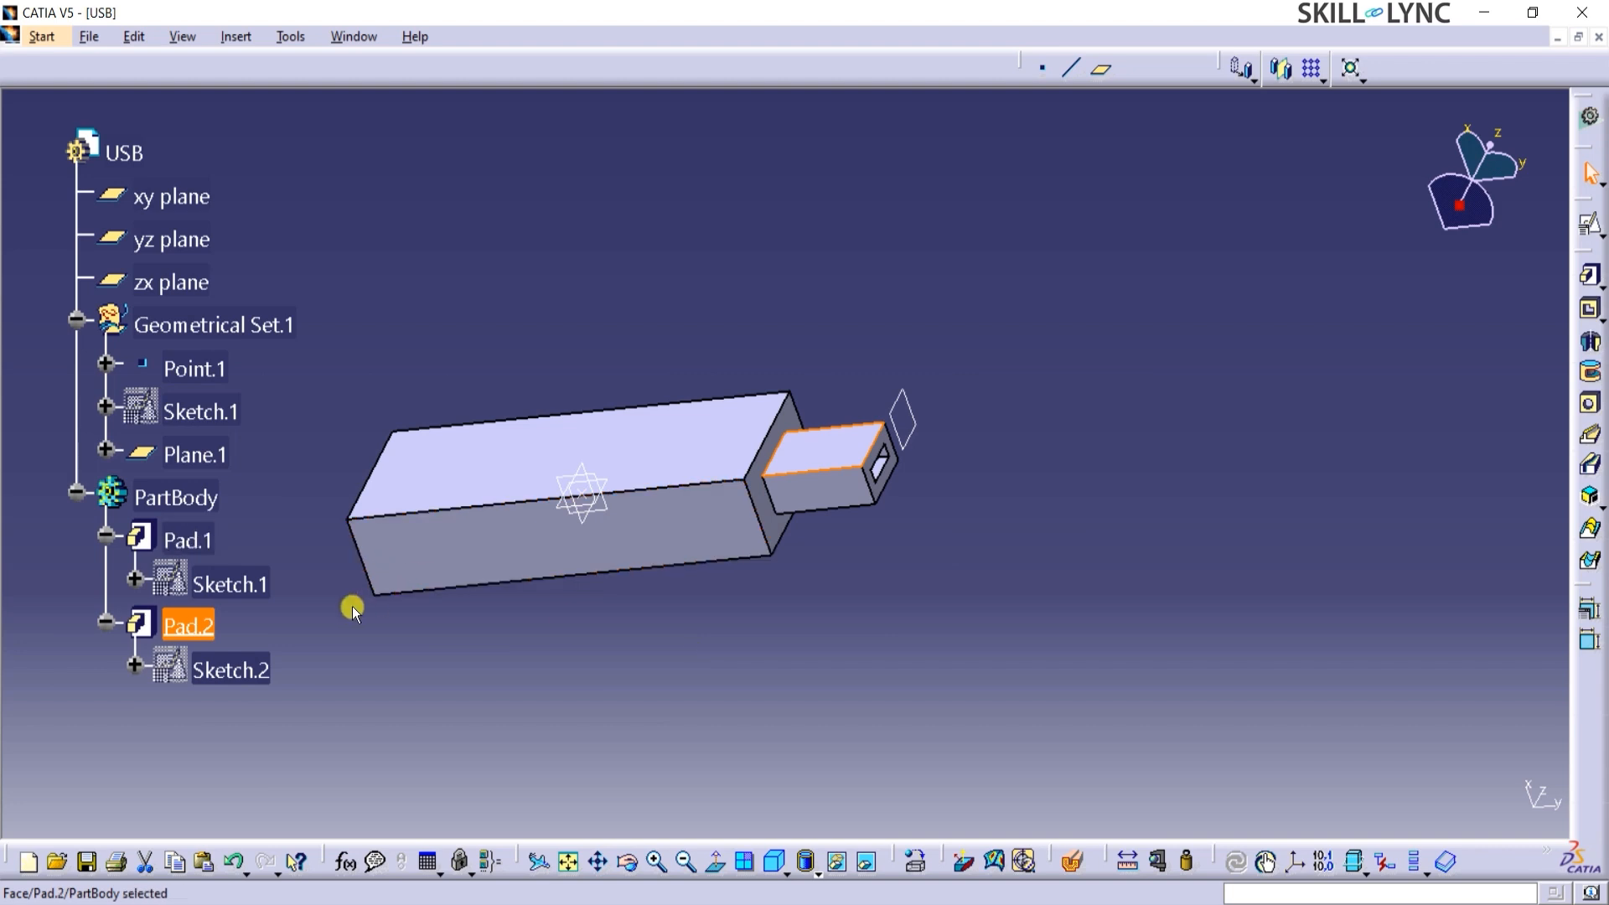
{"action": "middle_click_drag", "start_coordinate": [436, 602], "coordinate": [601, 603]}
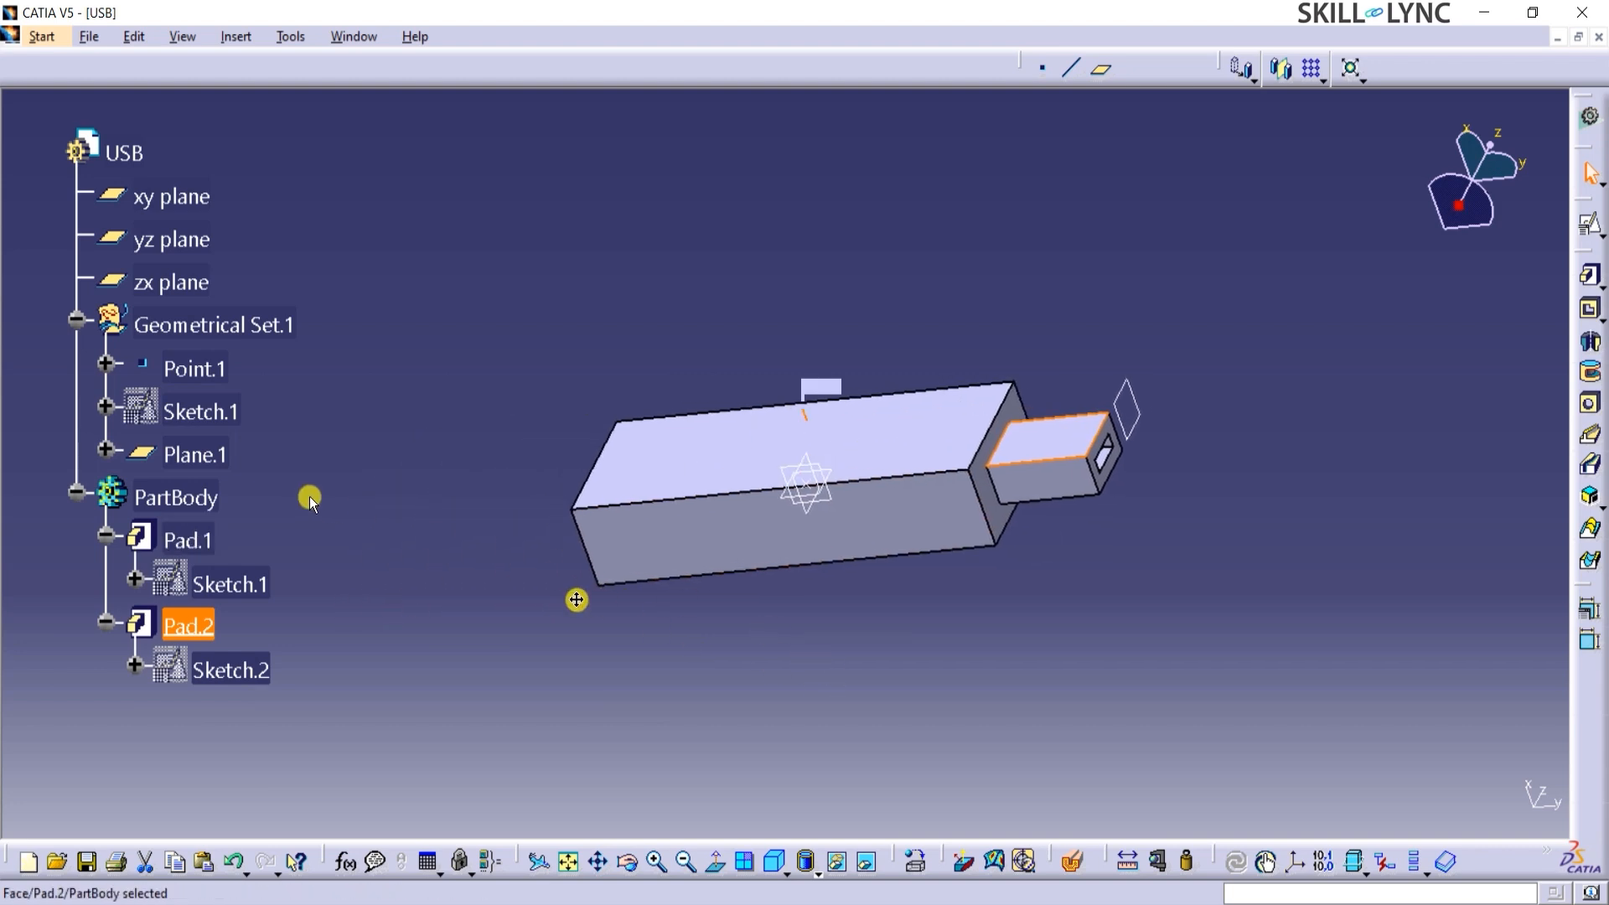
{"action": "scroll", "coordinate": [180, 511], "scroll_direction": "up", "scroll_amount": 1}
{"action": "scroll", "coordinate": [178, 511], "scroll_direction": "down", "scroll_amount": 1}
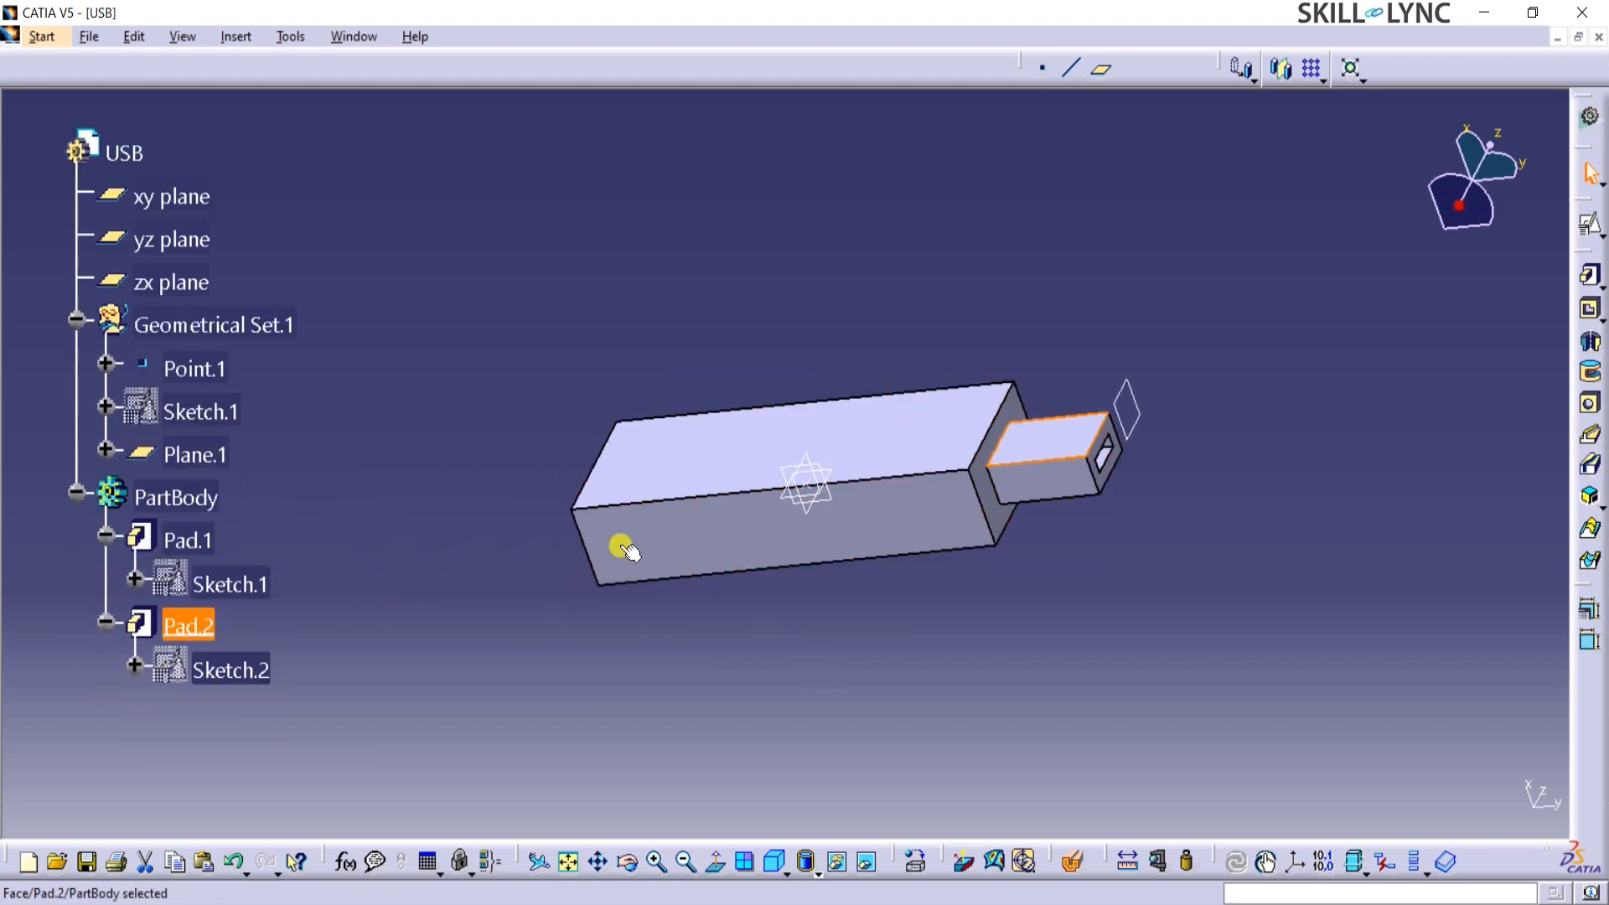
{"action": "left_click", "coordinate": [76, 453]}
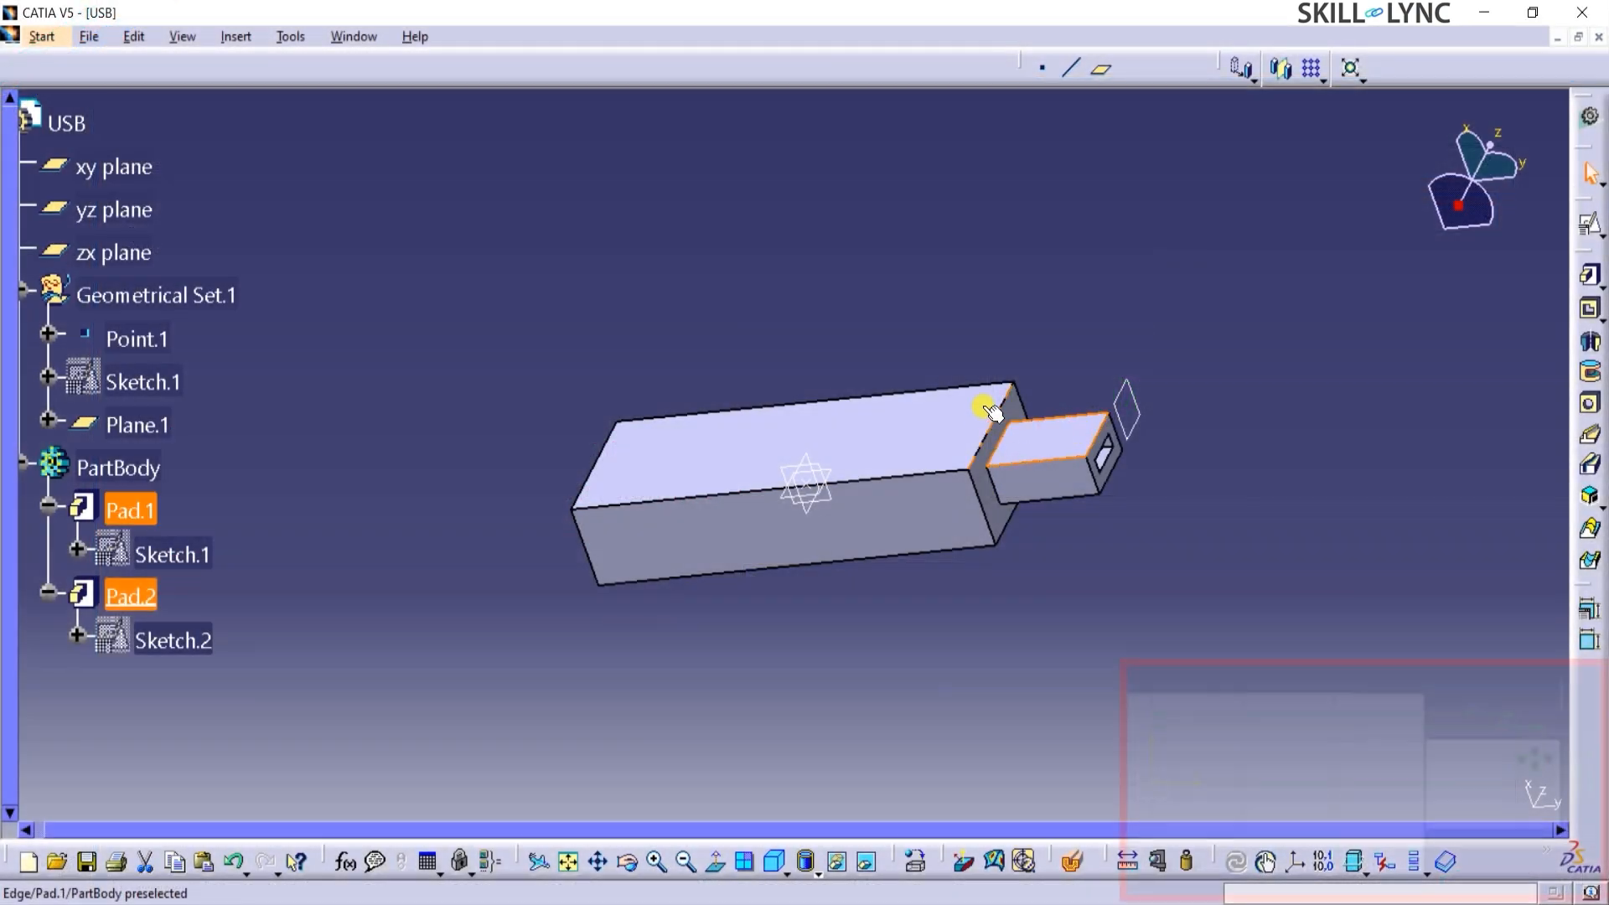
{"action": "left_click", "coordinate": [993, 410]}
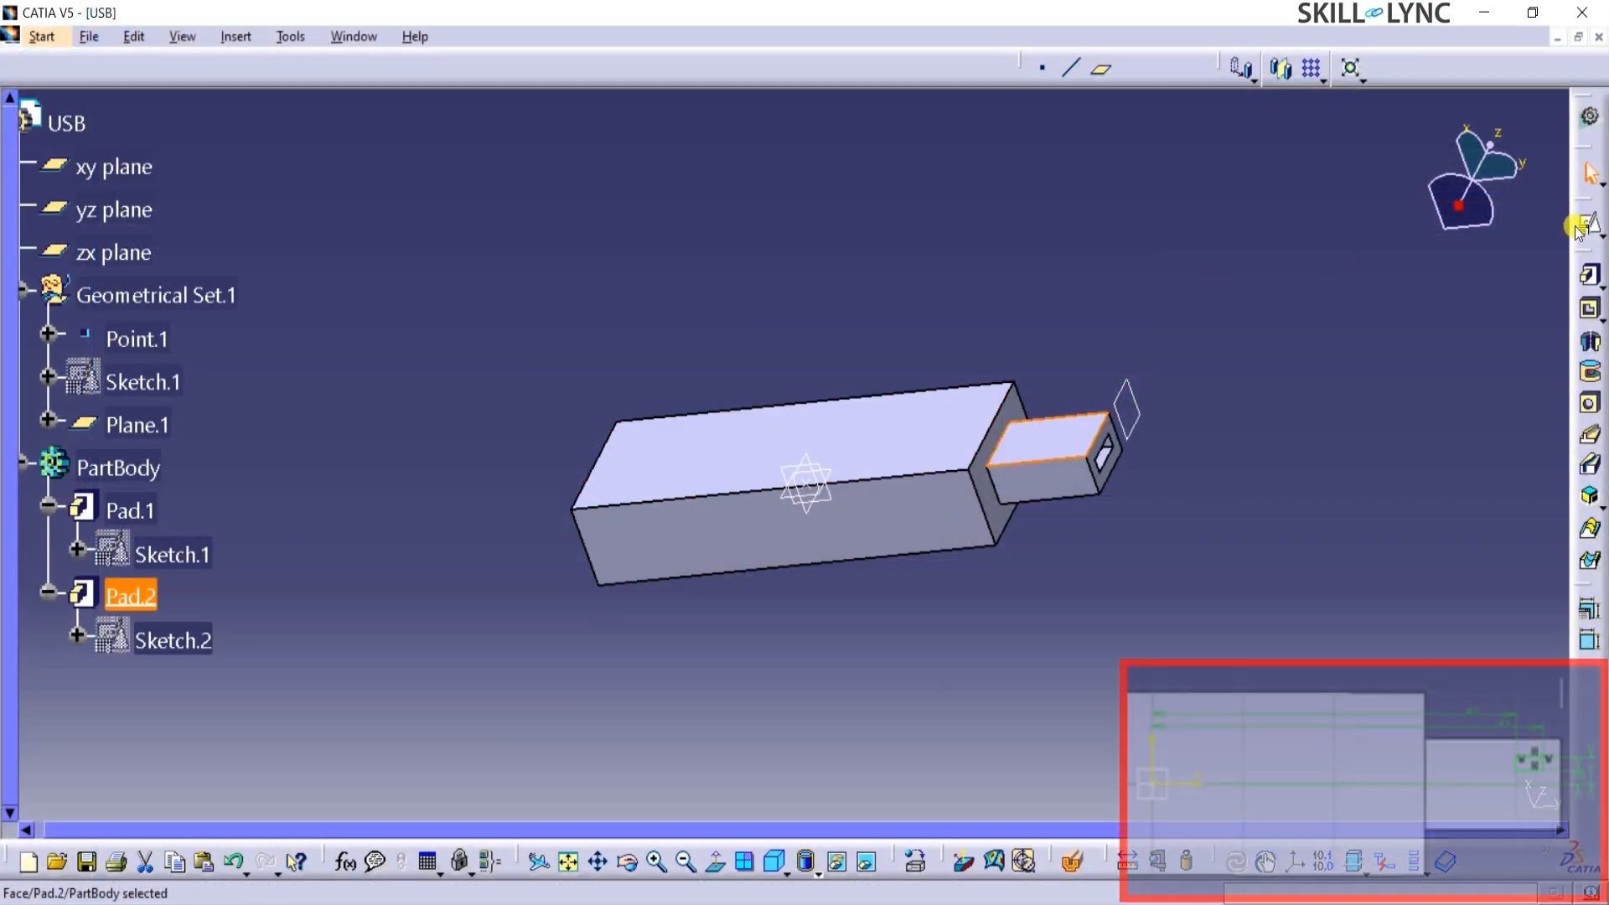
{"action": "left_click", "coordinate": [1590, 225]}
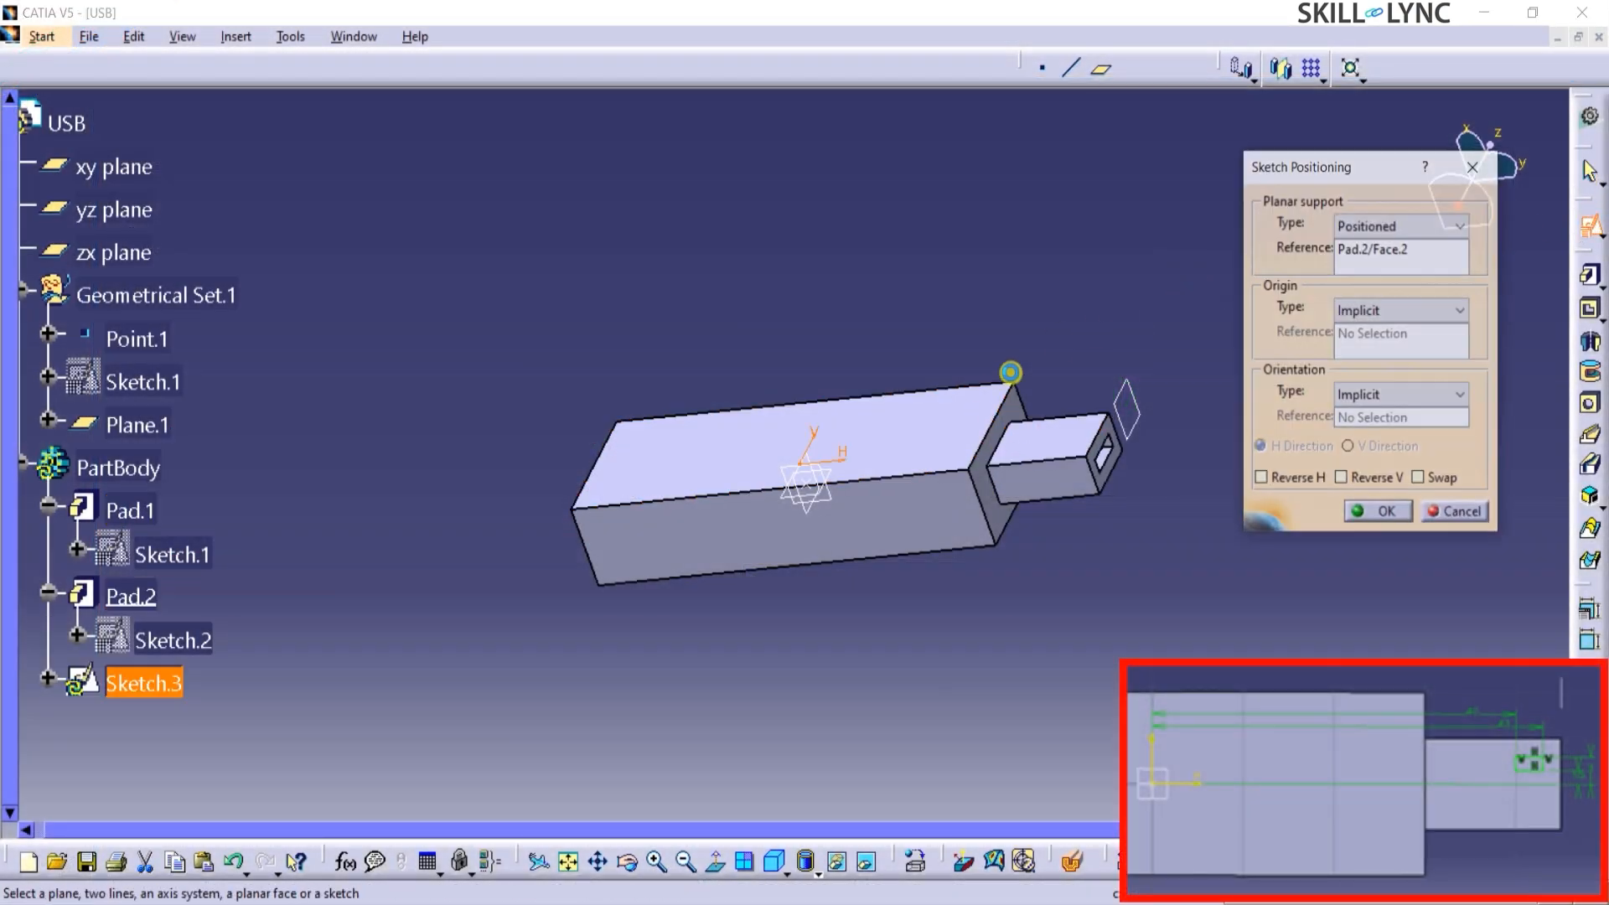
{"action": "left_click", "coordinate": [1392, 514]}
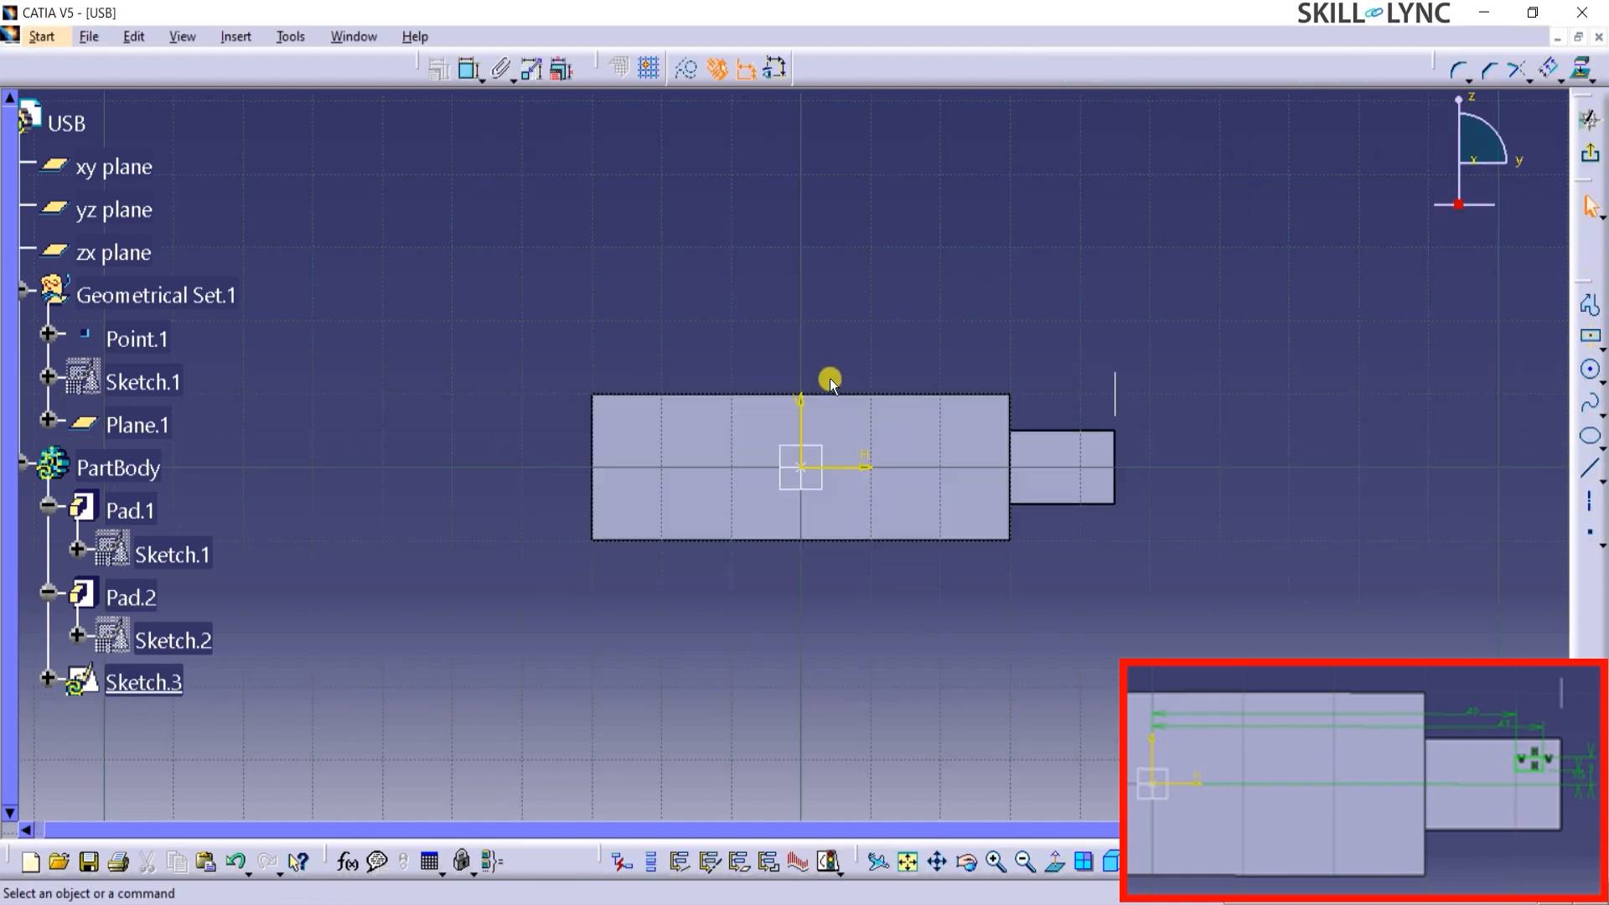
Sketch a small centered rectangle on the connector face, just above the horizontal axis near the connector's free end.
{"action": "left_click", "coordinate": [1590, 336]}
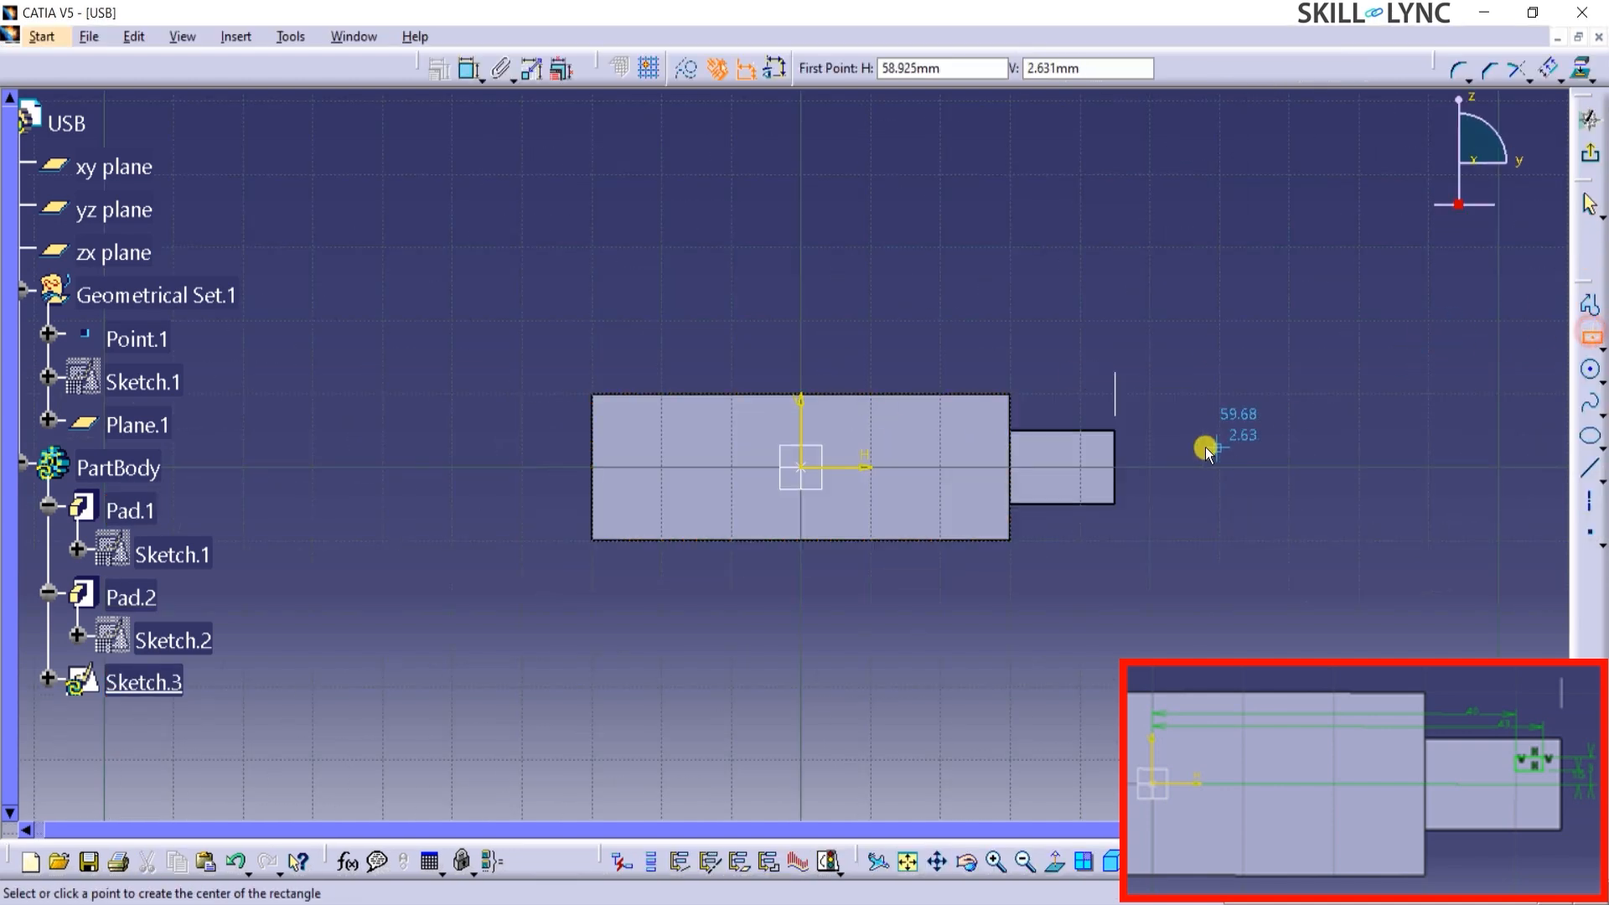
{"action": "left_click", "coordinate": [1070, 450]}
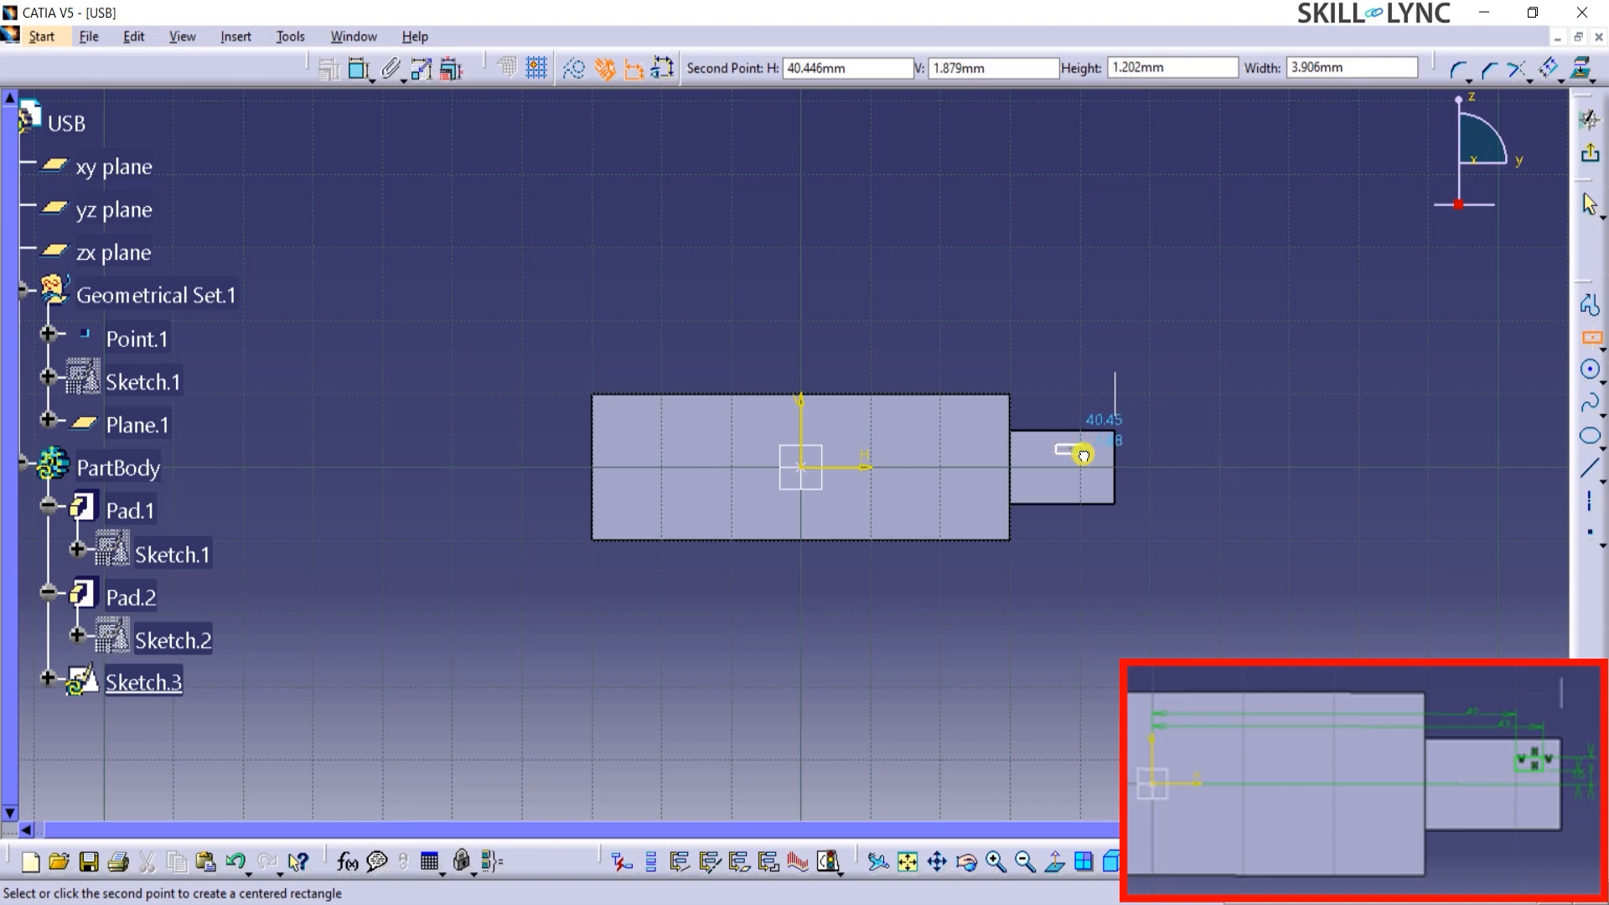
{"action": "left_click", "coordinate": [1088, 459]}
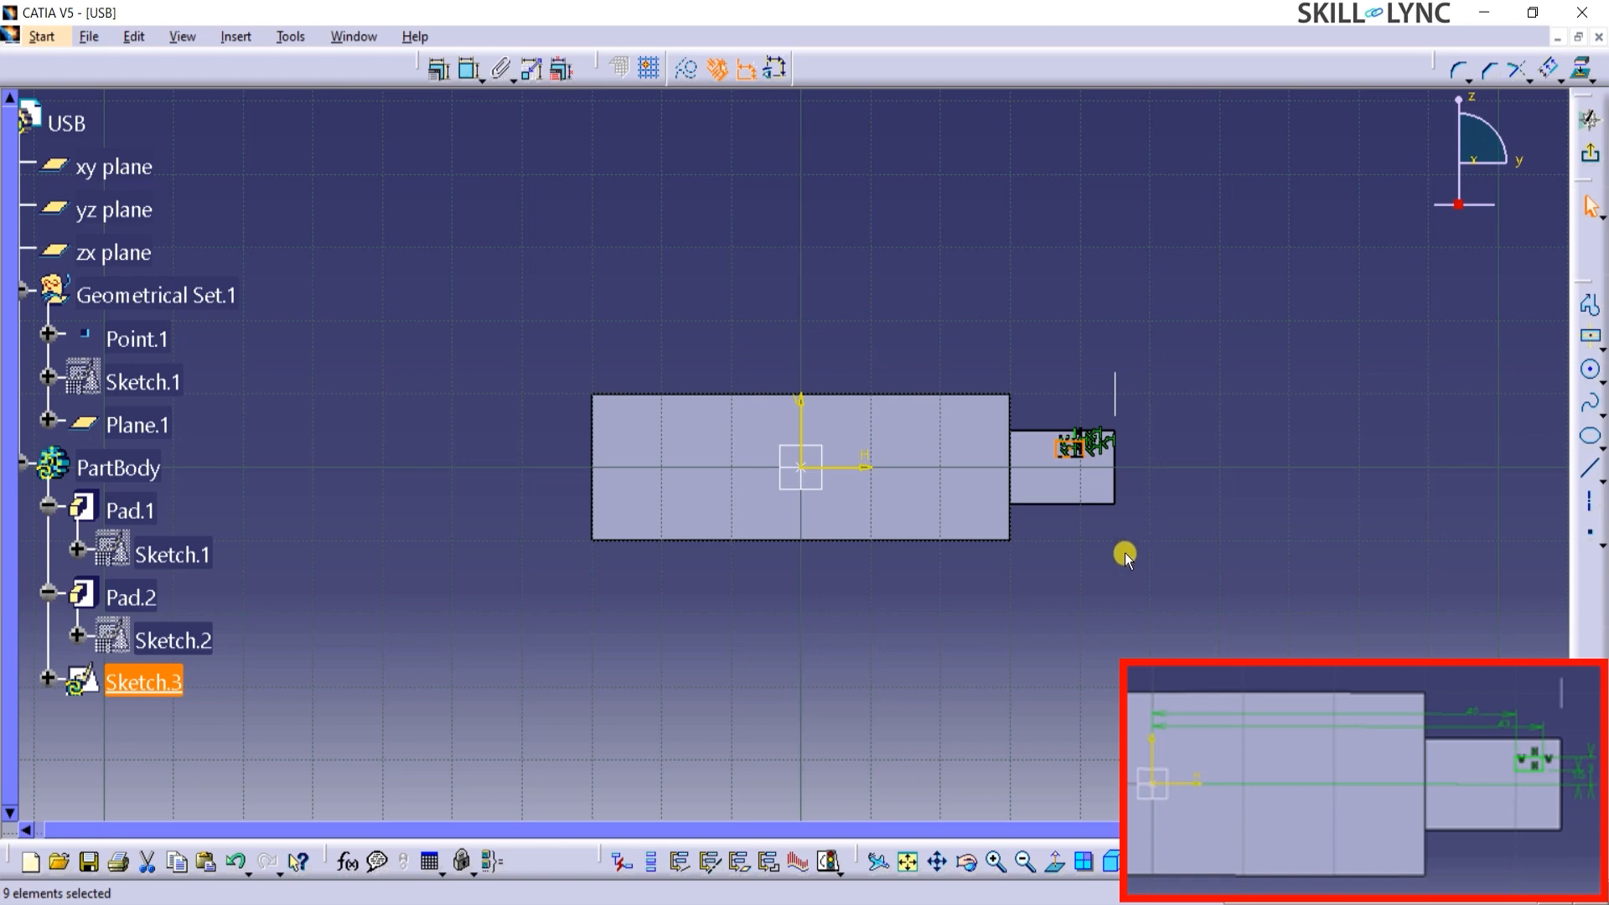
{"action": "mouse_move", "coordinate": [1124, 549]}
{"action": "middle_mouse_down"}
{"action": "mouse_move", "coordinate": [1160, 371]}
{"action": "mouse_move", "coordinate": [683, 372]}
{"action": "mouse_move", "coordinate": [712, 369]}
{"action": "middle_mouse_up"}
{"action": "left_click", "coordinate": [1457, 455]}
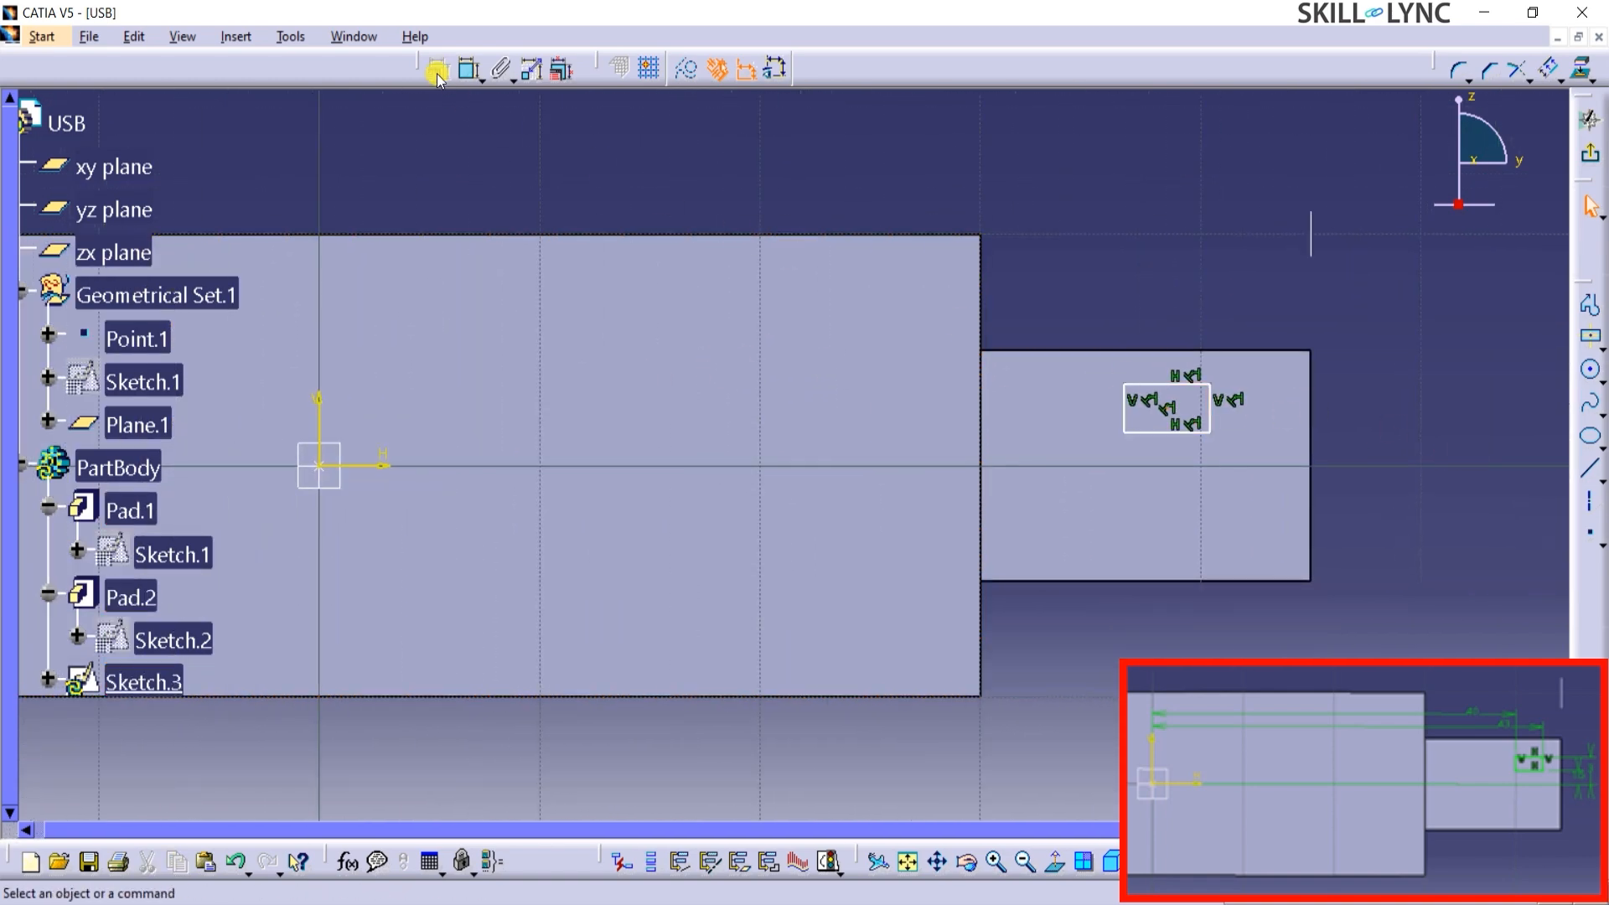
Constrain the small rectangle's side nearest the USB body to 40 mm from the vertical axis.
{"action": "left_click", "coordinate": [469, 77]}
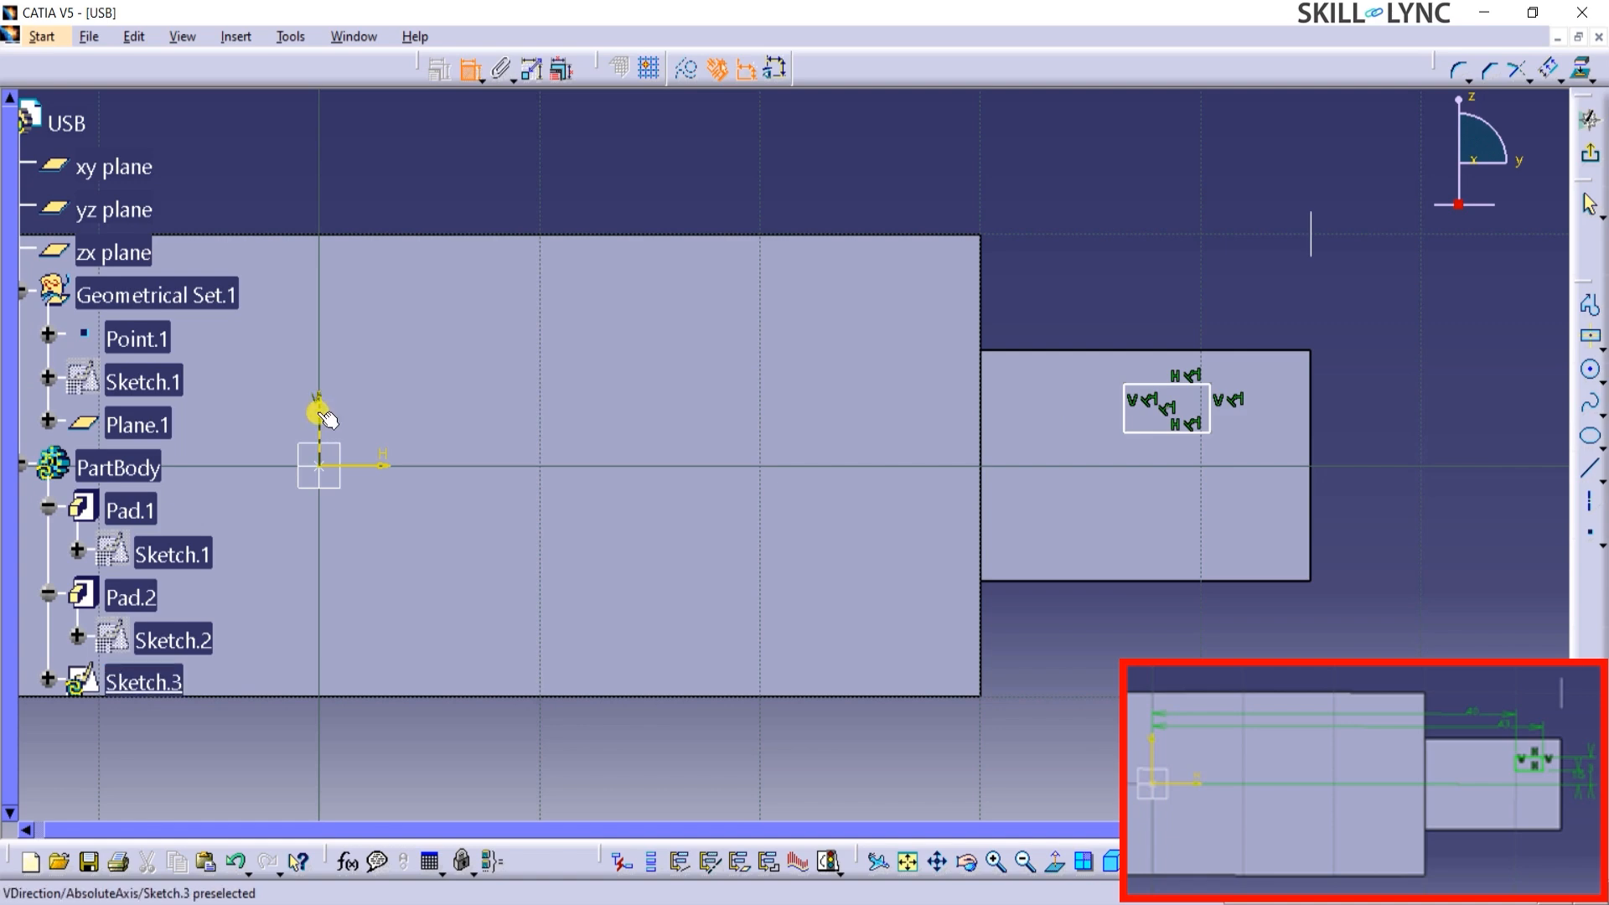
{"action": "left_click", "coordinate": [318, 409]}
{"action": "left_click", "coordinate": [1125, 406]}
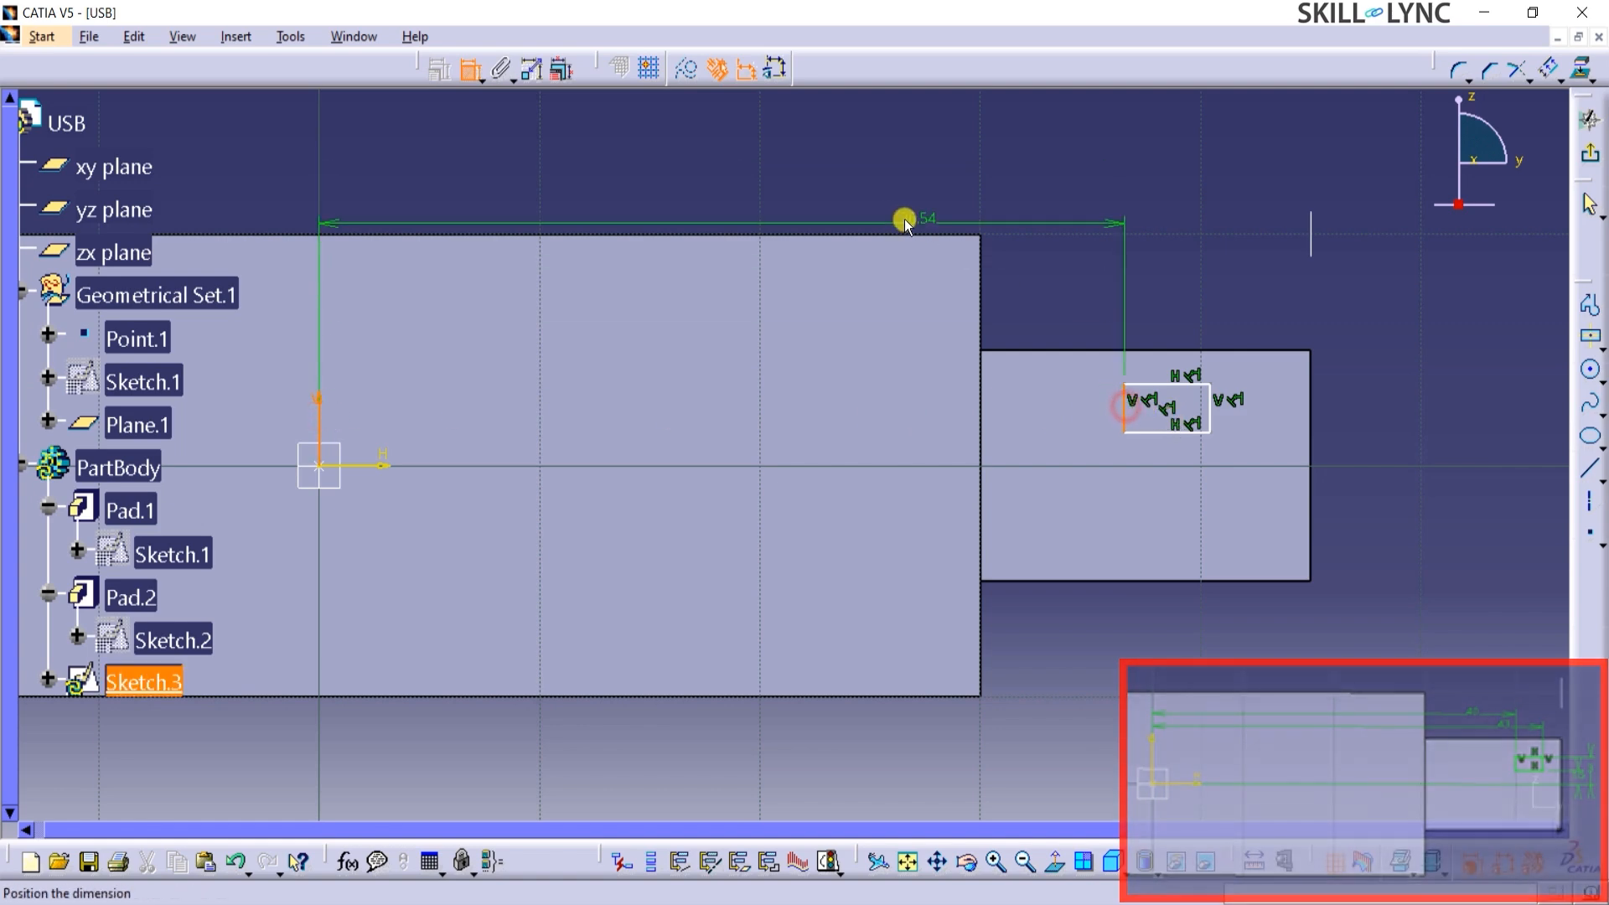
{"action": "left_click", "coordinate": [859, 203]}
{"action": "double_click", "coordinate": [859, 199]}
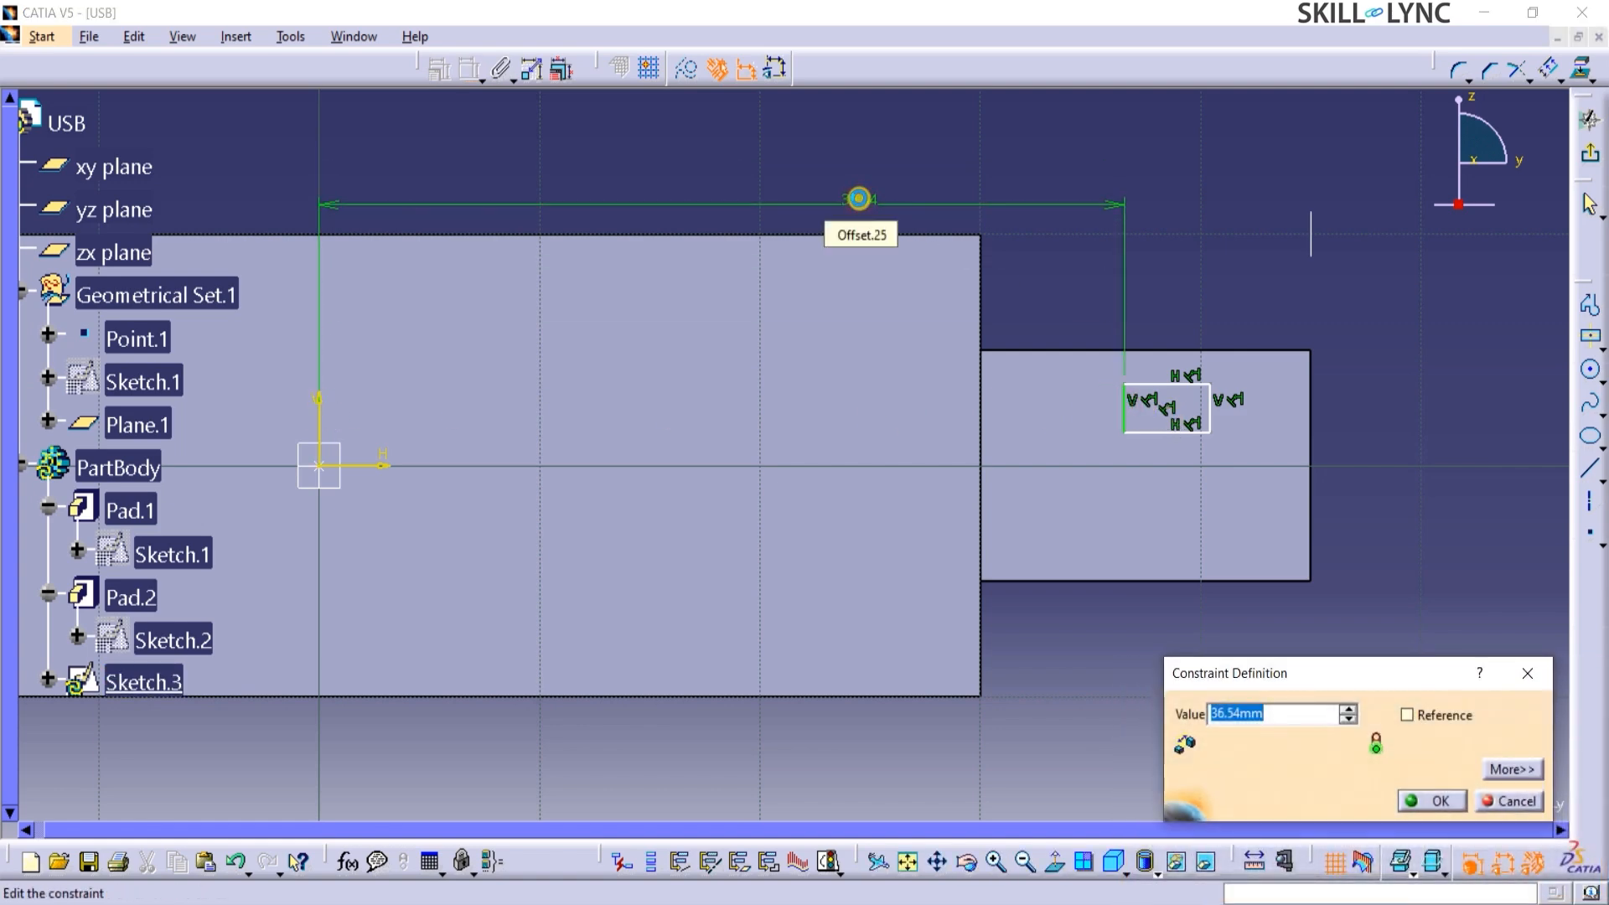
{"action": "key", "text": "Return"}
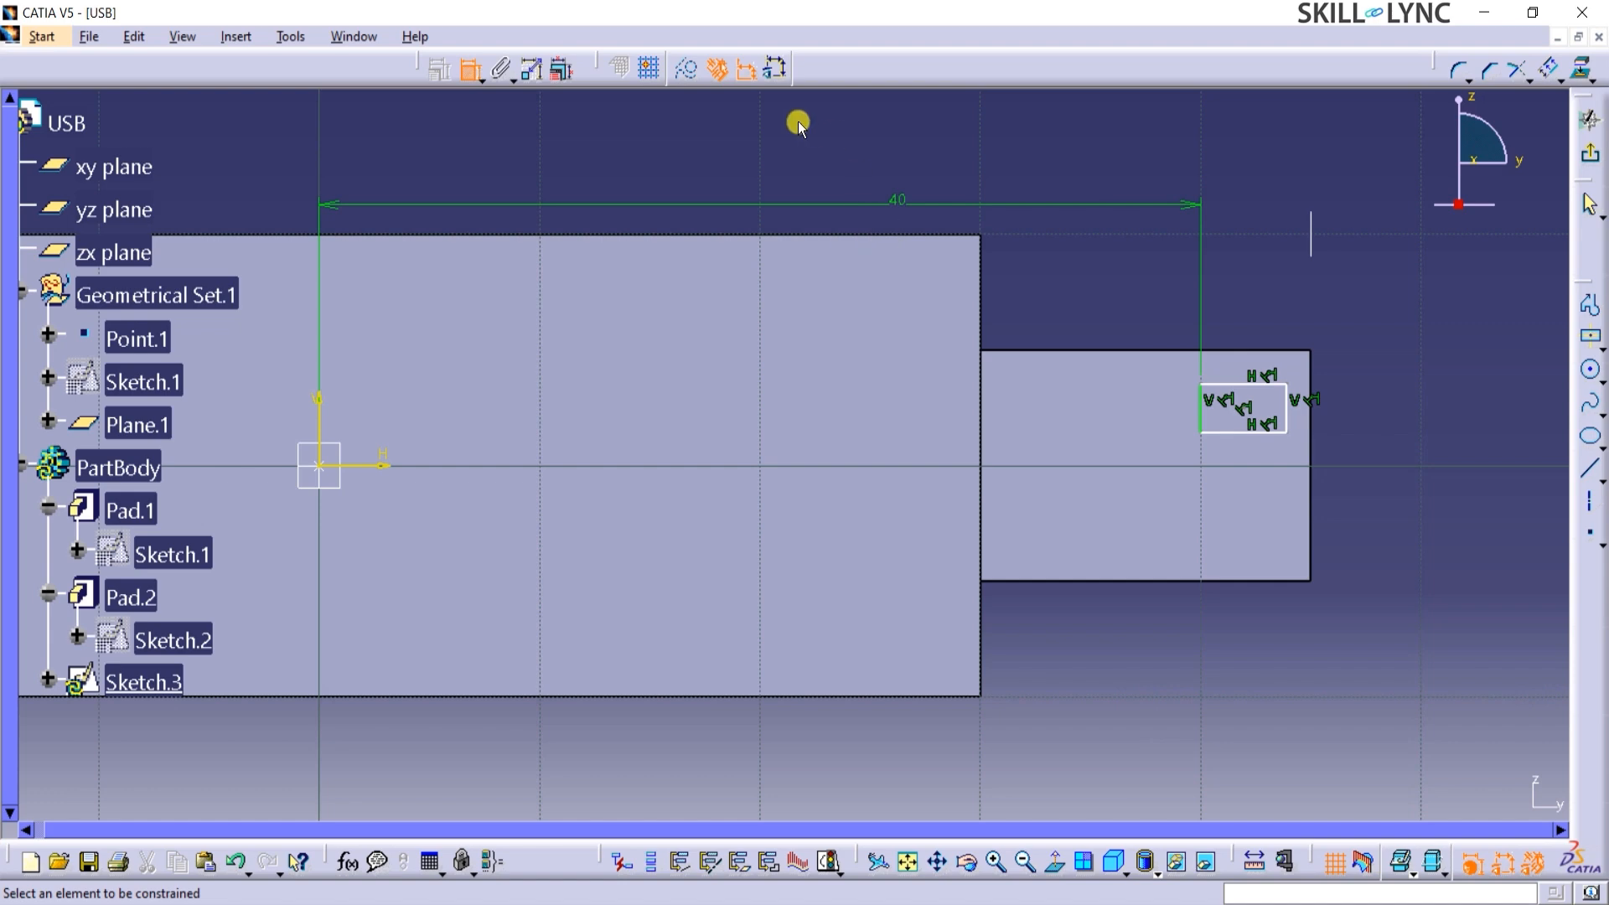
Constrain the rectangle's side nearest the connector's free end to 43 mm from the vertical axis.
{"action": "left_click", "coordinate": [322, 432]}
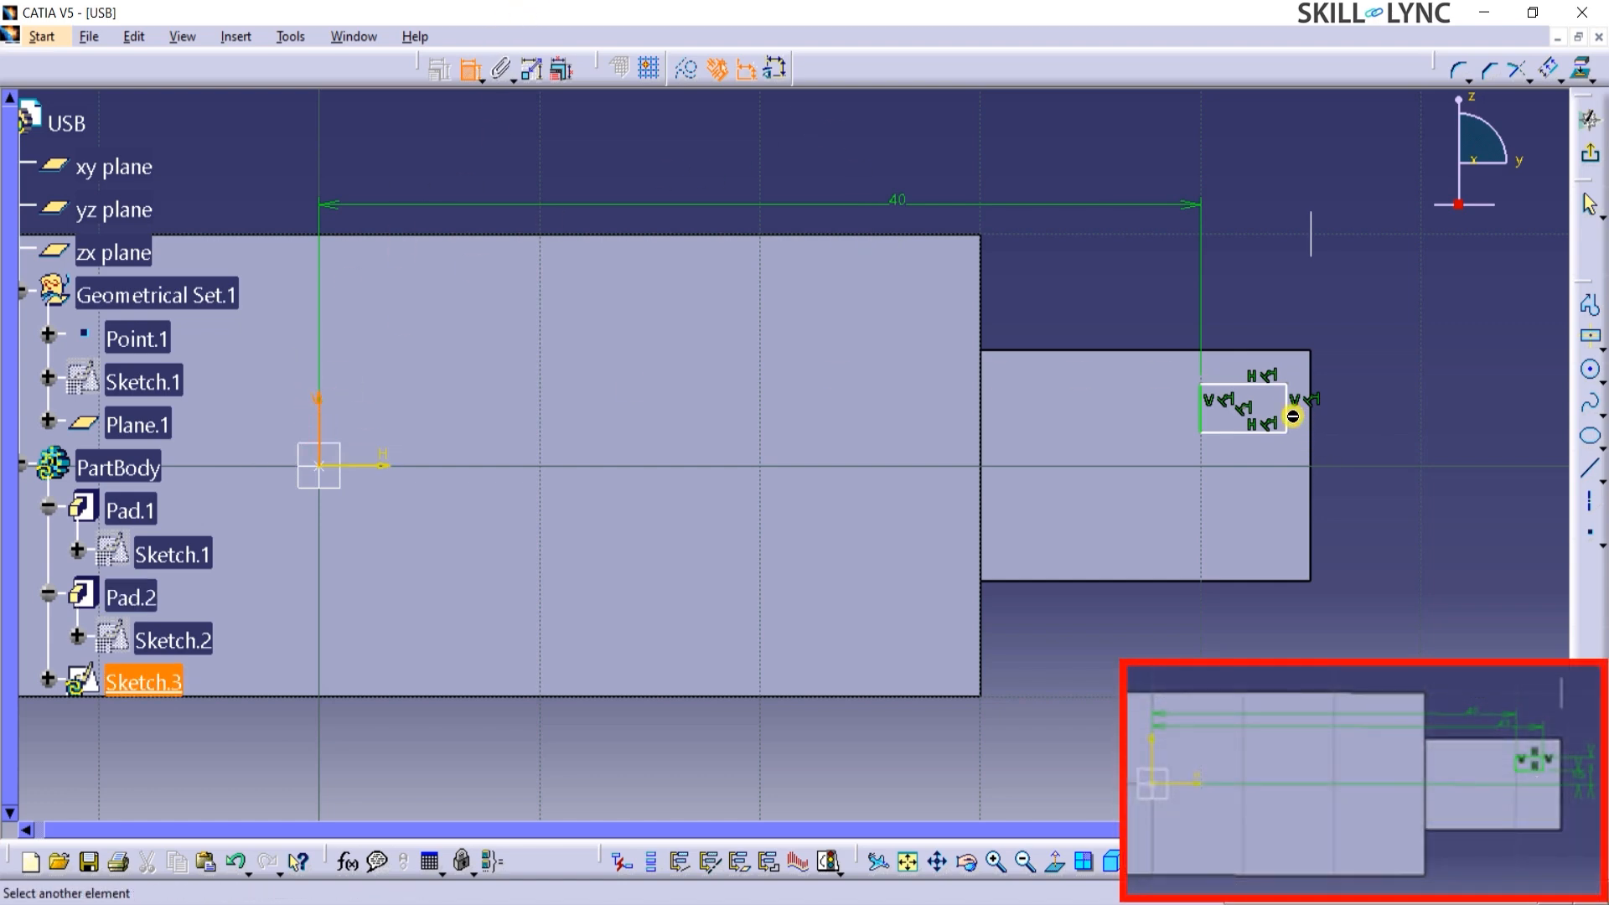
{"action": "left_click", "coordinate": [1297, 419]}
{"action": "left_click", "coordinate": [1079, 172]}
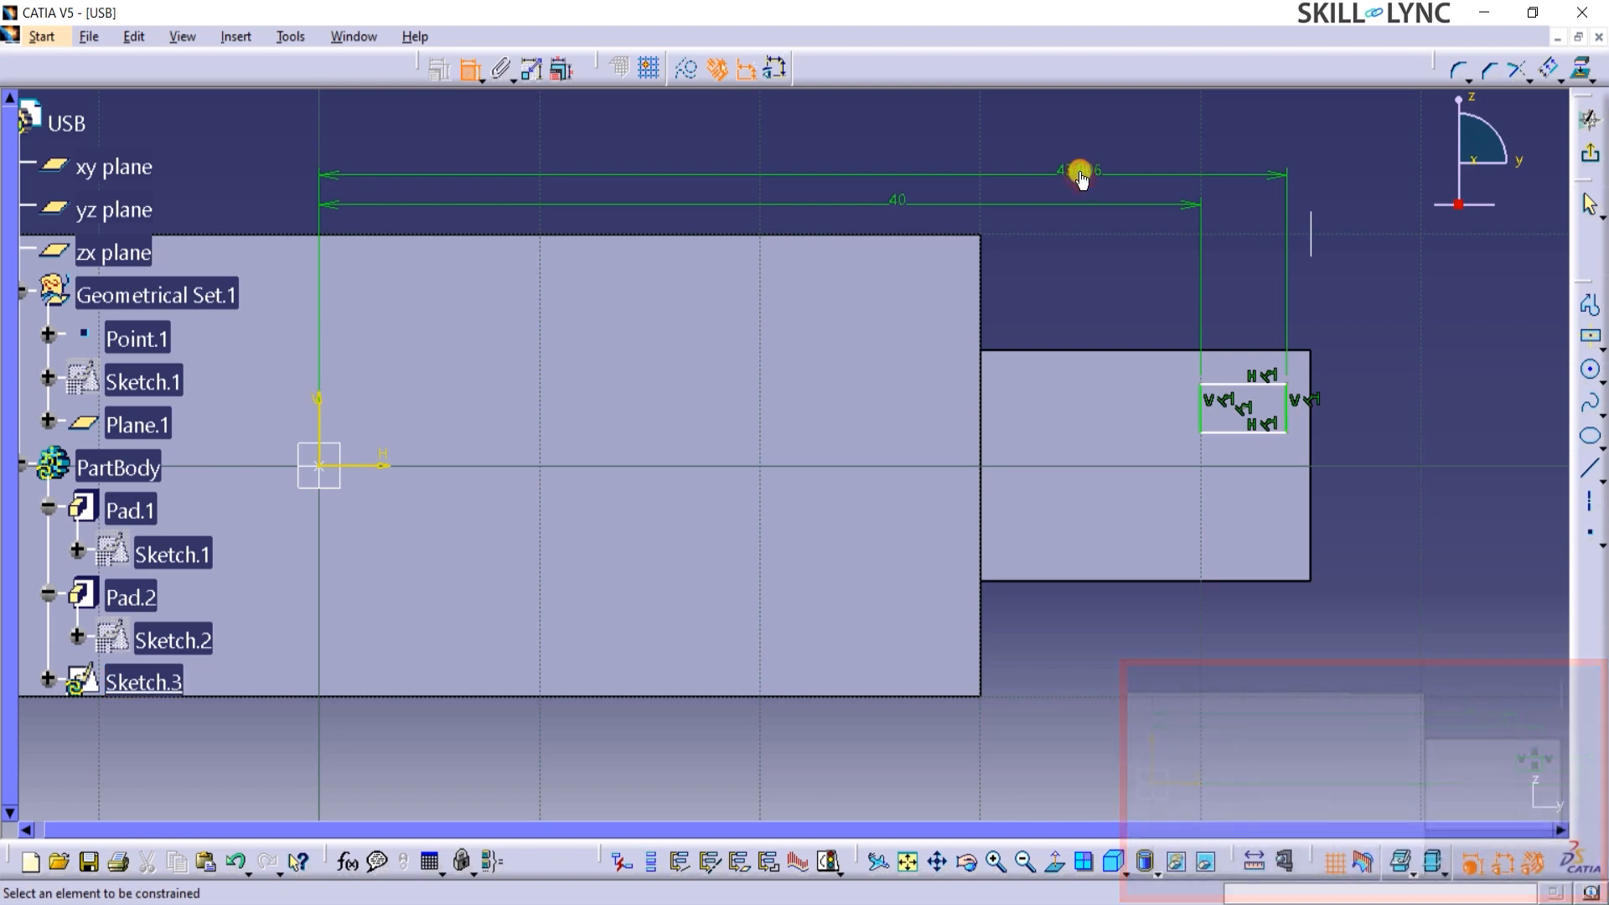
{"action": "double_click", "coordinate": [1080, 173]}
{"action": "type", "text": "43"}
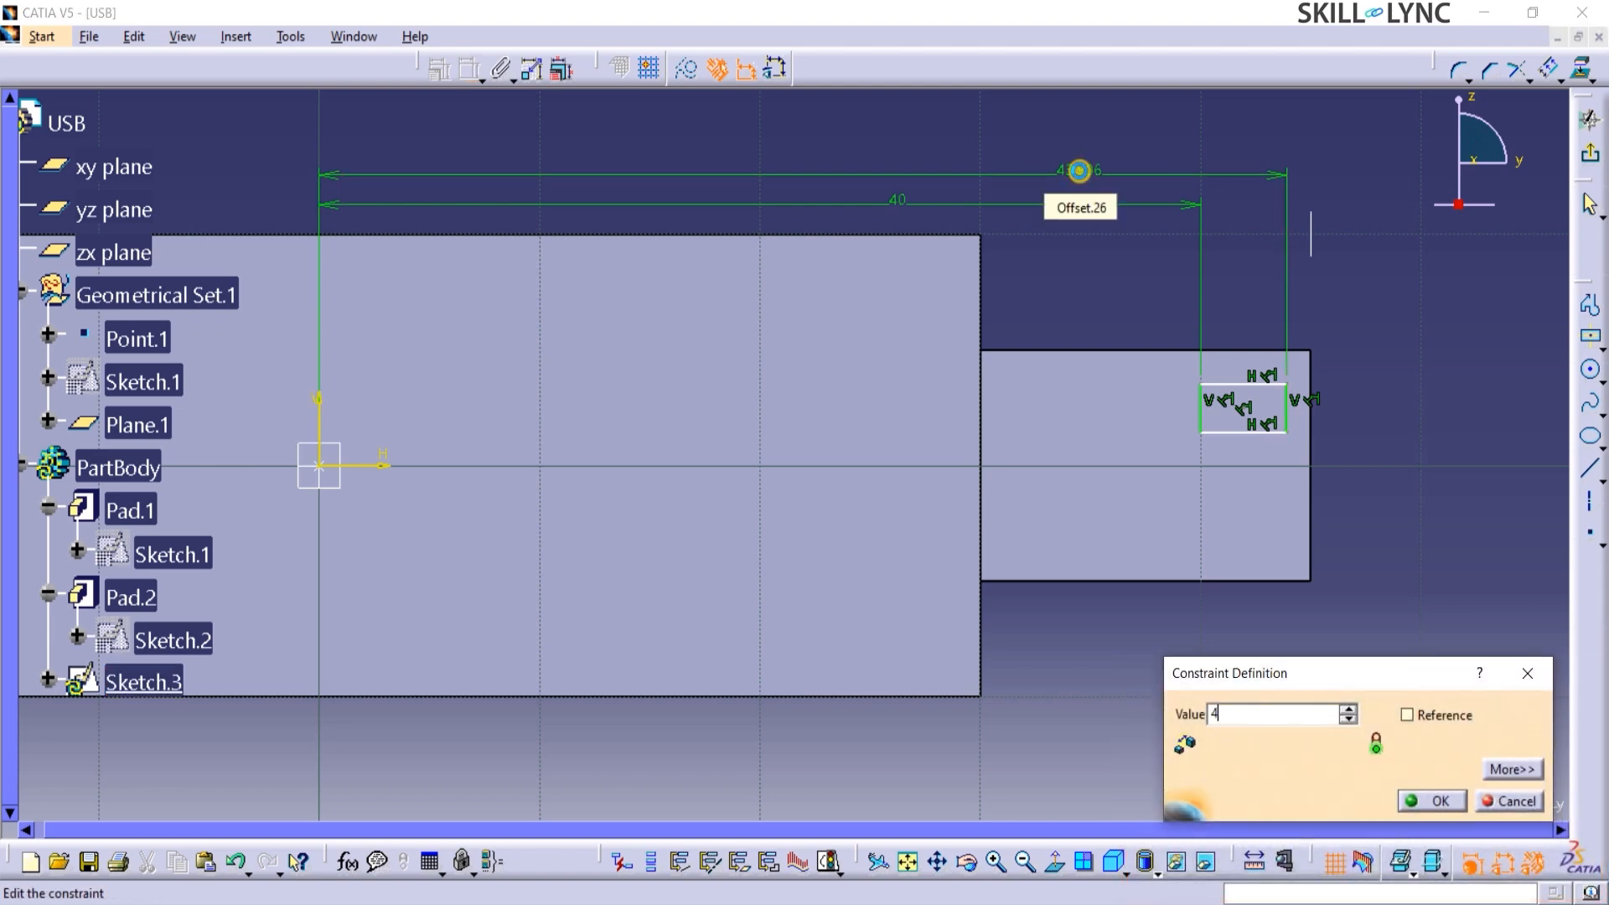
{"action": "key", "text": "Return"}
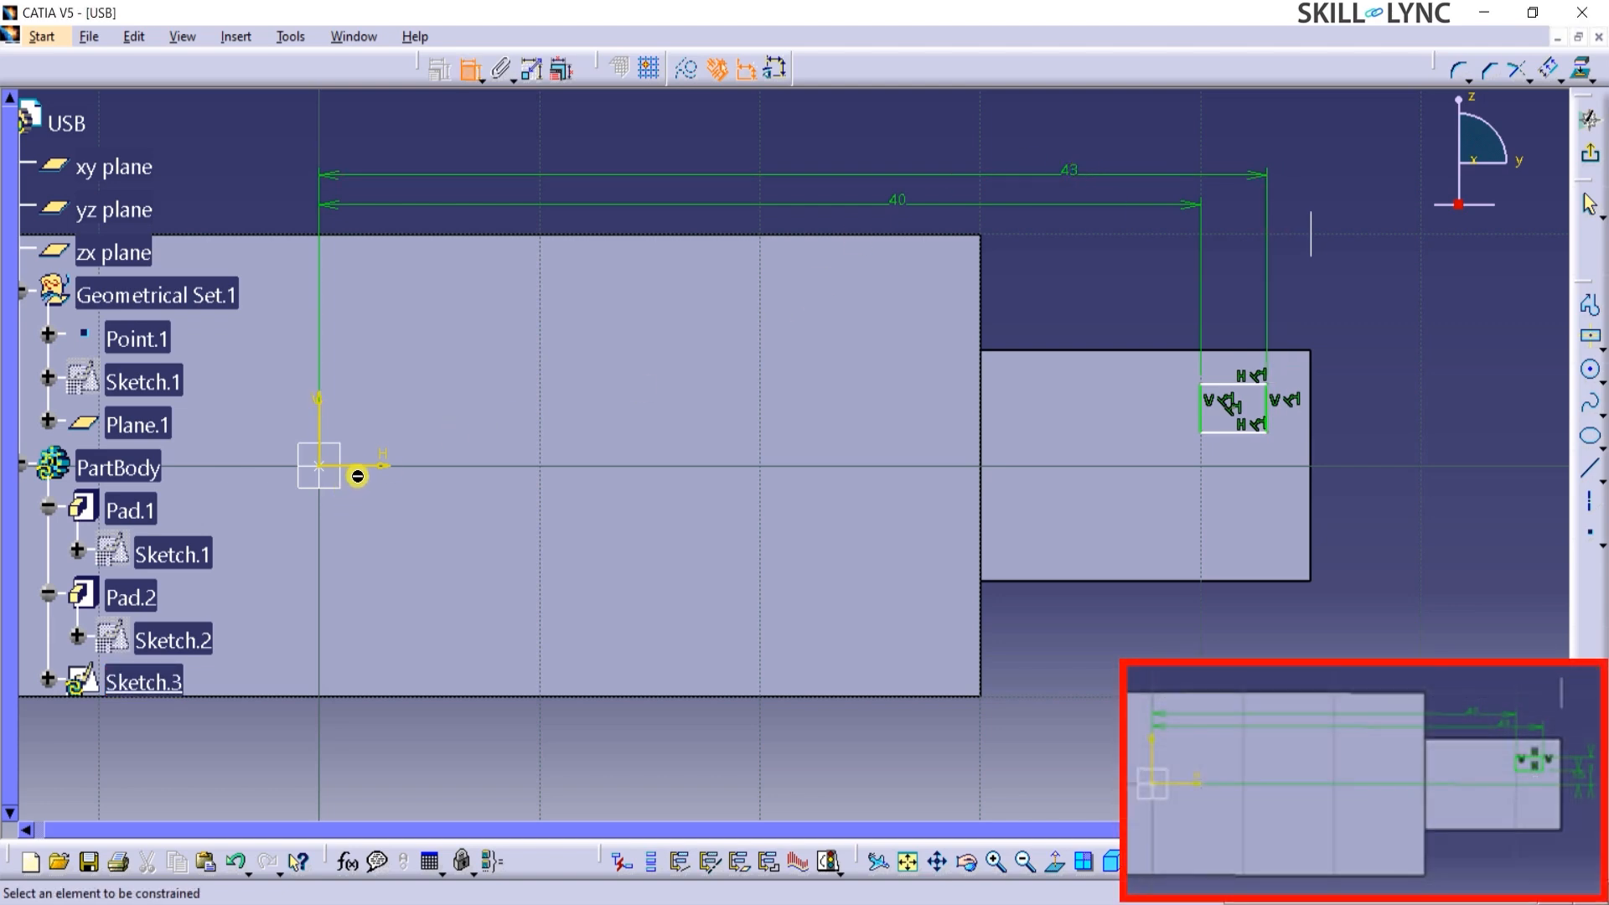
Constrain the rectangle's lower side to 1.5 mm from the horizontal axis.
{"action": "left_click", "coordinate": [362, 466]}
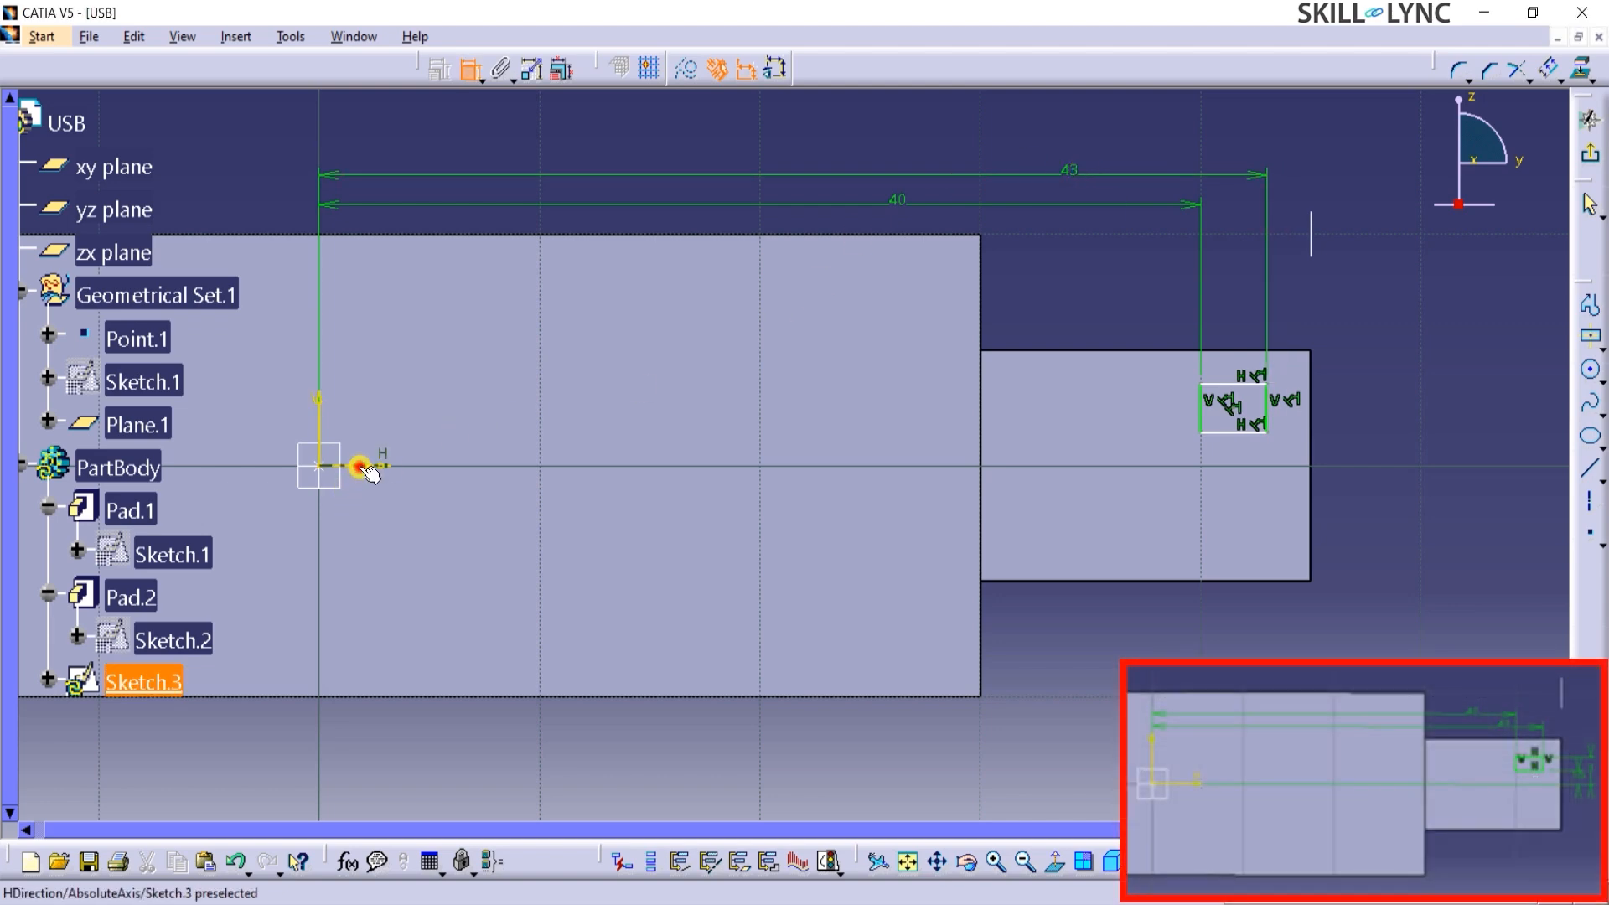
{"action": "left_click", "coordinate": [1232, 433]}
{"action": "left_click", "coordinate": [1387, 453]}
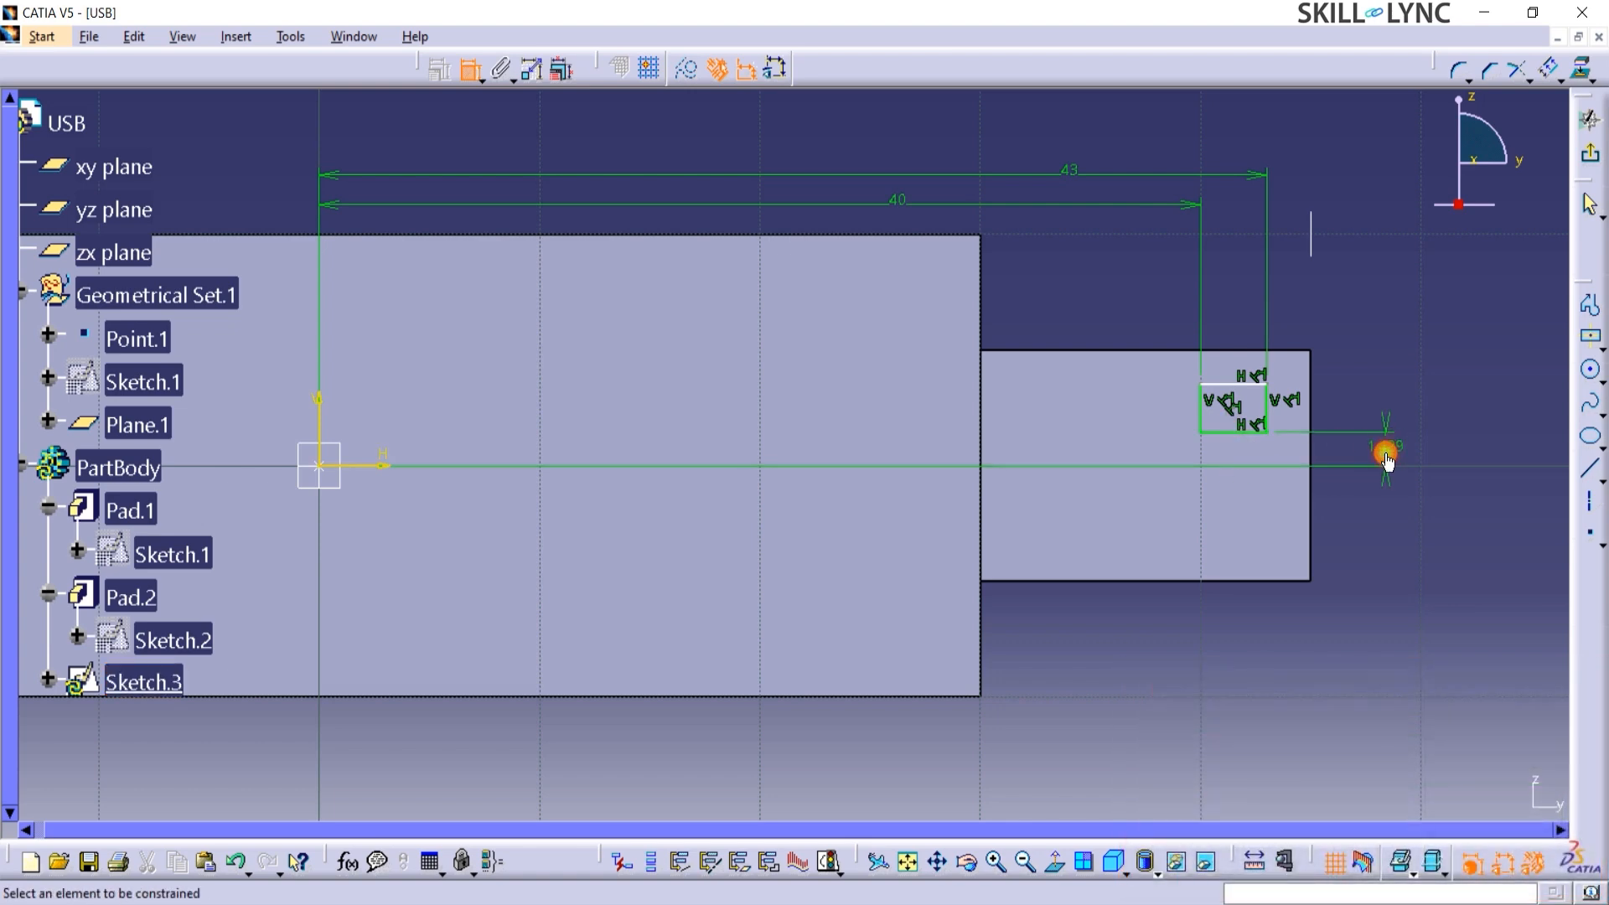
{"action": "double_click", "coordinate": [1385, 447]}
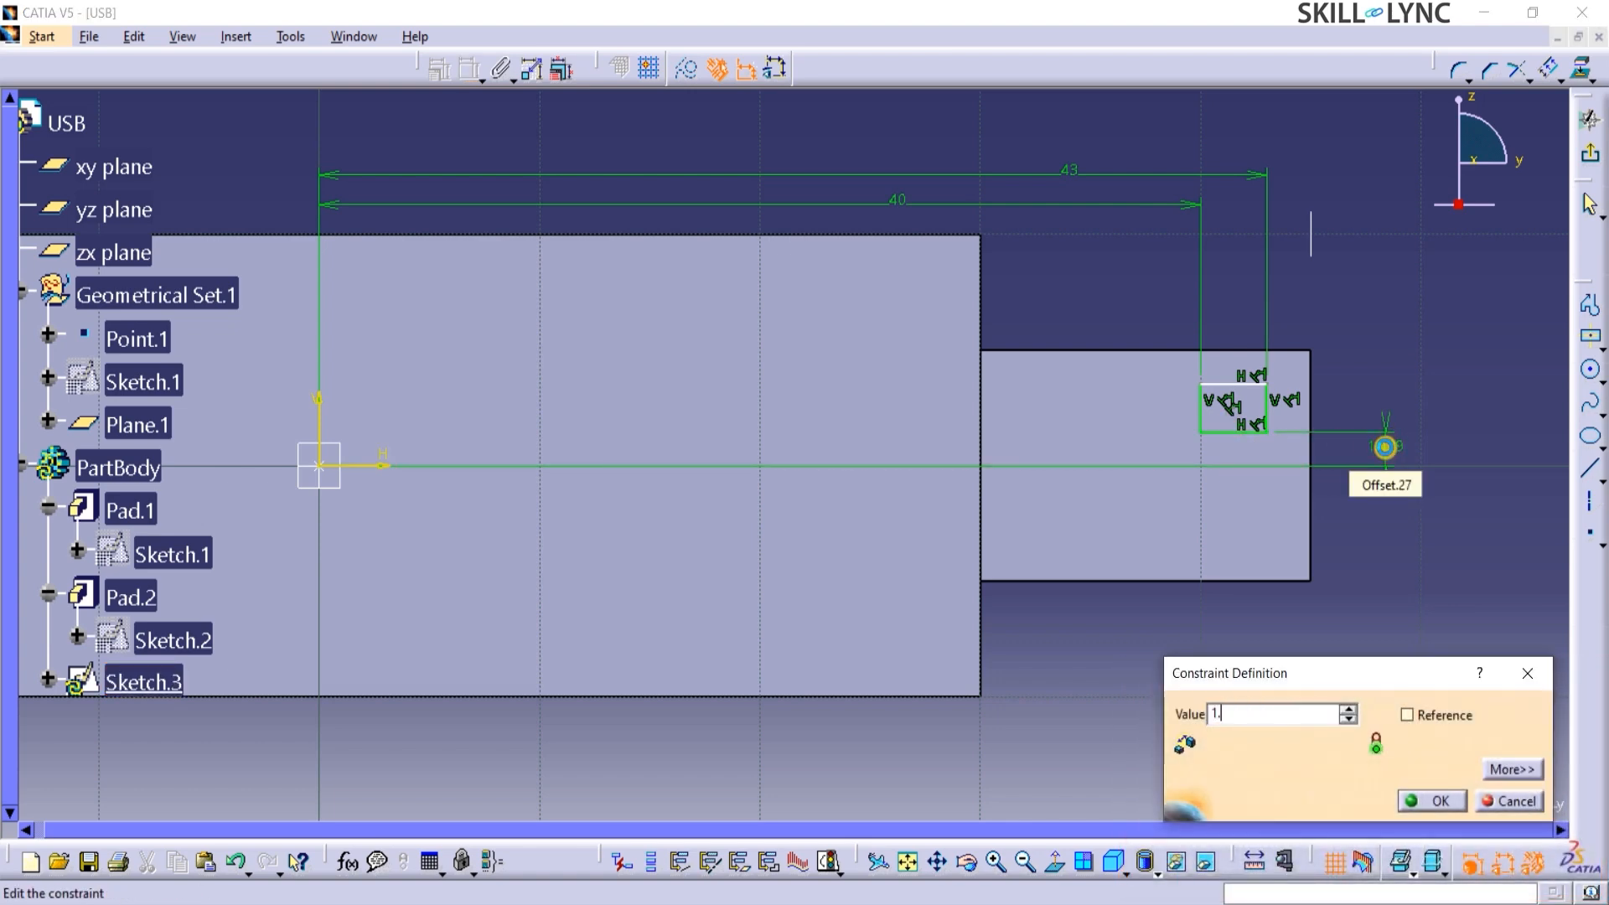
{"action": "key", "text": "Return"}
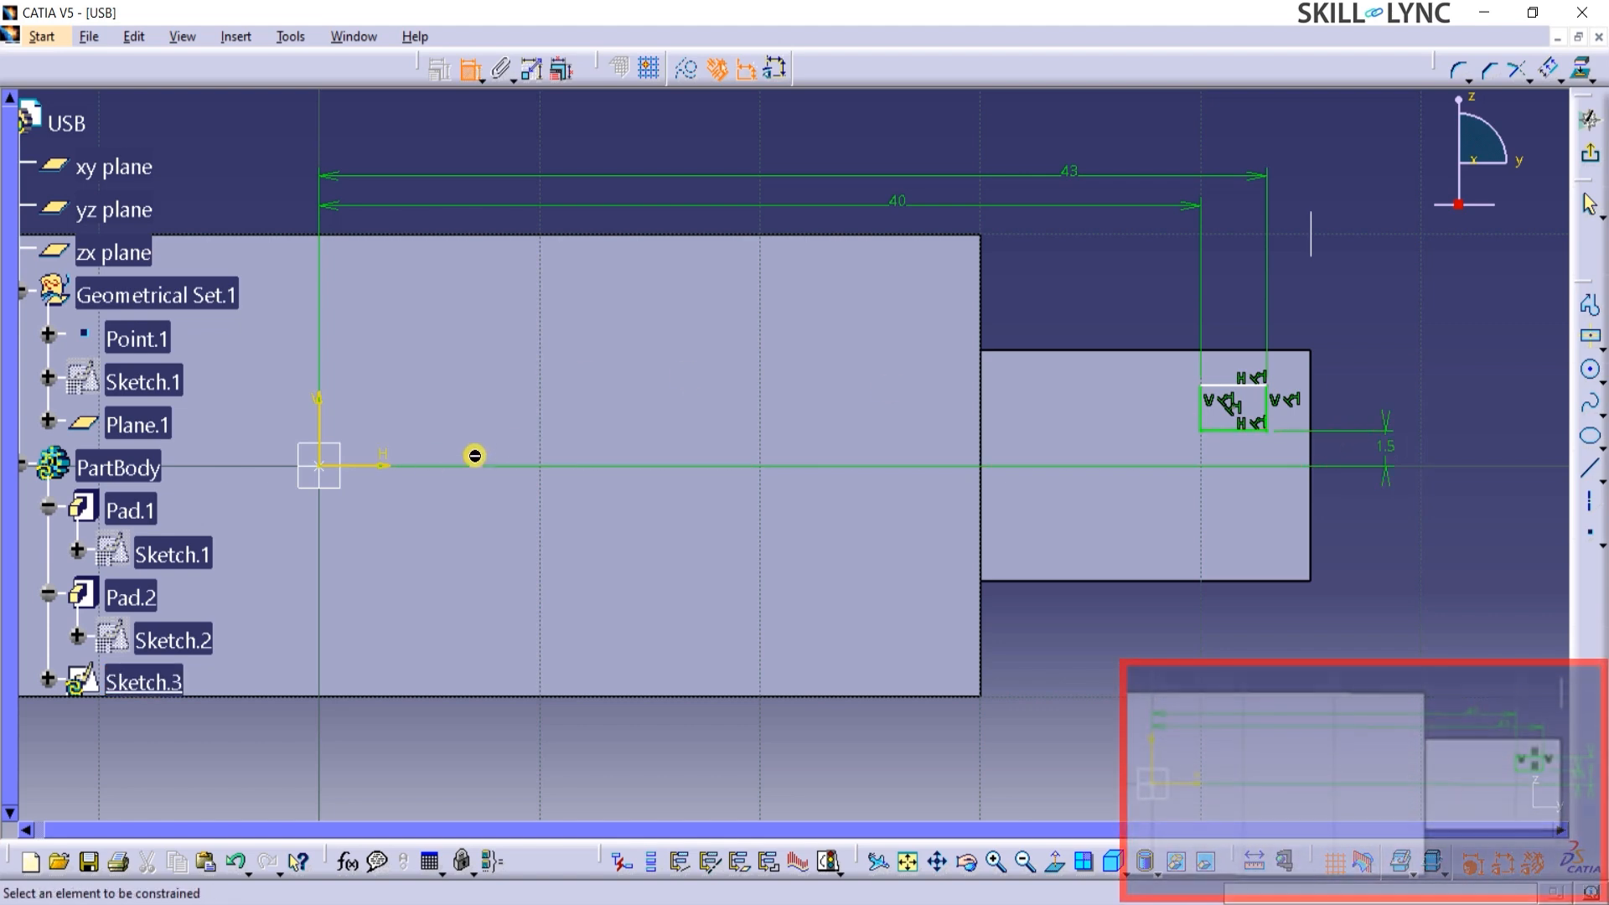
Constrain the rectangle's upper side to 3 mm from the horizontal axis and exit the sketch.
{"action": "left_click", "coordinate": [347, 470]}
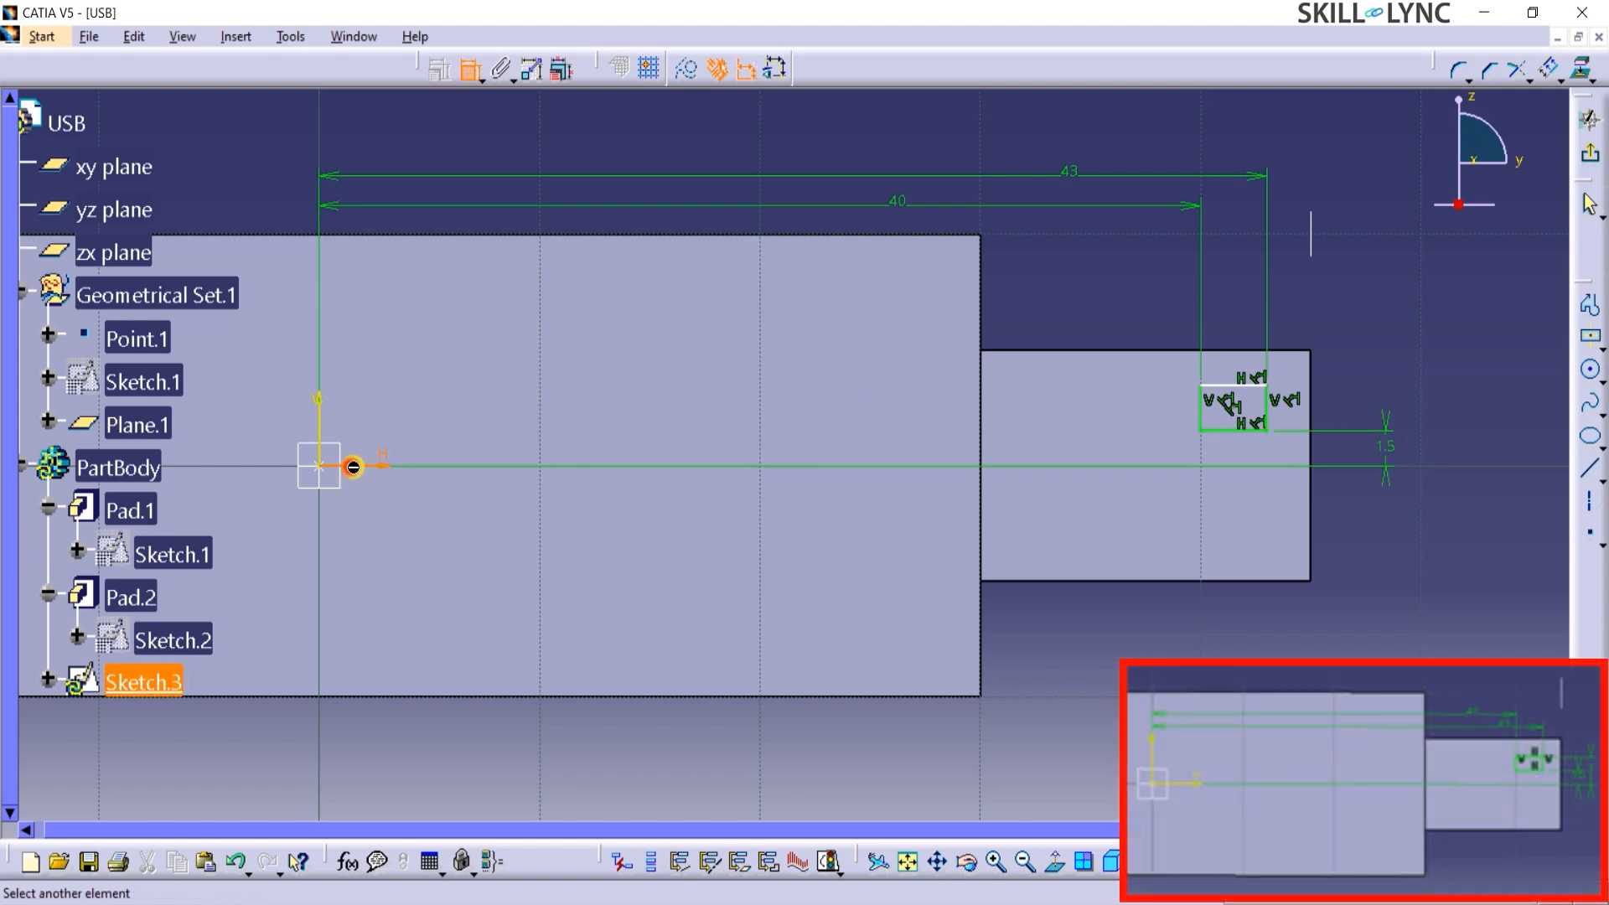
{"action": "left_click", "coordinate": [1247, 396]}
{"action": "left_click", "coordinate": [1411, 359]}
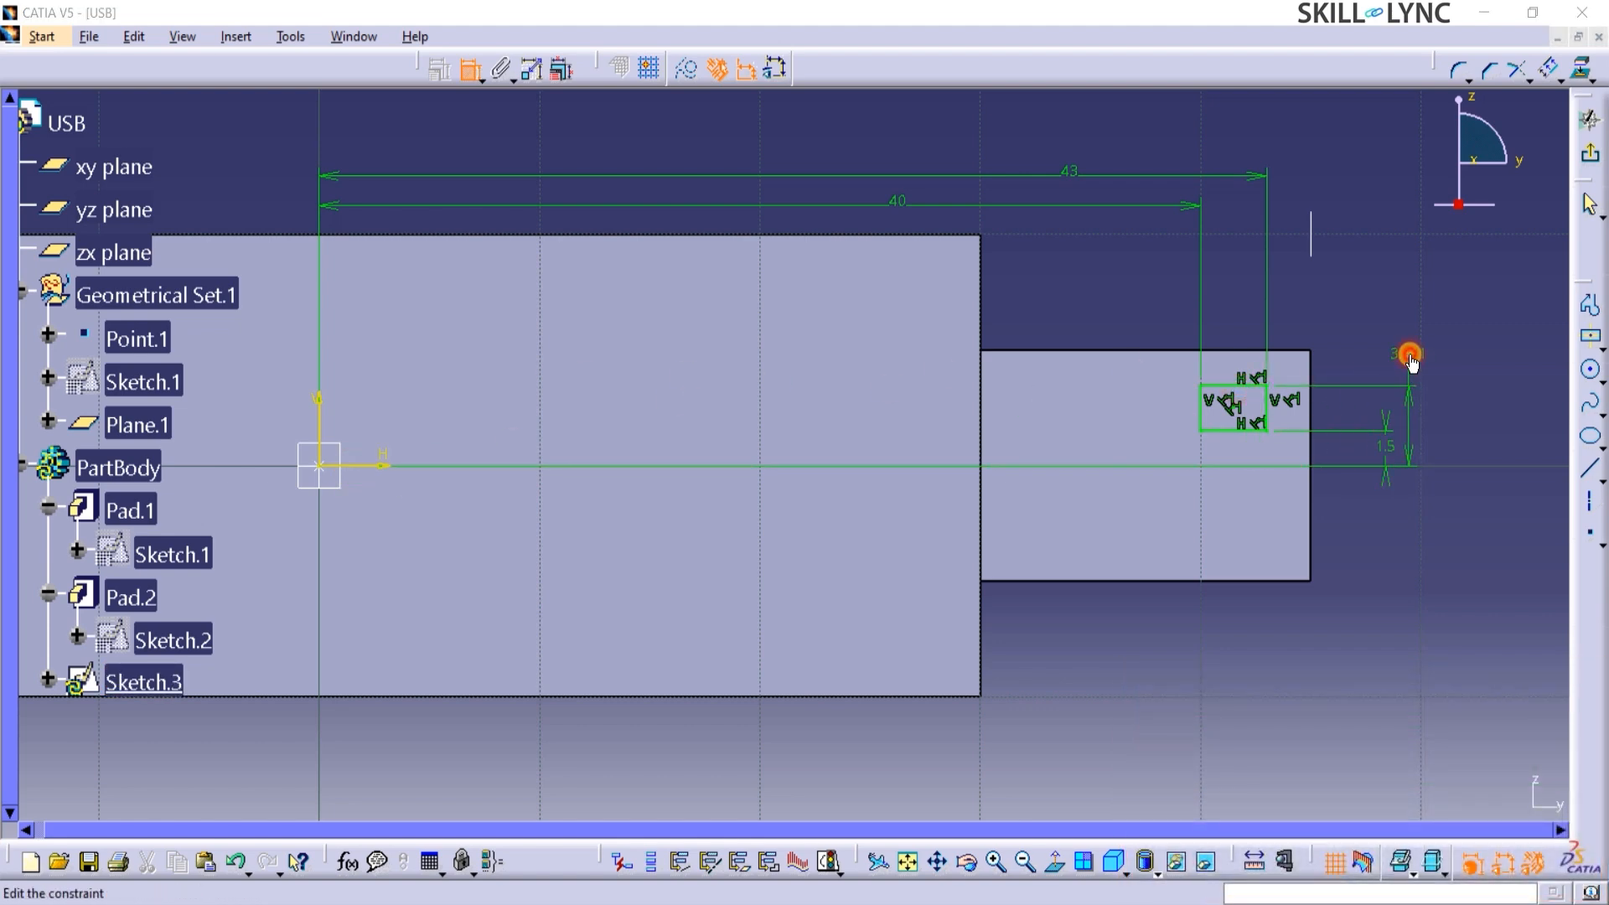
{"action": "double_click", "coordinate": [1411, 359]}
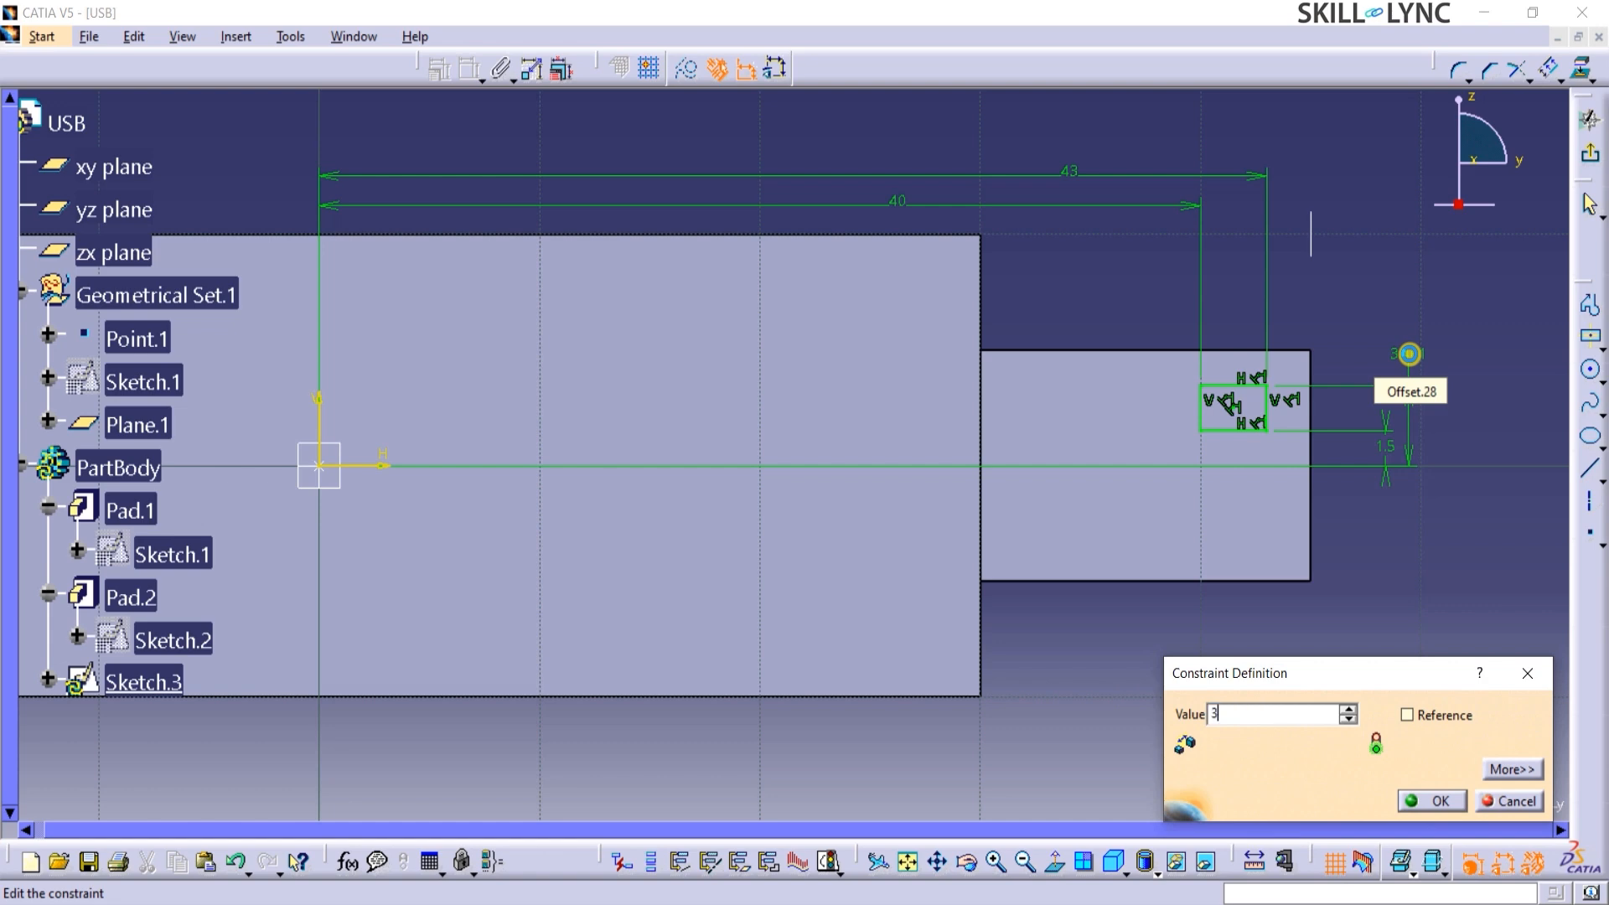
{"action": "type", "text": "3"}
{"action": "key", "text": "Return"}
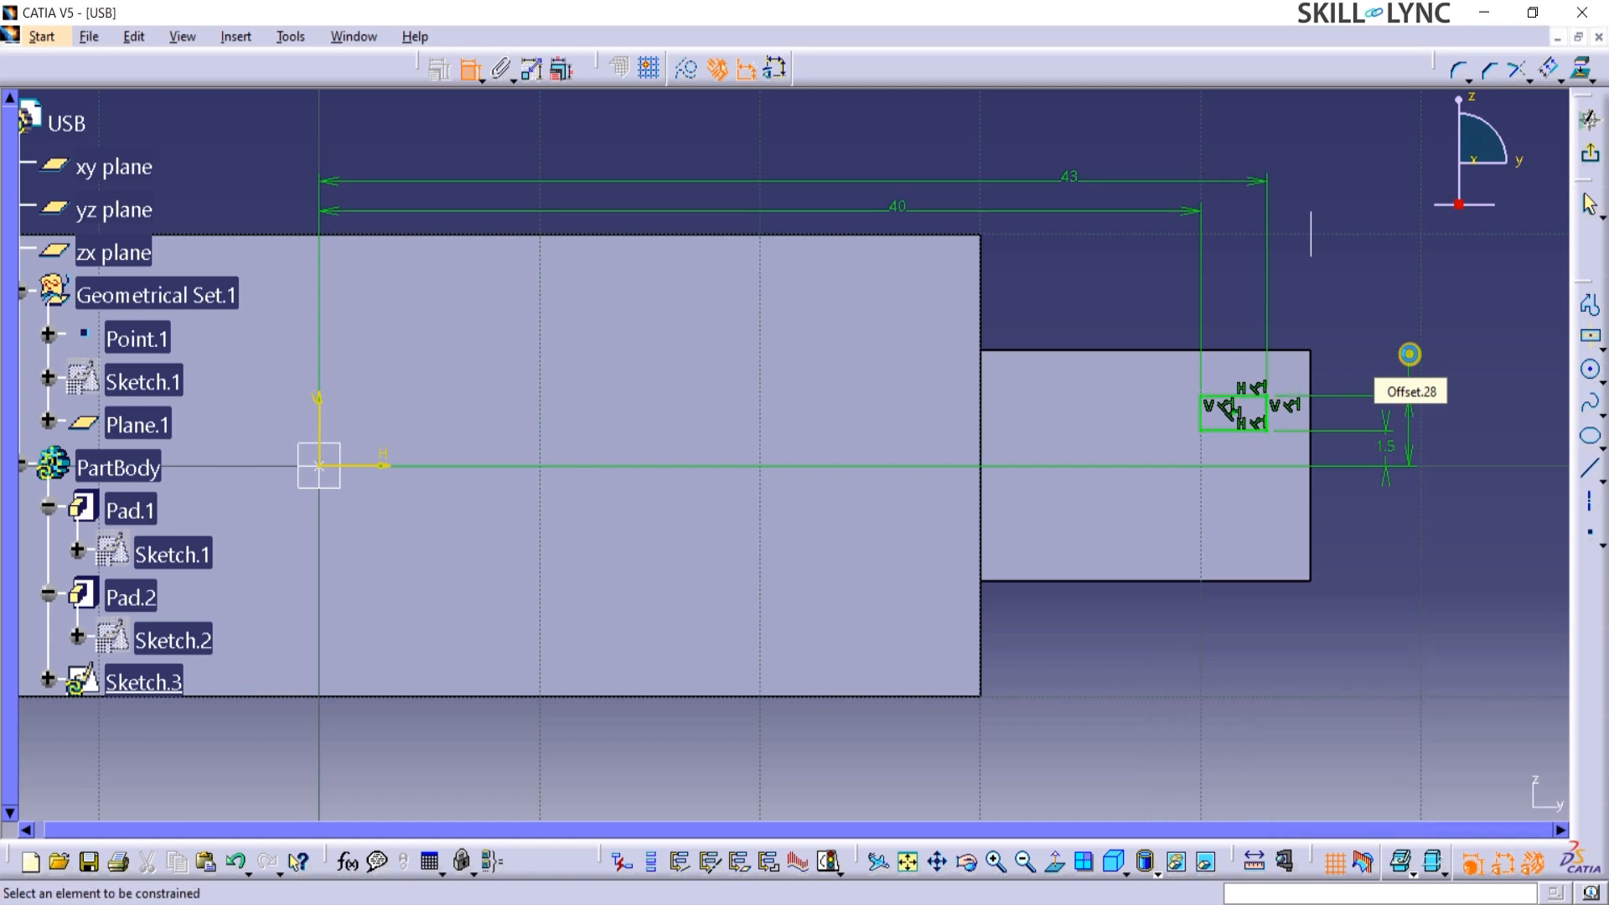
{"action": "left_click", "coordinate": [1596, 160]}
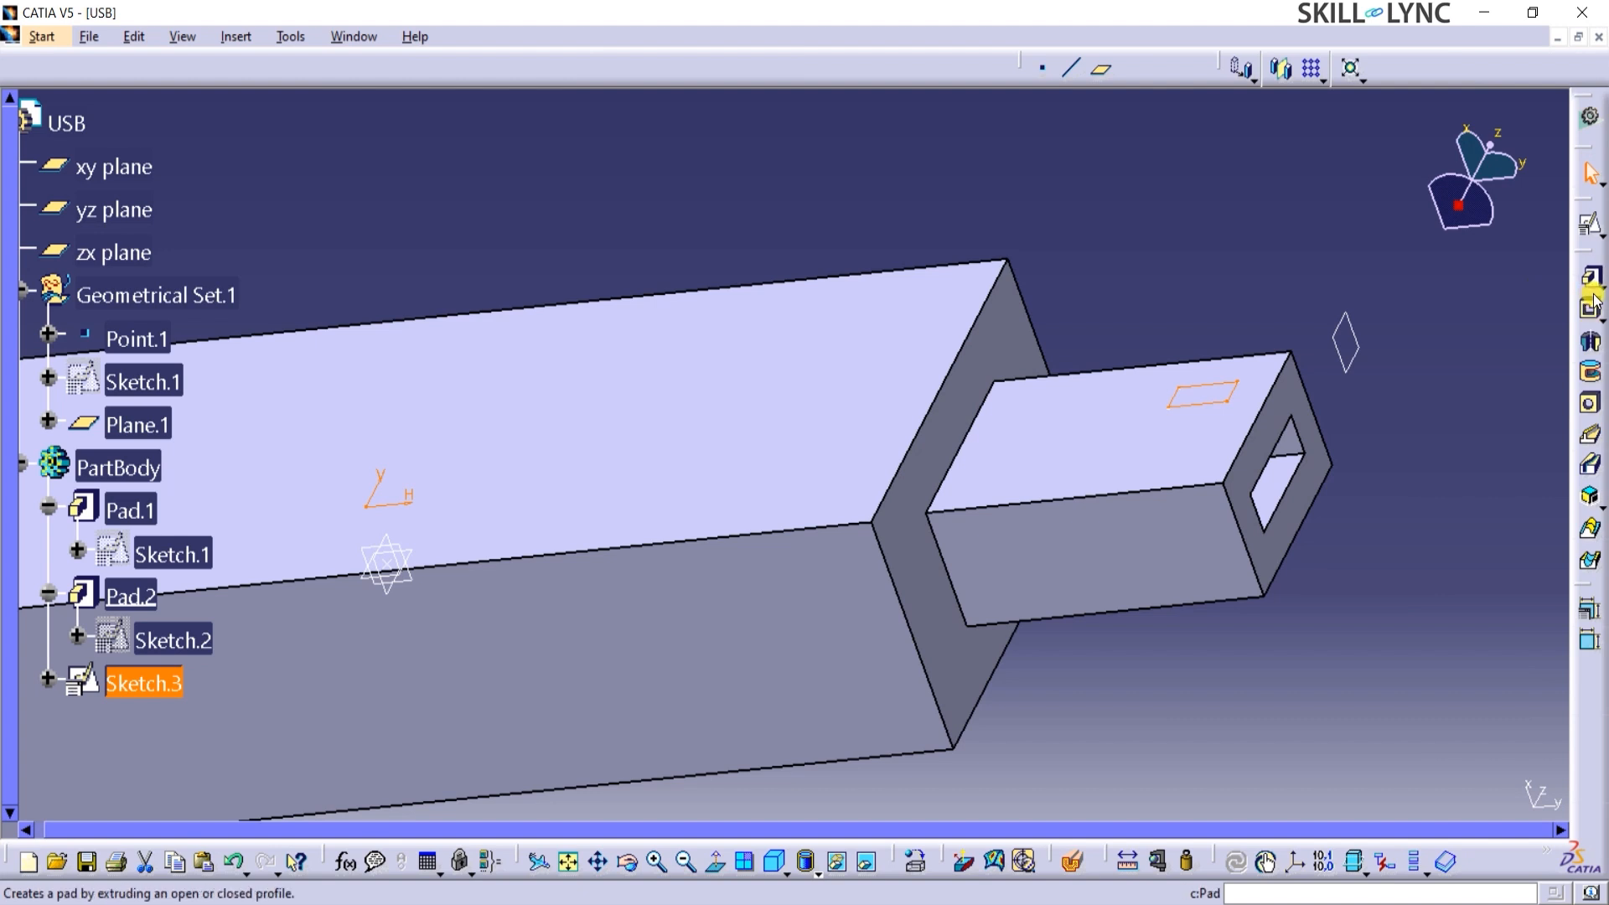
Cut a 0.5 mm deep pocket into the connector's upper face from the small rectangle sketch.
{"action": "left_click", "coordinate": [1594, 310]}
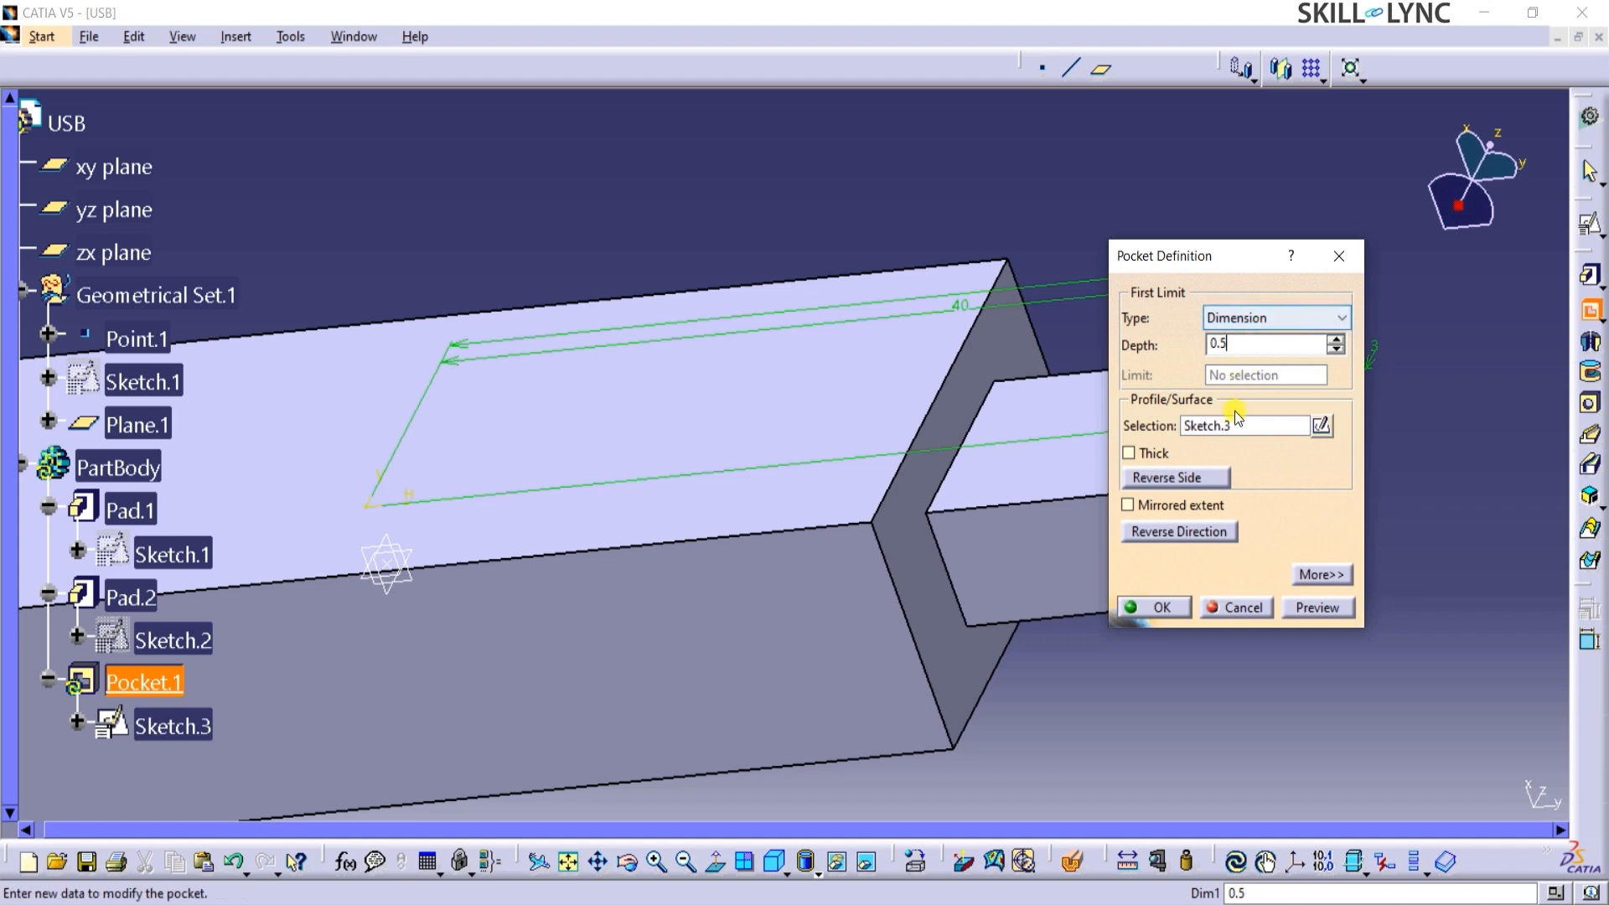
{"action": "left_click", "coordinate": [1294, 608]}
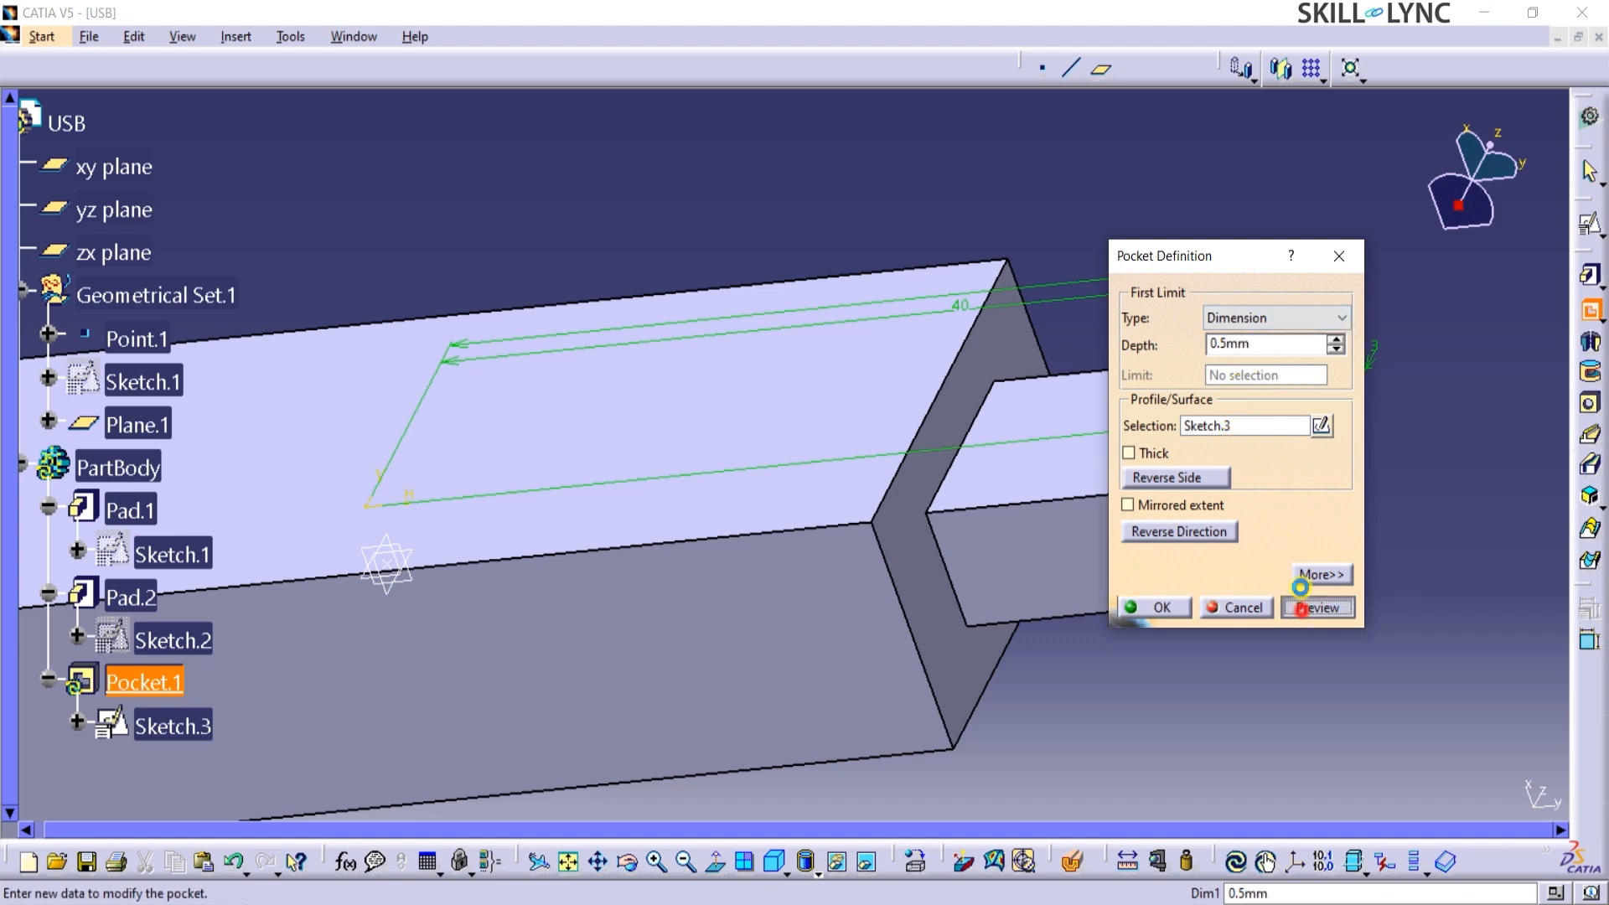
{"action": "left_click_drag", "start_coordinate": [1213, 259], "coordinate": [1468, 275]}
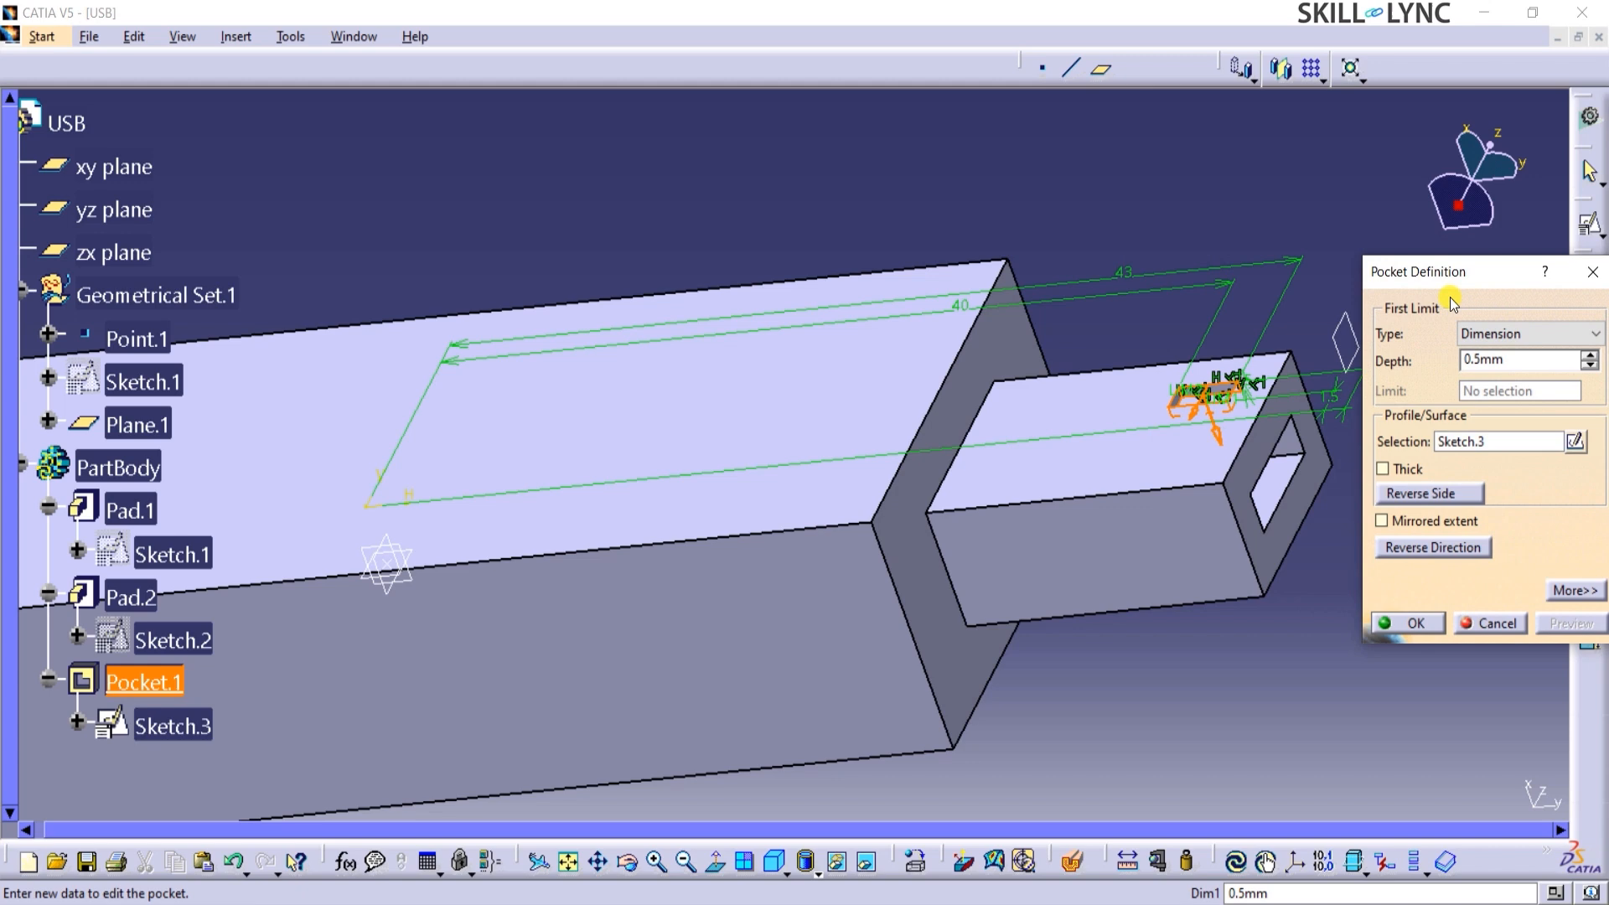
{"action": "left_click", "coordinate": [1473, 549]}
{"action": "left_click", "coordinate": [1472, 549]}
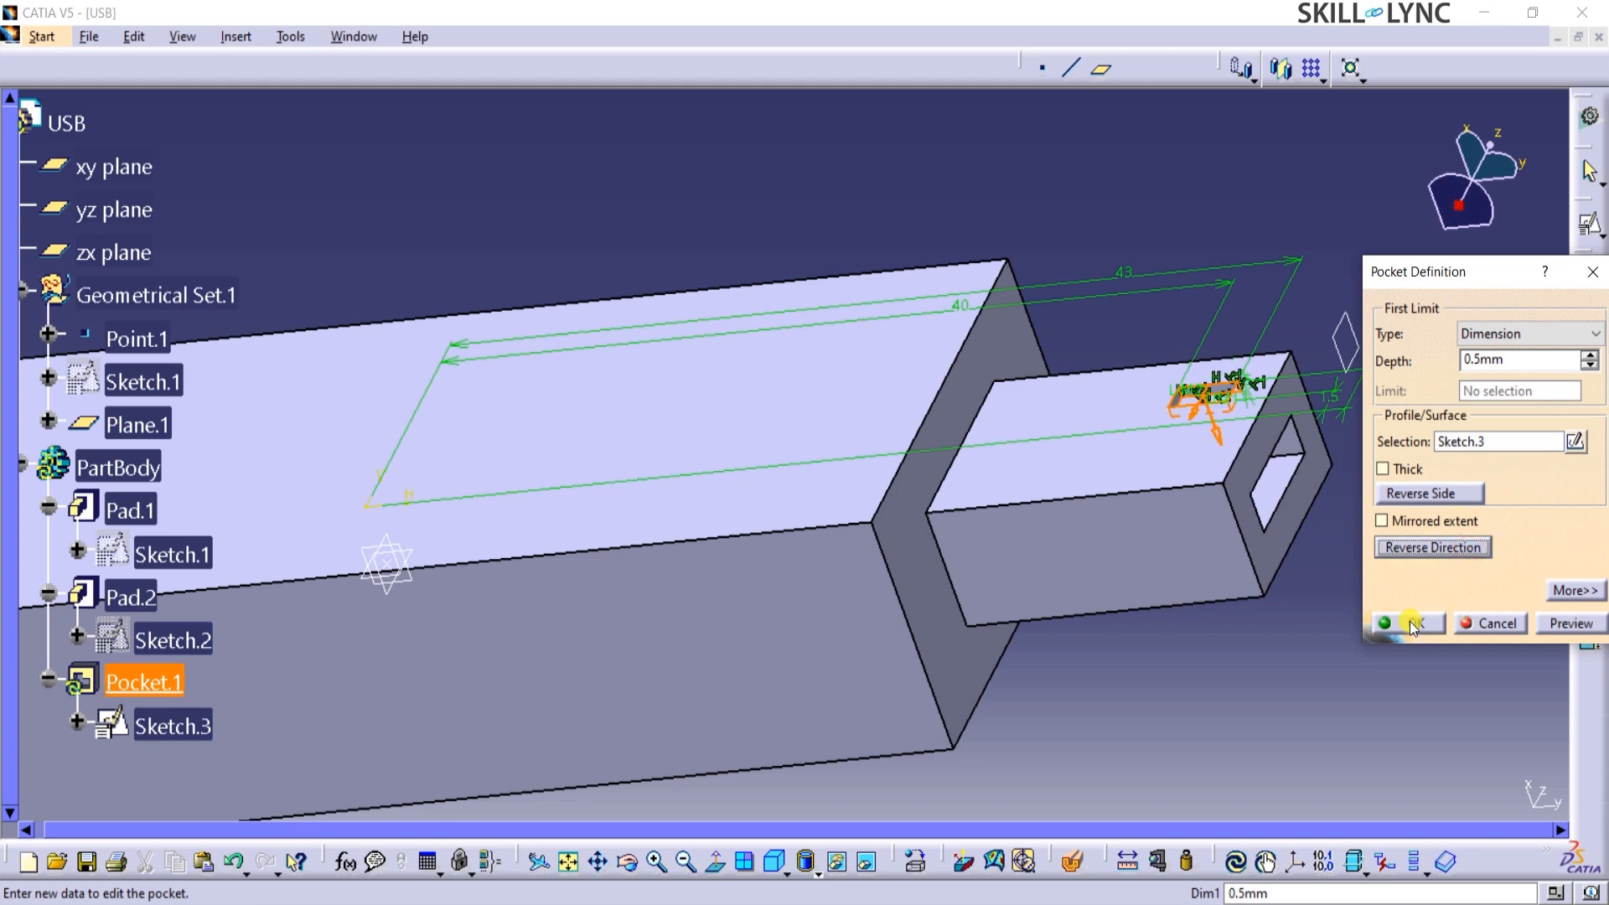
{"action": "left_click", "coordinate": [1413, 624]}
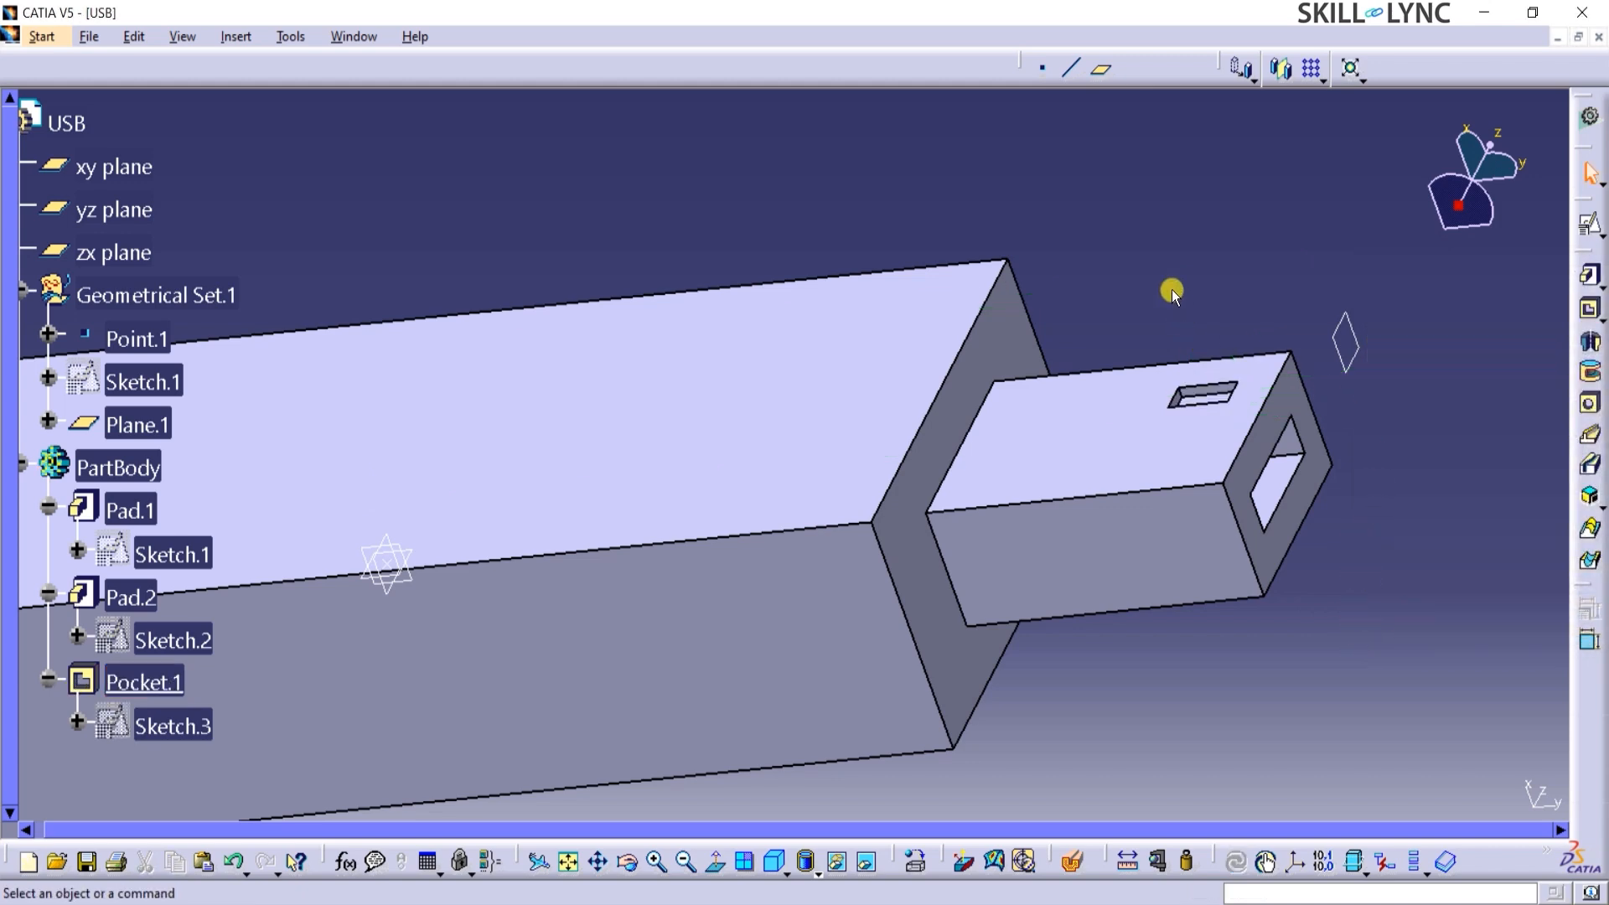
Mirror the connector's rectangular pocket about the xy plane.
{"action": "middle_click_drag", "start_coordinate": [1172, 290], "coordinate": [1173, 291]}
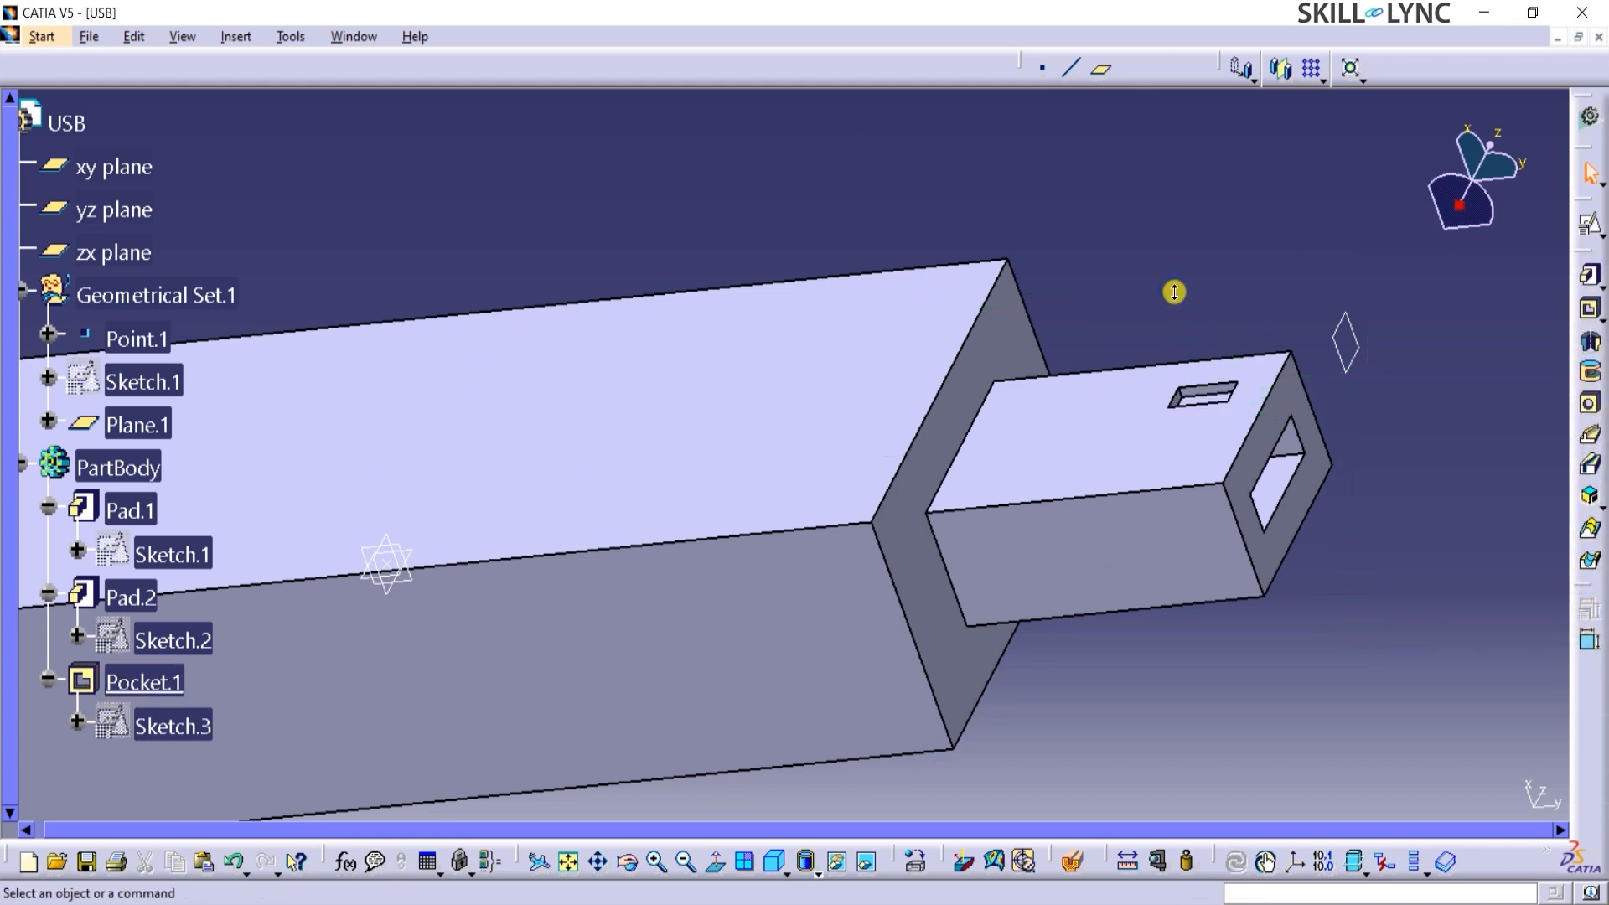
{"action": "left_click", "coordinate": [1287, 78]}
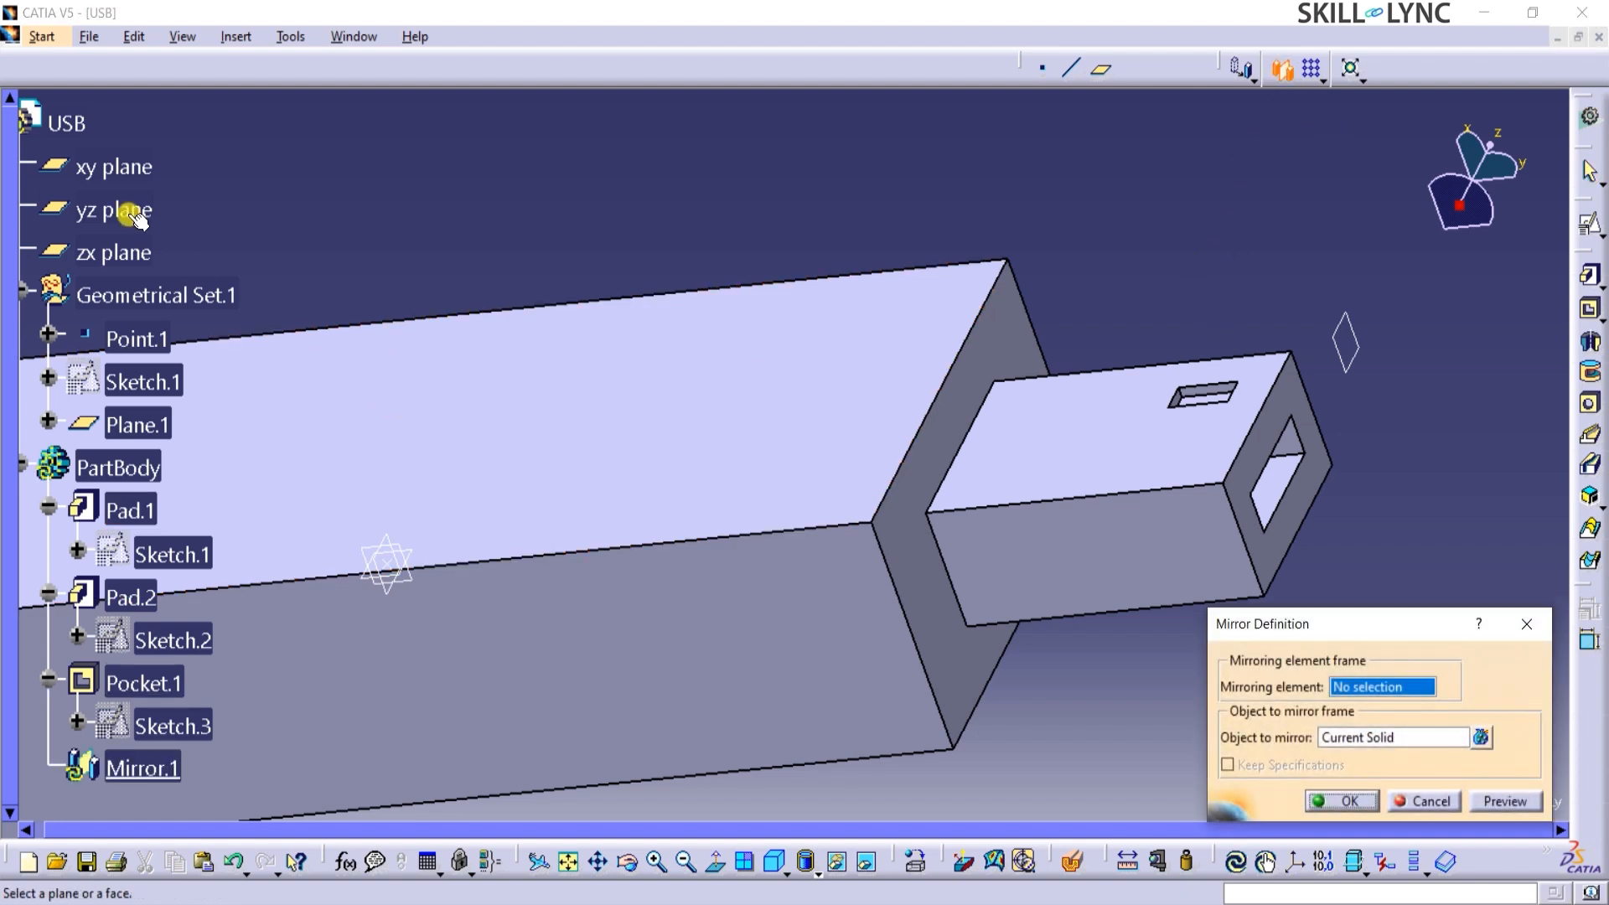
{"action": "left_click", "coordinate": [105, 169]}
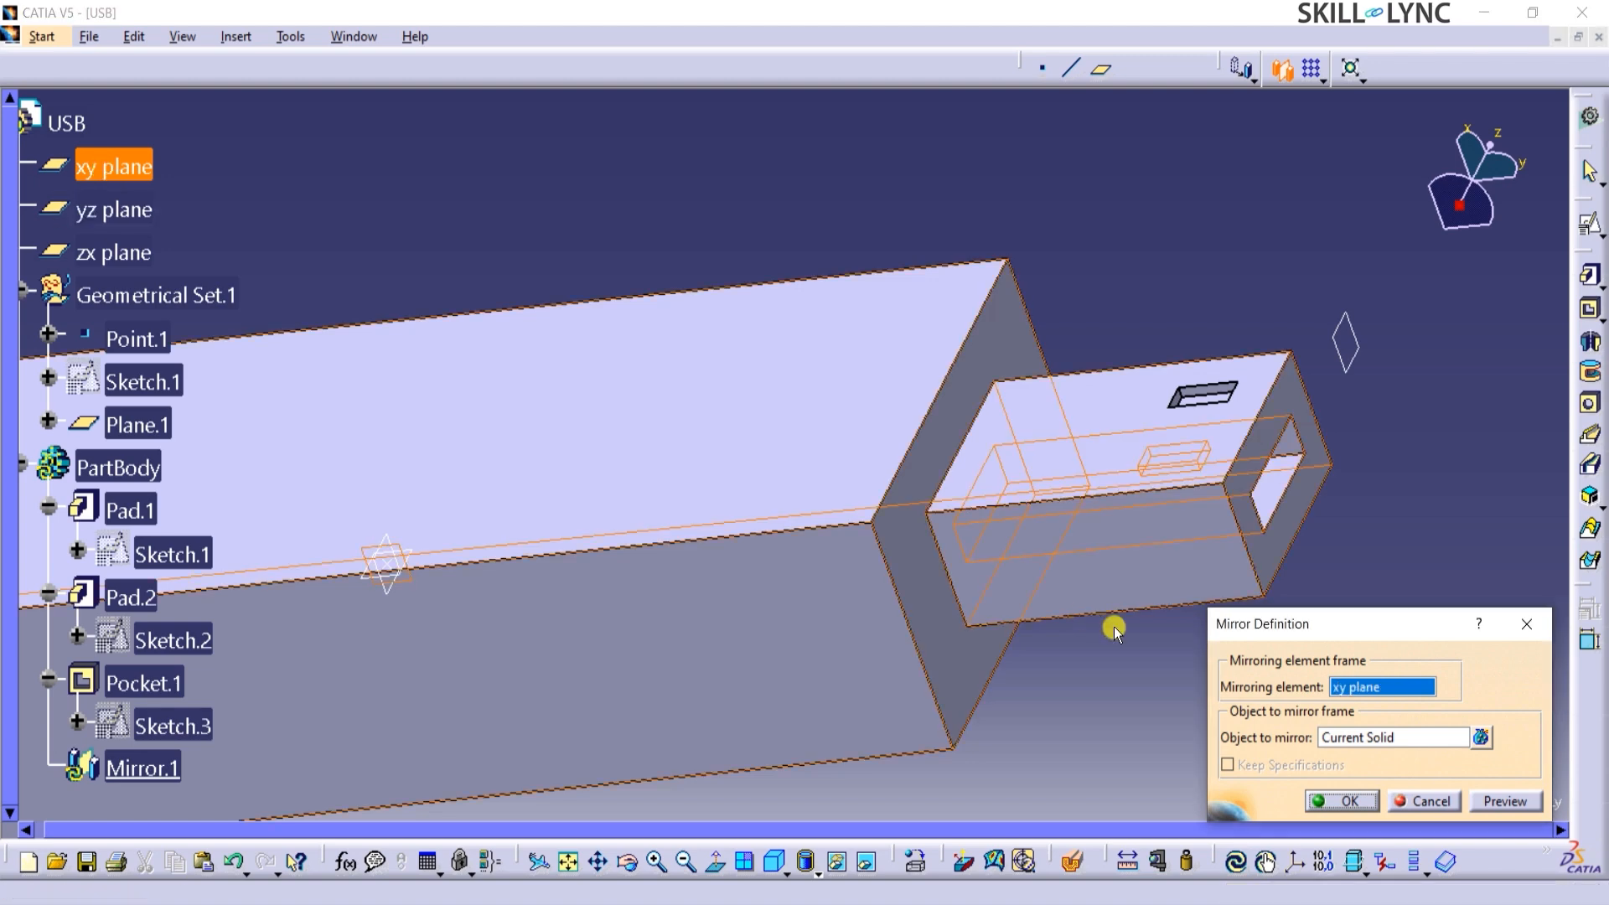
{"action": "left_click", "coordinate": [1325, 738]}
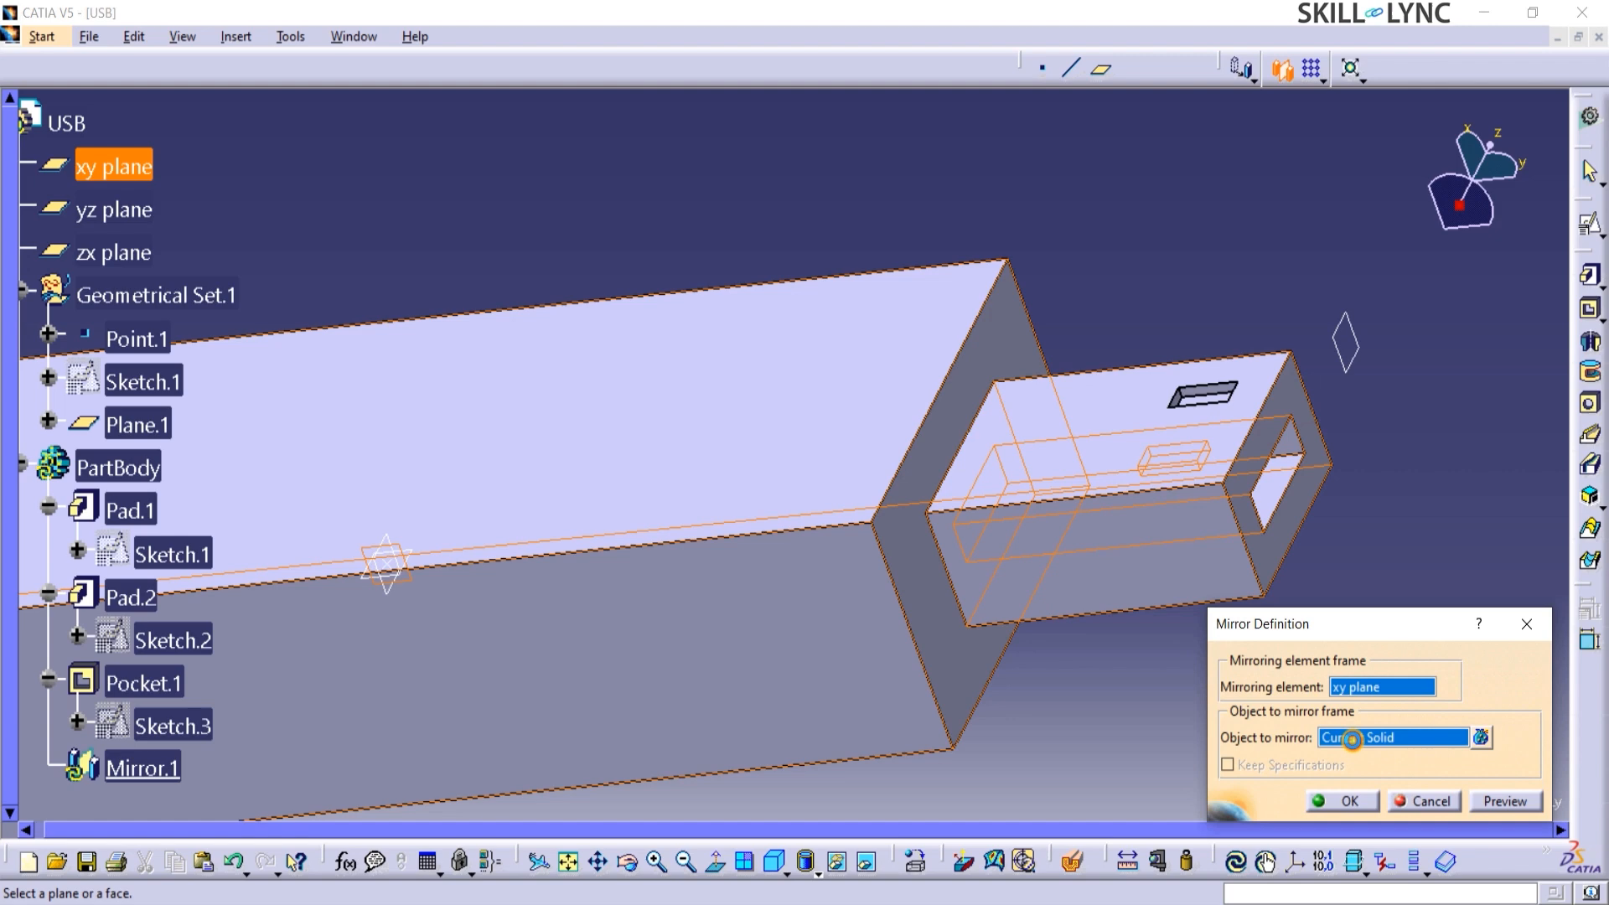
{"action": "left_click", "coordinate": [1219, 409]}
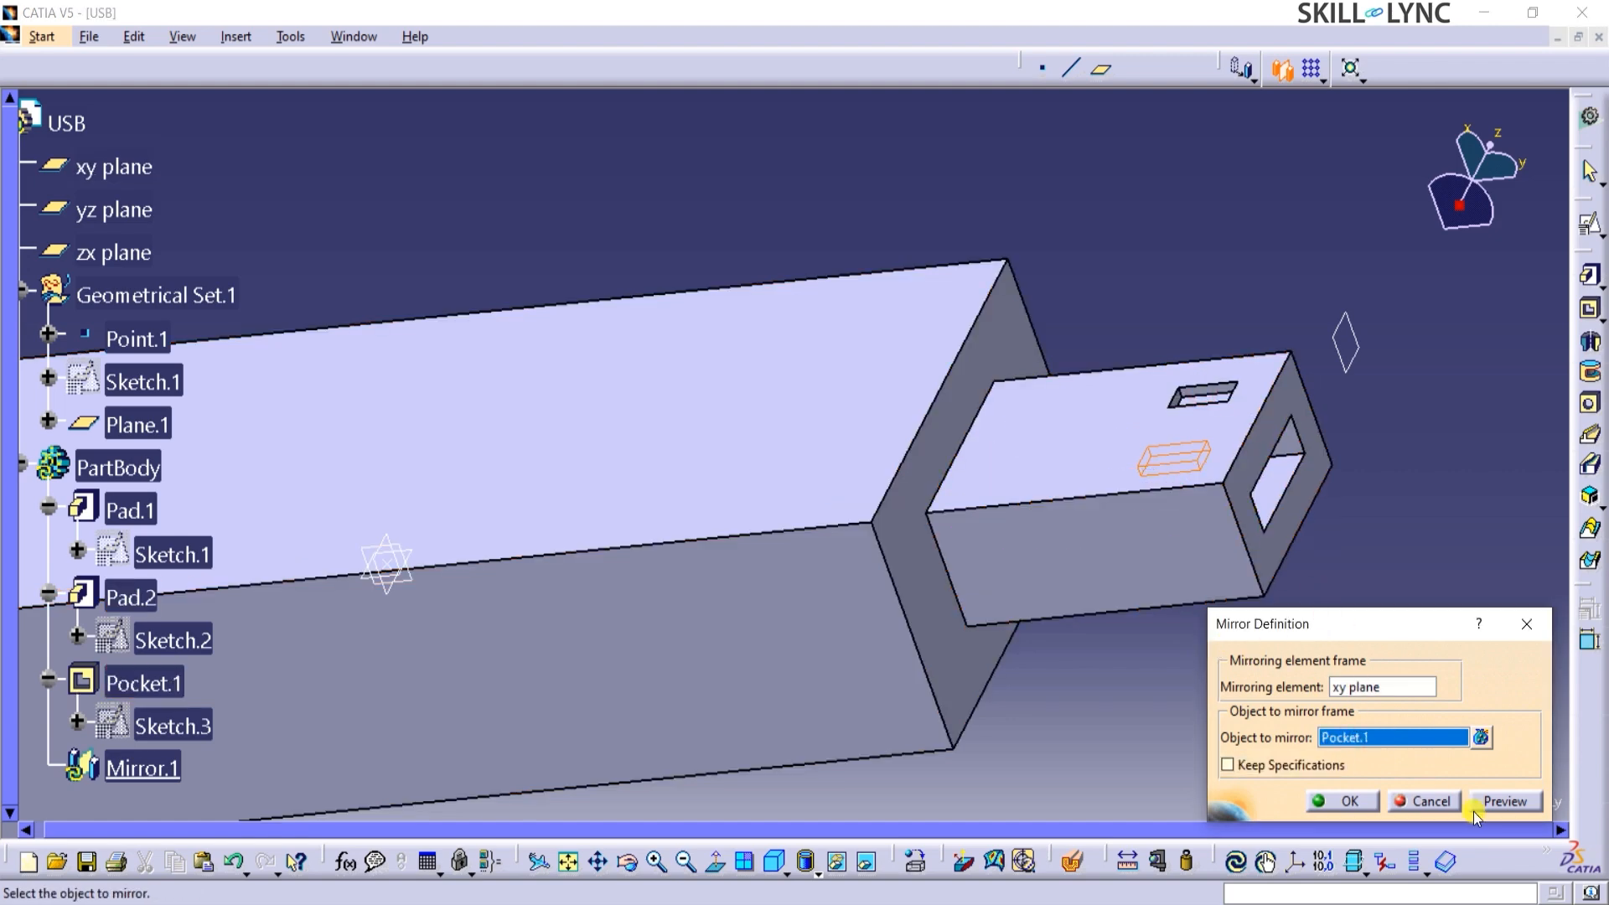
{"action": "left_click", "coordinate": [1501, 804]}
{"action": "left_click", "coordinate": [1345, 801]}
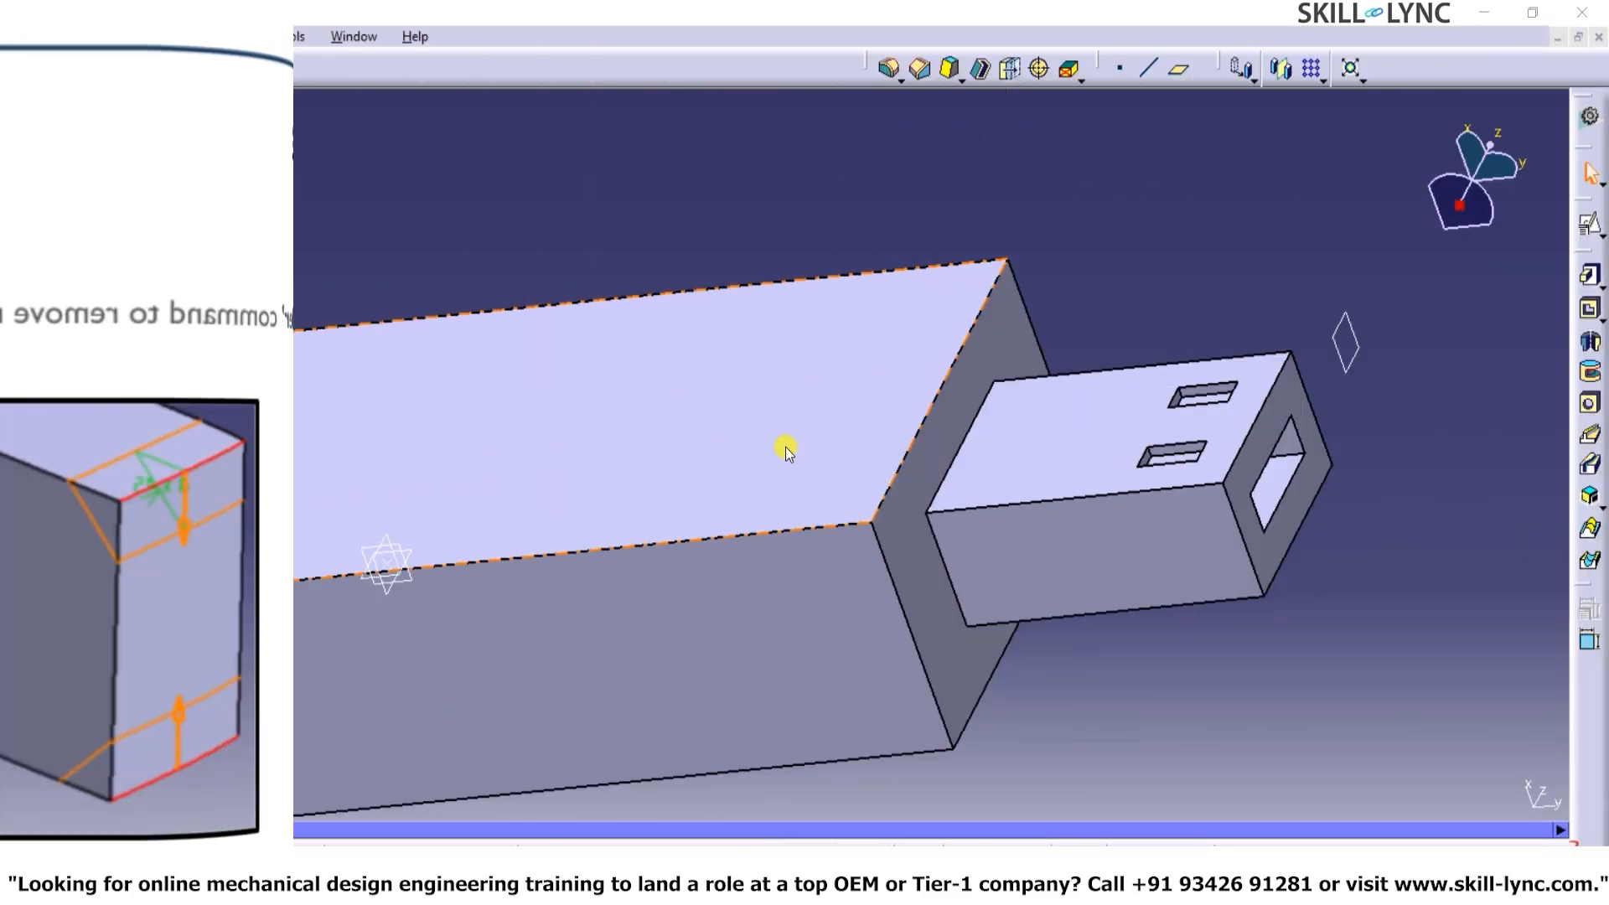
Chamfer the two connector-parallel side edges at the body's rear end with length 4 mm and angle 45deg.
{"action": "left_click_drag", "start_coordinate": [868, 74], "coordinate": [863, 132]}
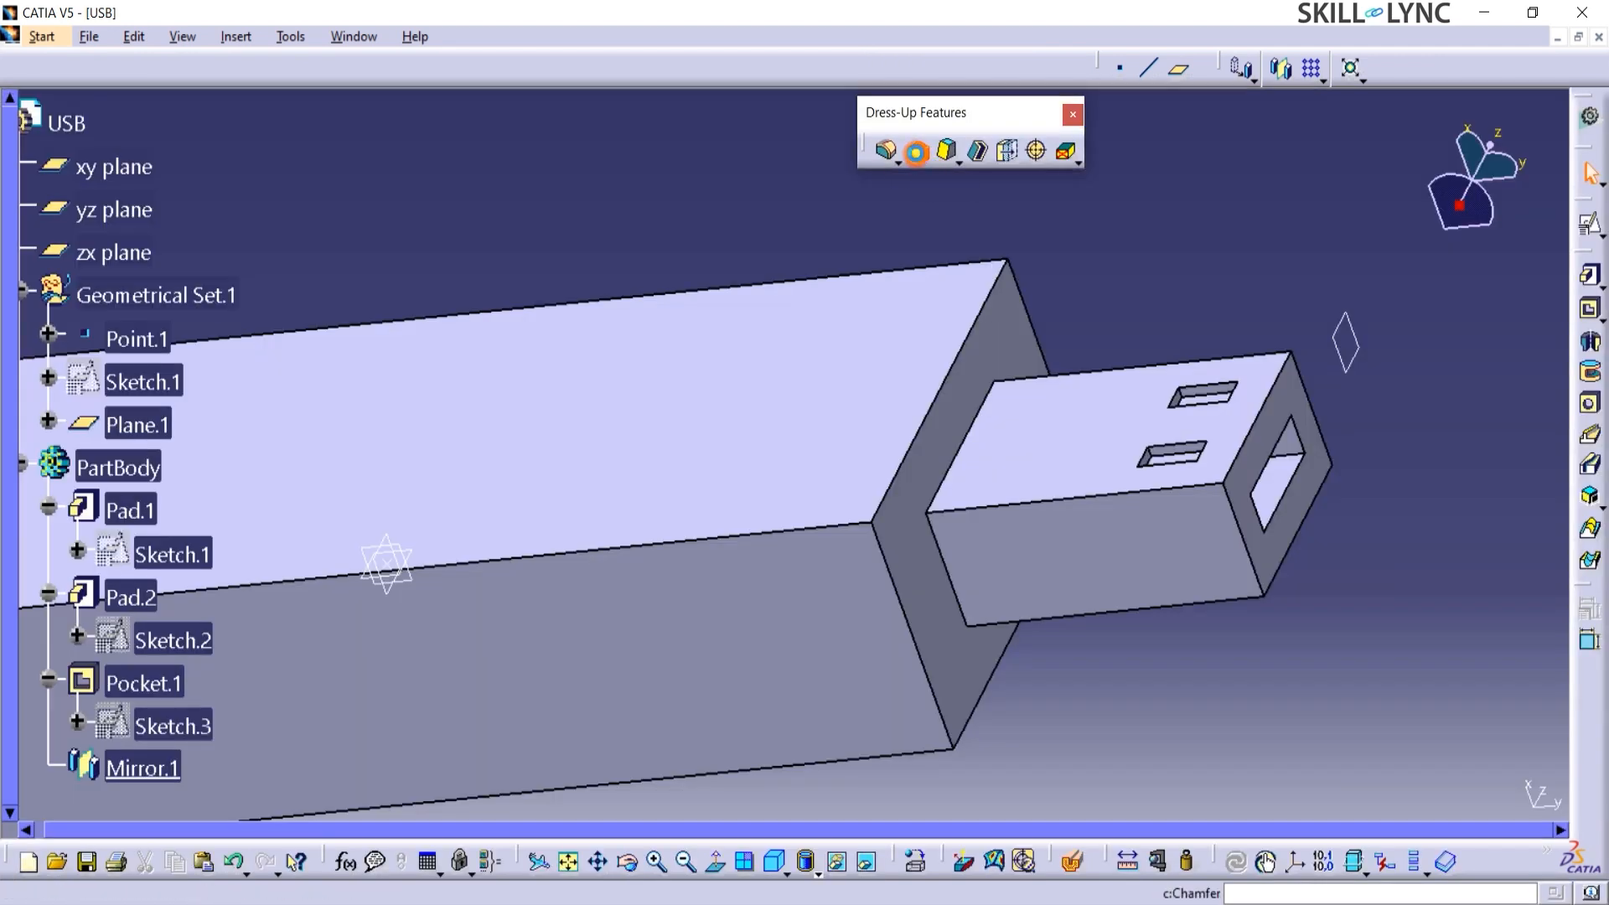
{"action": "left_click", "coordinate": [918, 153]}
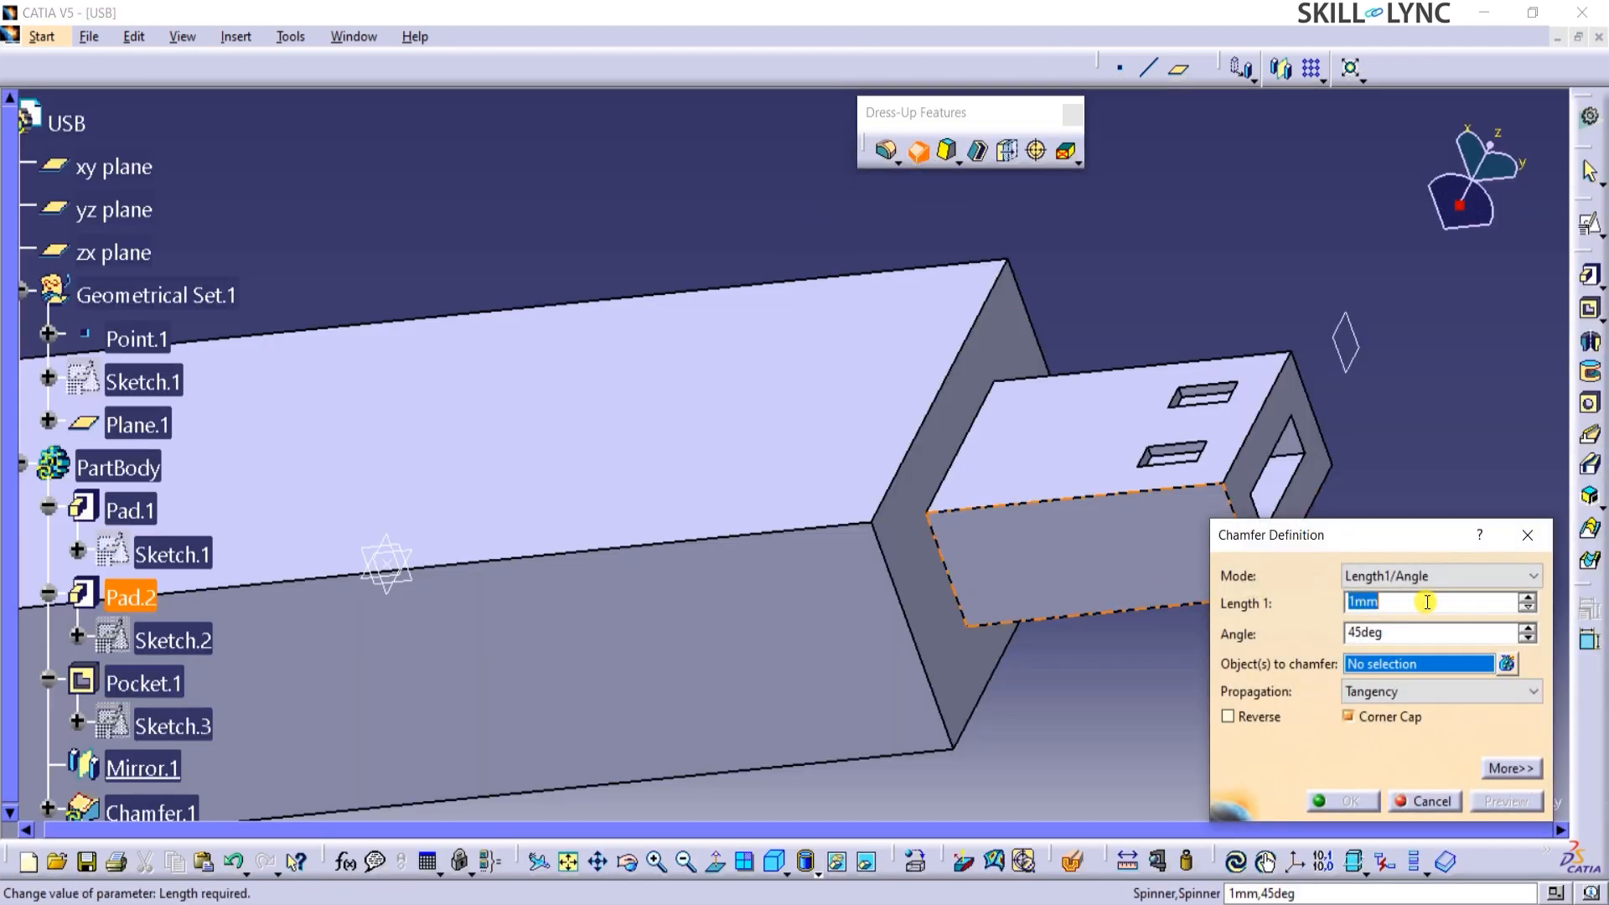
{"action": "left_click", "coordinate": [1416, 577]}
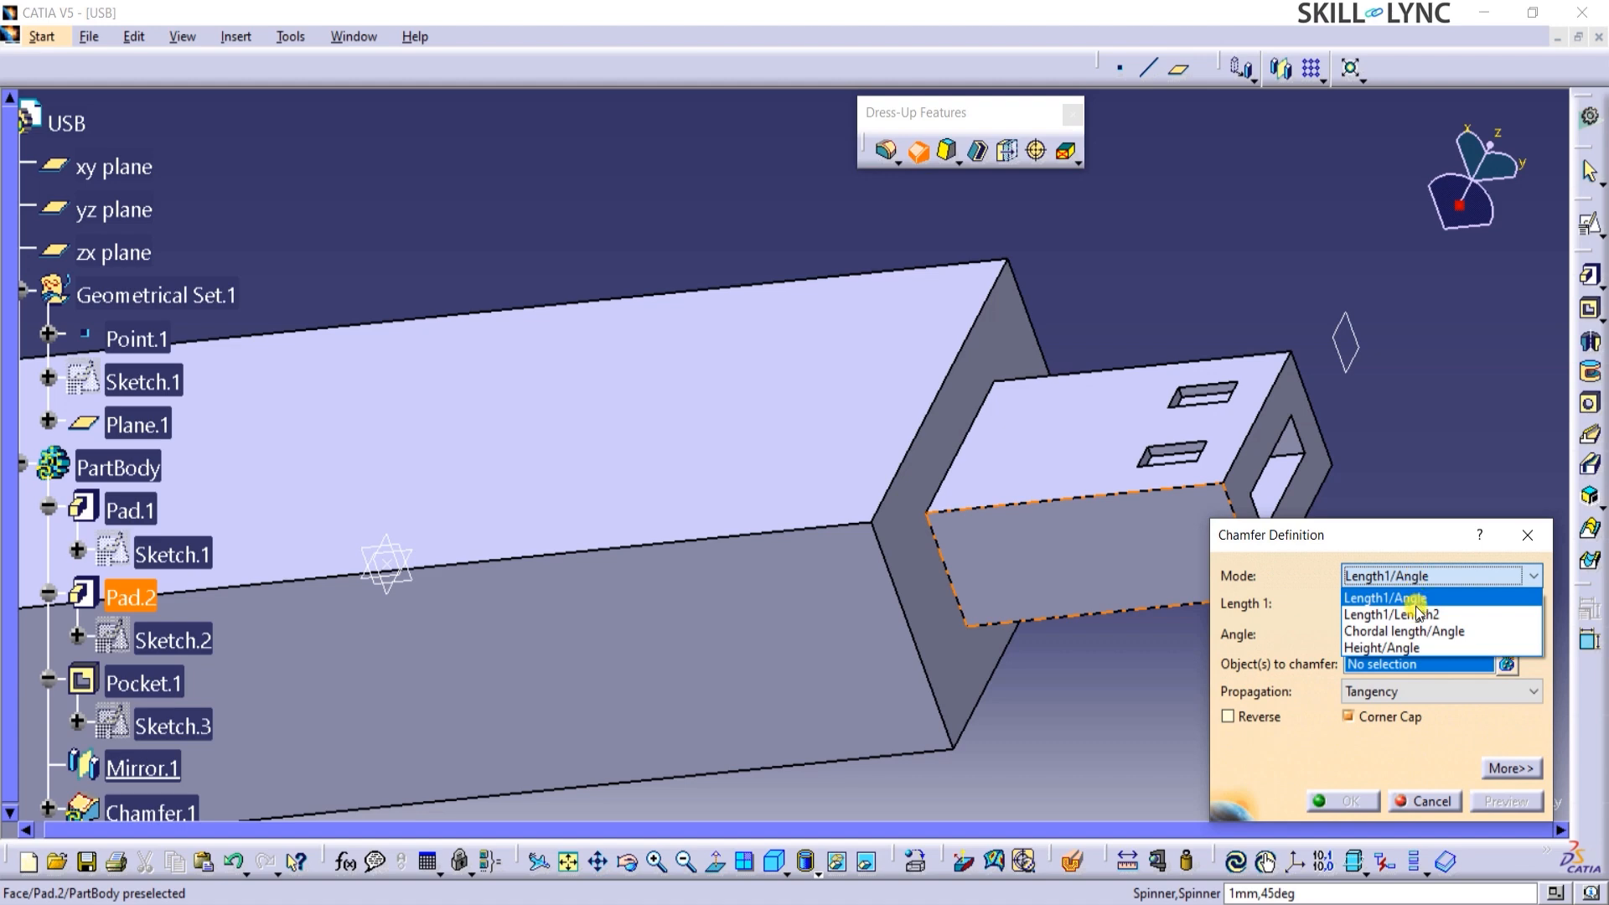
{"action": "left_click", "coordinate": [1415, 578]}
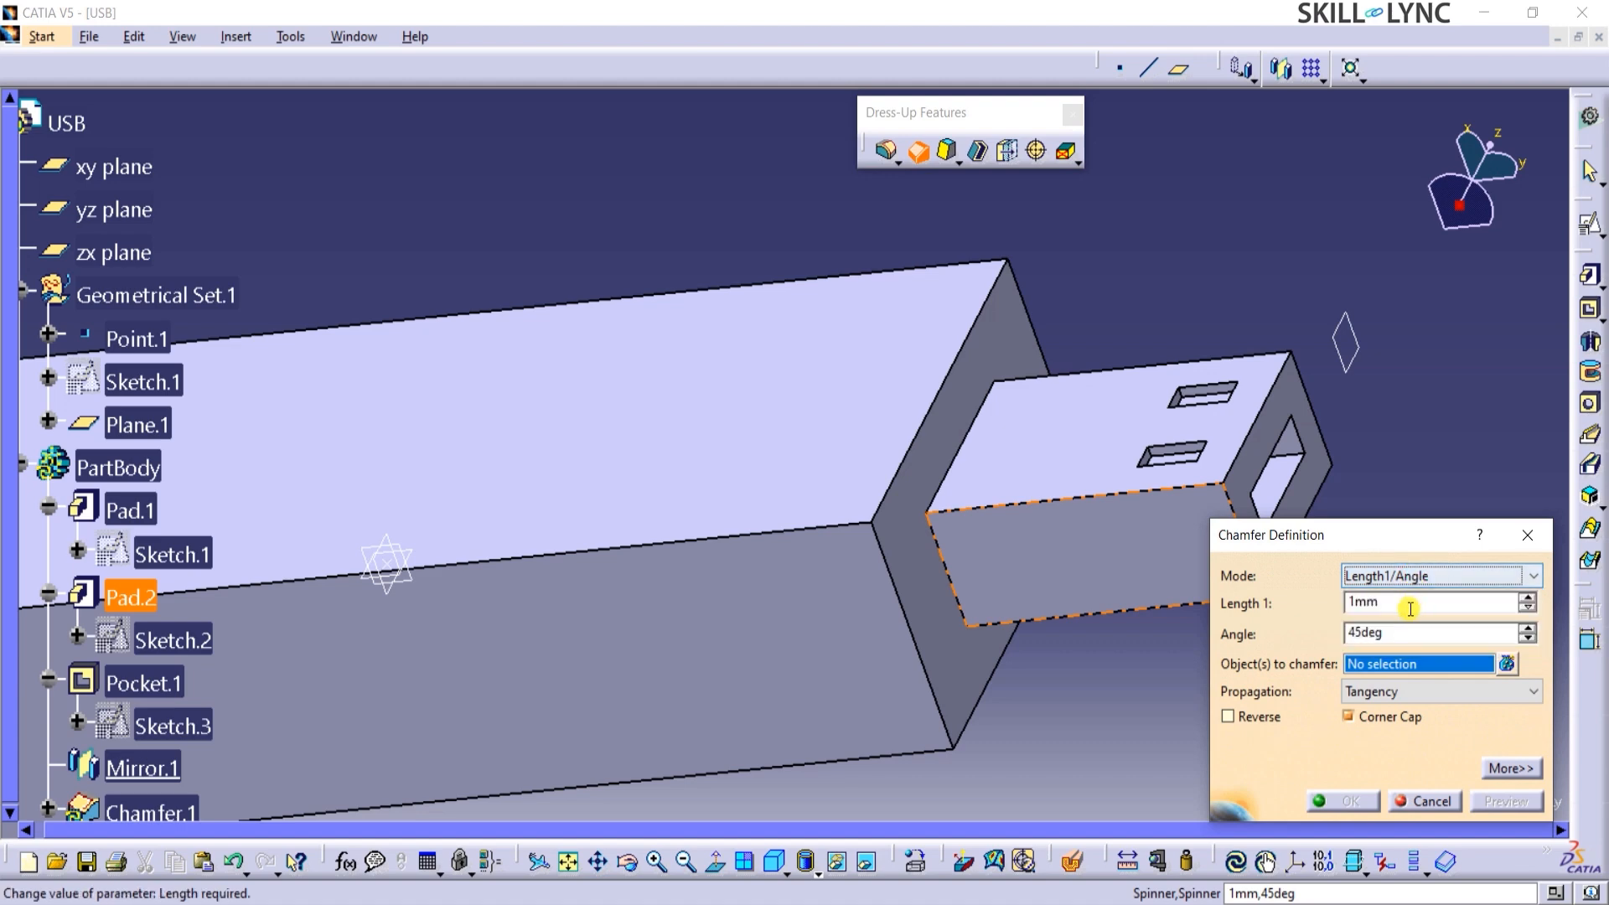
{"action": "double_click", "coordinate": [1407, 604]}
{"action": "type", "text": "4"}
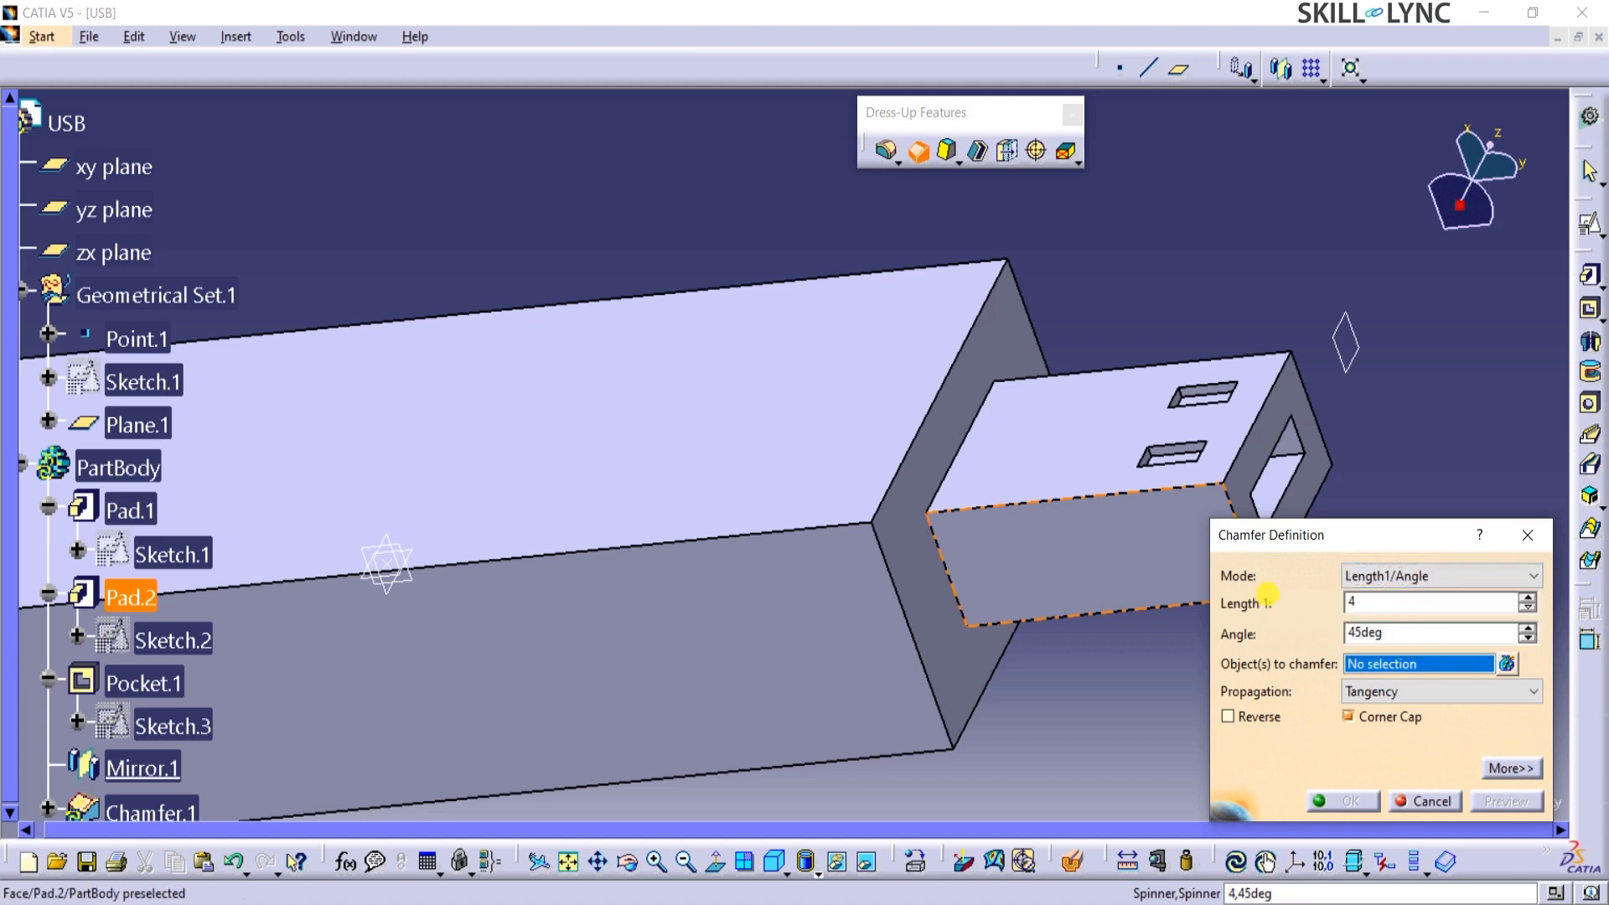
{"action": "middle_click_drag", "start_coordinate": [470, 183], "coordinate": [545, 406]}
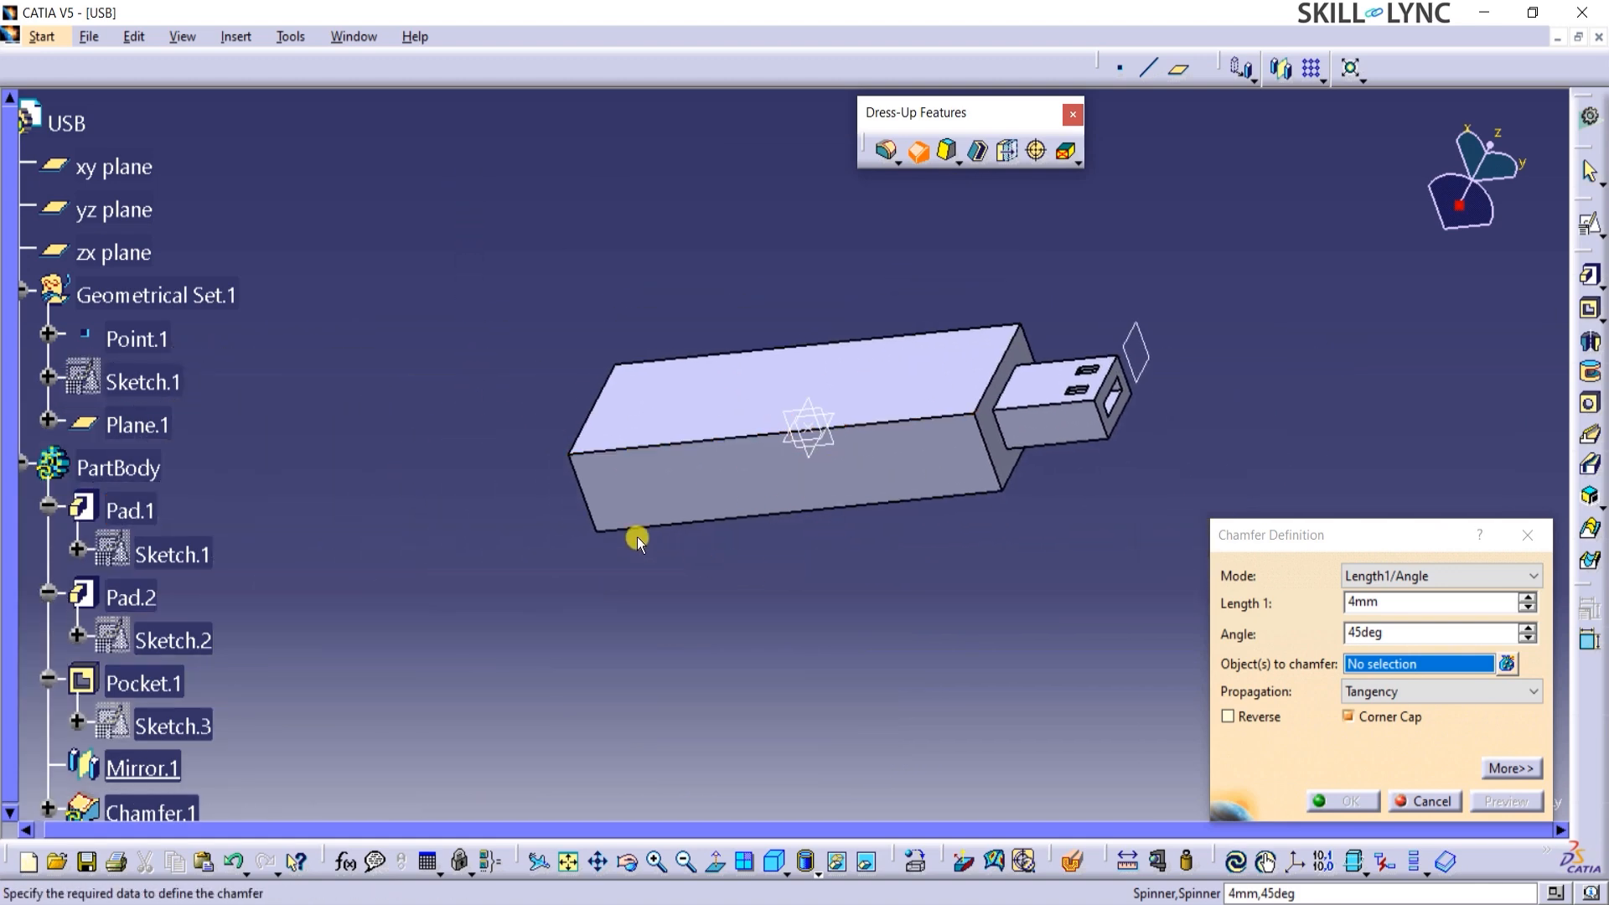
{"action": "left_click", "coordinate": [589, 505]}
{"action": "middle_click_drag", "start_coordinate": [704, 230], "coordinate": [550, 360]}
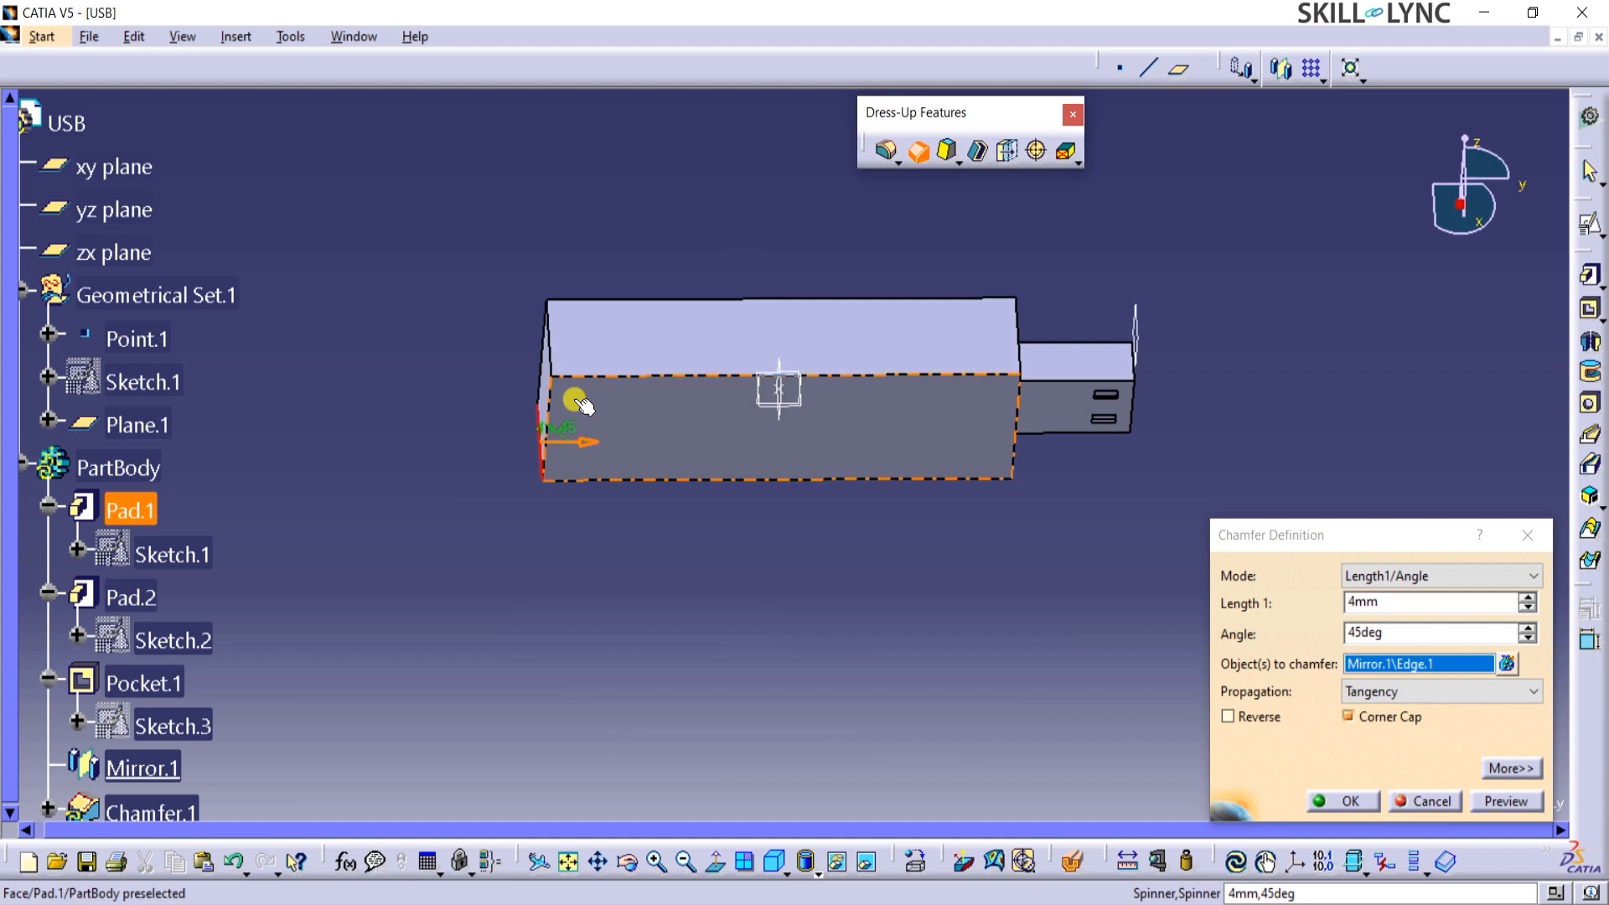
{"action": "left_click", "coordinate": [551, 353]}
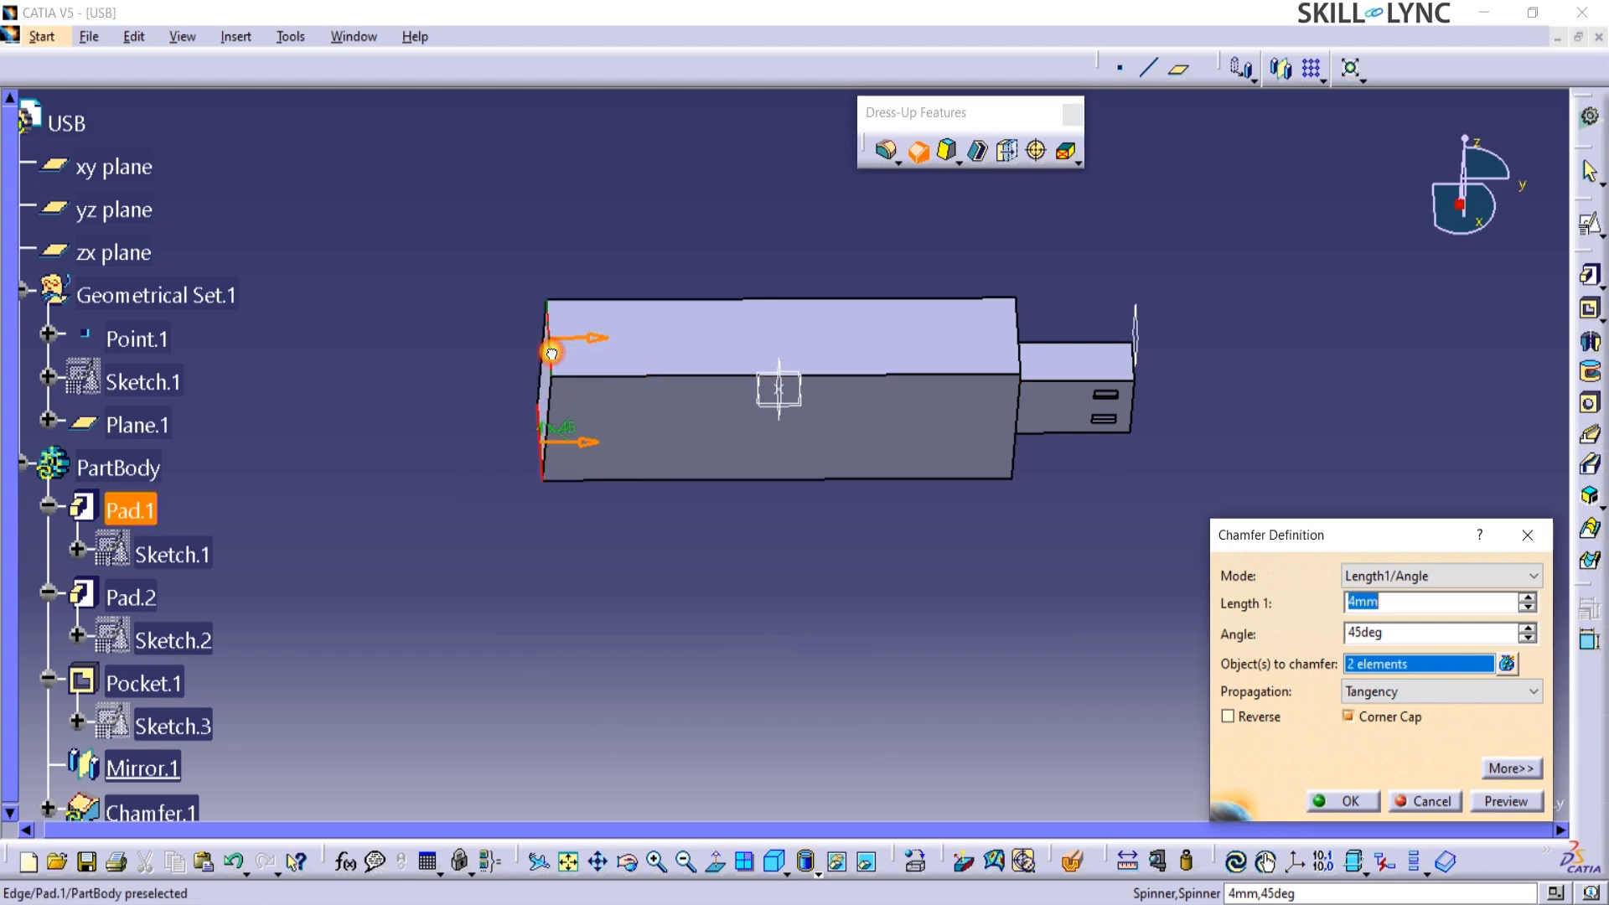
{"action": "left_click", "coordinate": [1507, 802]}
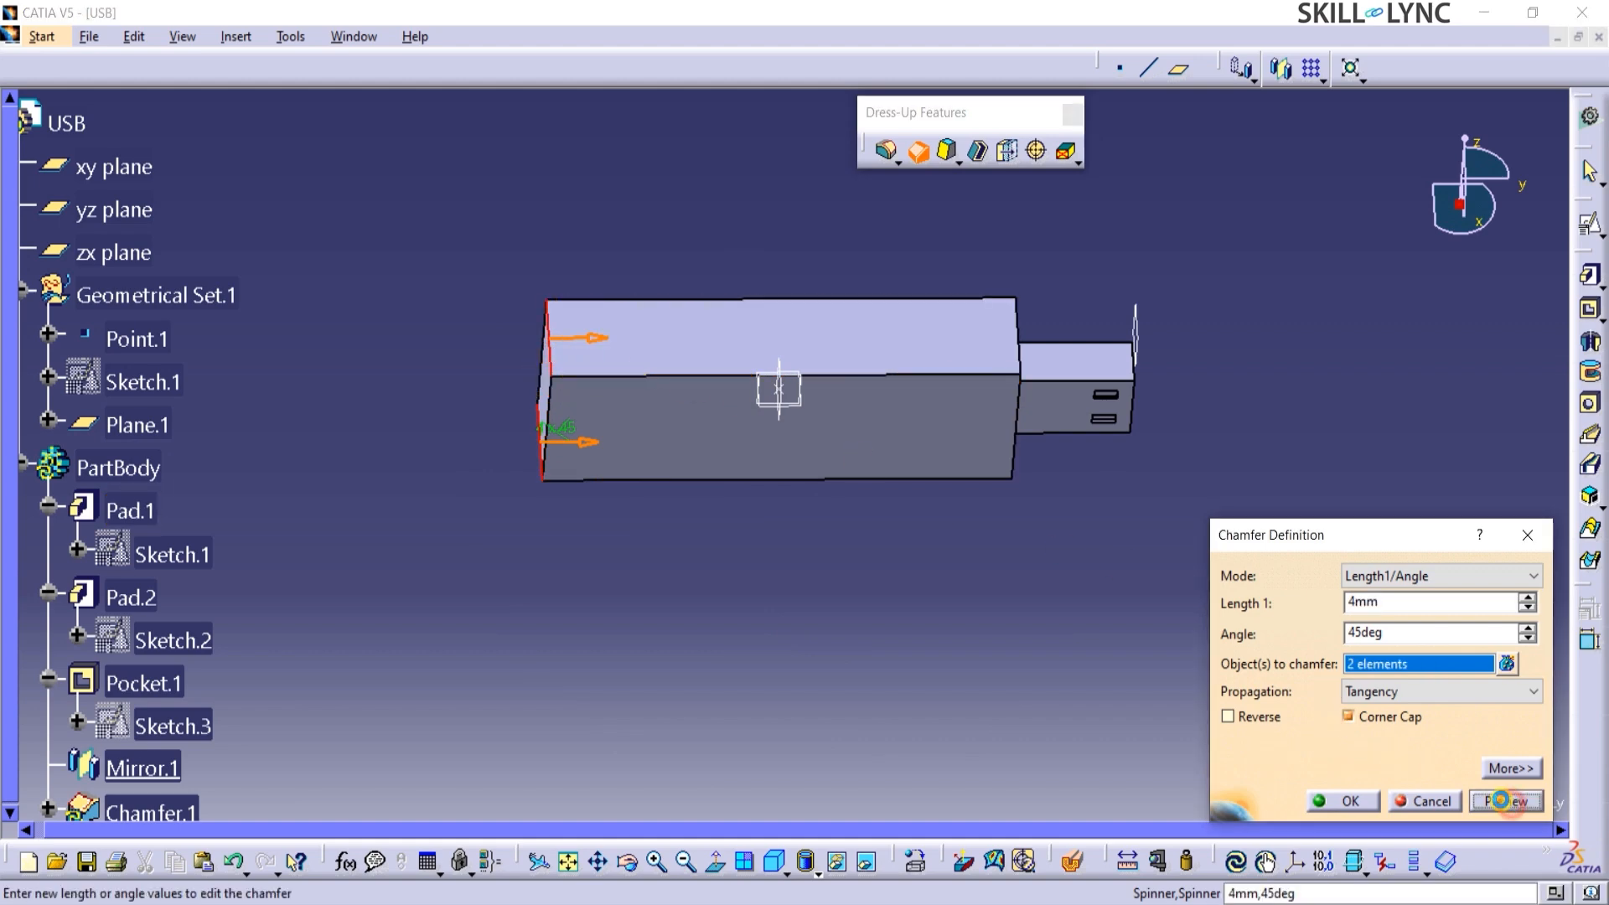
{"action": "left_click", "coordinate": [1344, 802]}
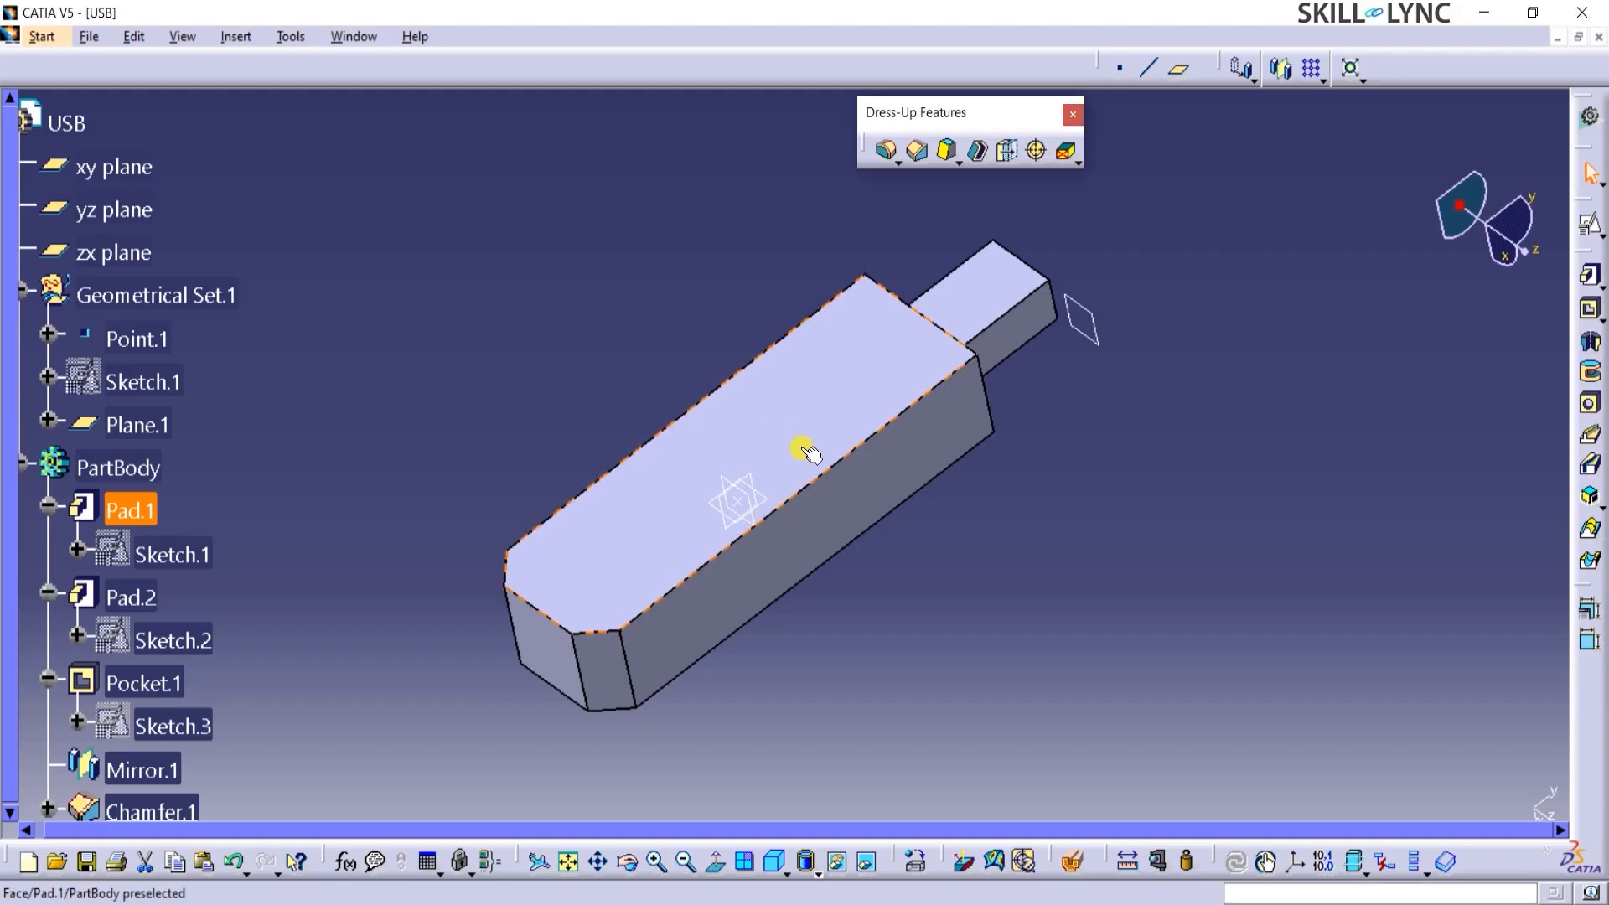
Start a positioned sketch on the body's large face and draw a centered rectangle from the origin.
{"action": "left_click", "coordinate": [808, 453]}
{"action": "left_click", "coordinate": [1590, 225]}
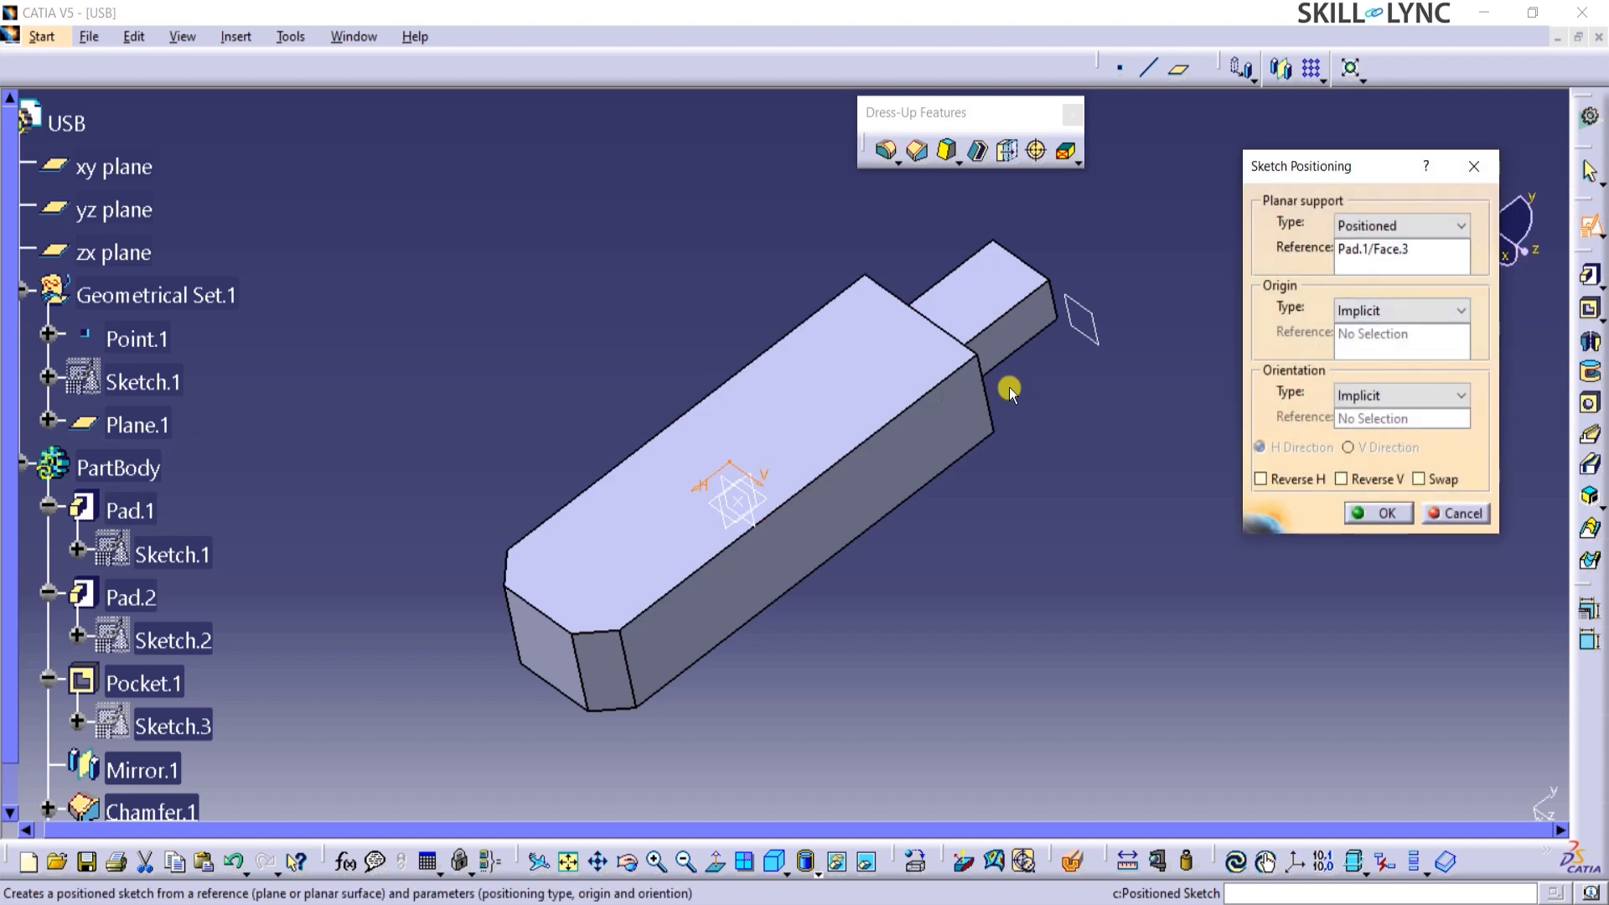
{"action": "left_click", "coordinate": [1380, 514]}
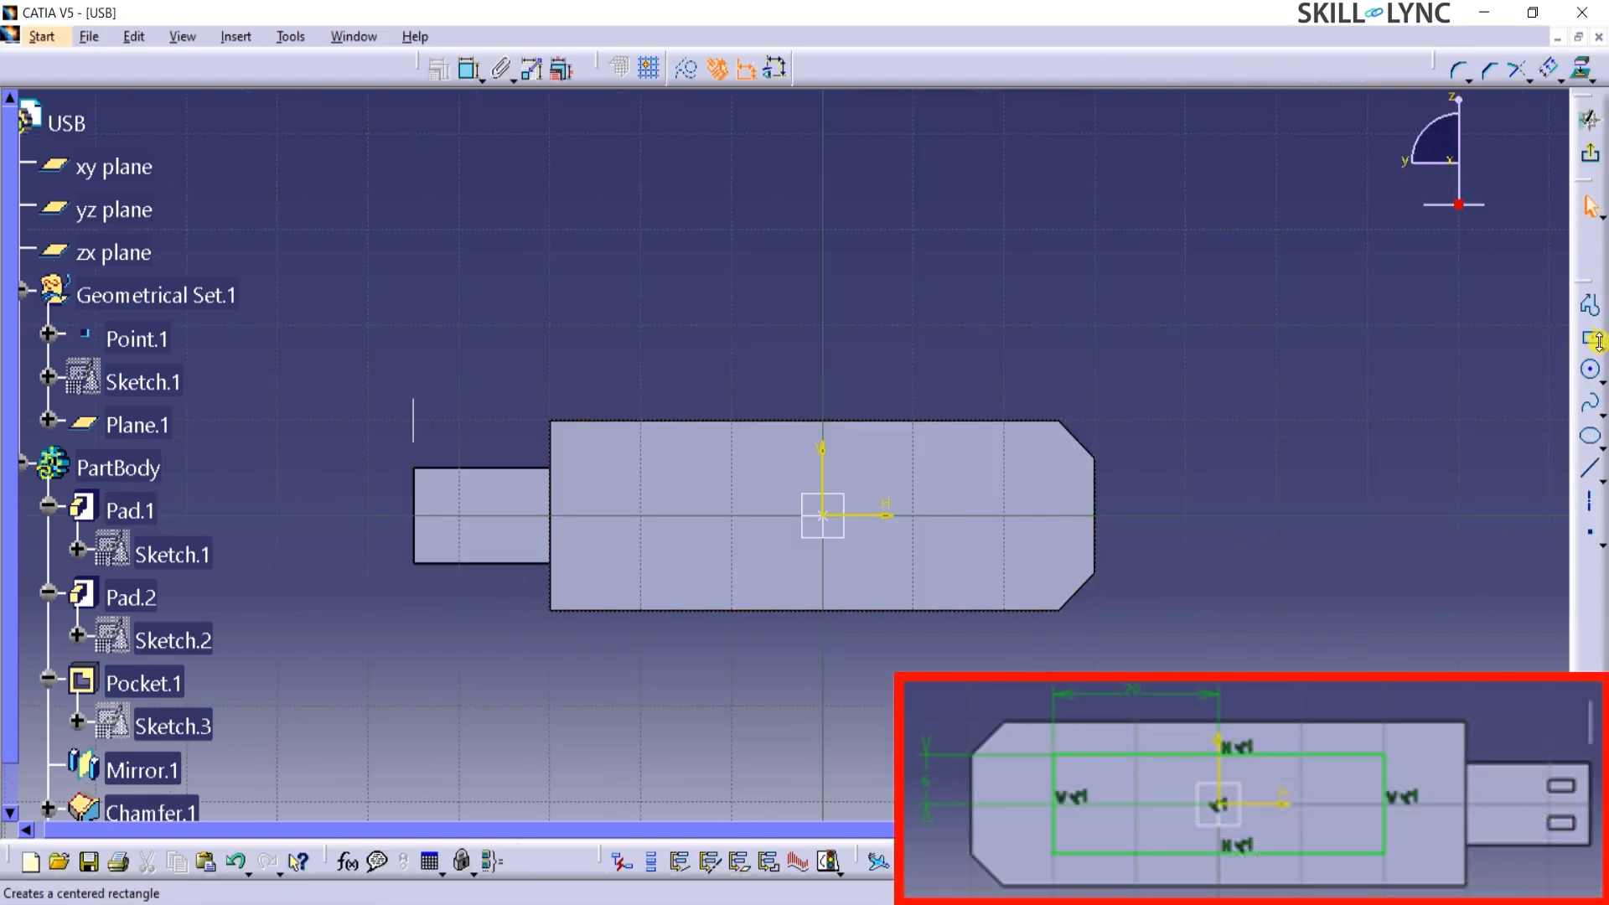
{"action": "left_click", "coordinate": [1598, 341]}
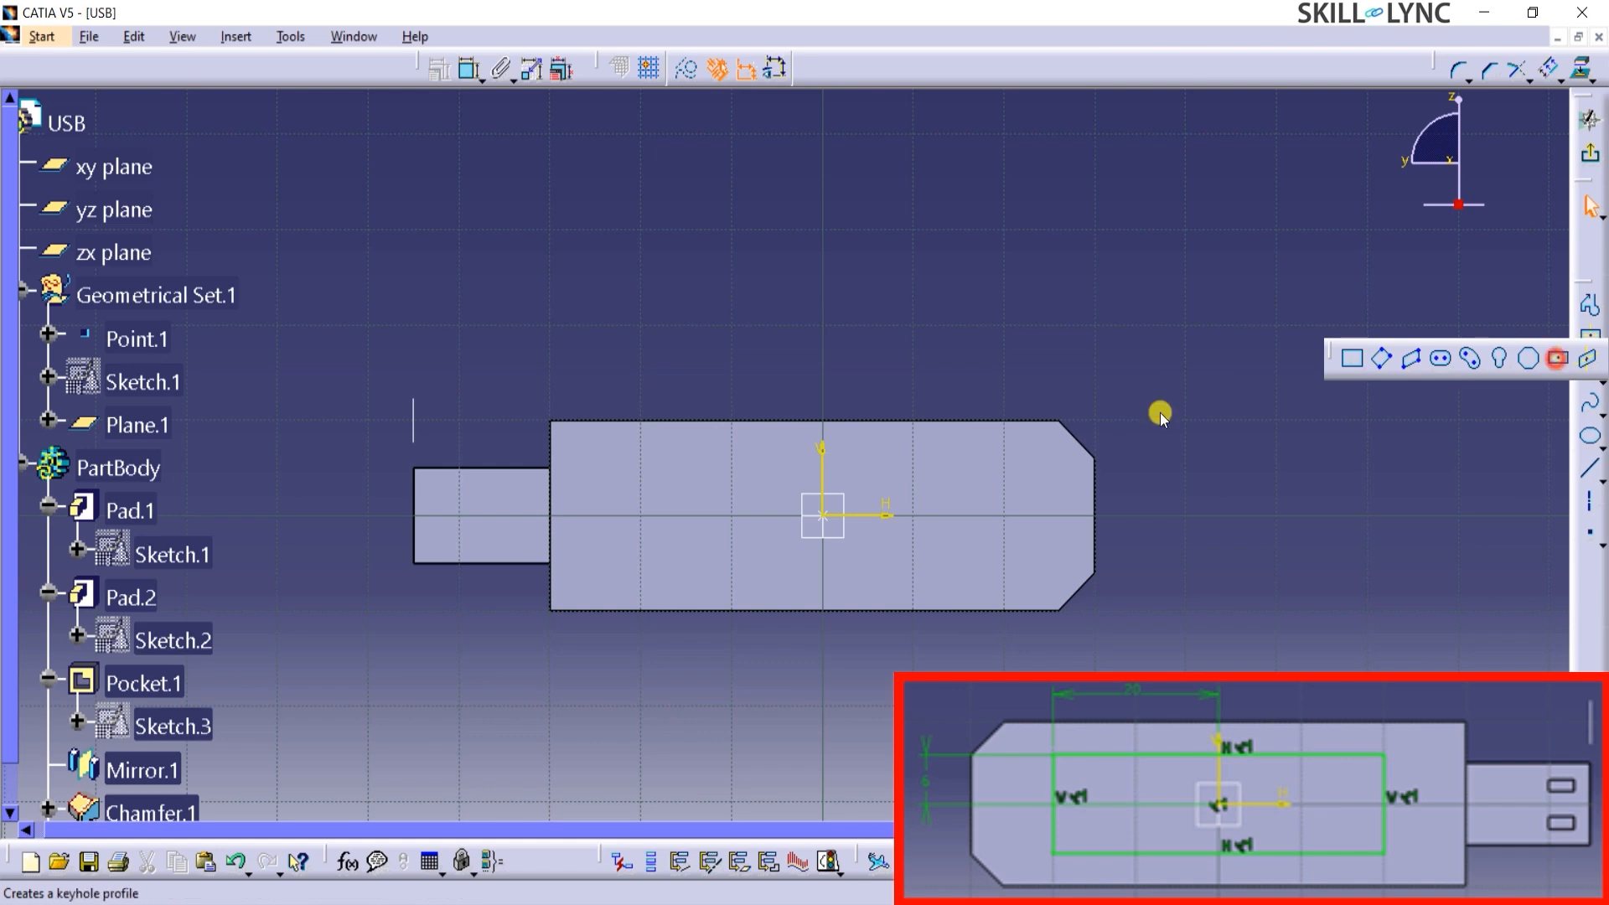
{"action": "left_click", "coordinate": [822, 514]}
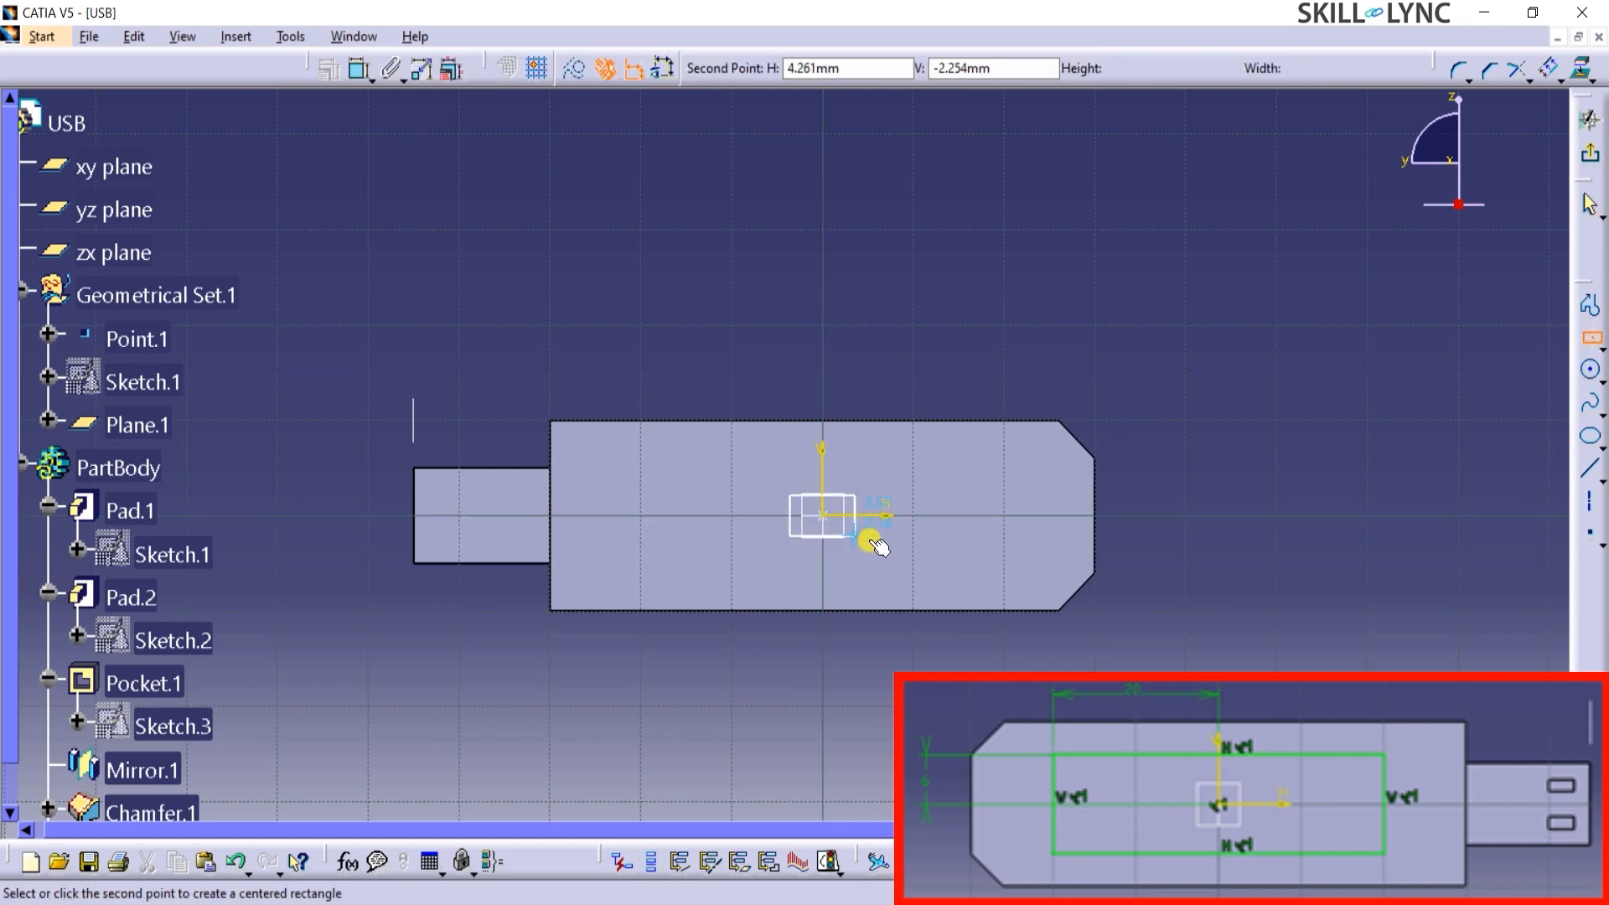
{"action": "left_click", "coordinate": [988, 567]}
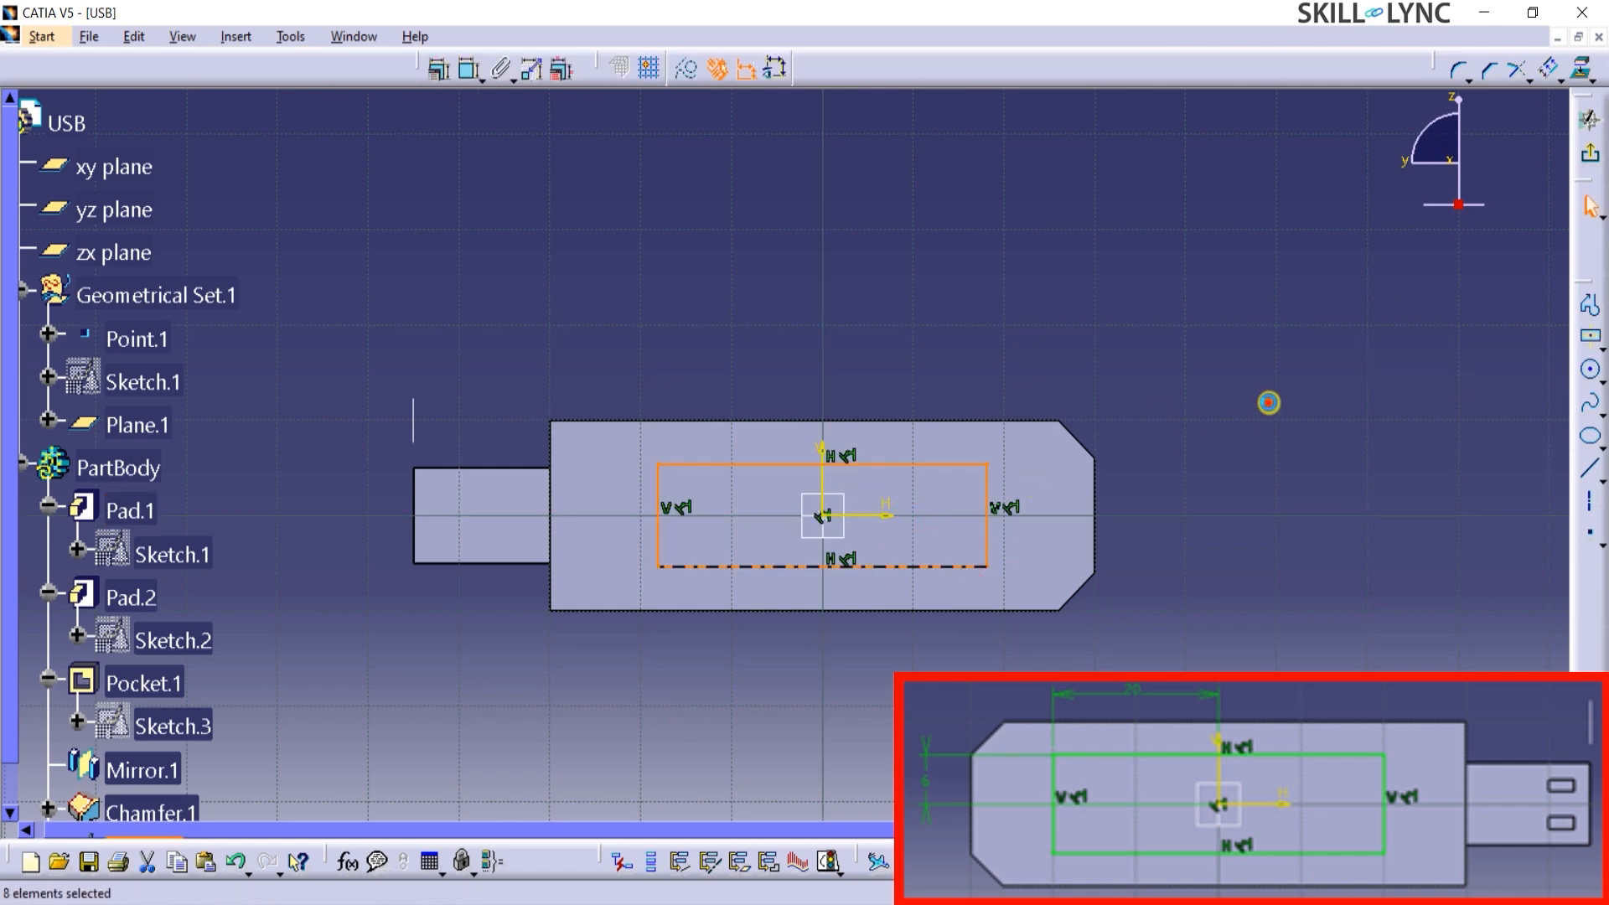
Constrain the centered rectangle's upper side to 6 mm from the horizontal axis.
{"action": "left_click", "coordinate": [470, 70]}
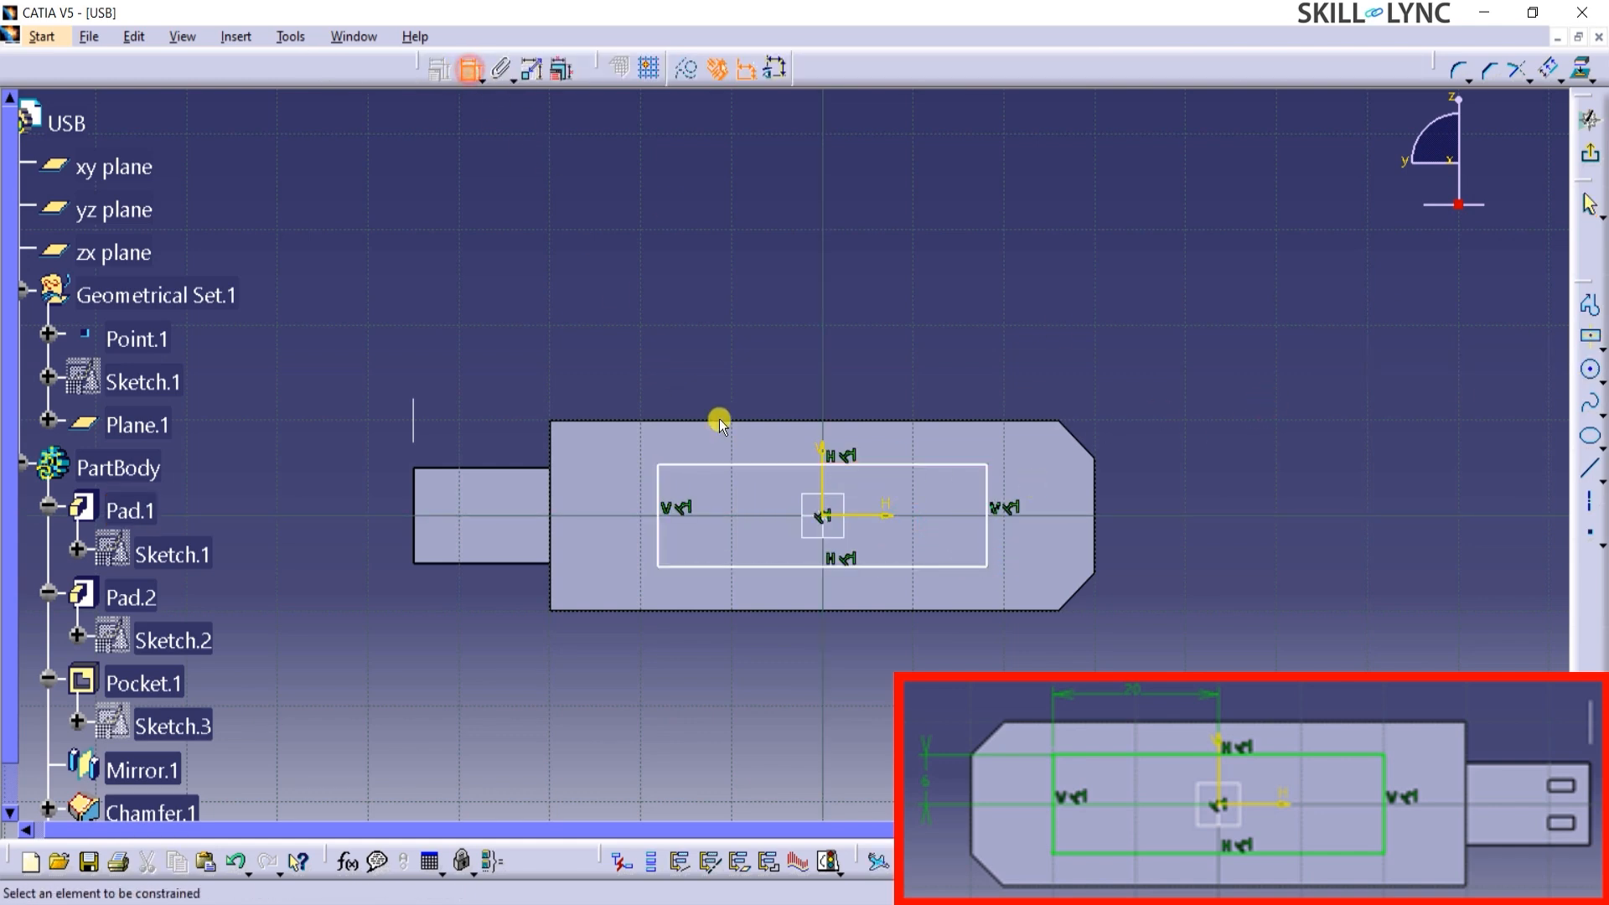
{"action": "left_click", "coordinate": [861, 514]}
{"action": "left_click", "coordinate": [878, 465]}
{"action": "left_click", "coordinate": [1138, 477]}
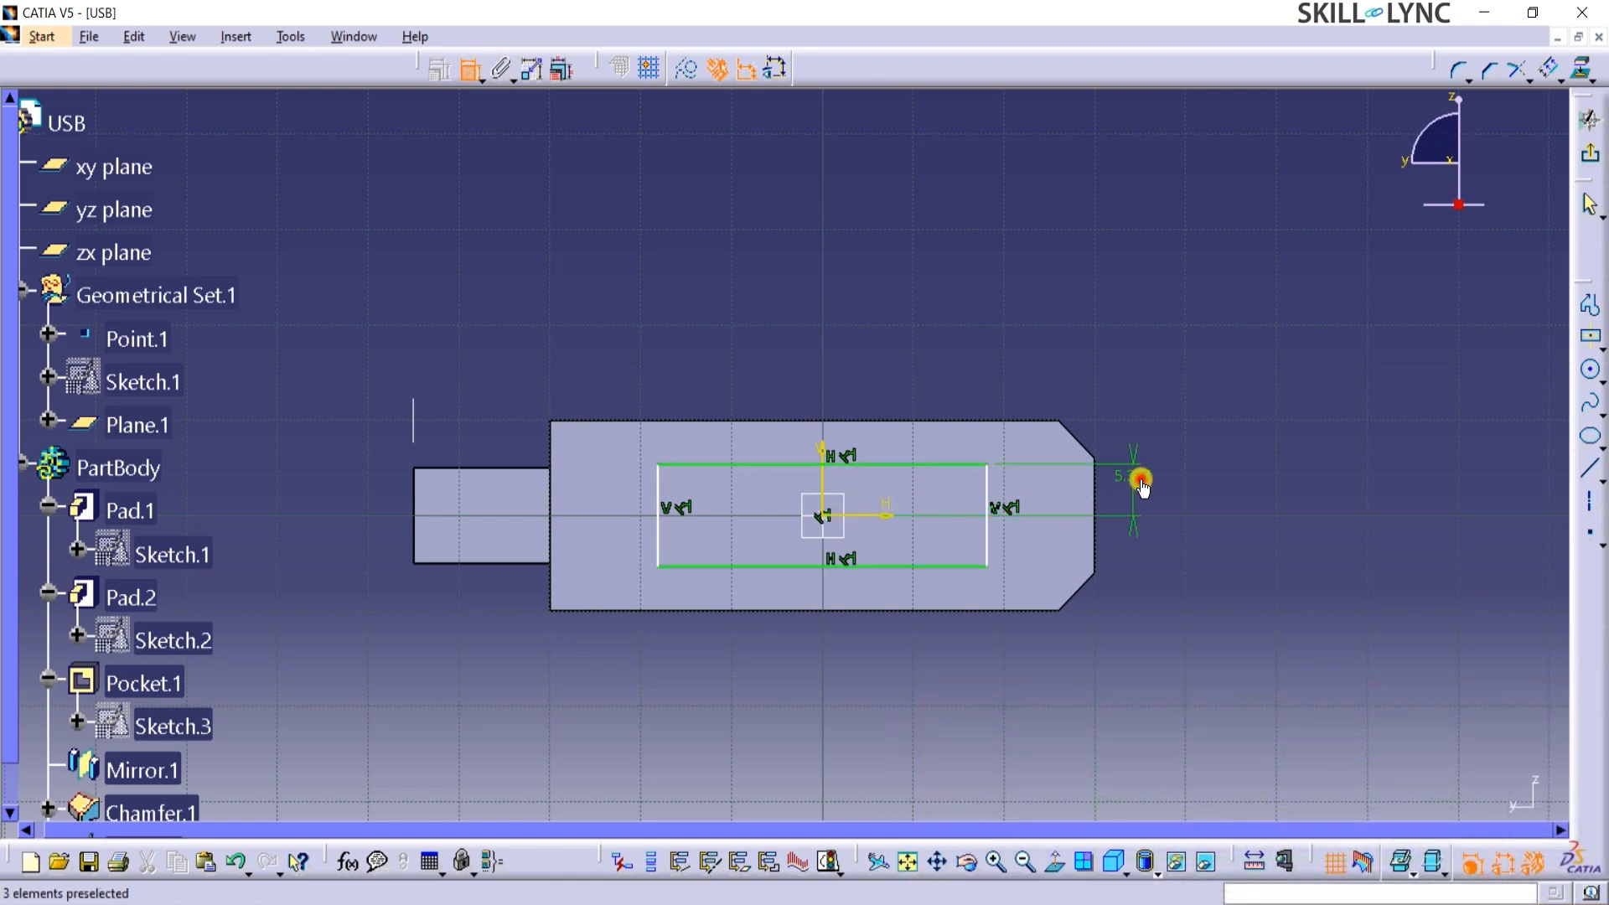
{"action": "double_click", "coordinate": [1140, 479]}
{"action": "type", "text": "6"}
{"action": "key", "text": "Return"}
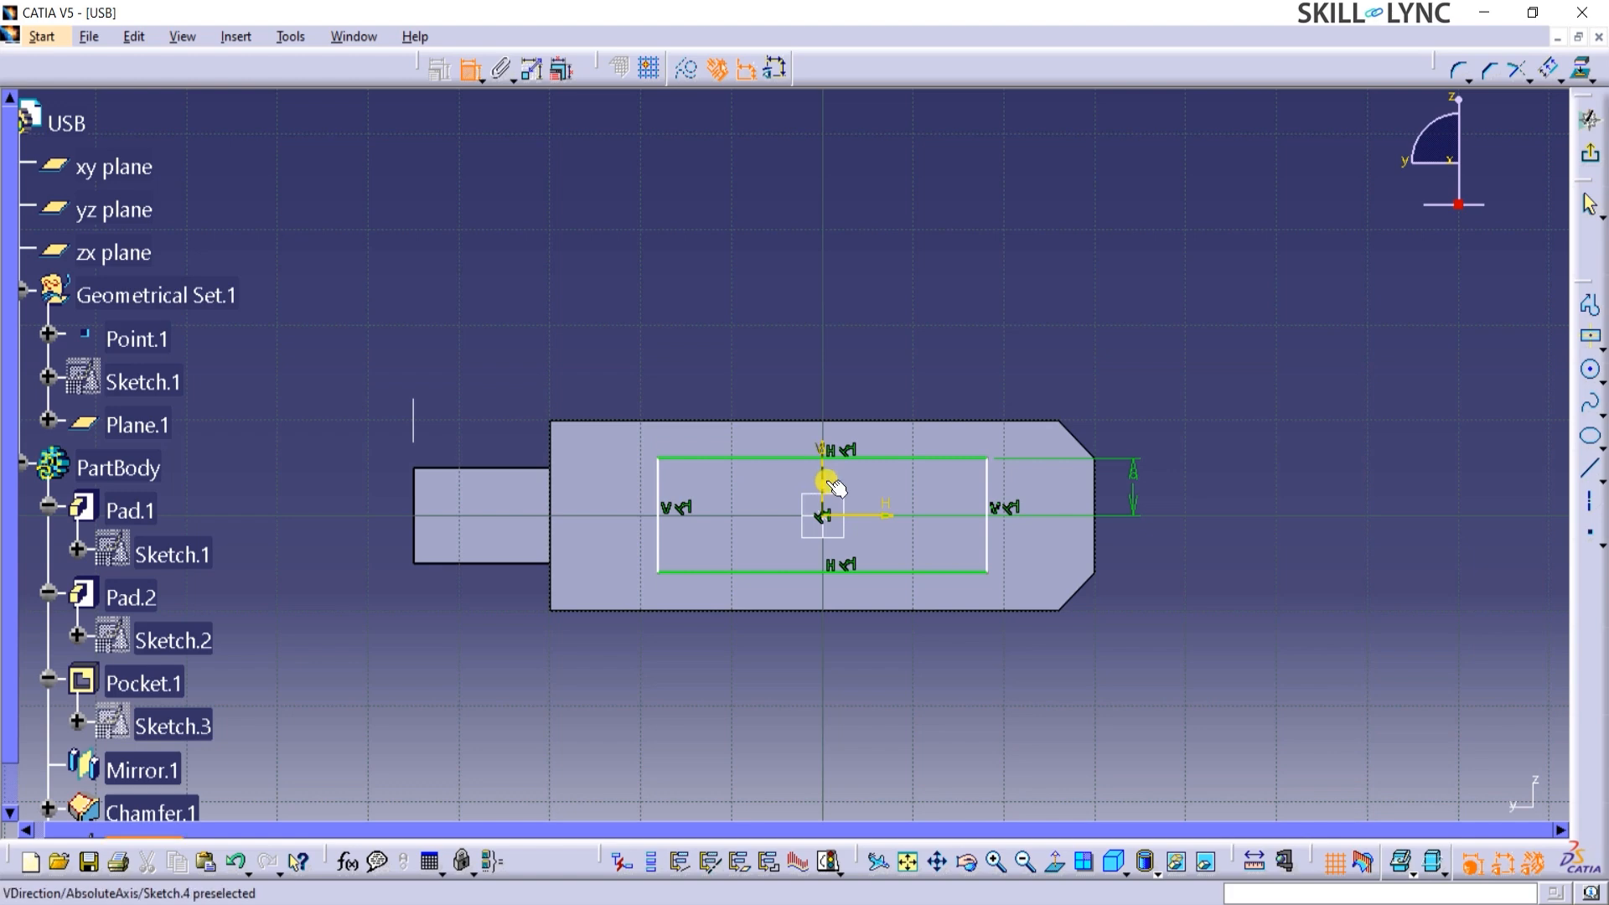
Constrain the rectangle's short side nearest the chamfered end to 20 mm from the vertical axis and exit the sketch.
{"action": "left_click", "coordinate": [822, 478]}
{"action": "left_click", "coordinate": [986, 469]}
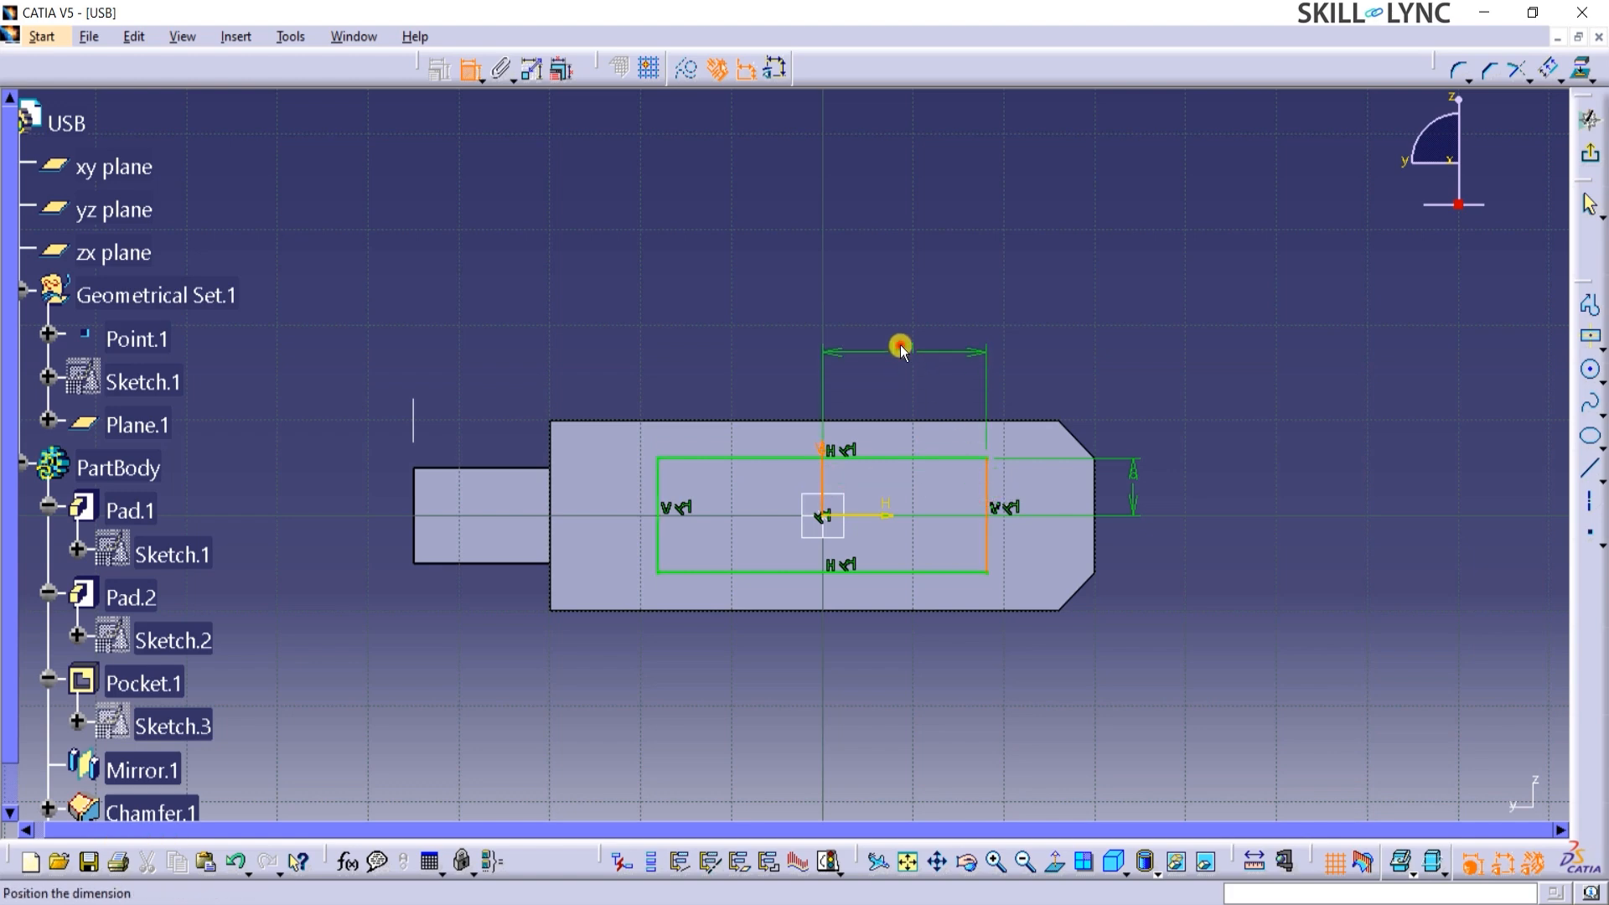
{"action": "left_click", "coordinate": [901, 348]}
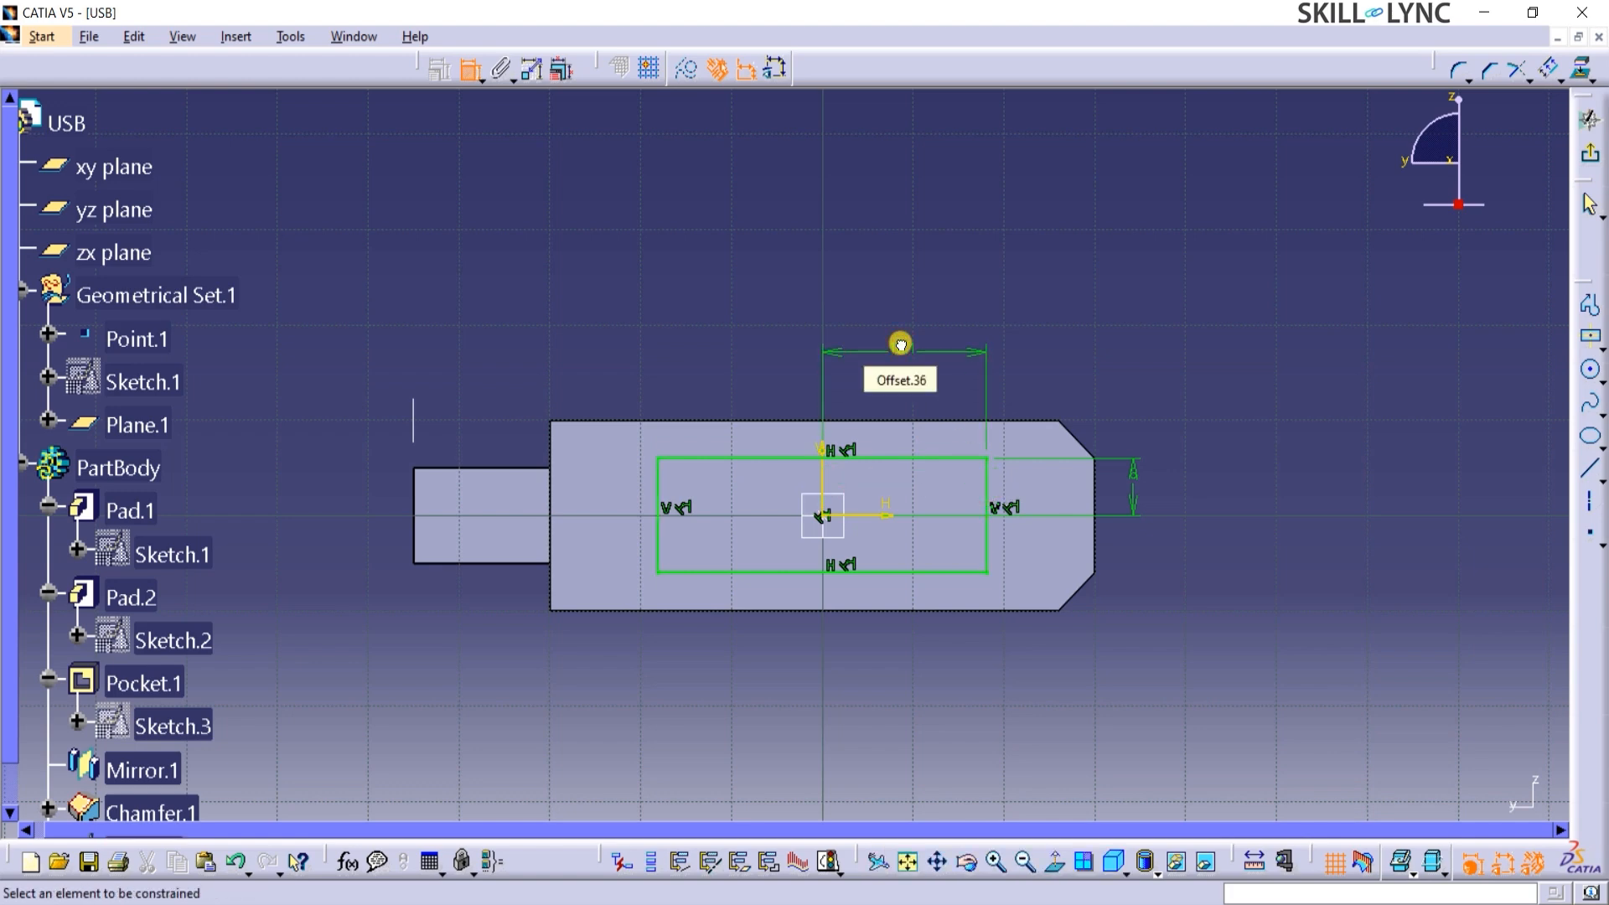
{"action": "double_click", "coordinate": [901, 345]}
{"action": "type", "text": "2"}
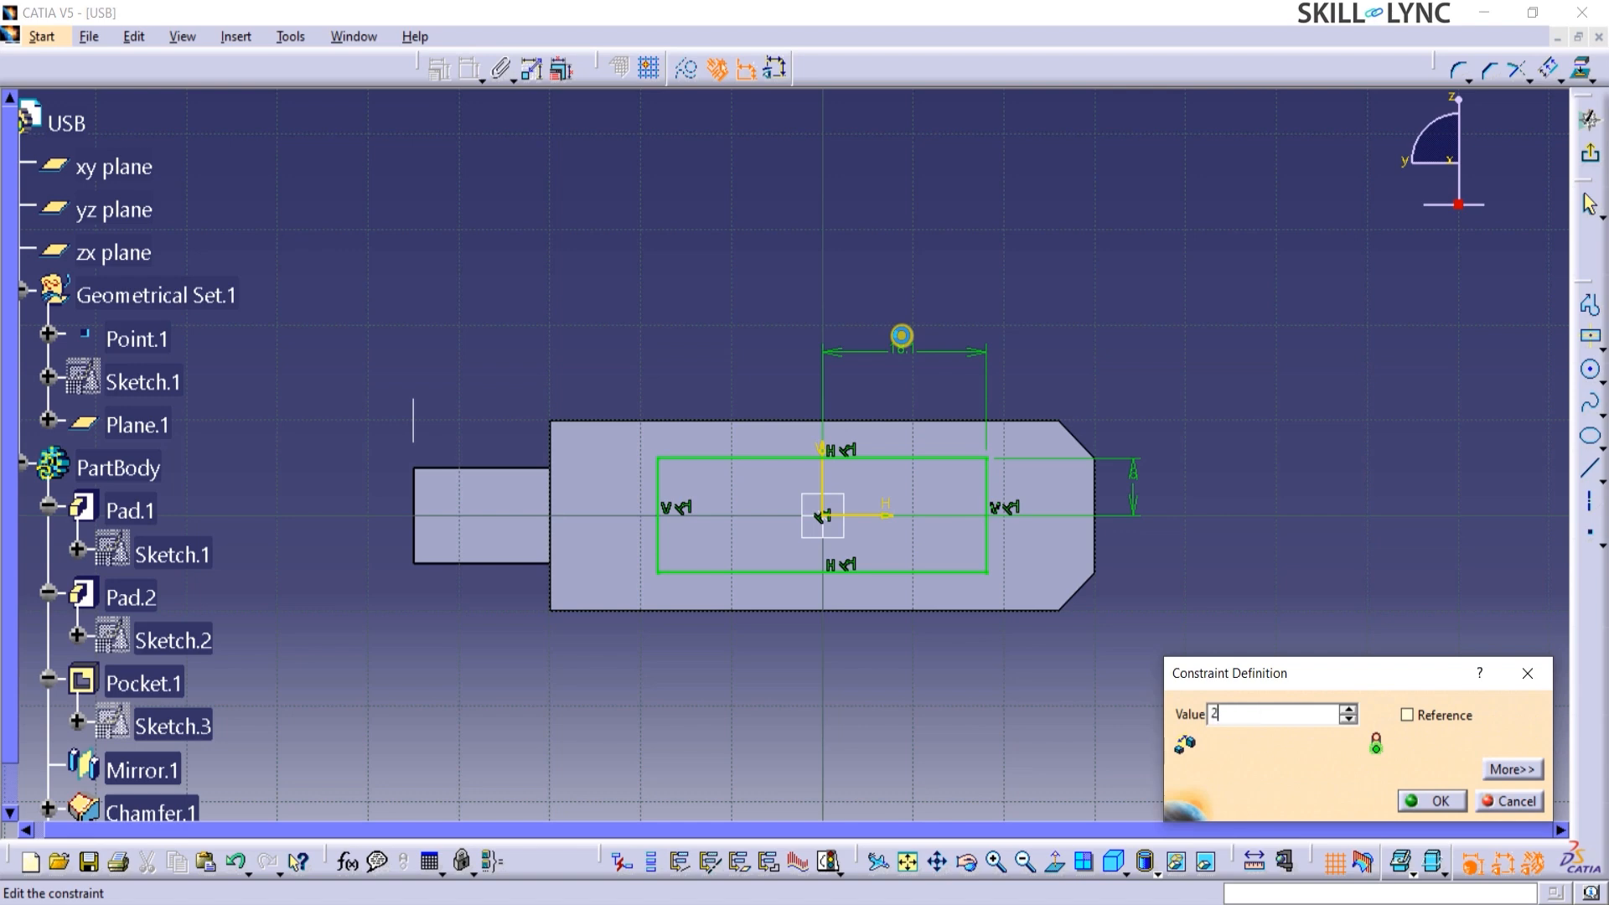
{"action": "type", "text": "0"}
{"action": "key", "text": "Return"}
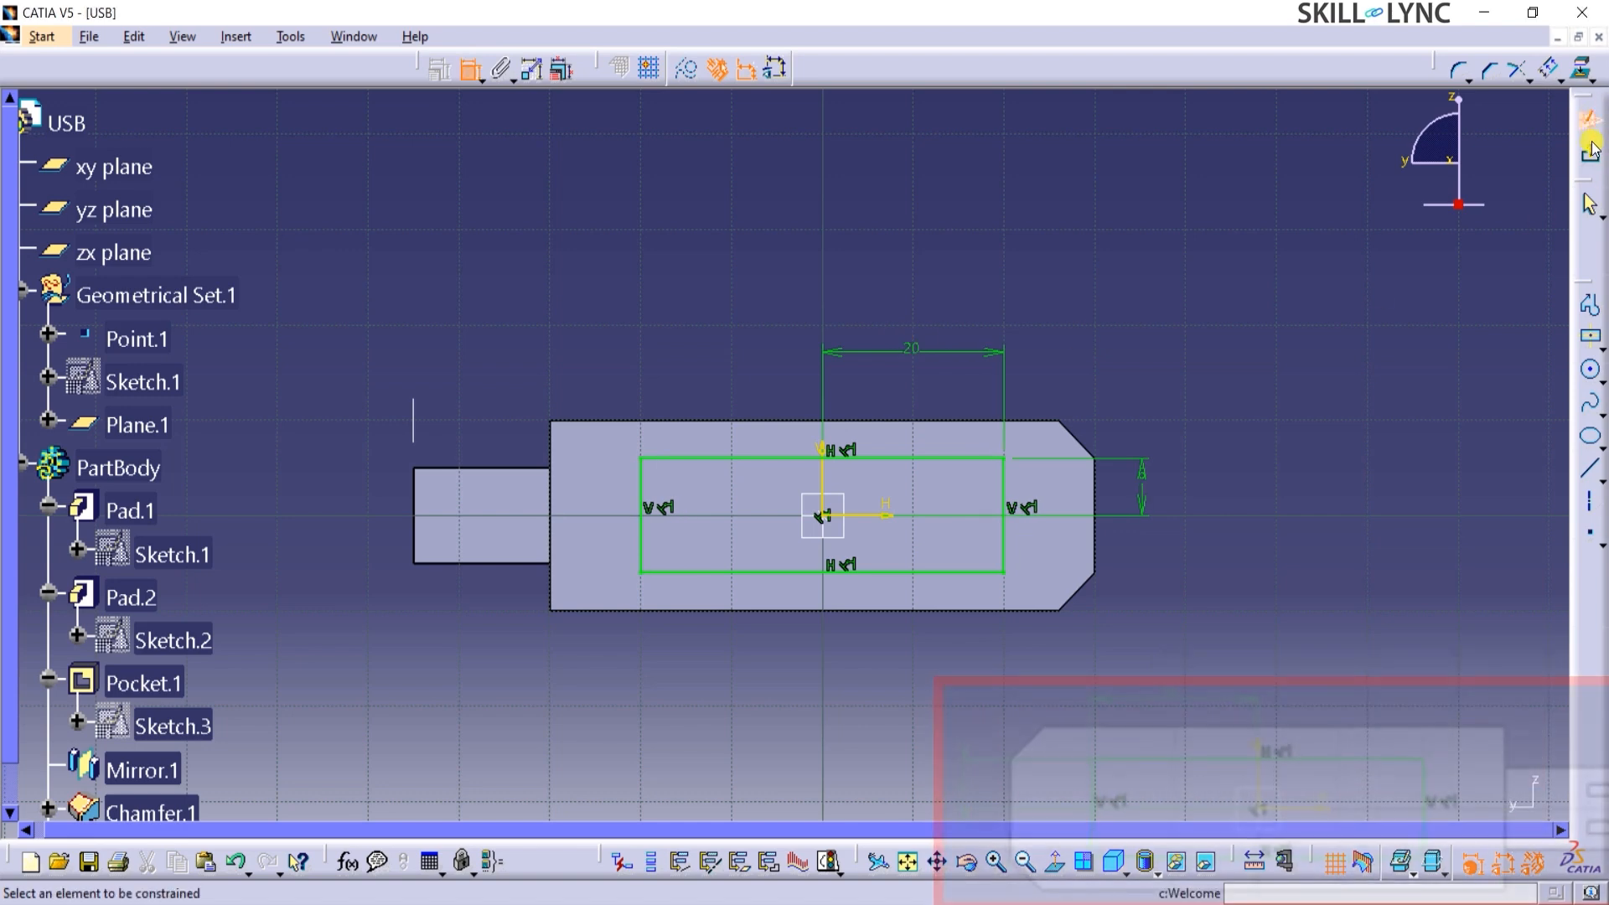
{"action": "left_click", "coordinate": [1590, 147]}
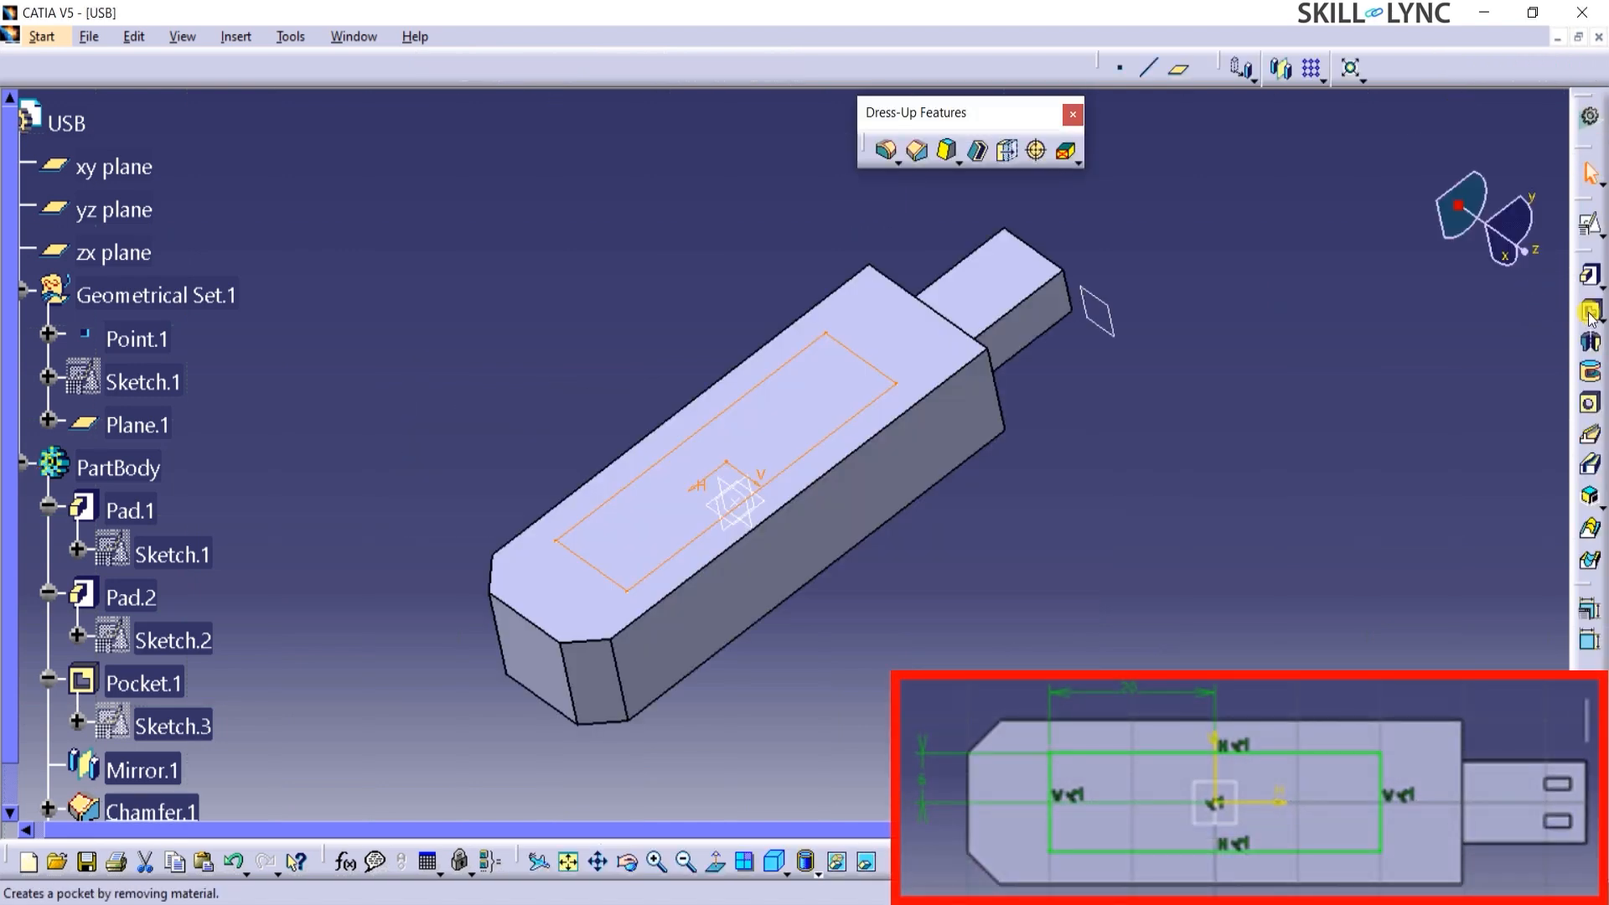
Cut a 1 mm deep pocket into the body's large face from the centered rectangle sketch.
{"action": "left_click", "coordinate": [1590, 314]}
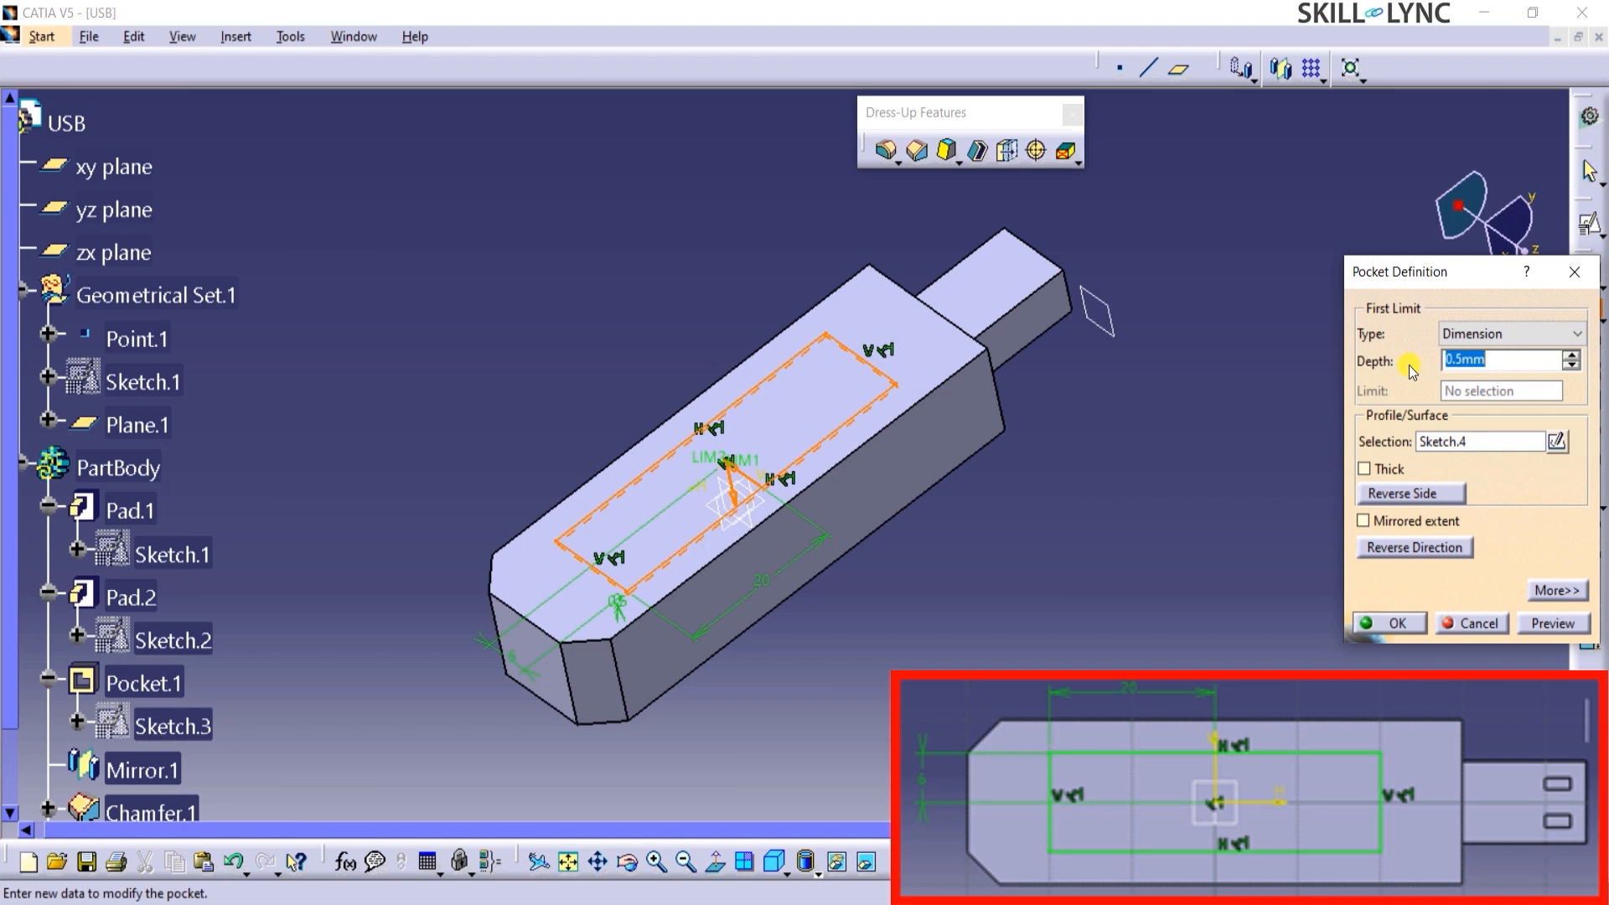
{"action": "type", "text": "1"}
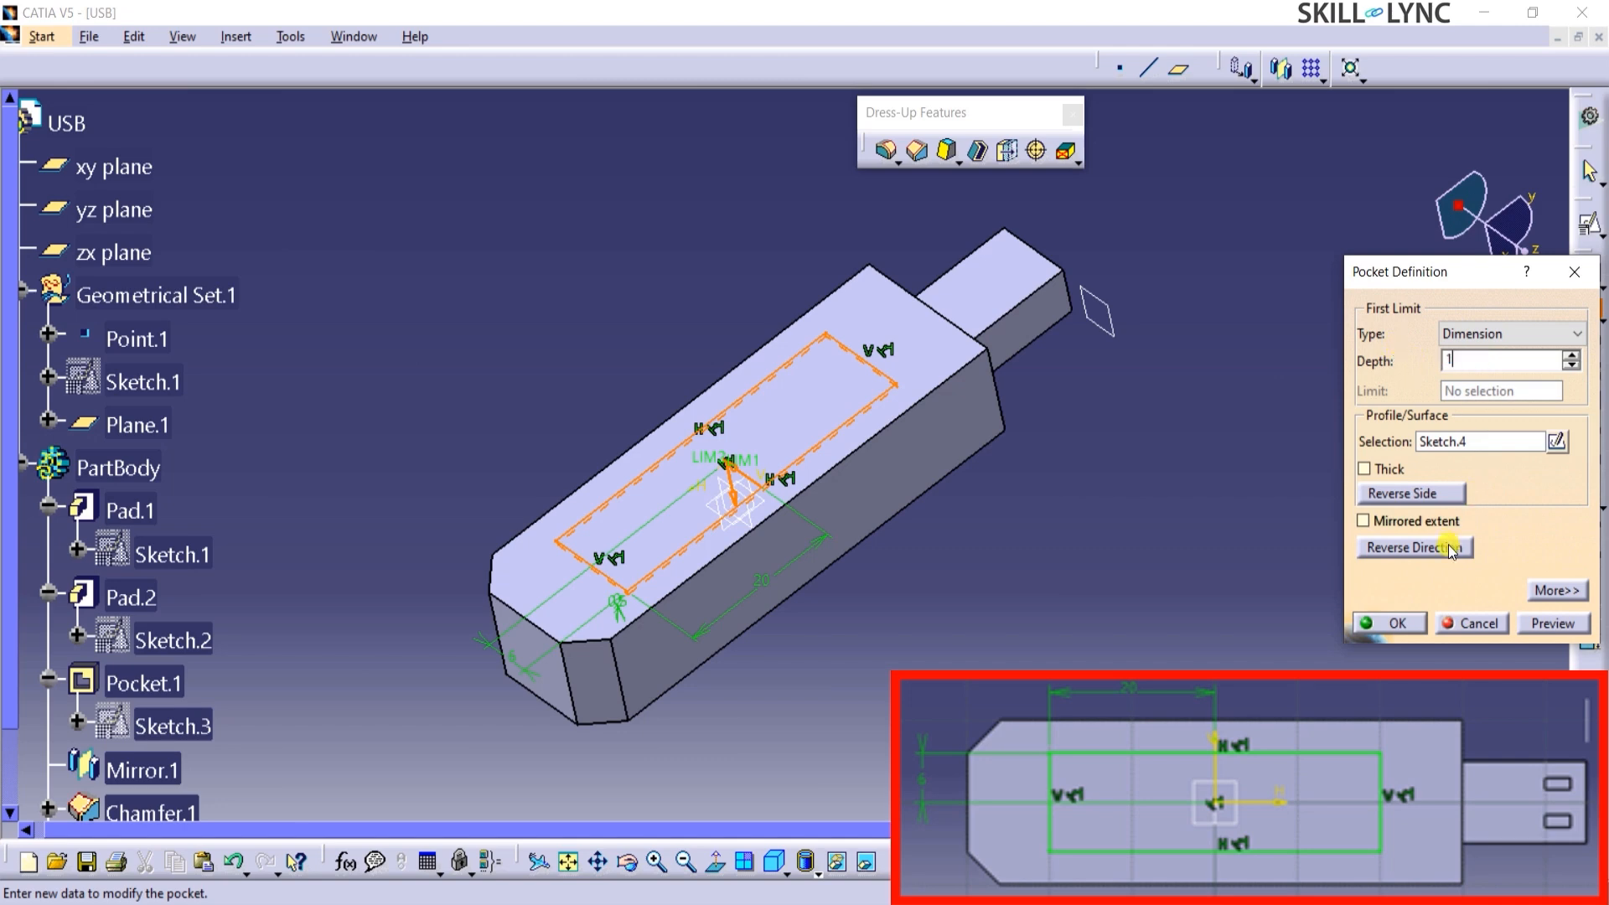
{"action": "left_click", "coordinate": [1393, 623]}
{"action": "left_click", "coordinate": [1003, 560]}
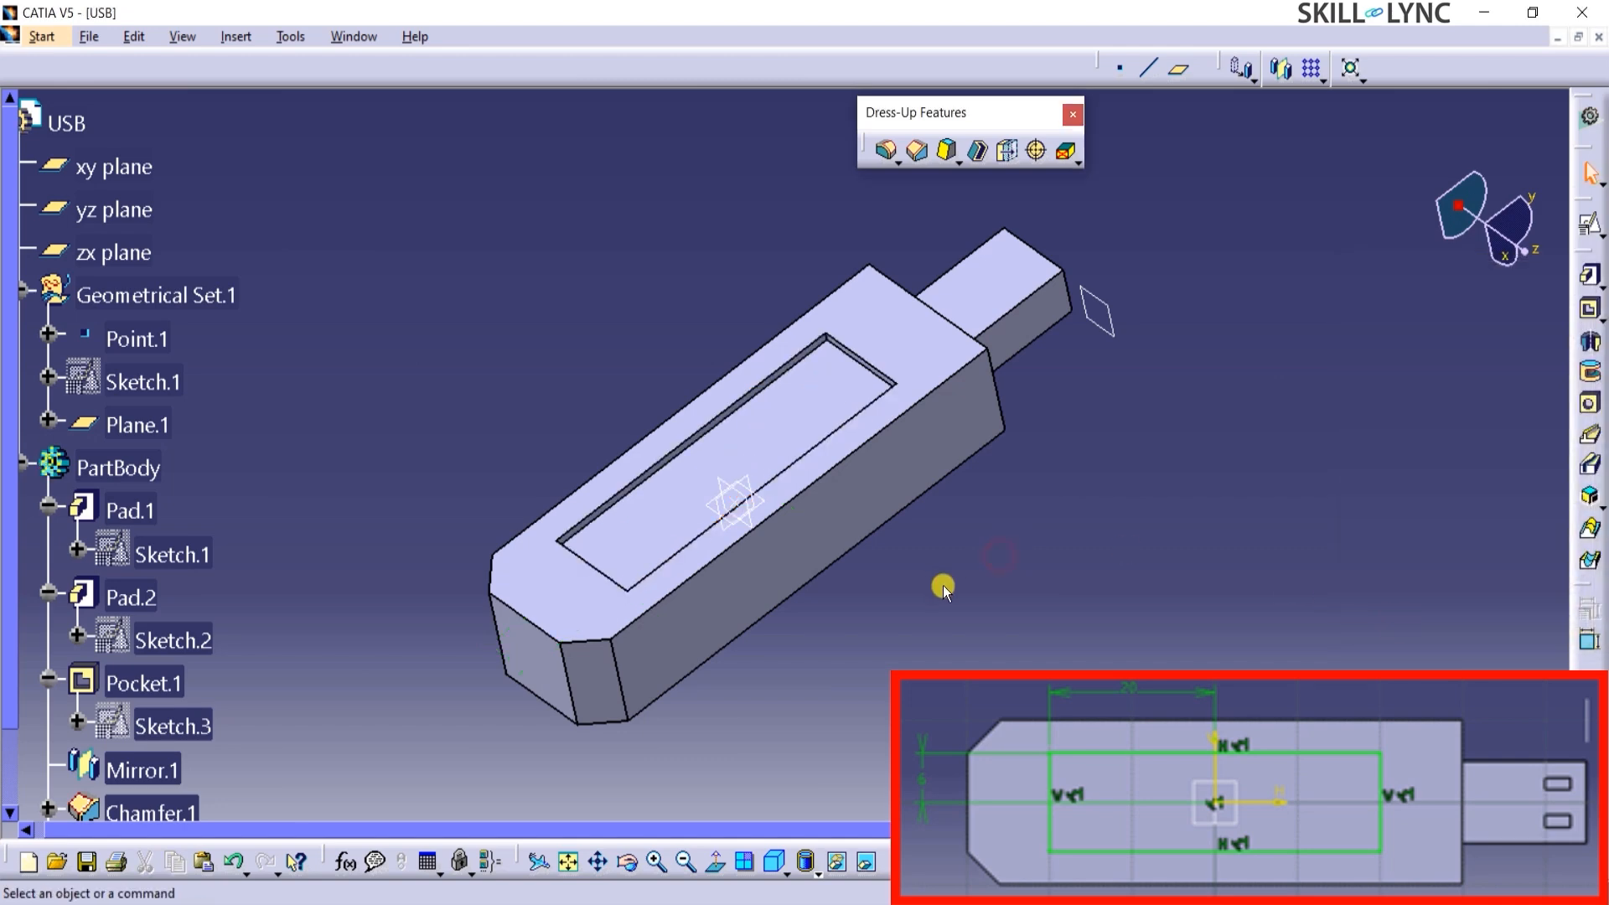
Change the support of the centered rectangle's sketch, Sketch.4, to the body's side face that matches the connector's slotted side.
{"action": "middle_click_drag", "start_coordinate": [945, 585], "coordinate": [754, 470]}
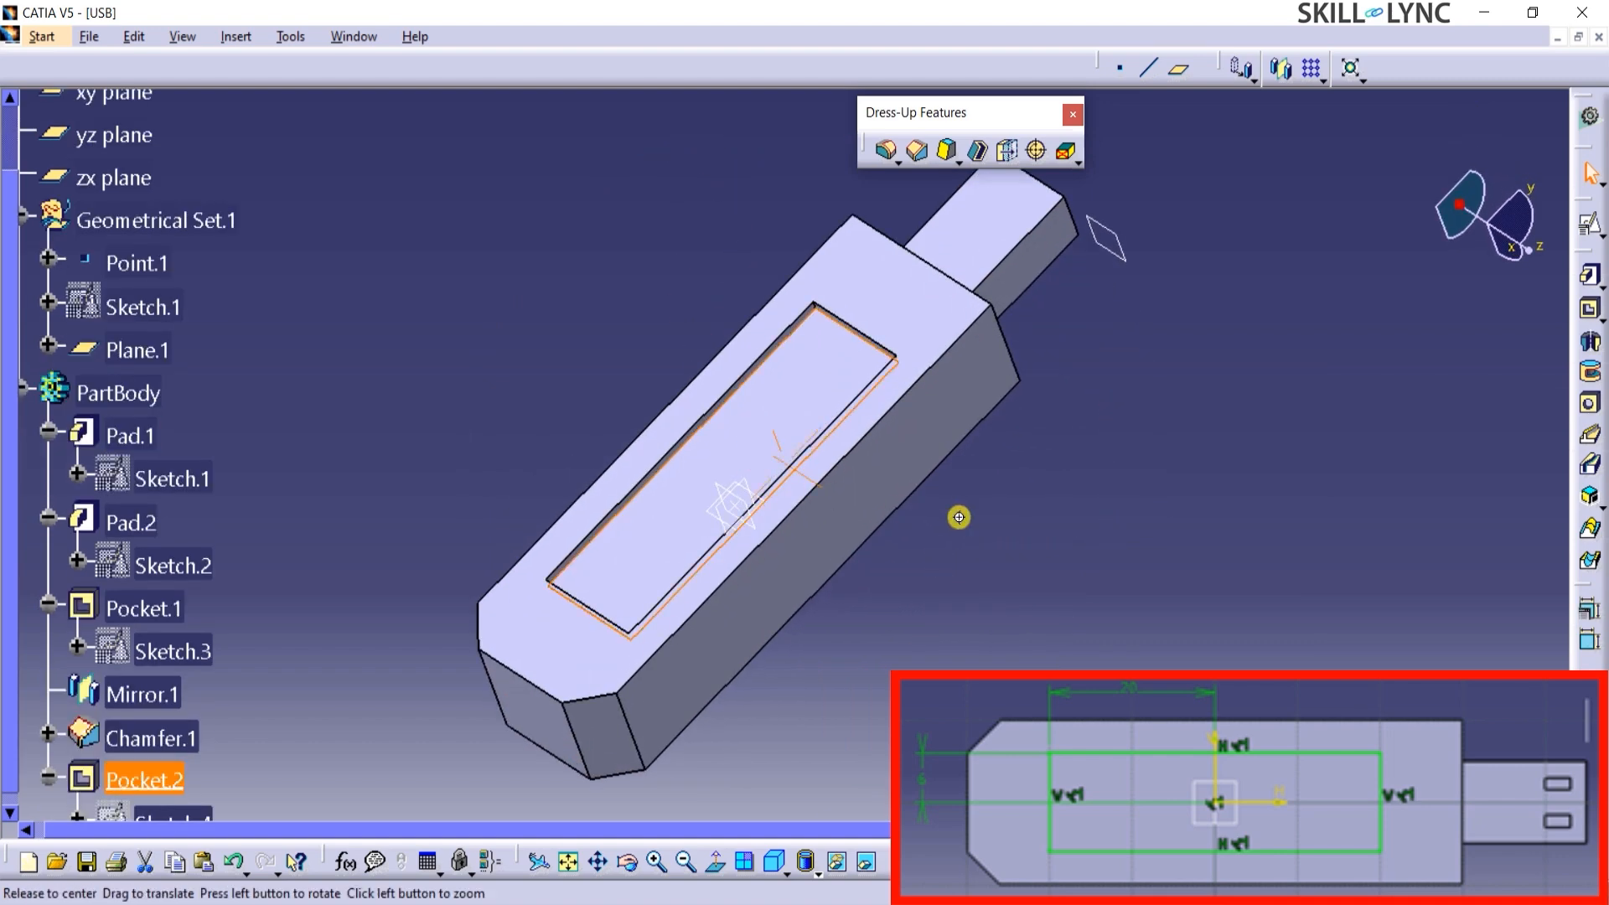
{"action": "middle_click_drag", "start_coordinate": [959, 514], "coordinate": [675, 112]}
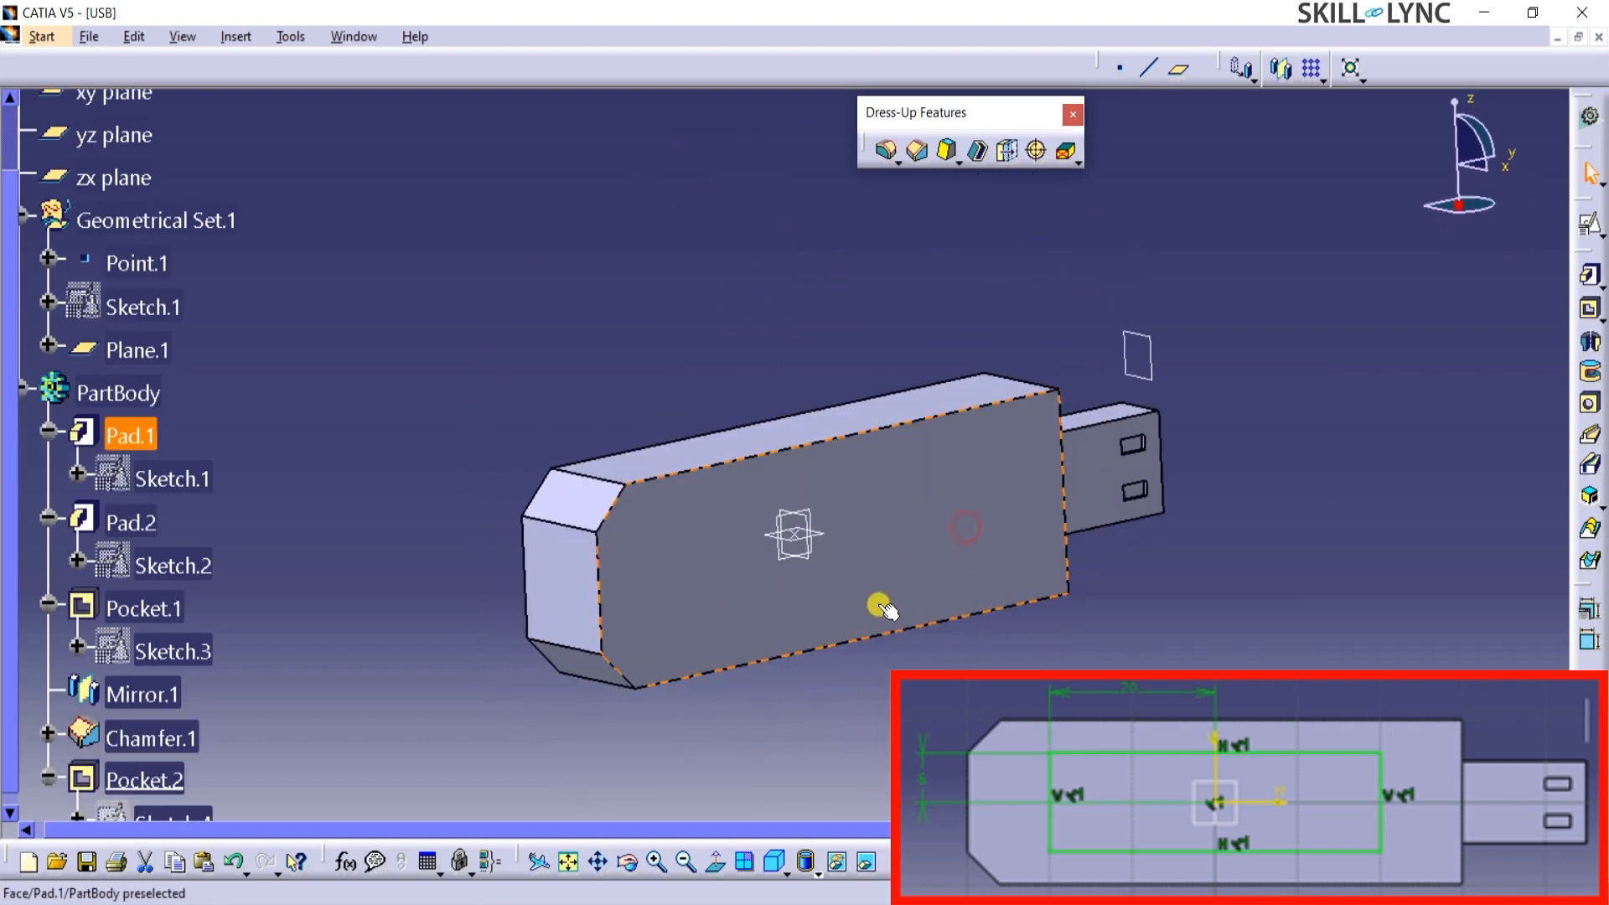
{"action": "middle_click_drag", "start_coordinate": [855, 334], "coordinate": [1111, 667]}
{"action": "middle_click_drag", "start_coordinate": [964, 658], "coordinate": [793, 708]}
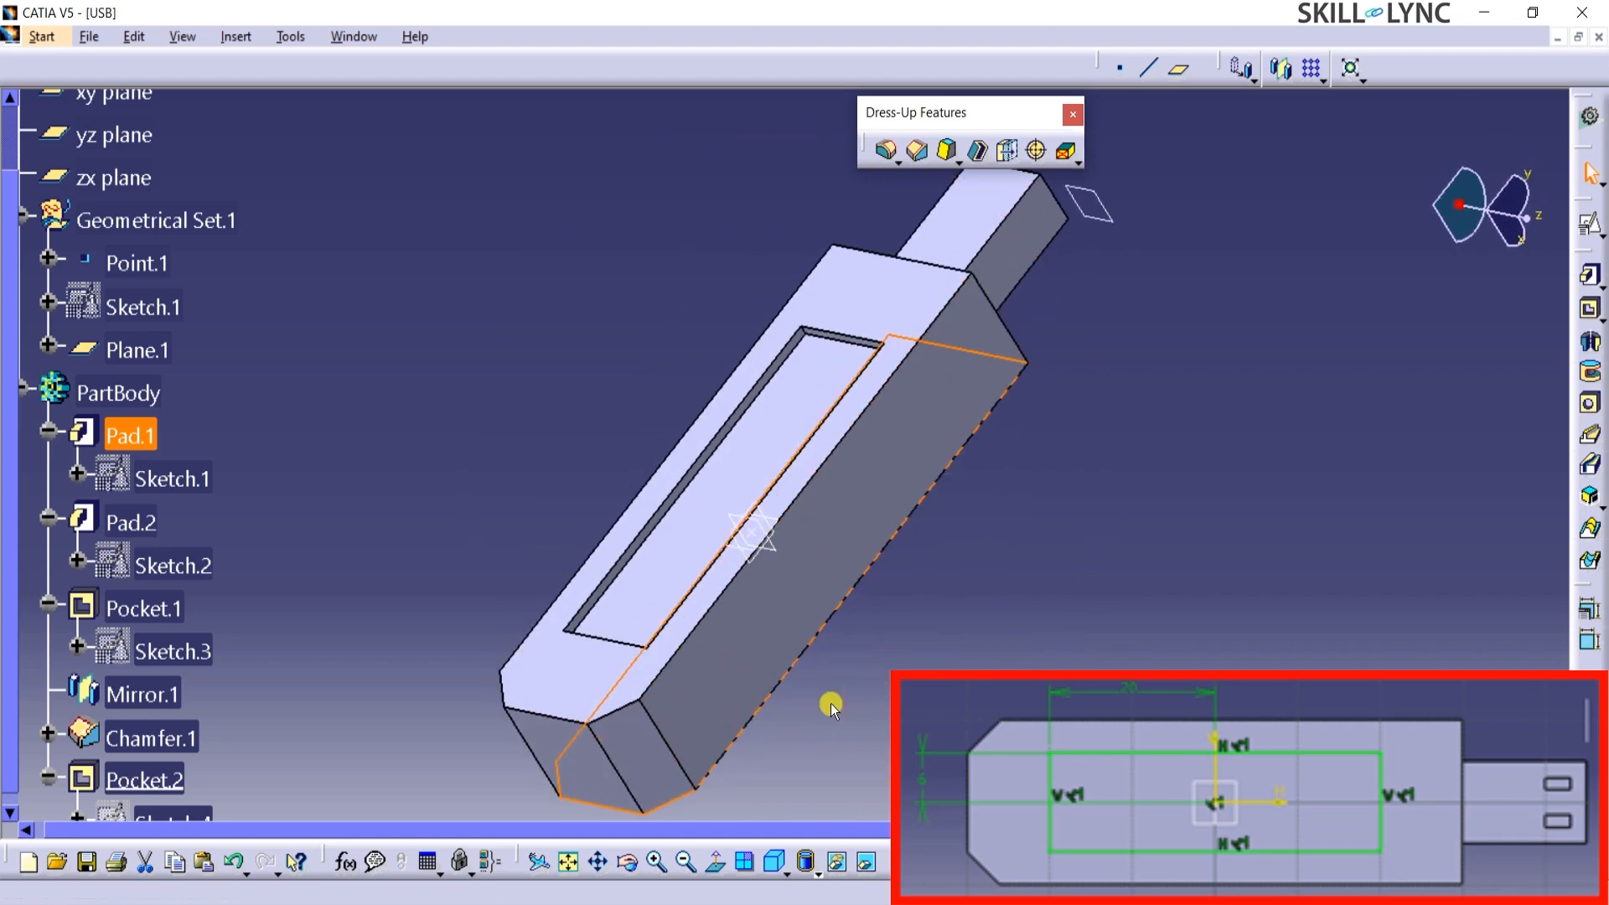
{"action": "scroll", "coordinate": [179, 557], "scroll_direction": "down", "scroll_amount": 3}
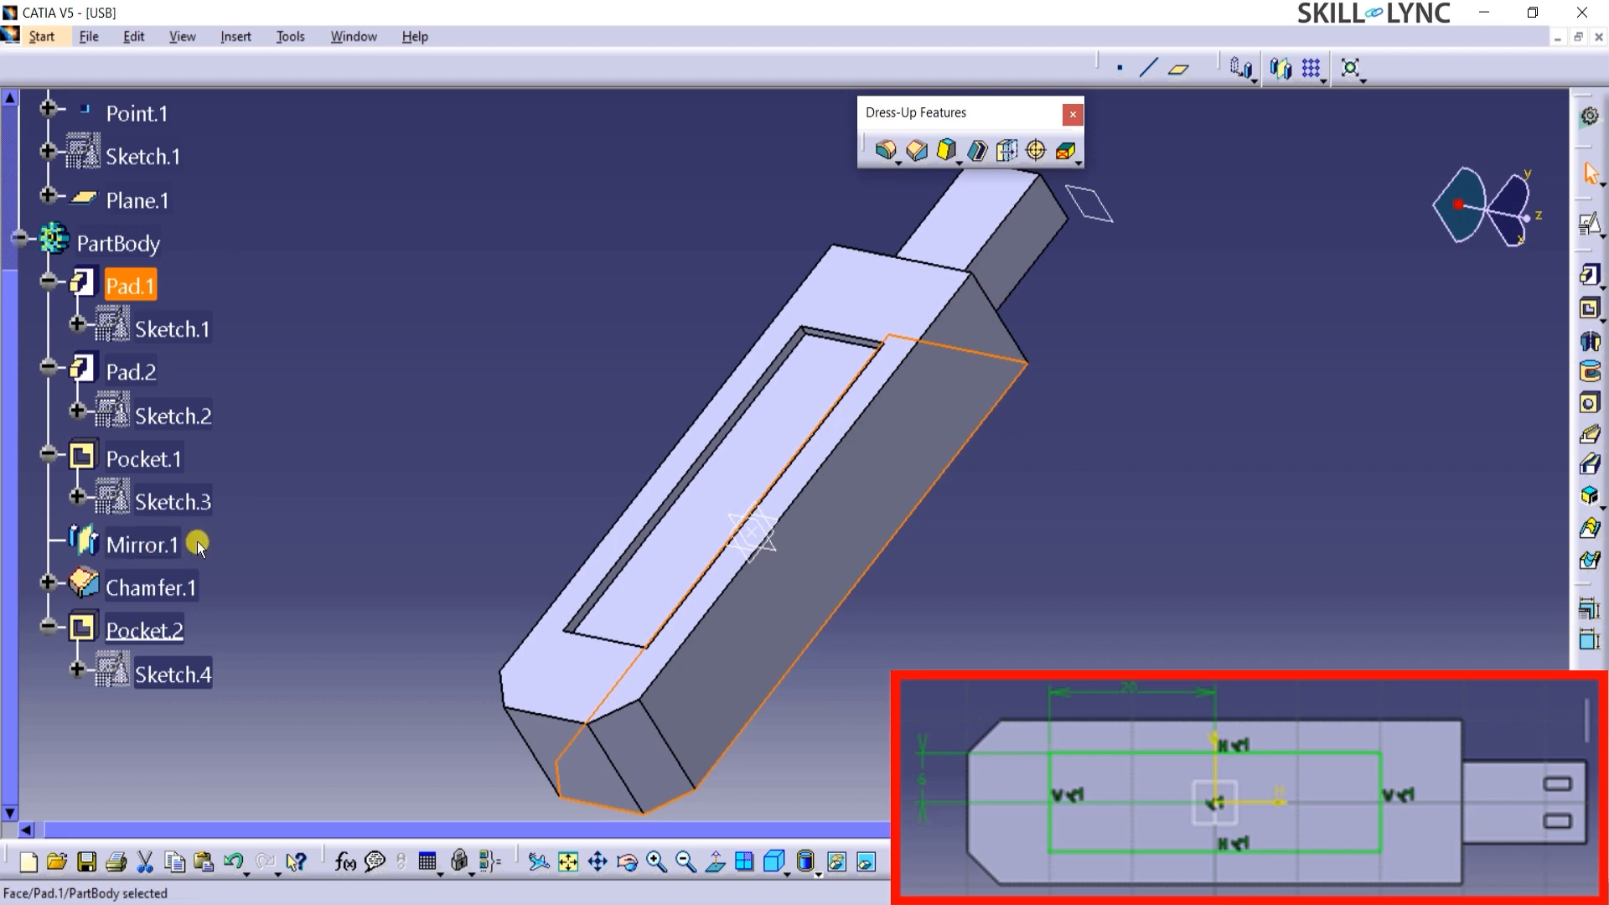
{"action": "right_click", "coordinate": [183, 676]}
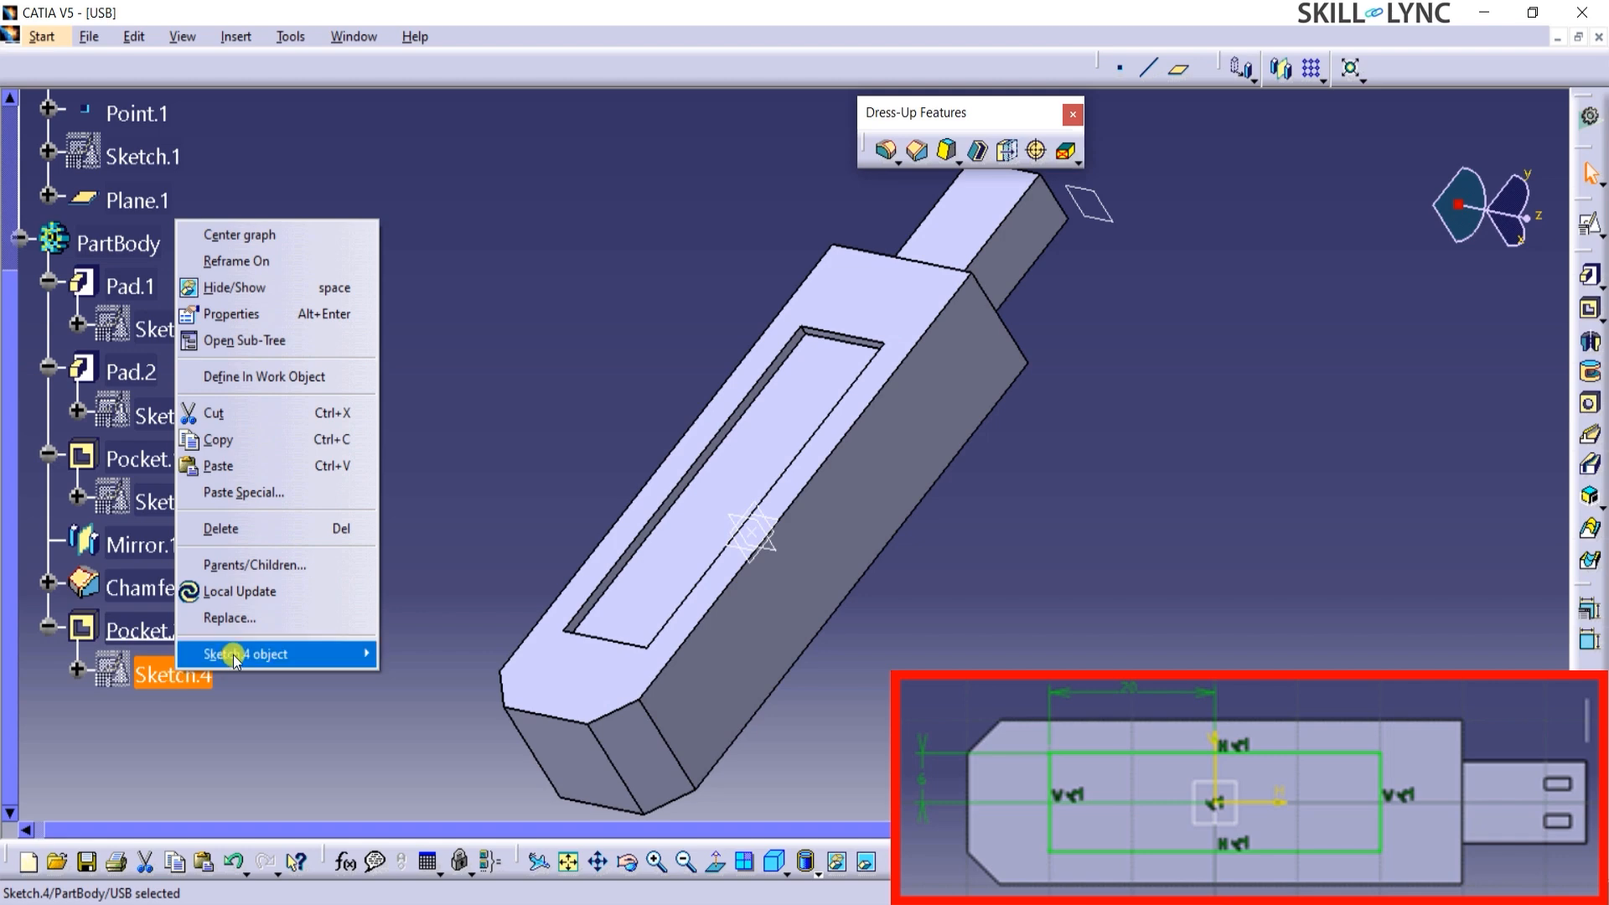
{"action": "mouse_move", "coordinate": [211, 659]}
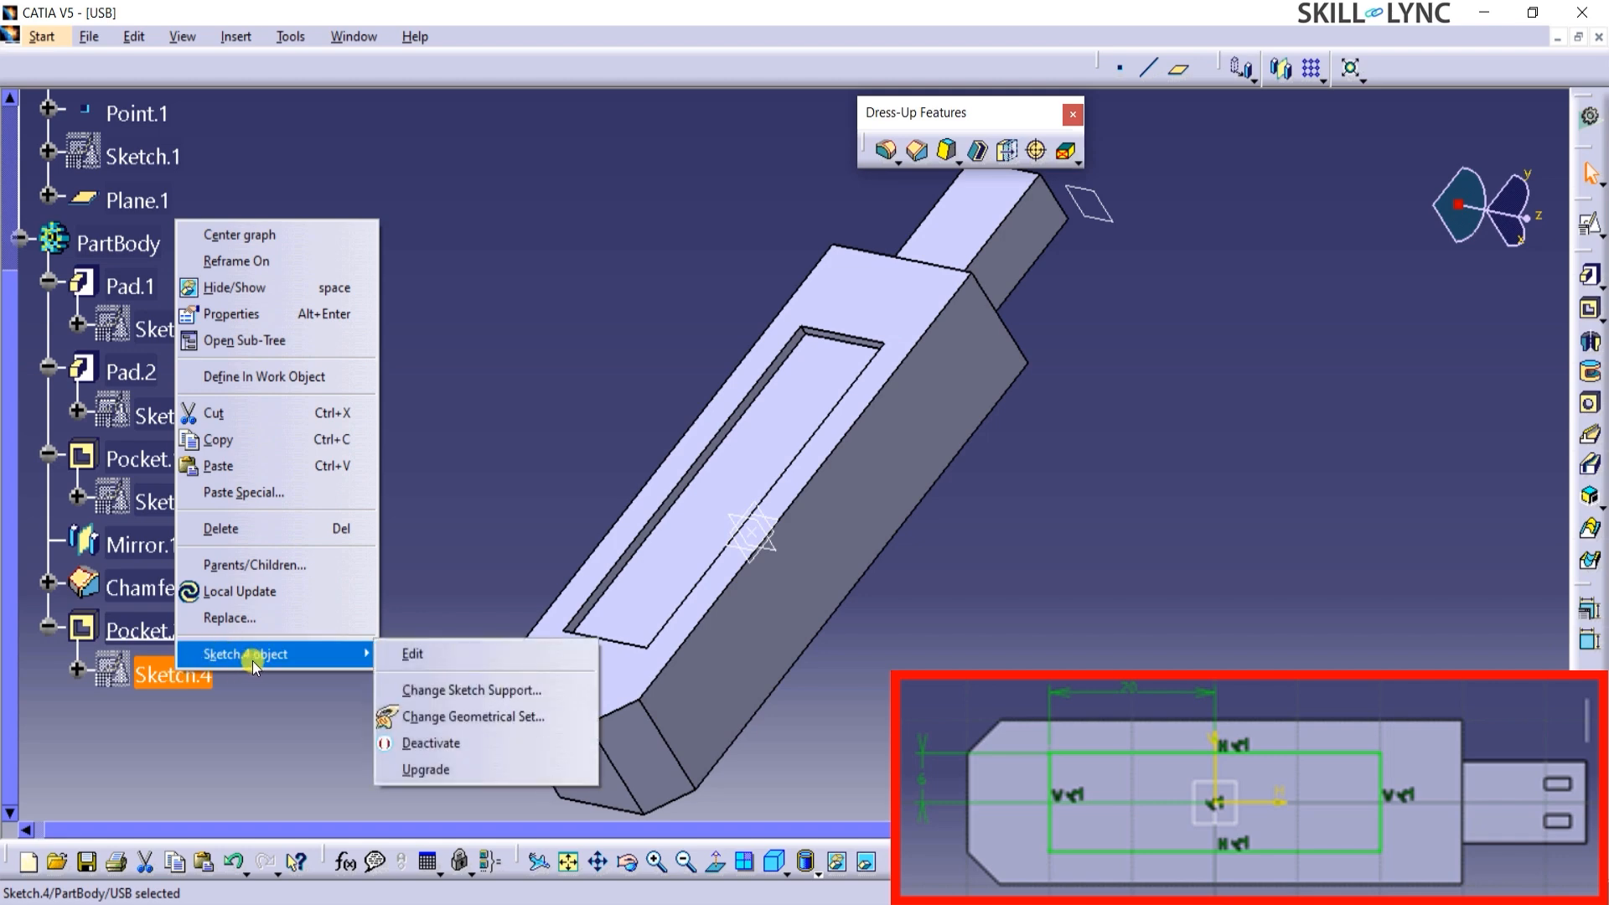
{"action": "left_click", "coordinate": [420, 690]}
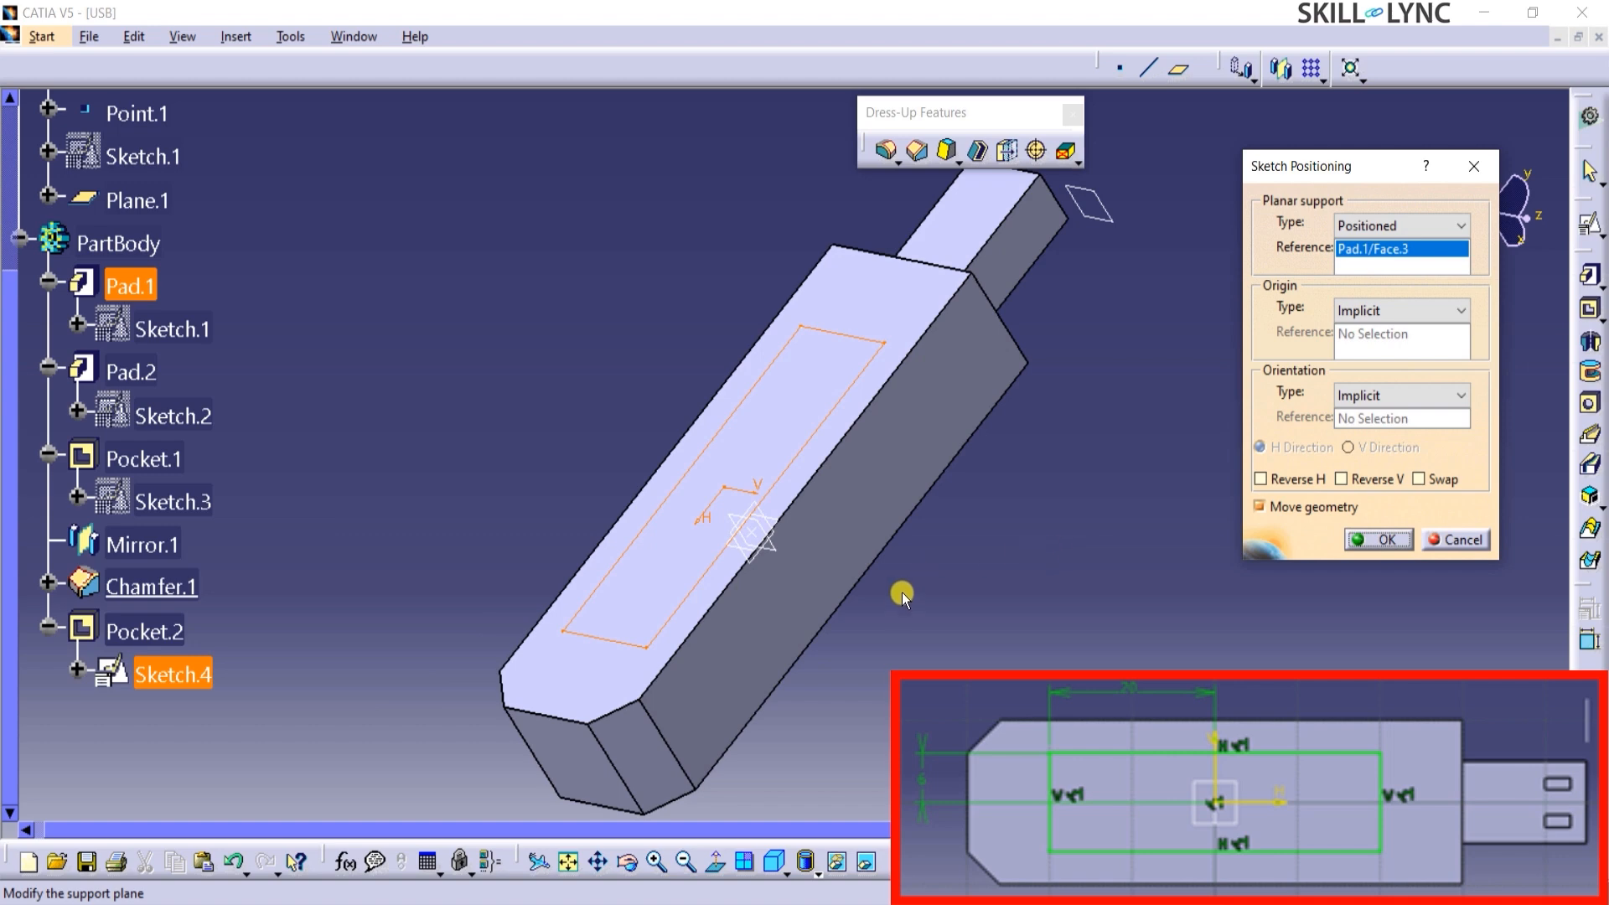
{"action": "middle_click_drag", "start_coordinate": [901, 589], "coordinate": [667, 285]}
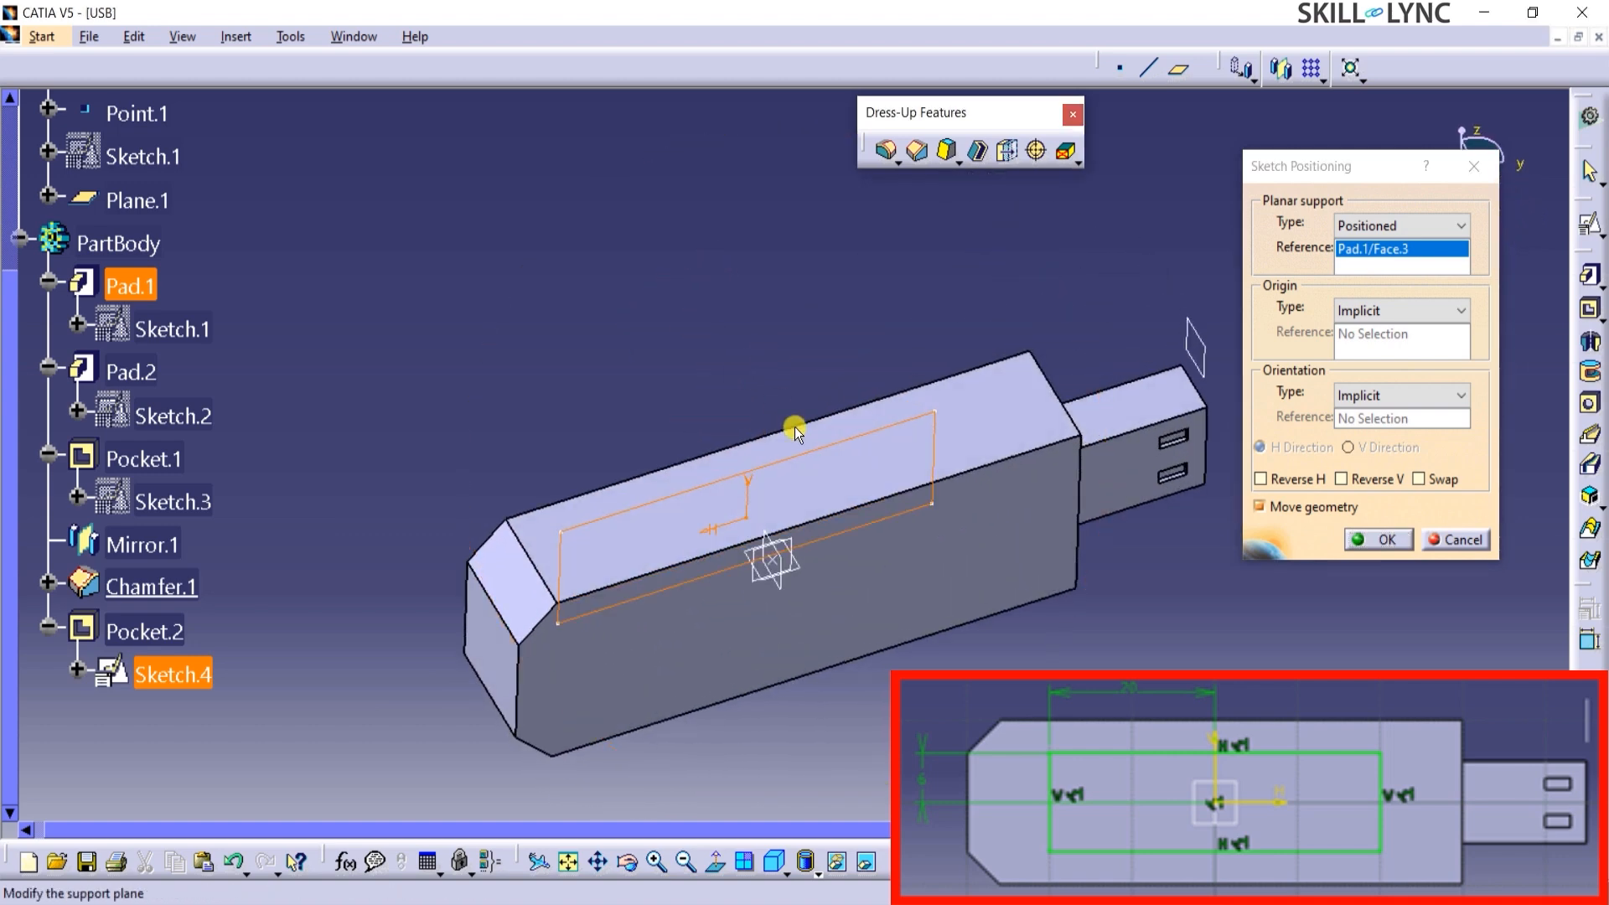
{"action": "left_click", "coordinate": [797, 618]}
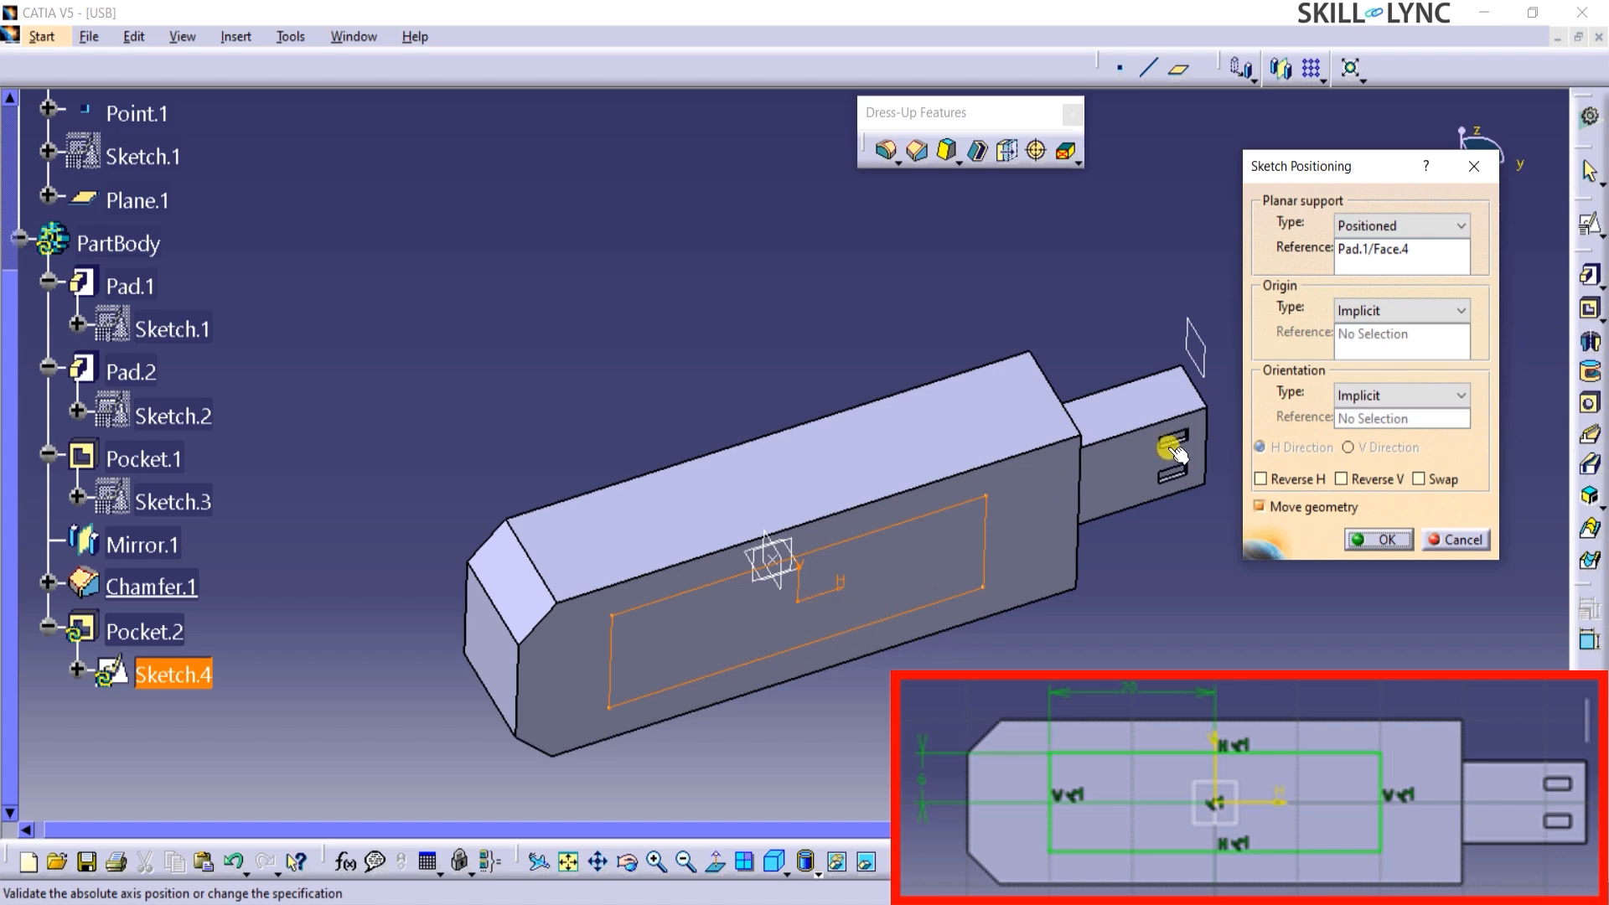
{"action": "left_click", "coordinate": [1384, 541]}
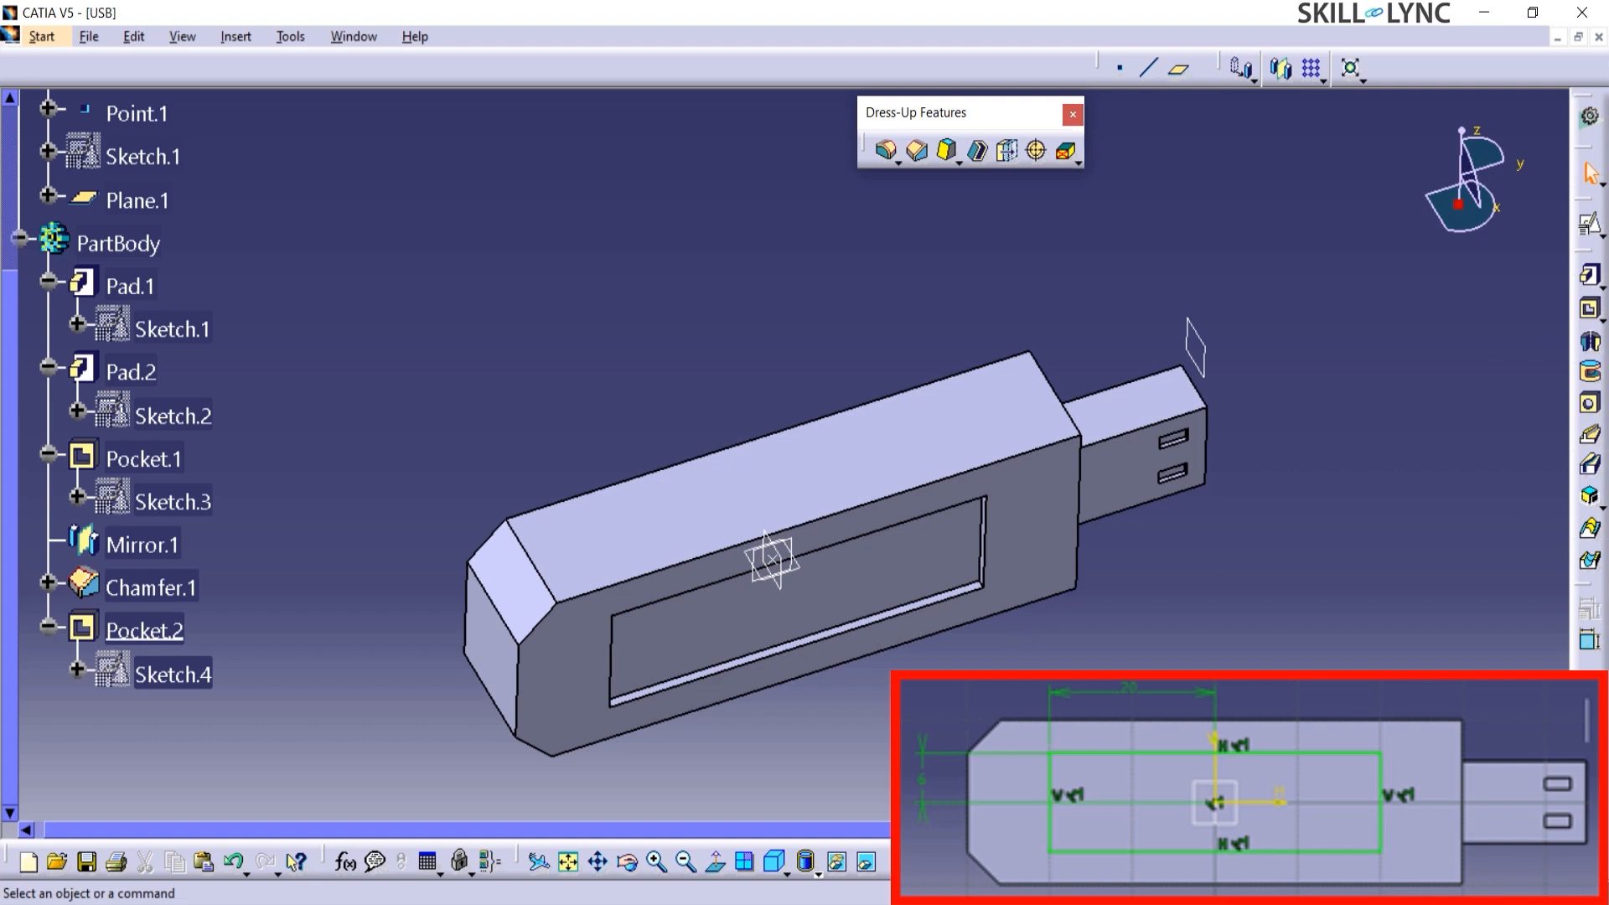
Review the sketch support settings of the shallow pocket's sketch, Sketch.4, and accept them.
{"action": "right_click", "coordinate": [183, 677]}
{"action": "mouse_move", "coordinate": [226, 658]}
{"action": "left_click", "coordinate": [433, 693]}
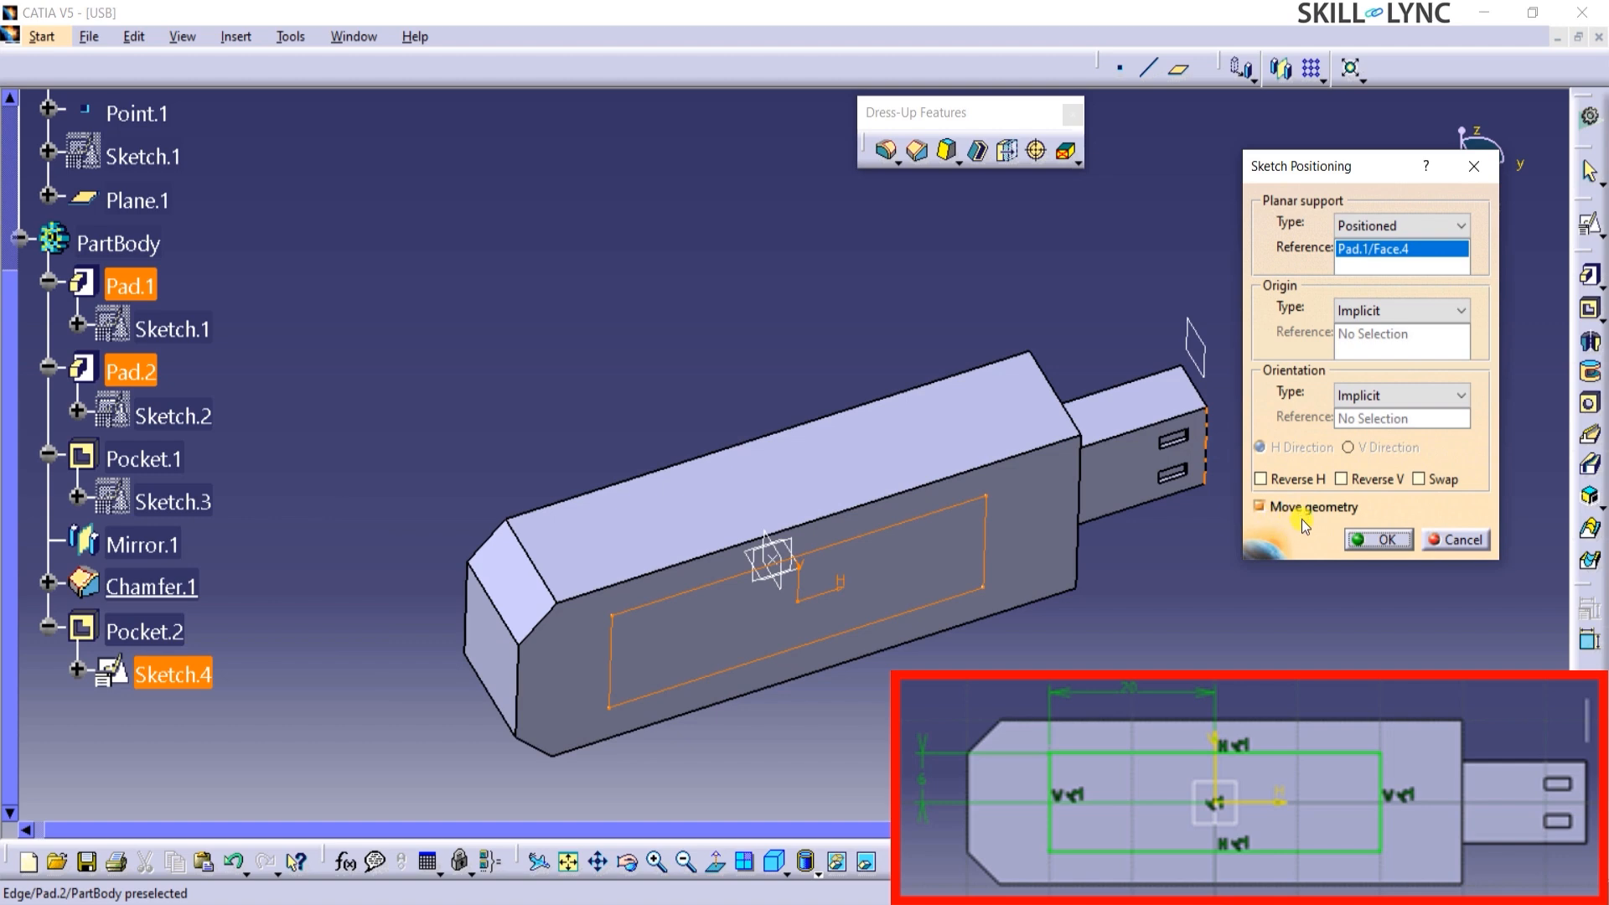
{"action": "left_click", "coordinate": [1378, 539]}
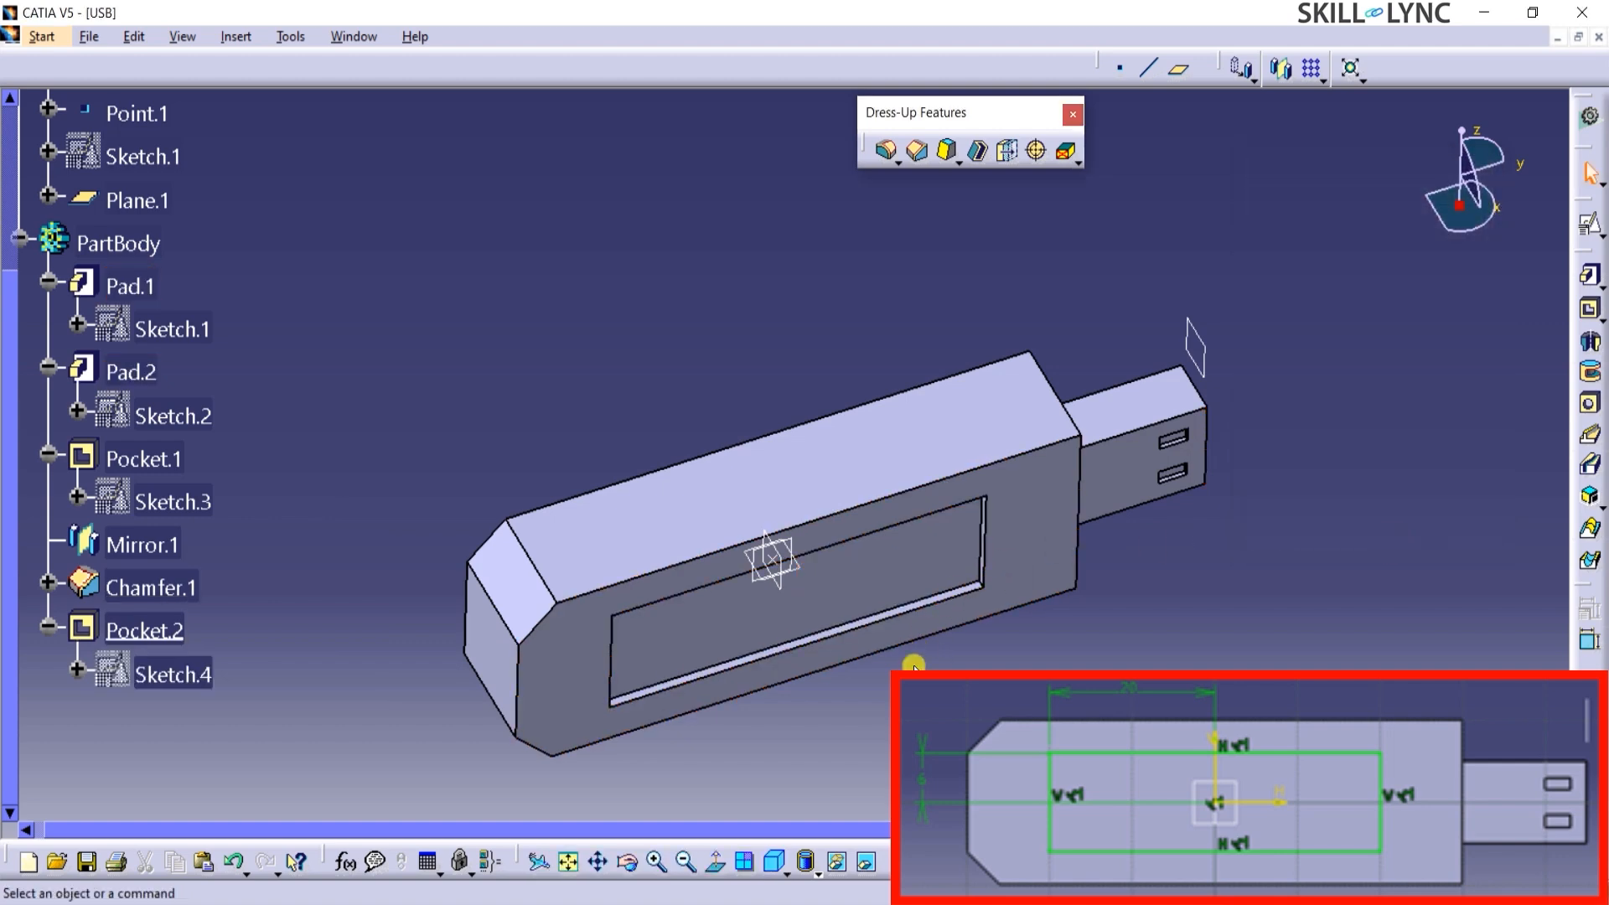
Examine the parents and children of the shallow pocket's sketch, Sketch.4, and close the view.
{"action": "middle_click_drag", "start_coordinate": [718, 416], "coordinate": [646, 377]}
{"action": "scroll", "coordinate": [134, 474], "scroll_direction": "up", "scroll_amount": 2}
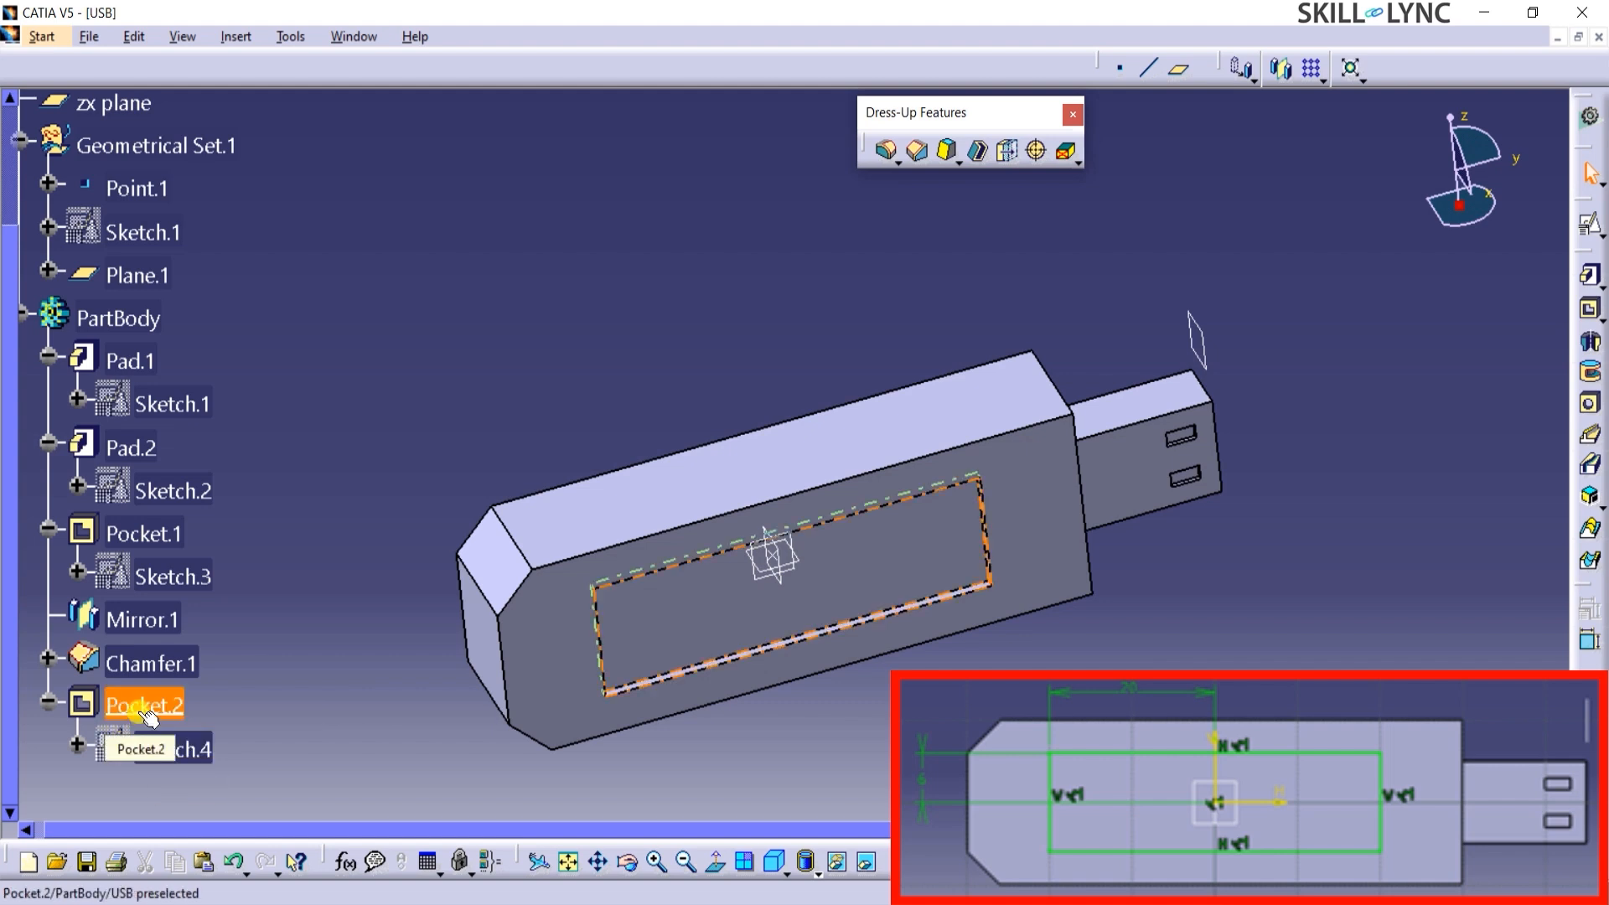
{"action": "right_click", "coordinate": [188, 756]}
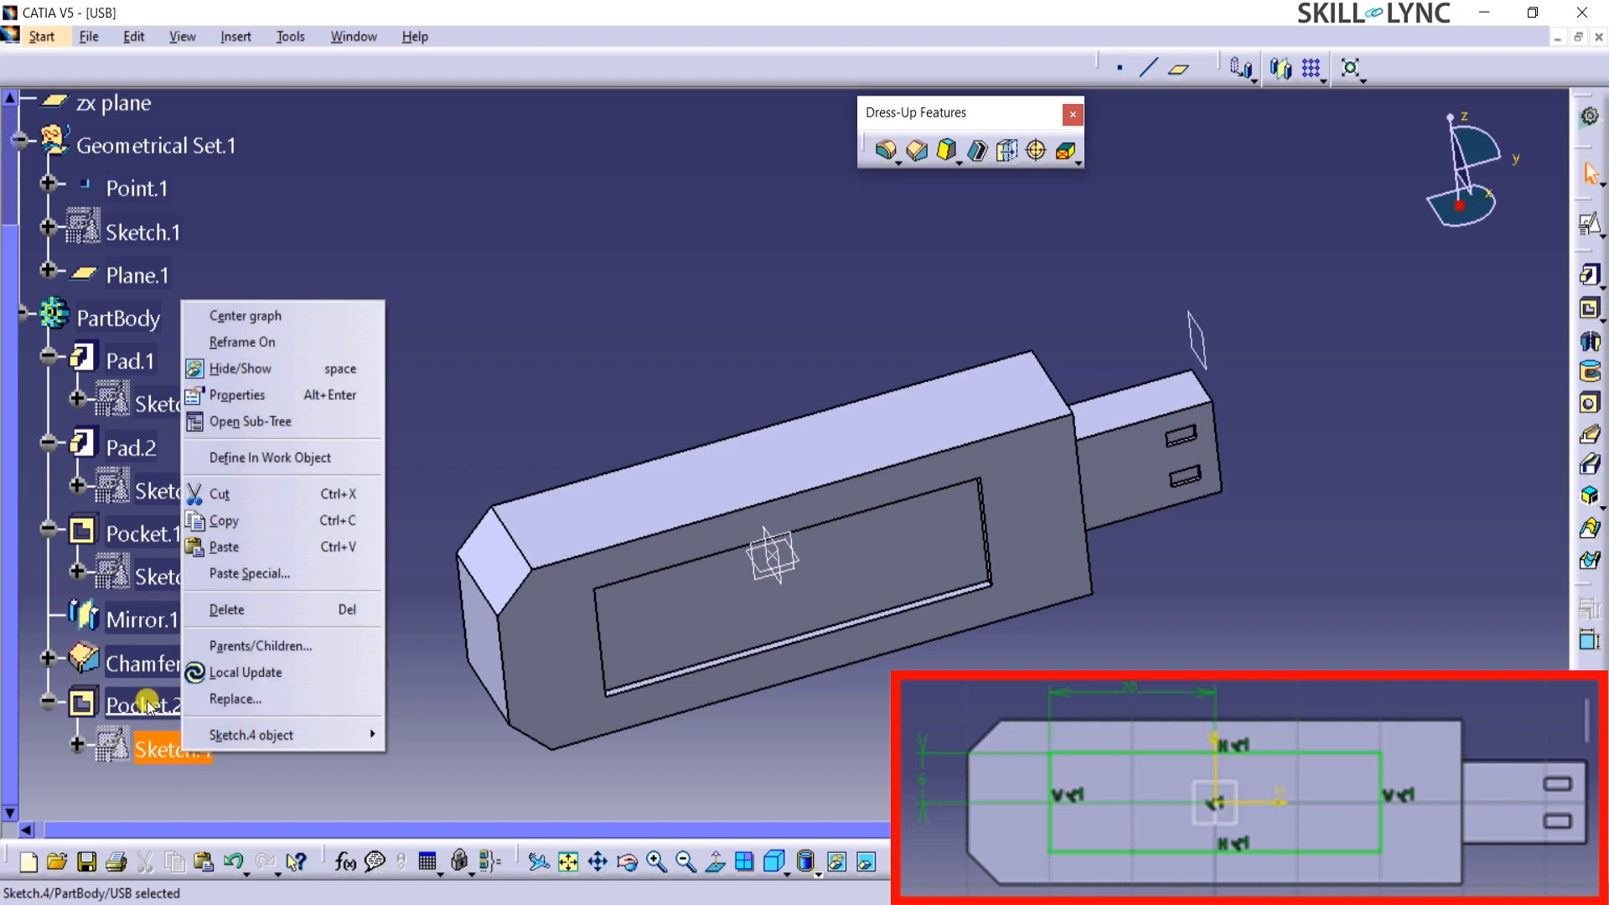
{"action": "left_click", "coordinate": [260, 646]}
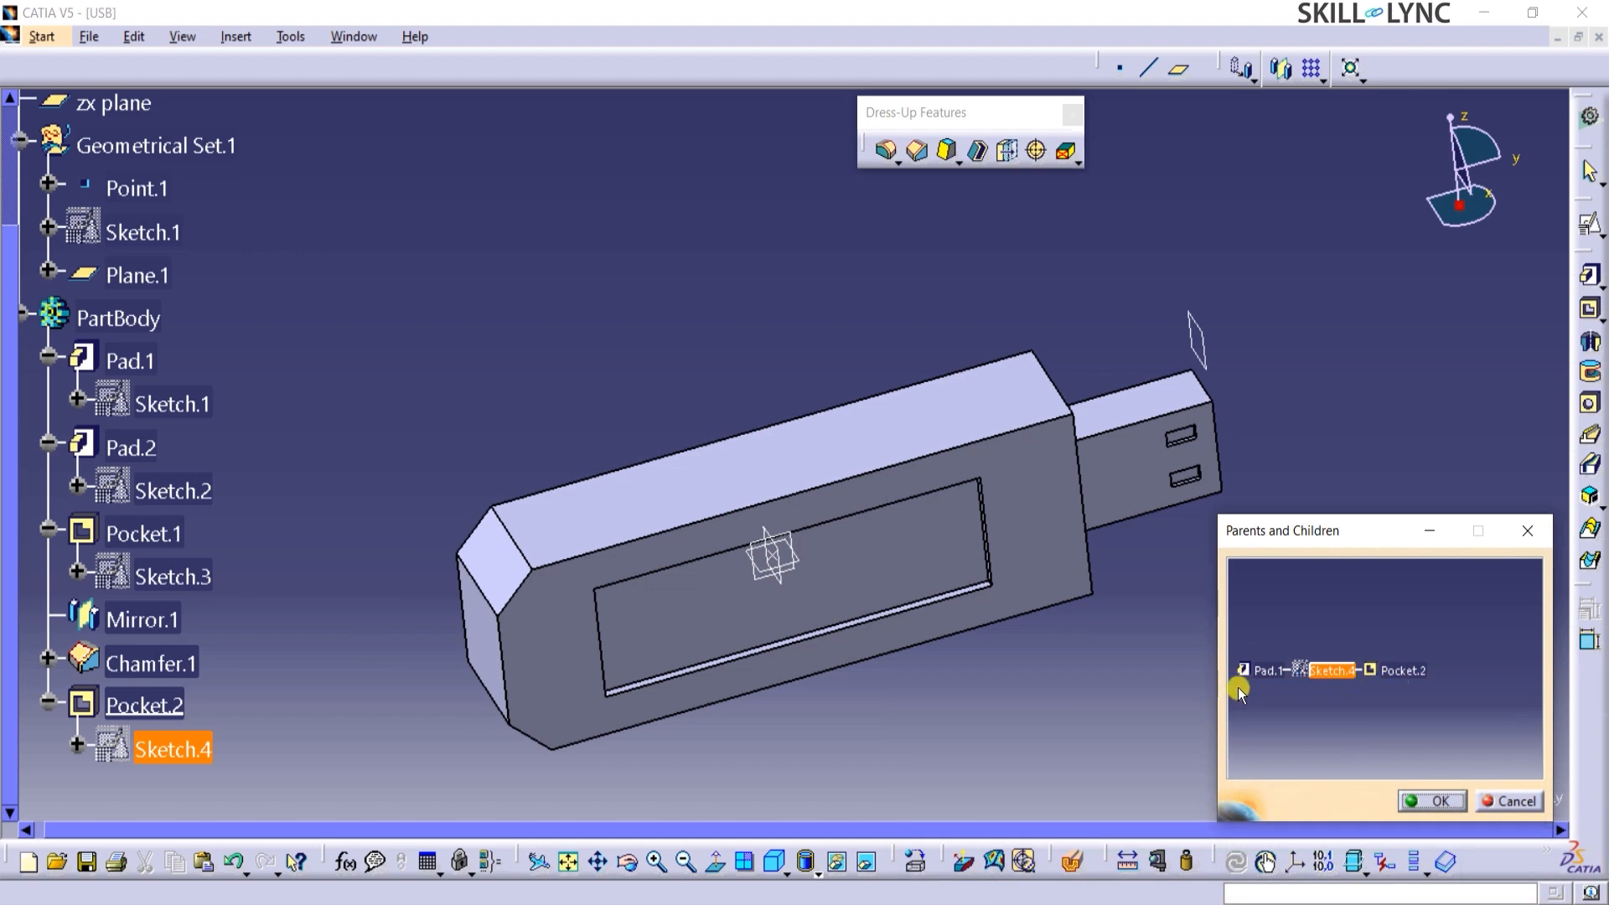
{"action": "left_click", "coordinate": [1410, 803]}
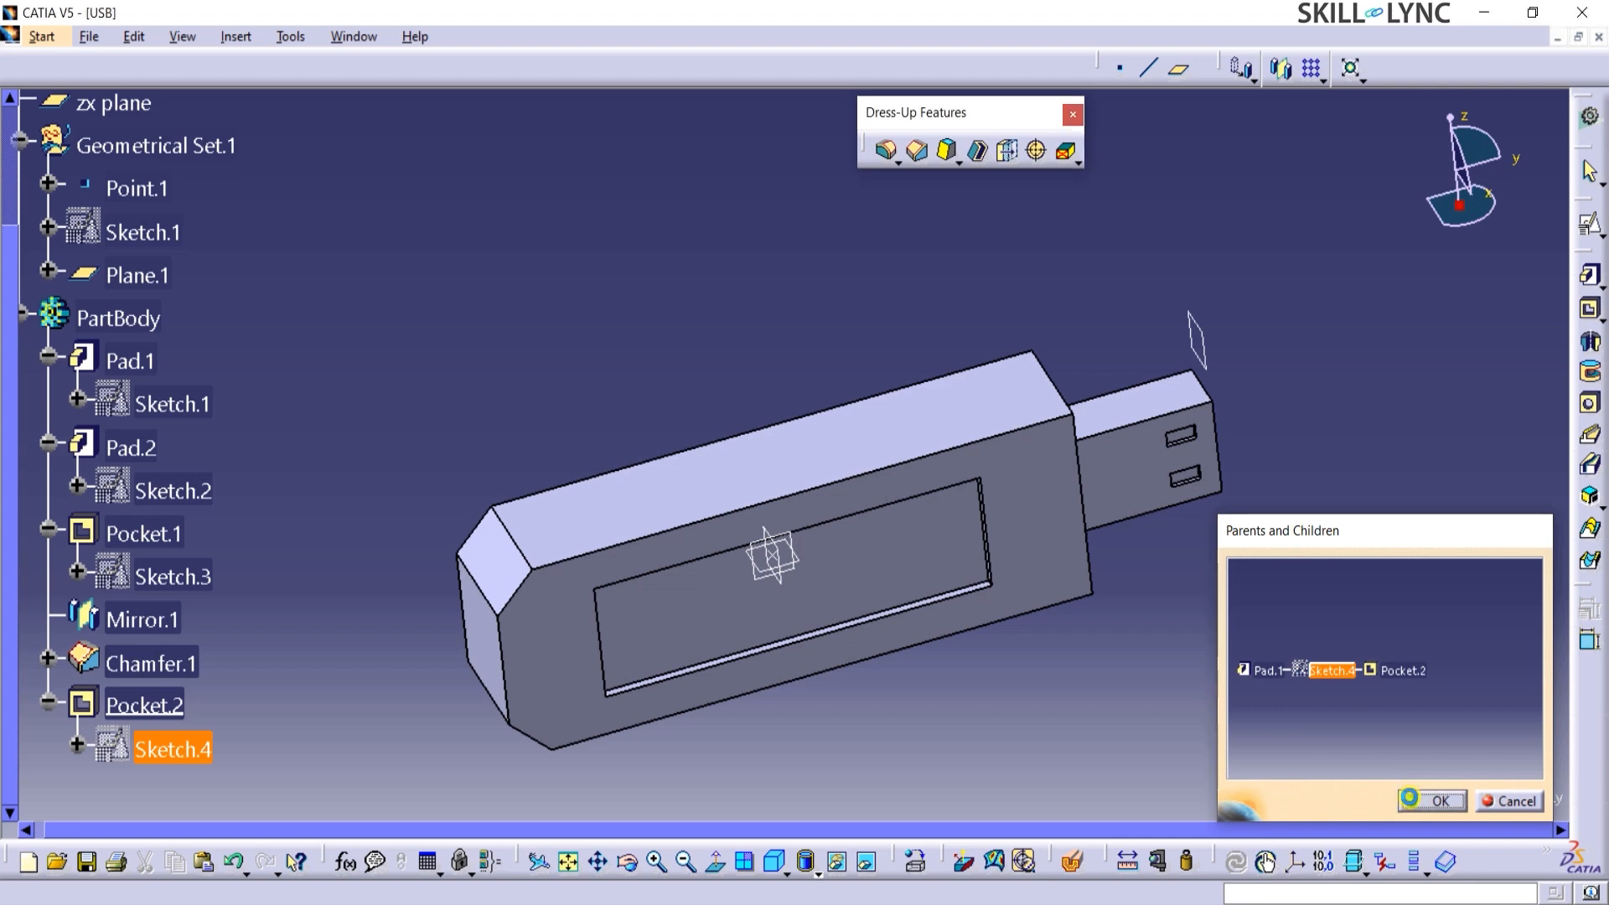
Run a local update on the shallow pocket's sketch, Sketch.4.
{"action": "right_click", "coordinate": [184, 753]}
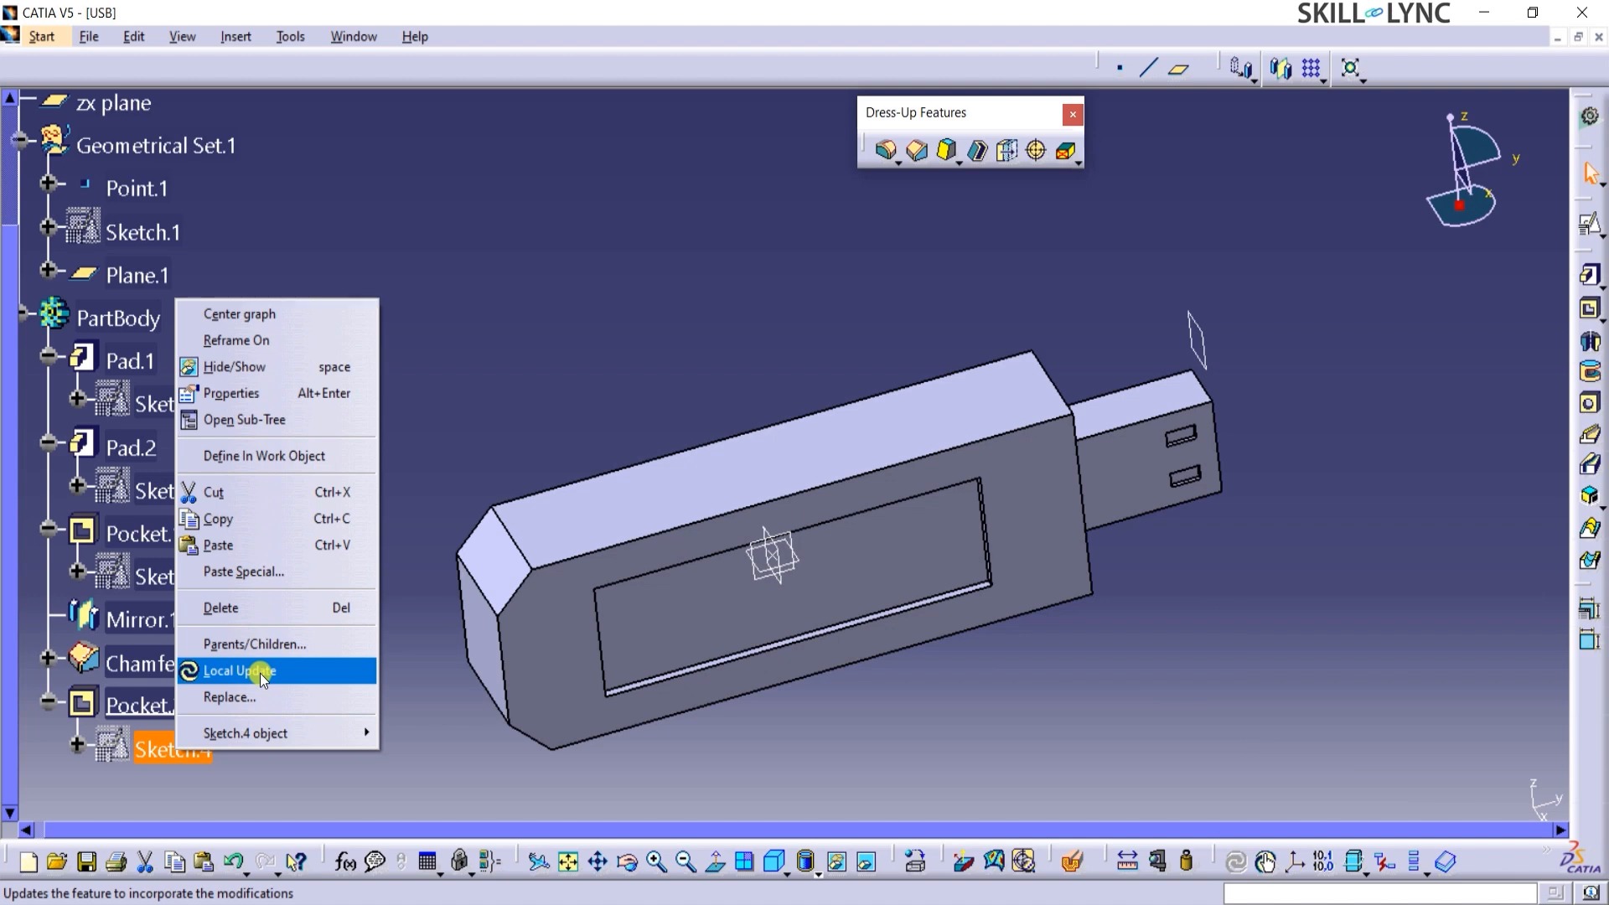
{"action": "left_click", "coordinate": [228, 673]}
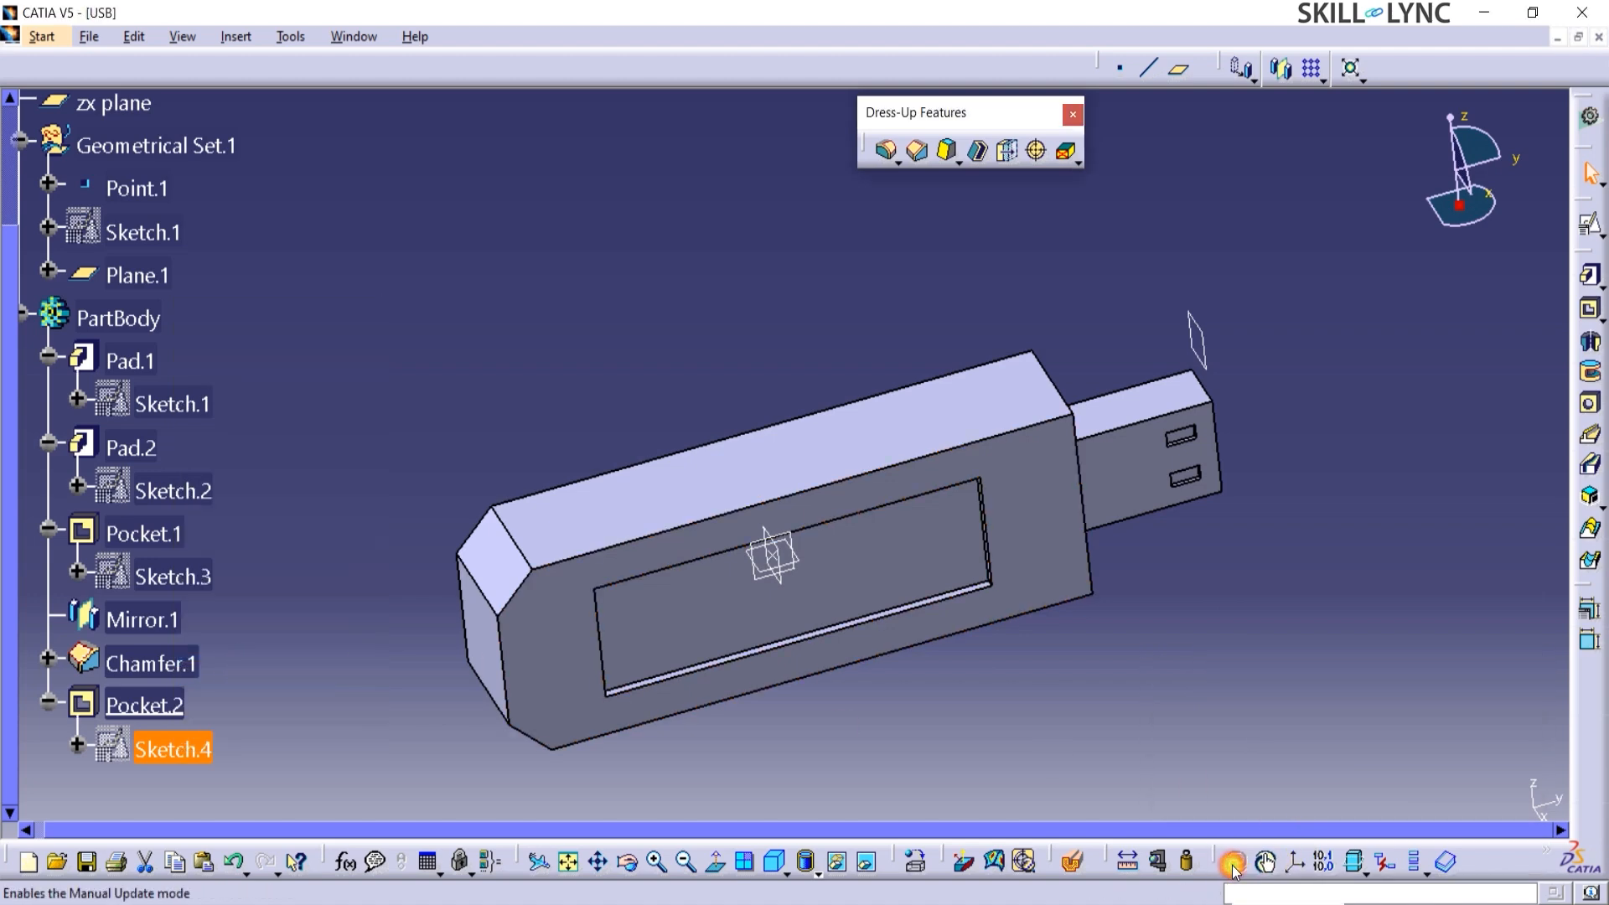
{"action": "left_click_drag", "start_coordinate": [1215, 861], "coordinate": [1244, 775]}
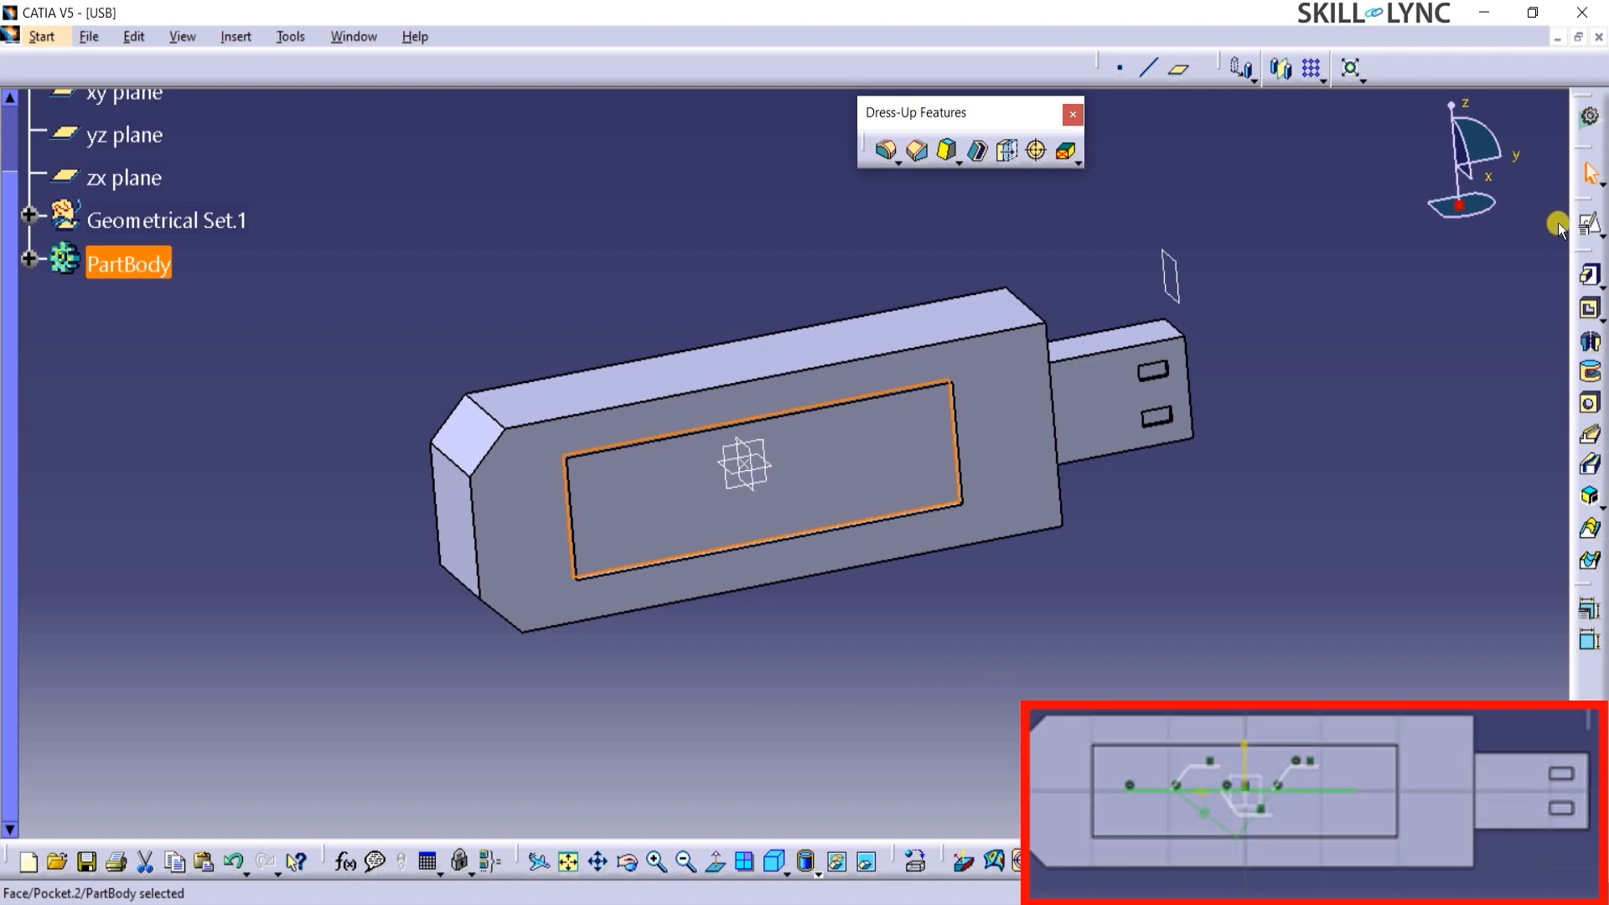
Start a positioned sketch on the shallow pocket's floor with H reversed and draw a line about 26 mm long along the horizontal axis.
{"action": "left_click", "coordinate": [1588, 224]}
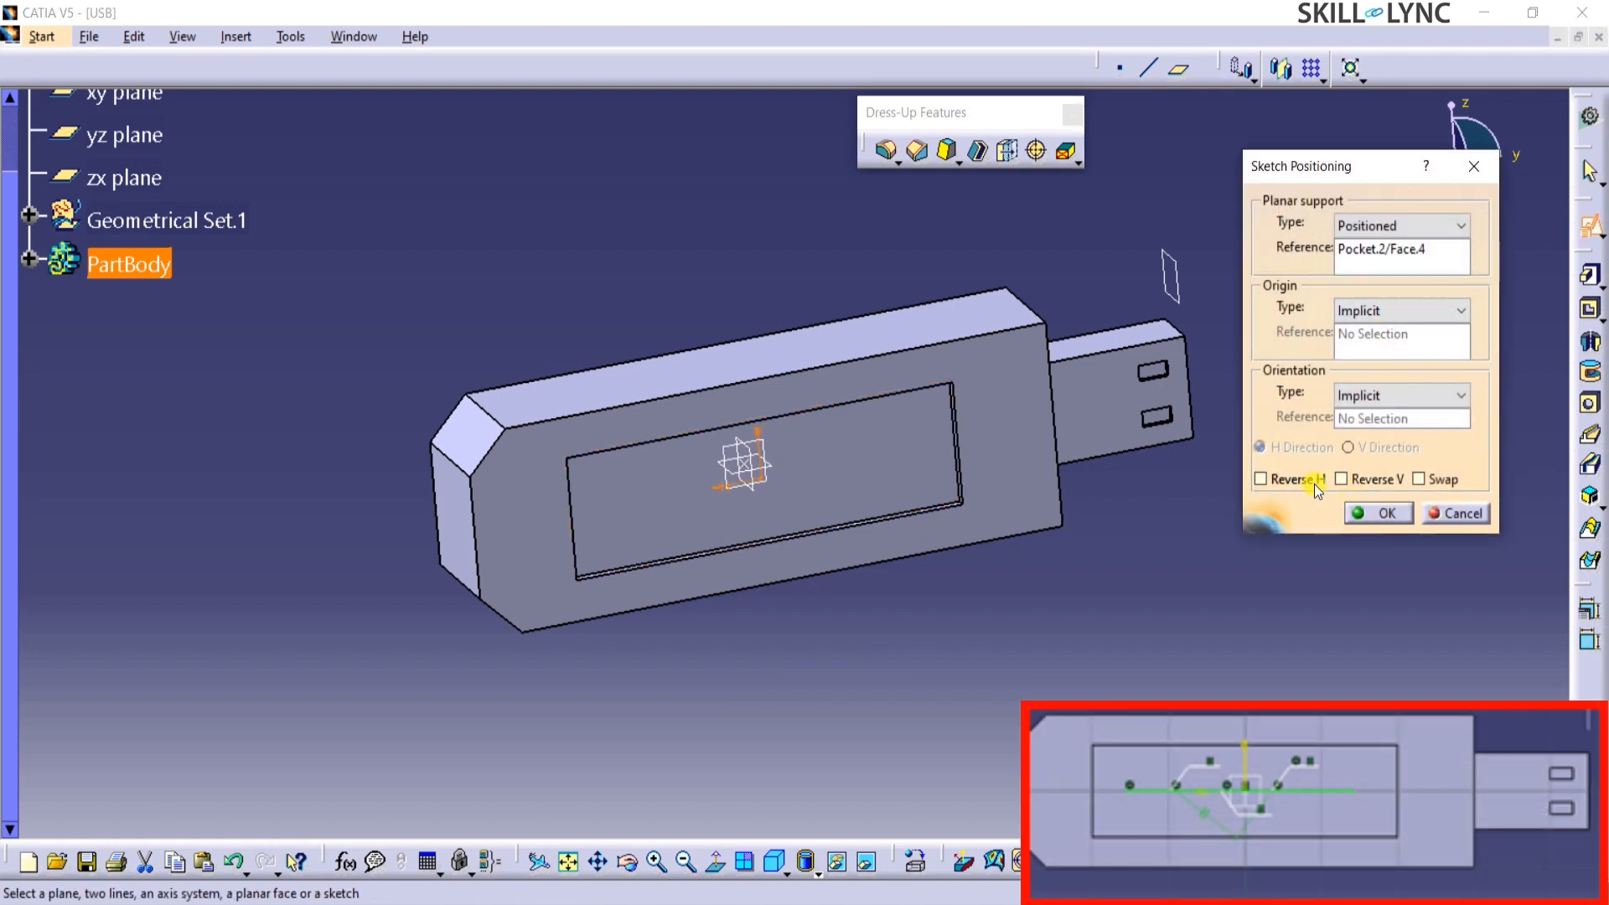
{"action": "left_click", "coordinate": [1261, 480]}
{"action": "left_click", "coordinate": [1377, 513]}
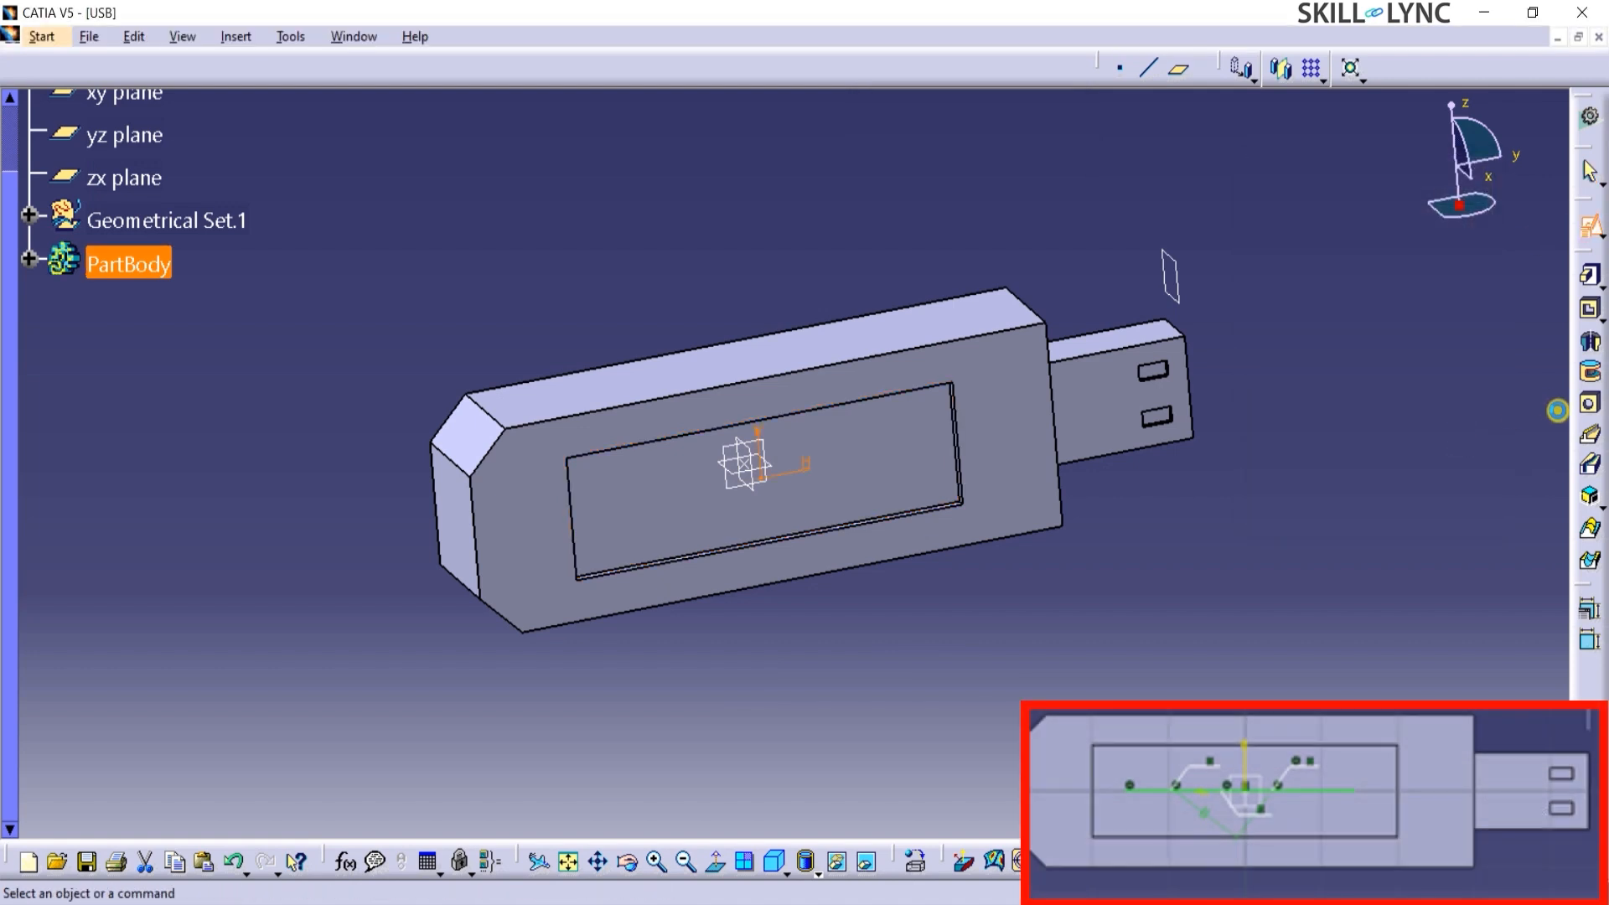
{"action": "left_click", "coordinate": [1590, 467]}
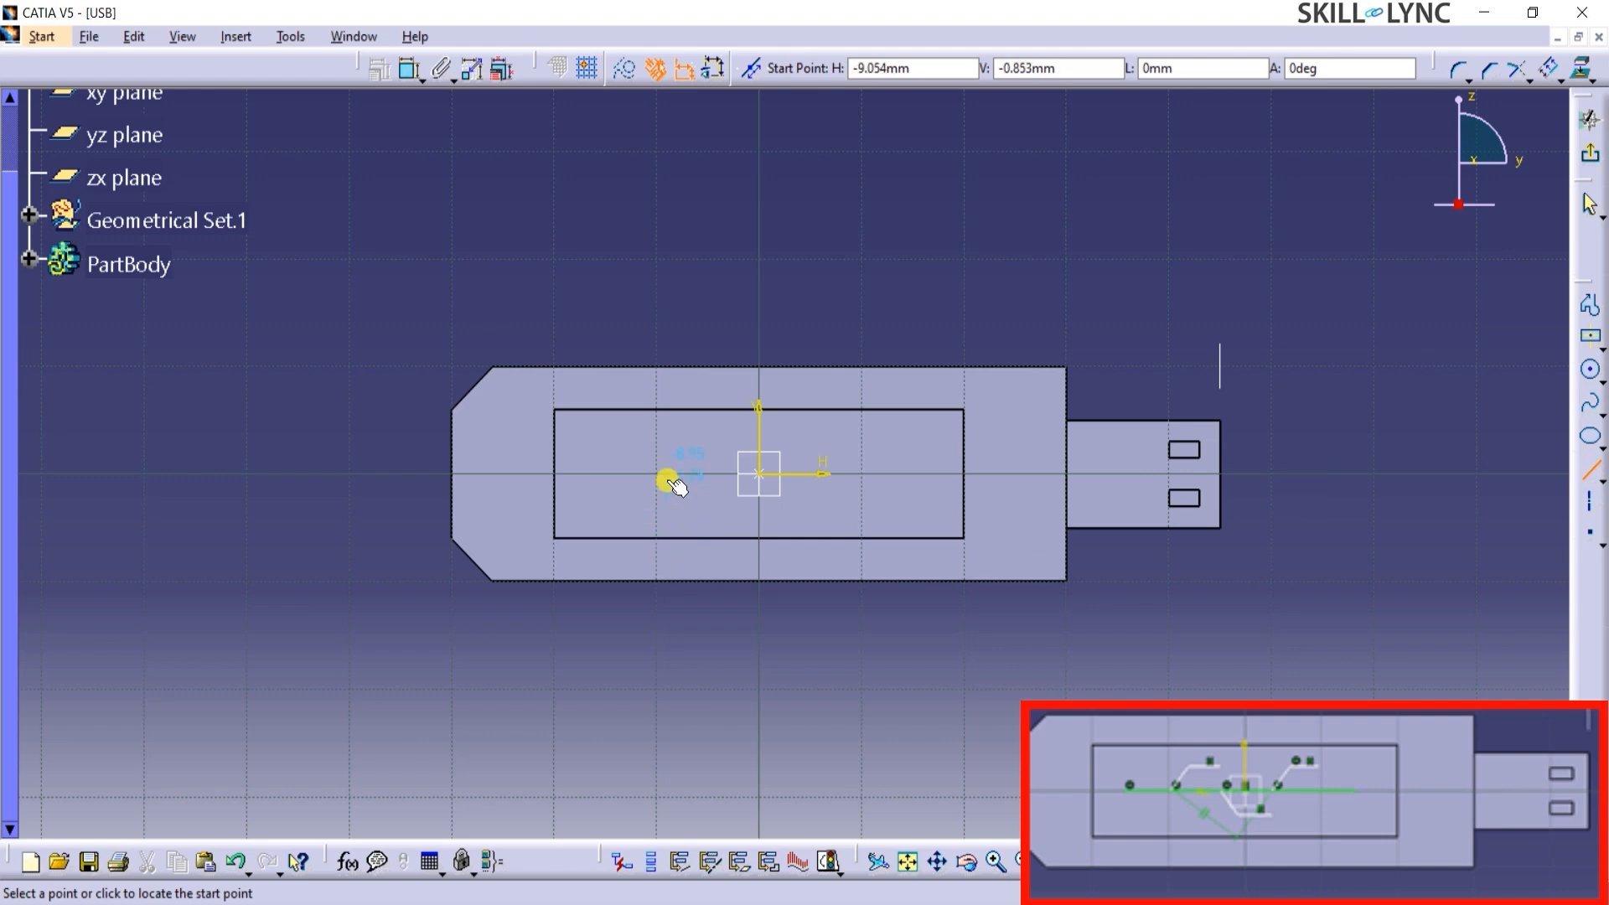
{"action": "left_click", "coordinate": [640, 474]}
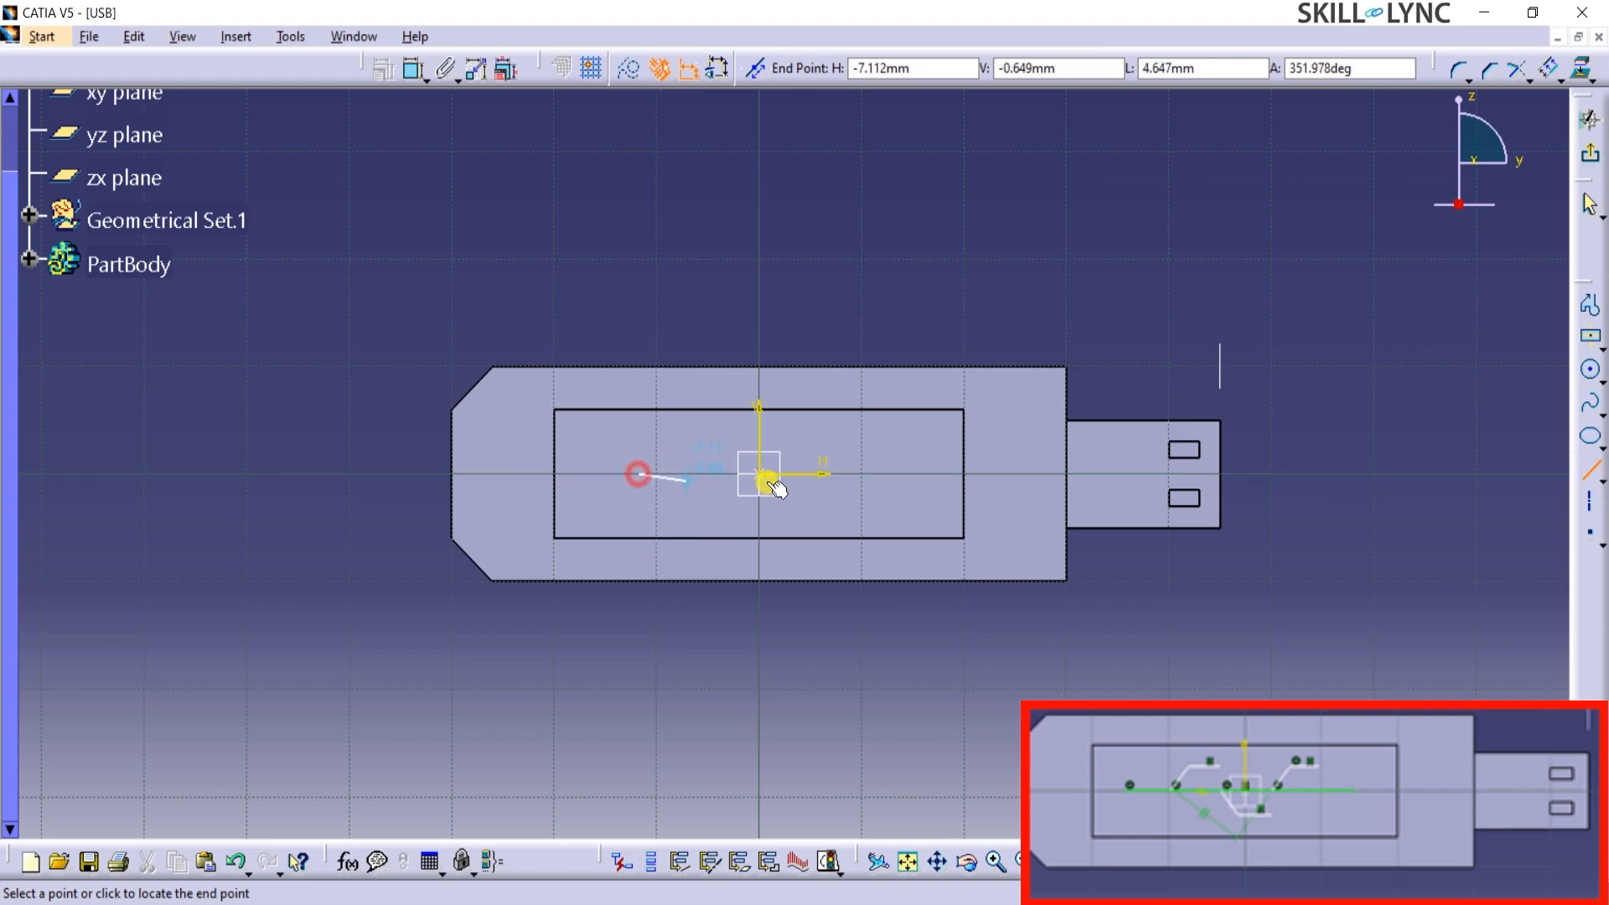
{"action": "left_click", "coordinate": [909, 475]}
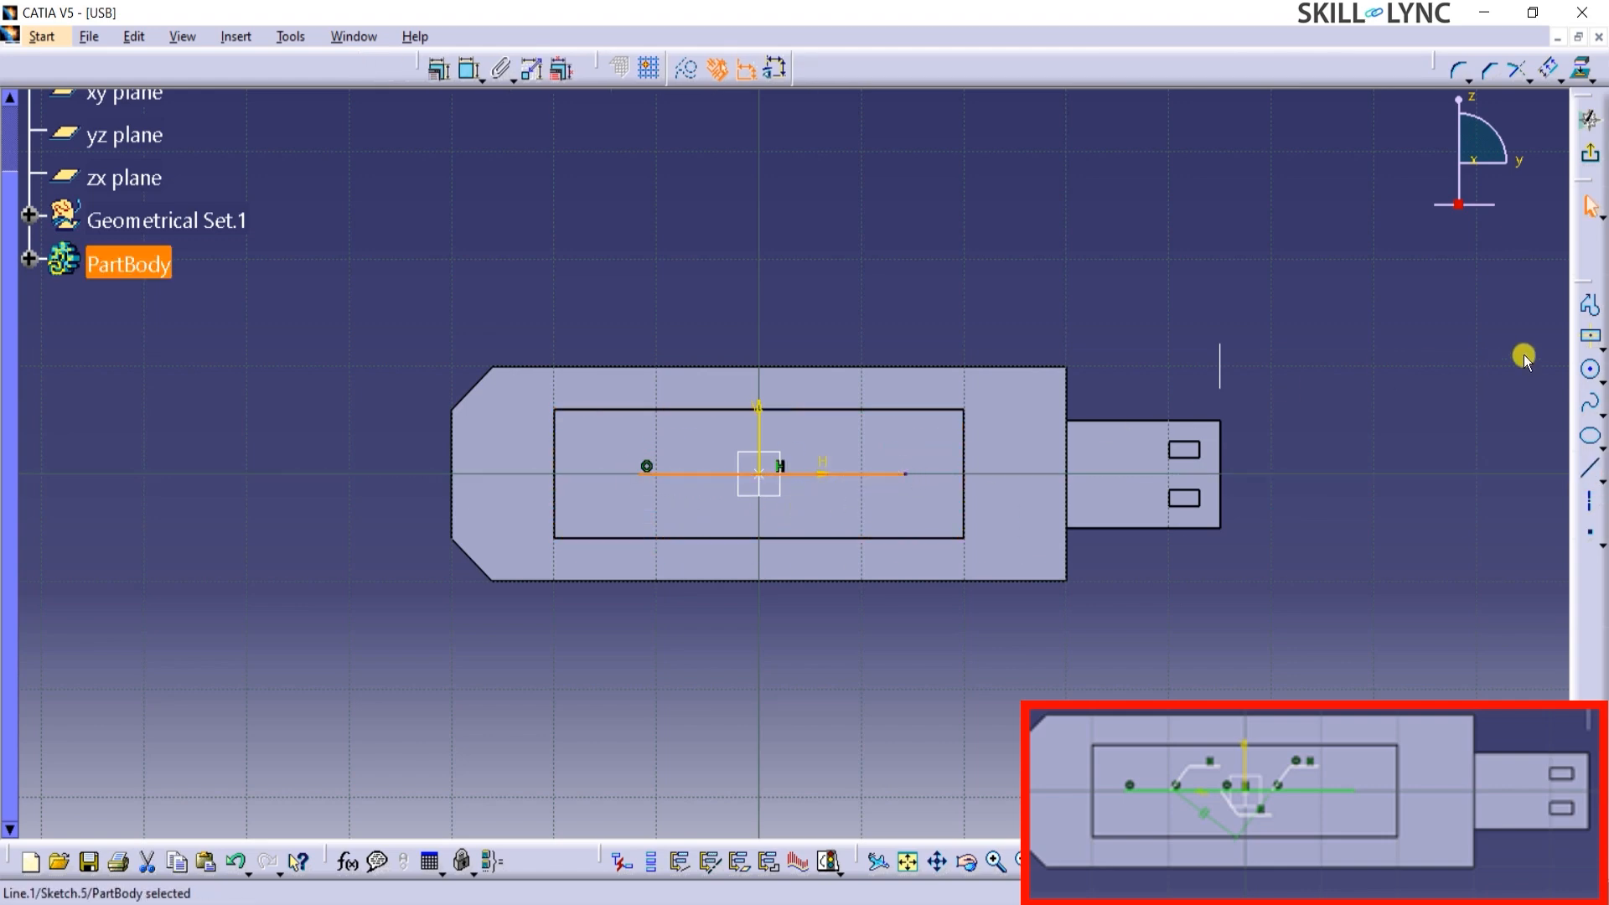
Draw an open branch profile from the line's rear part, rising about 4 mm at about 47° and continuing horizontally toward the vertical axis.
{"action": "left_click", "coordinate": [1590, 305]}
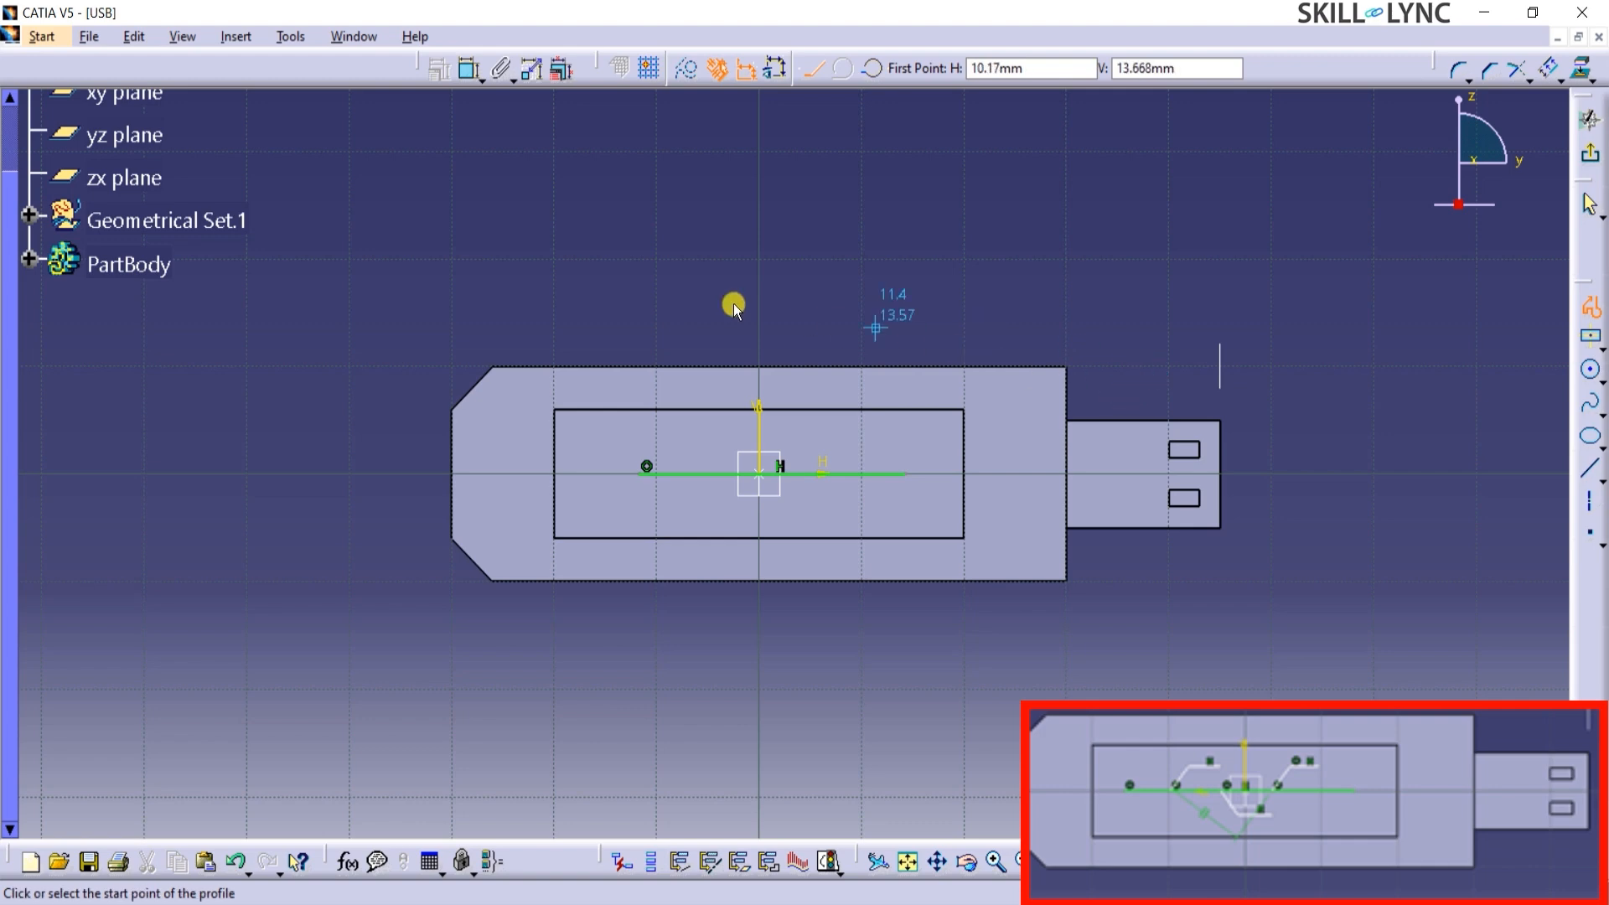
{"action": "left_click", "coordinate": [687, 475]}
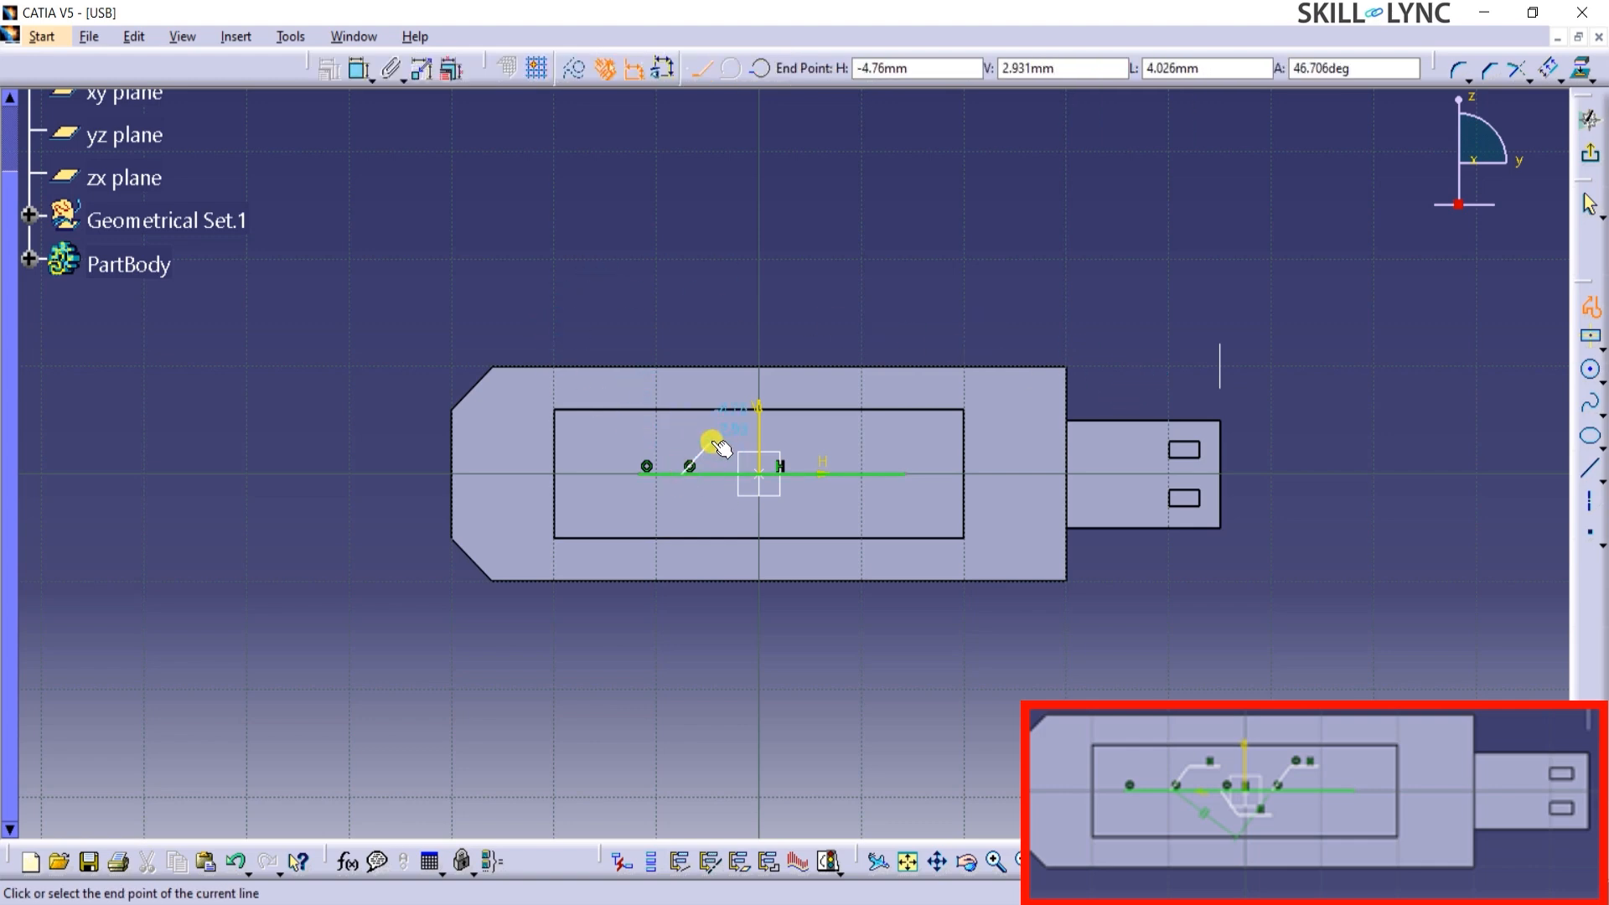
{"action": "left_click", "coordinate": [711, 442]}
{"action": "left_click", "coordinate": [754, 440]}
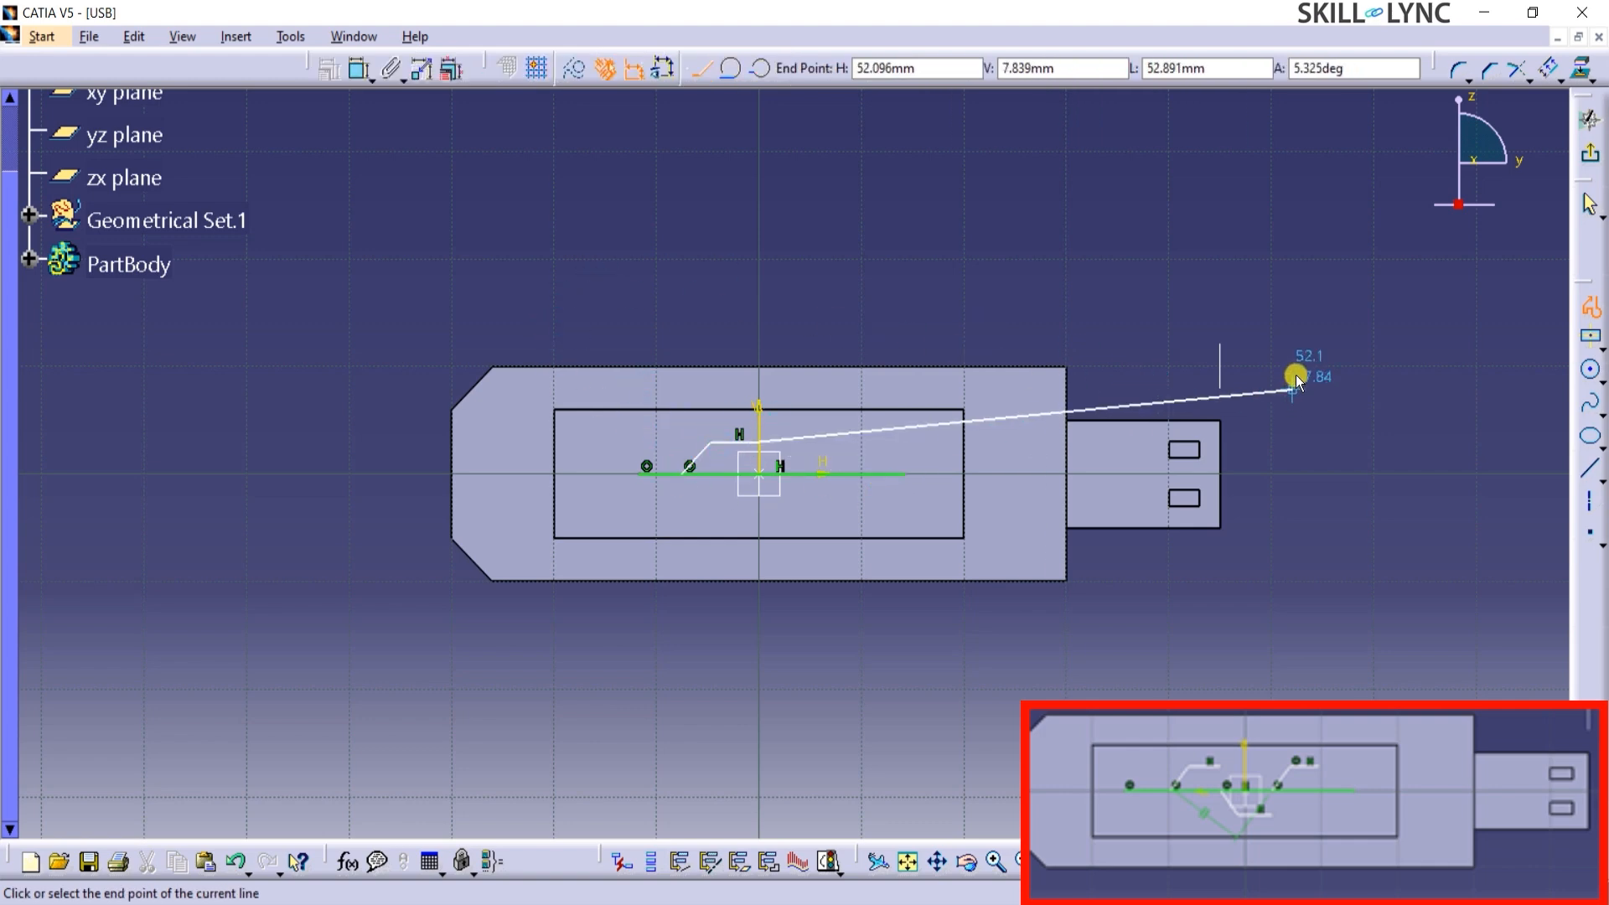
{"action": "key", "text": "Escape"}
Draw a second open branch profile starting near the origin, sloping down below the line and continuing horizontally toward the connector.
{"action": "left_click", "coordinate": [1583, 334]}
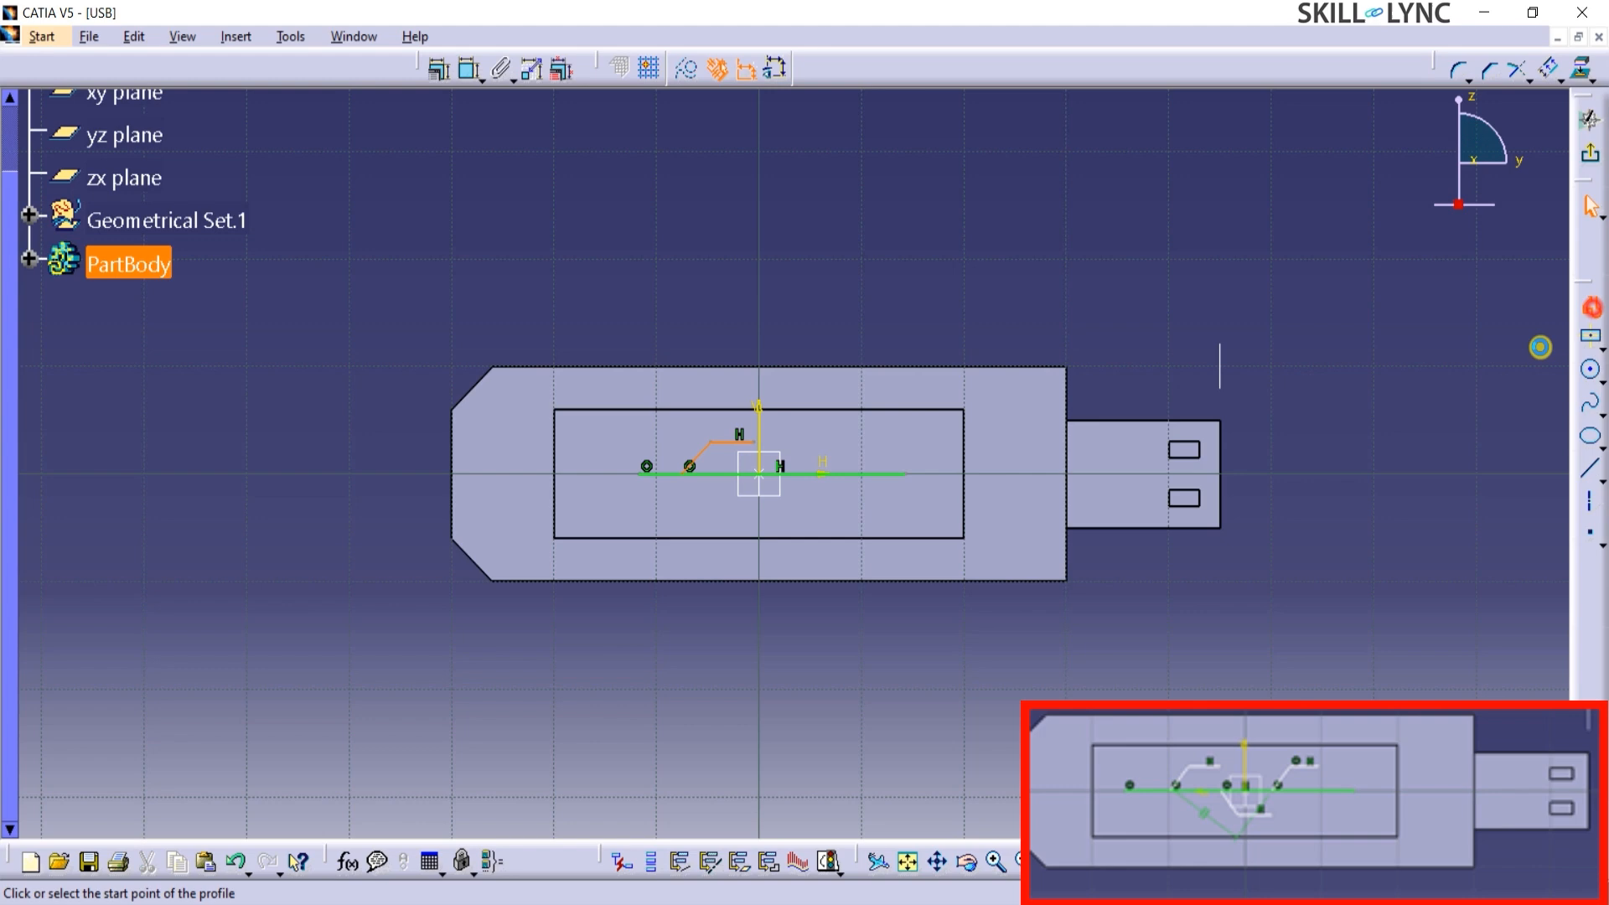
{"action": "left_click", "coordinate": [747, 496]}
{"action": "left_click", "coordinate": [768, 506]}
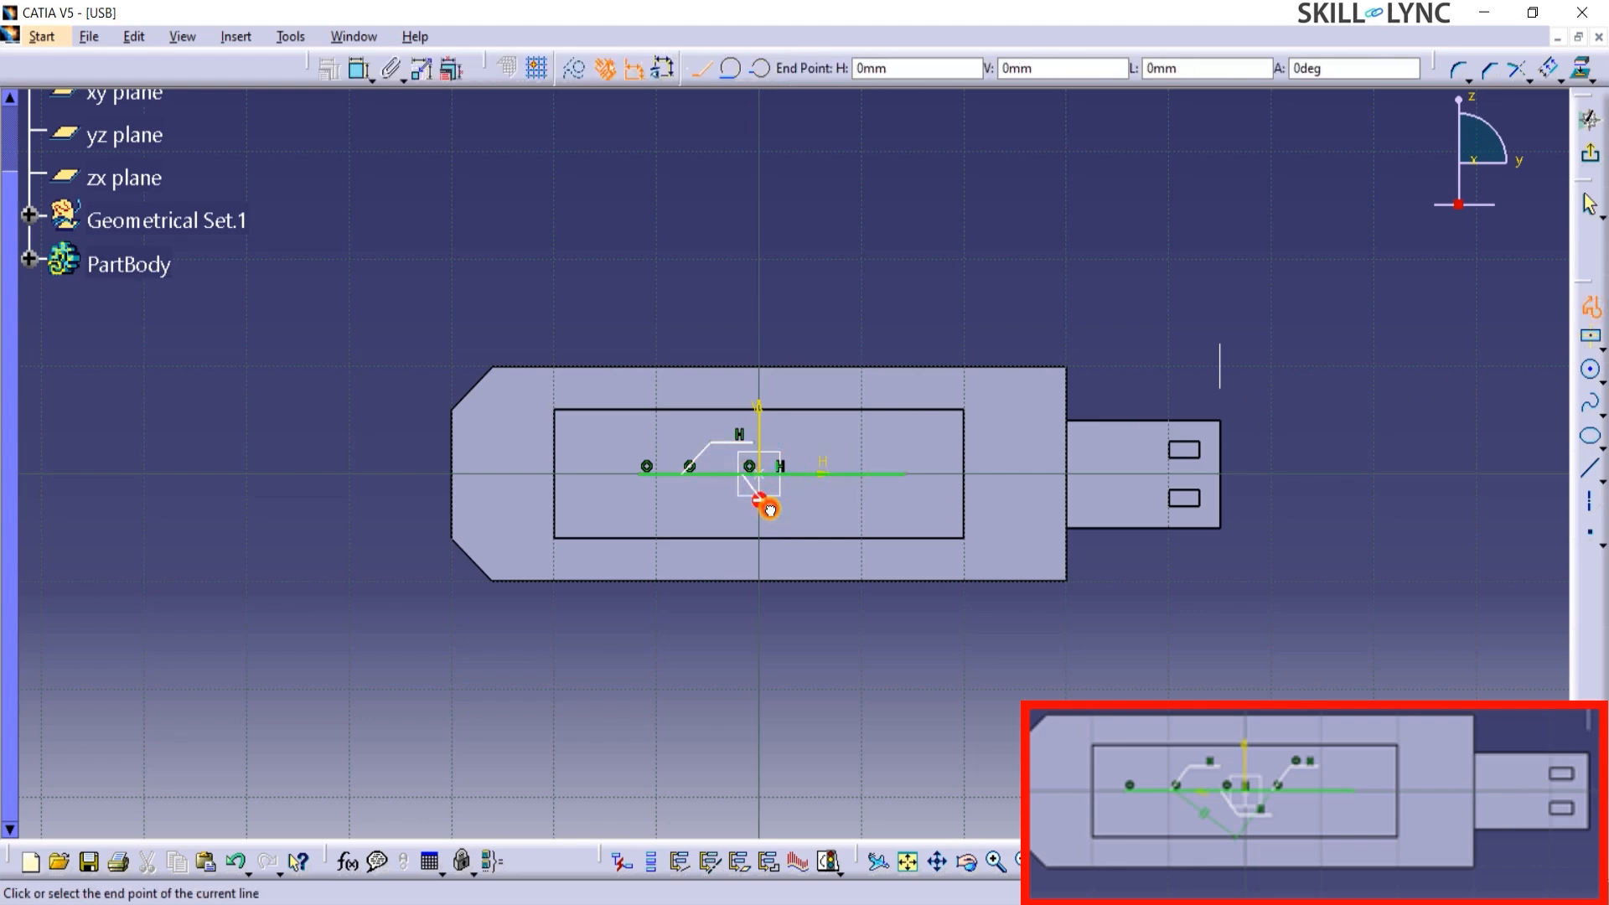
{"action": "double_click", "coordinate": [819, 510]}
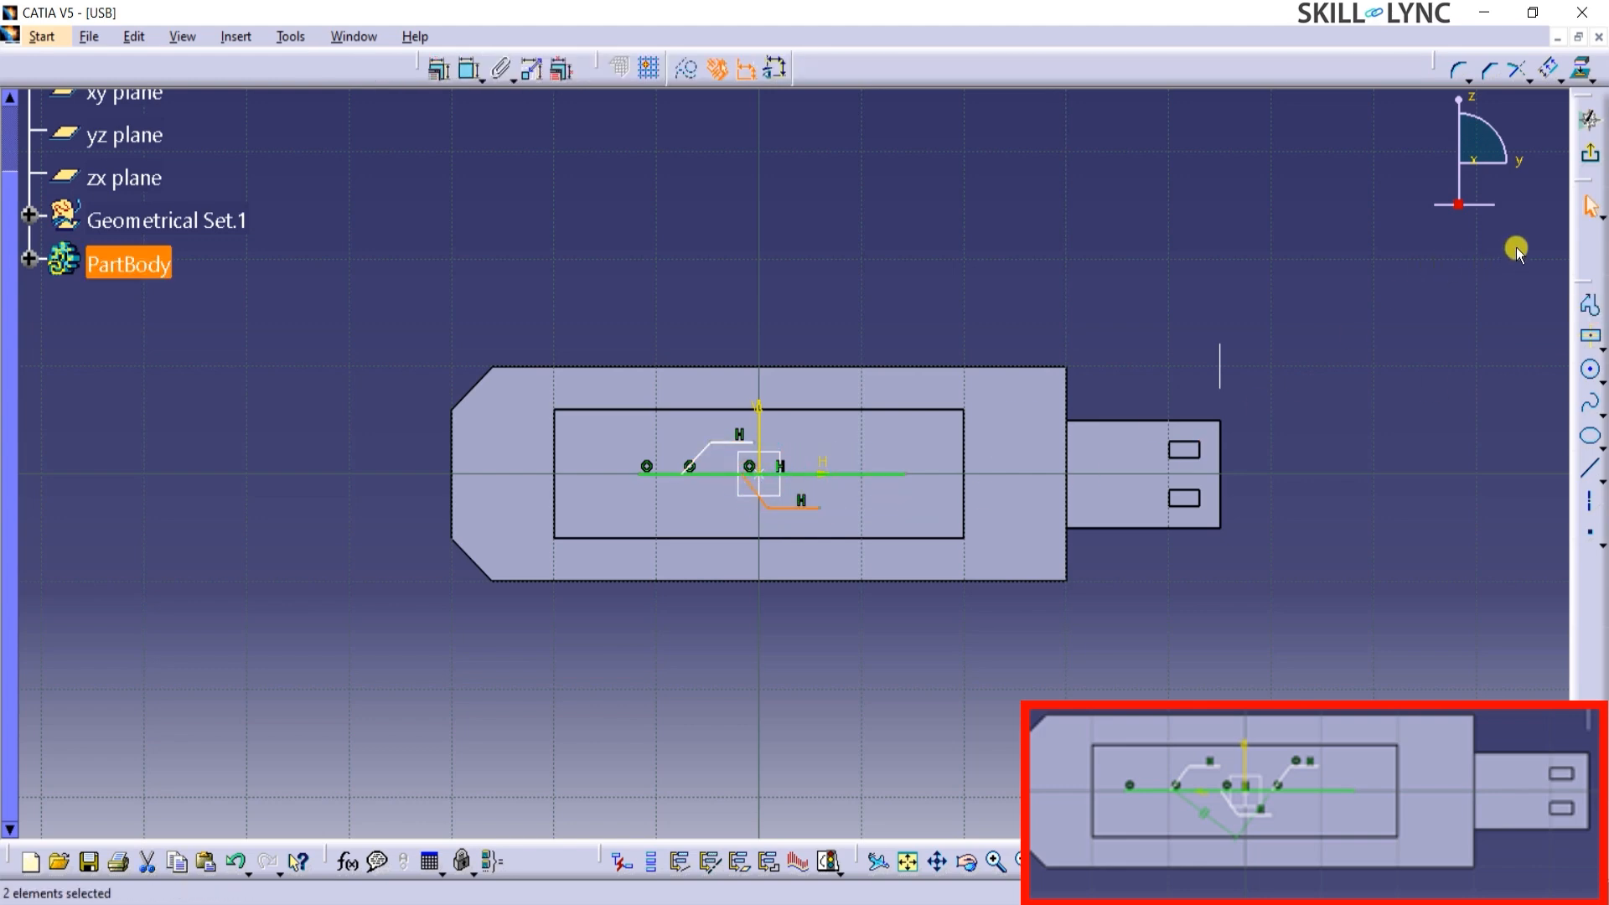
Draw a third open branch profile above the line's connector-side part, rising about 4 mm at about 47° and continuing horizontally, and exit the sketch.
{"action": "left_click", "coordinate": [1590, 308]}
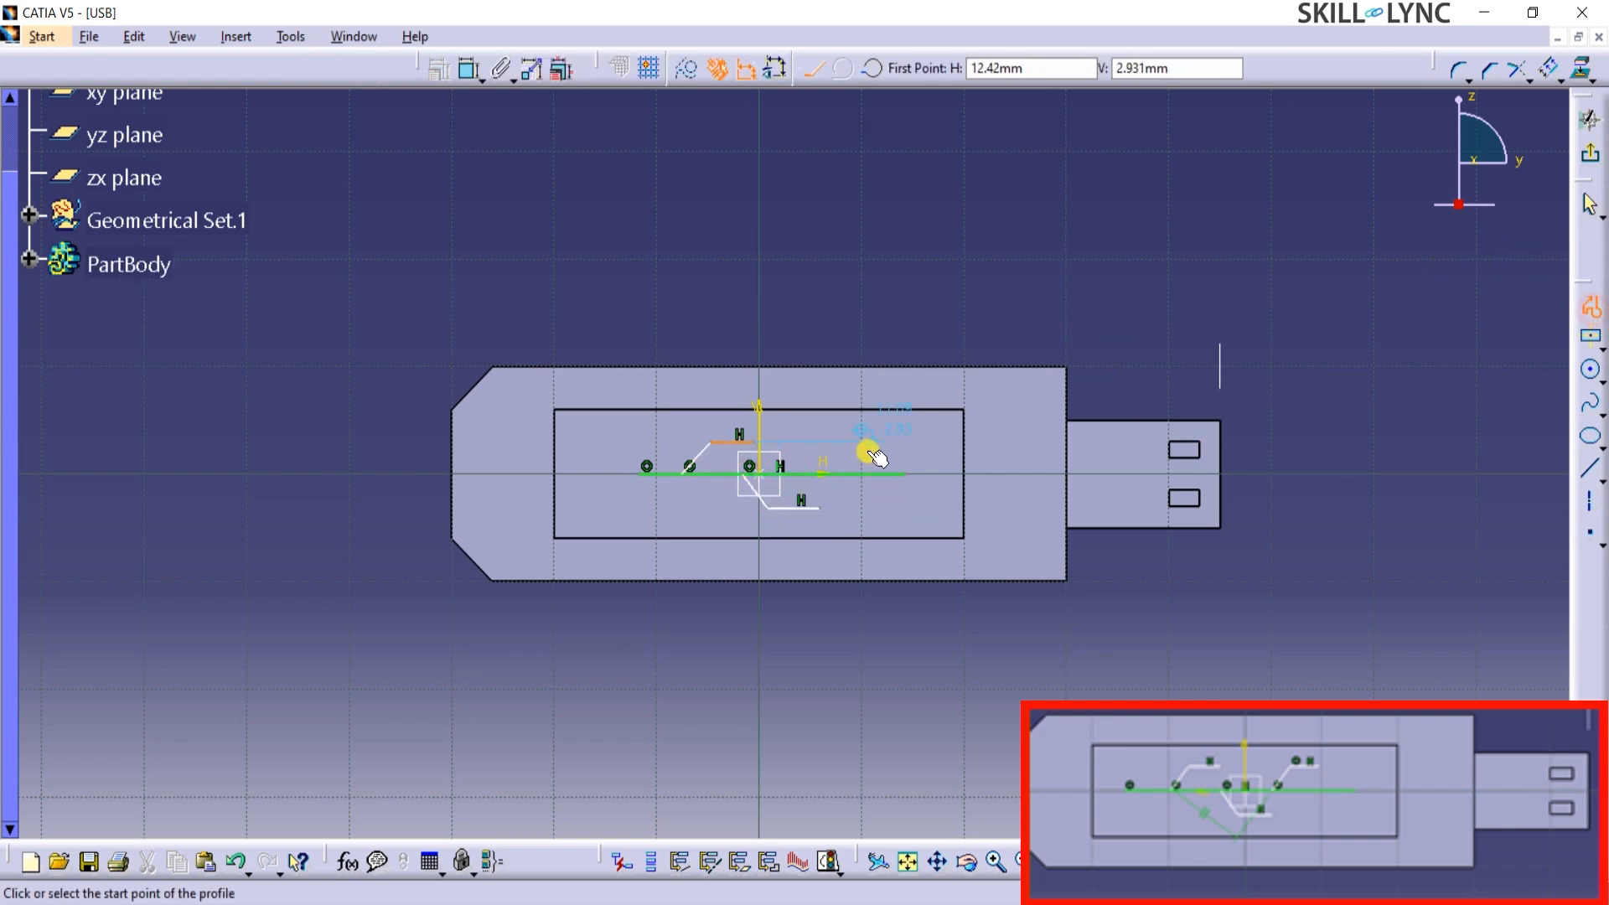
{"action": "left_click", "coordinate": [818, 467]}
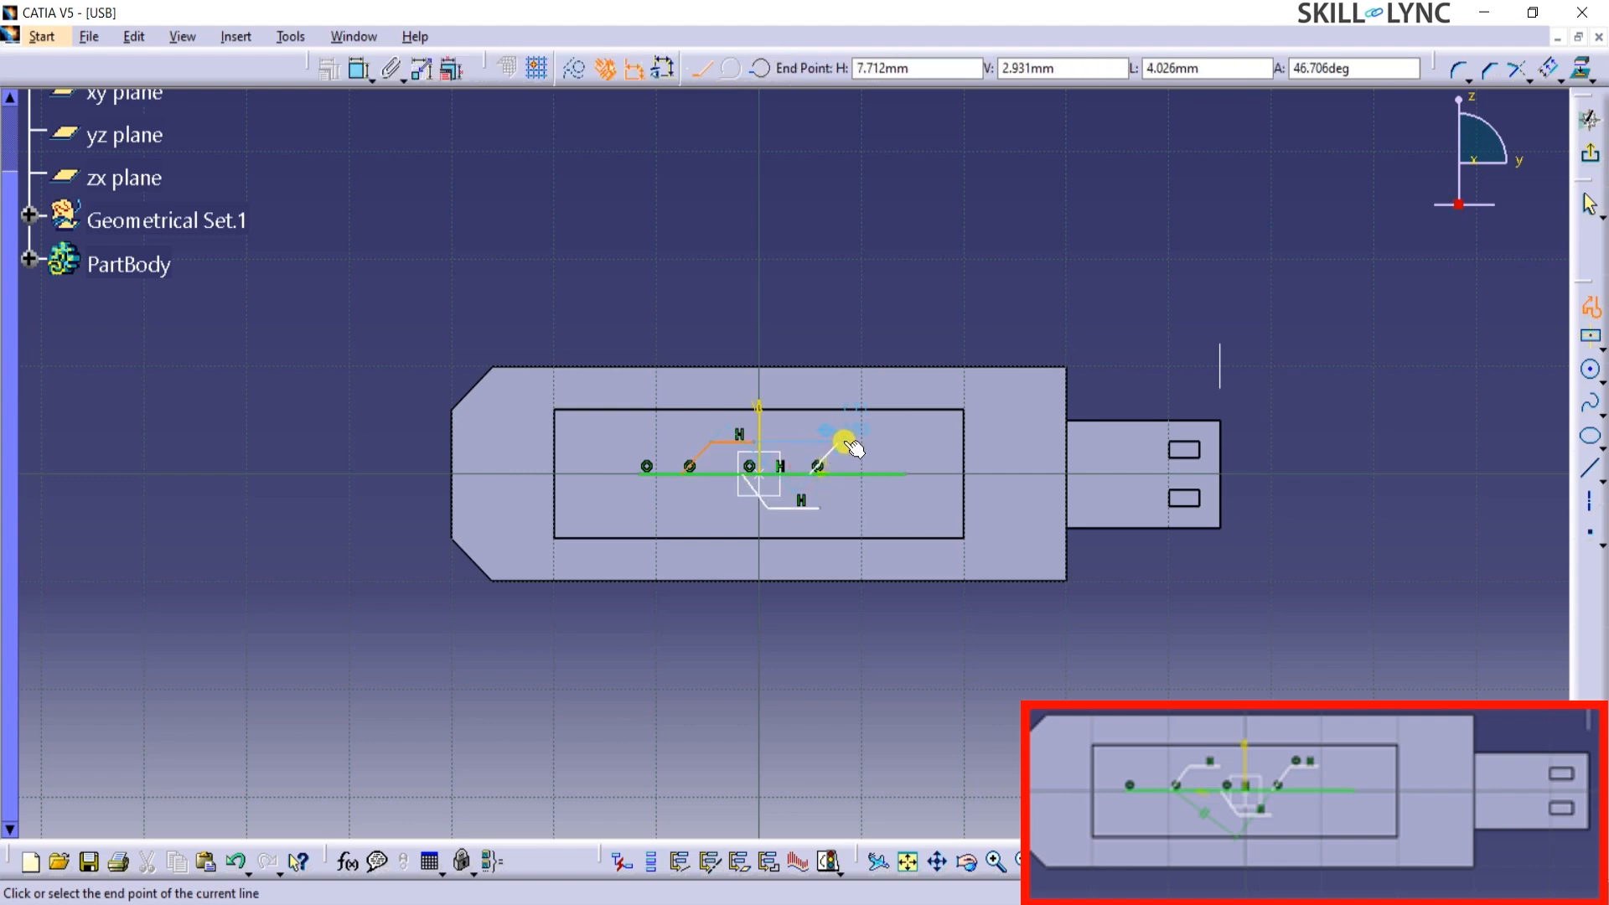
{"action": "left_click", "coordinate": [841, 442]}
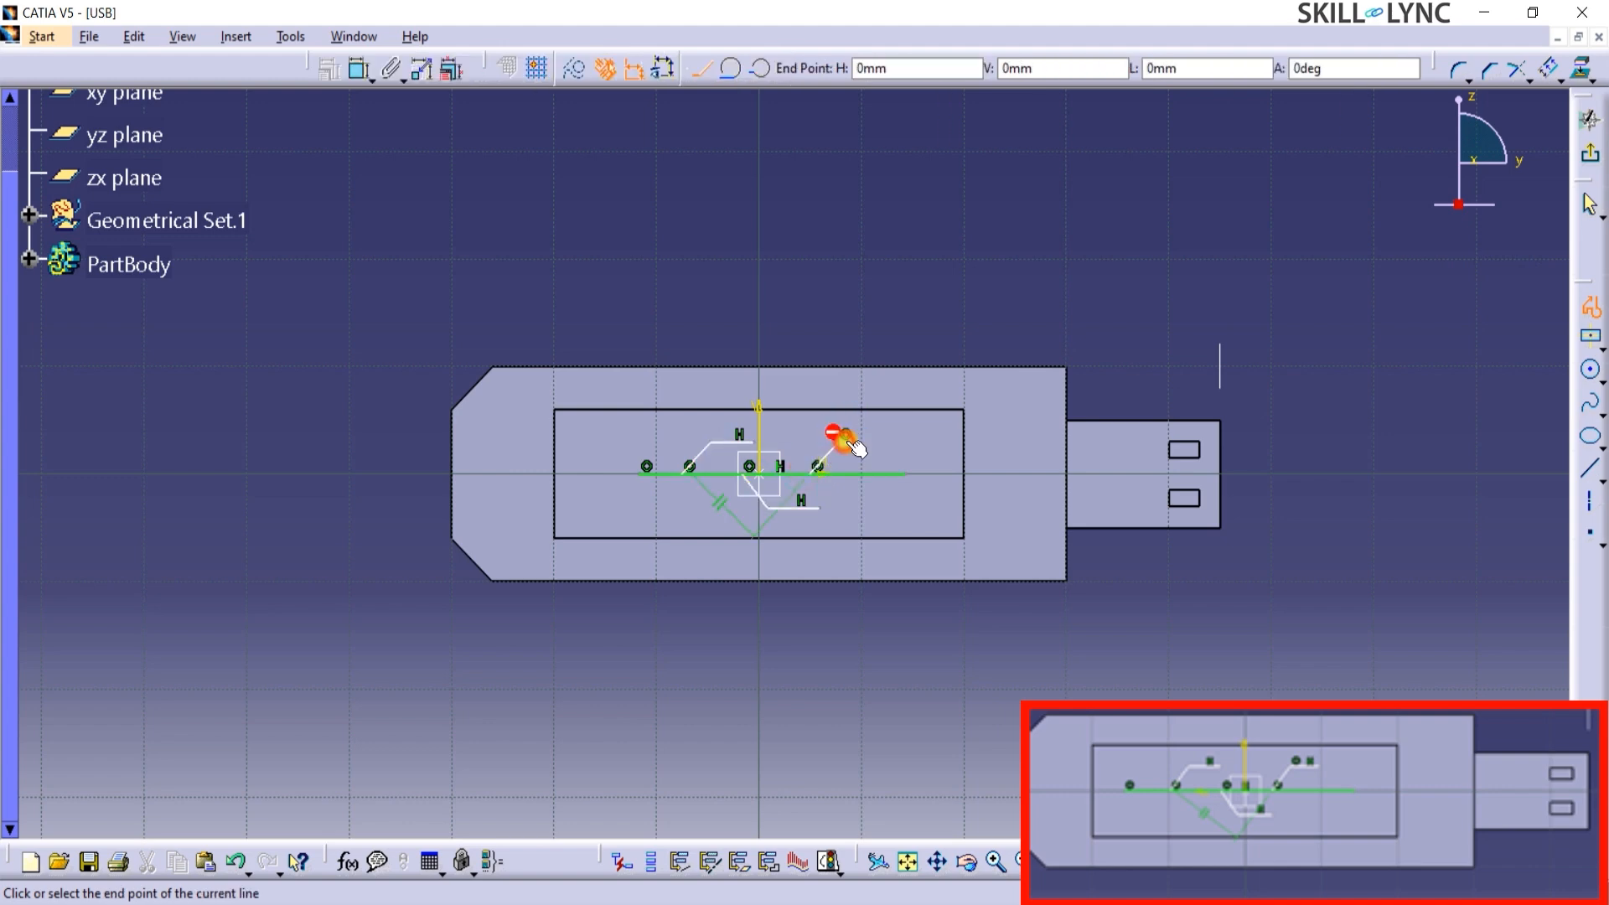
{"action": "double_click", "coordinate": [888, 442]}
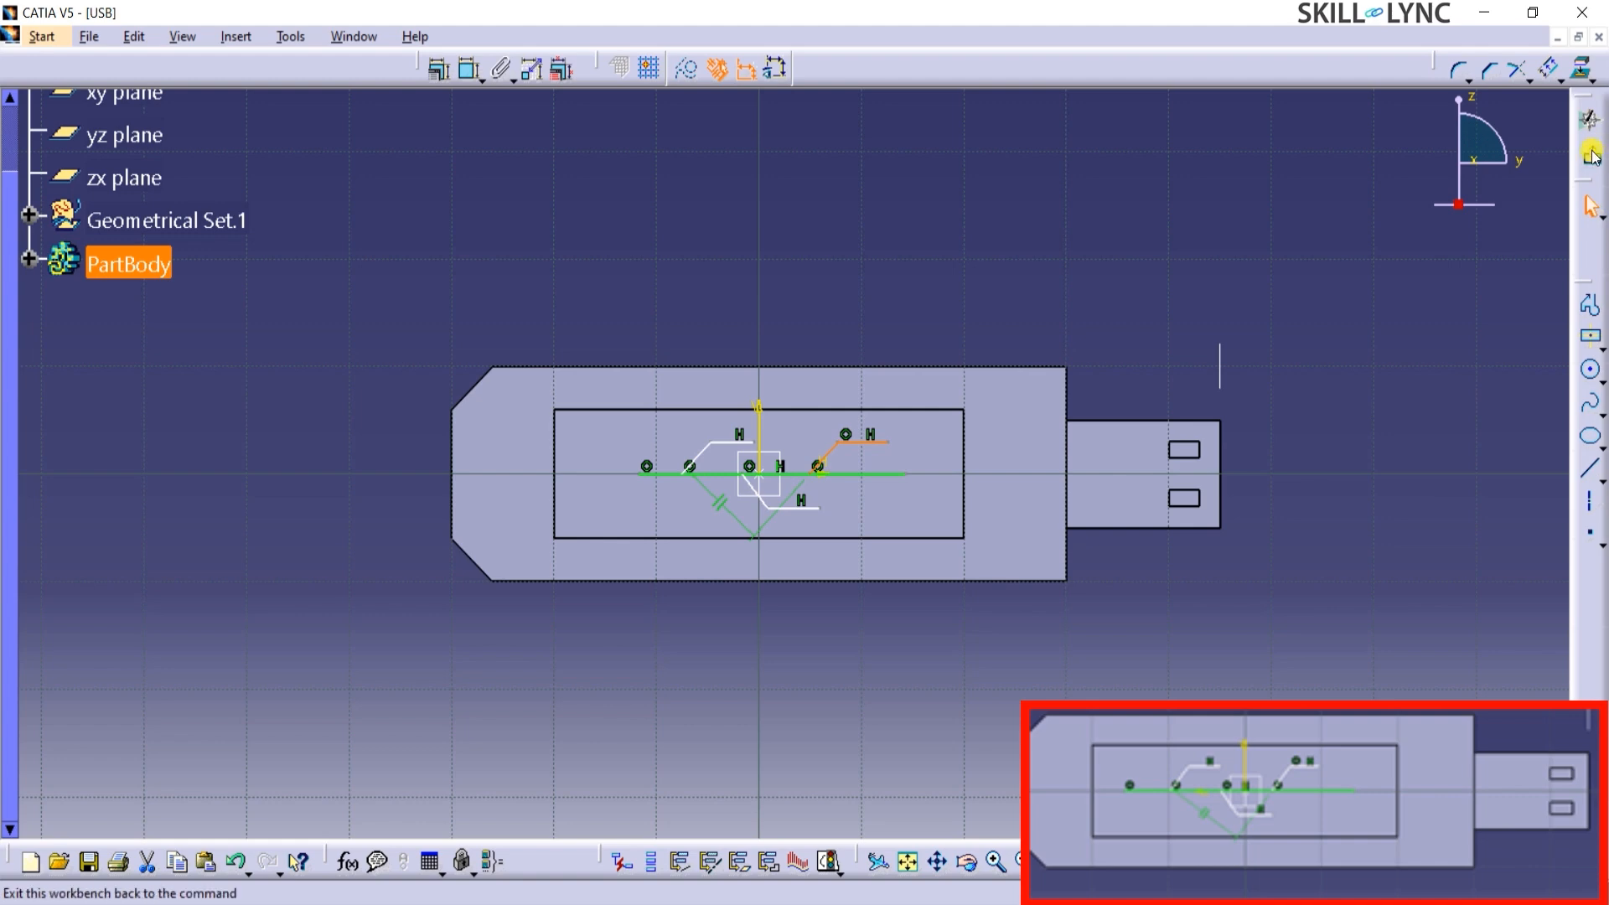
{"action": "left_click", "coordinate": [1592, 211]}
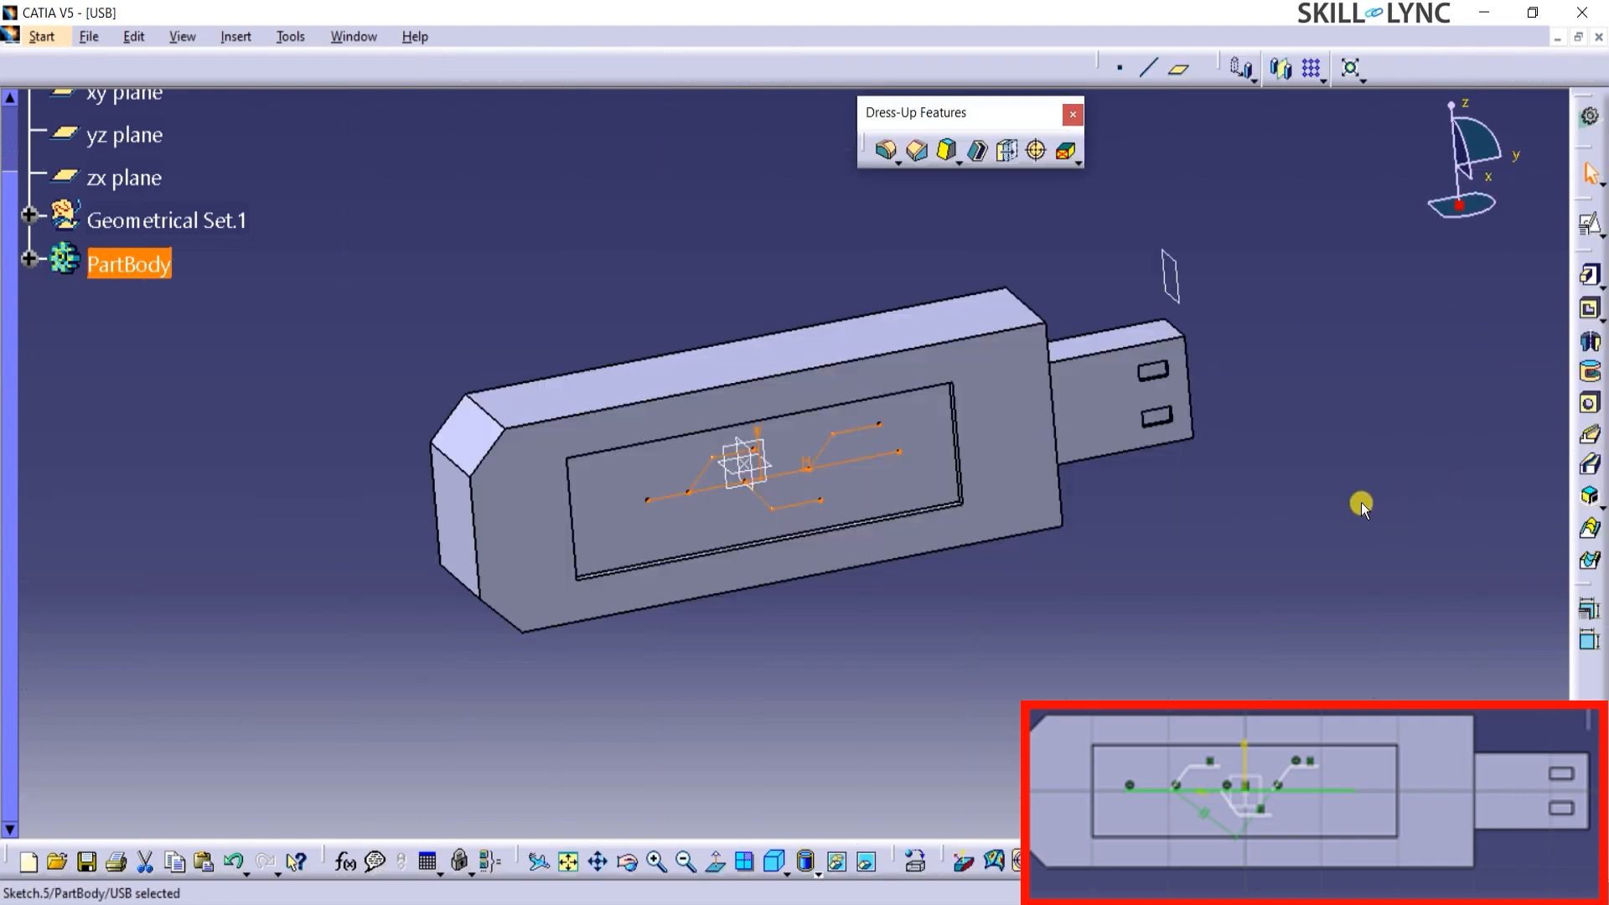
Start a pad from the branched-line logo sketch, accept its open profiles and set the length to 0.5 mm.
{"action": "left_click", "coordinate": [1589, 275]}
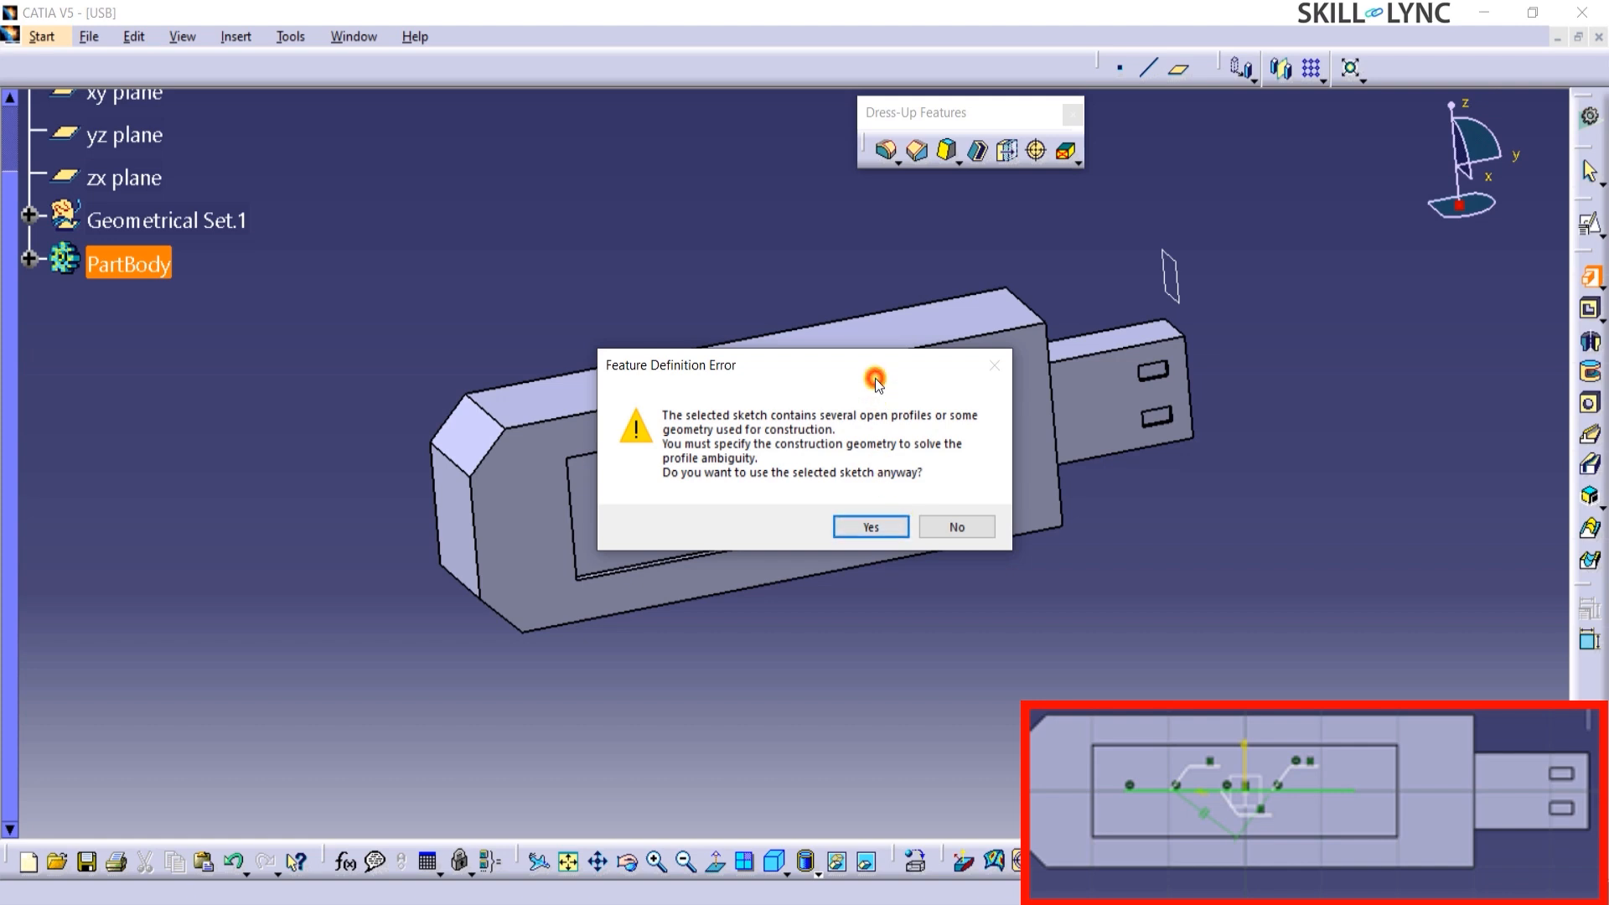
{"action": "mouse_move", "coordinate": [875, 381]}
{"action": "left_mouse_down"}
{"action": "mouse_move", "coordinate": [1241, 602]}
{"action": "mouse_move", "coordinate": [1240, 380]}
{"action": "left_mouse_up"}
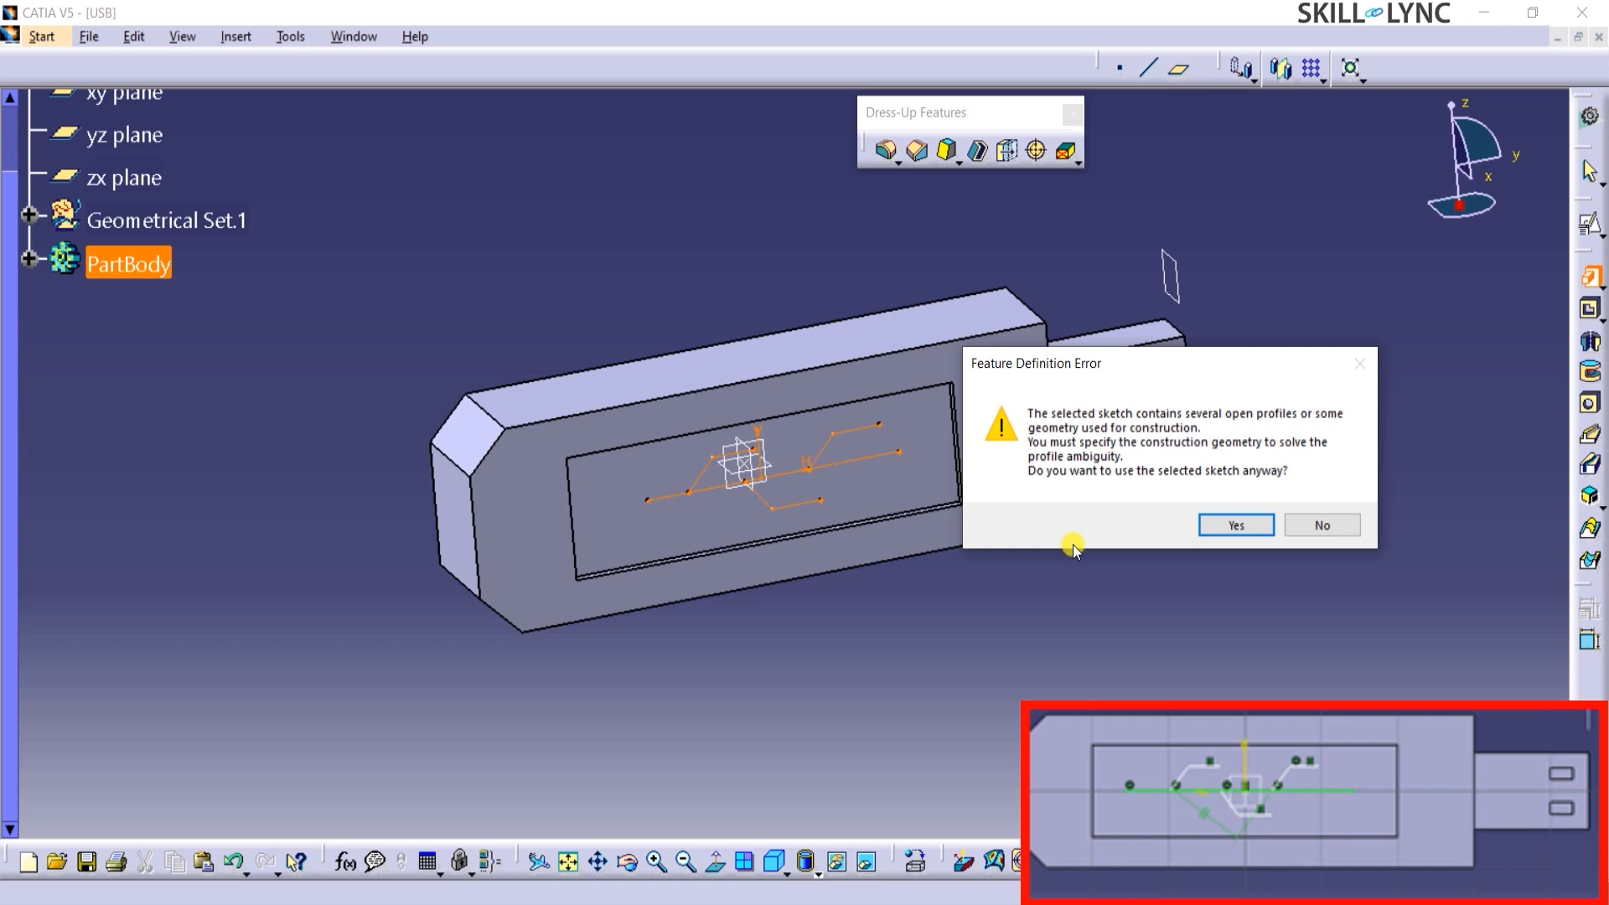
{"action": "left_click", "coordinate": [1236, 524]}
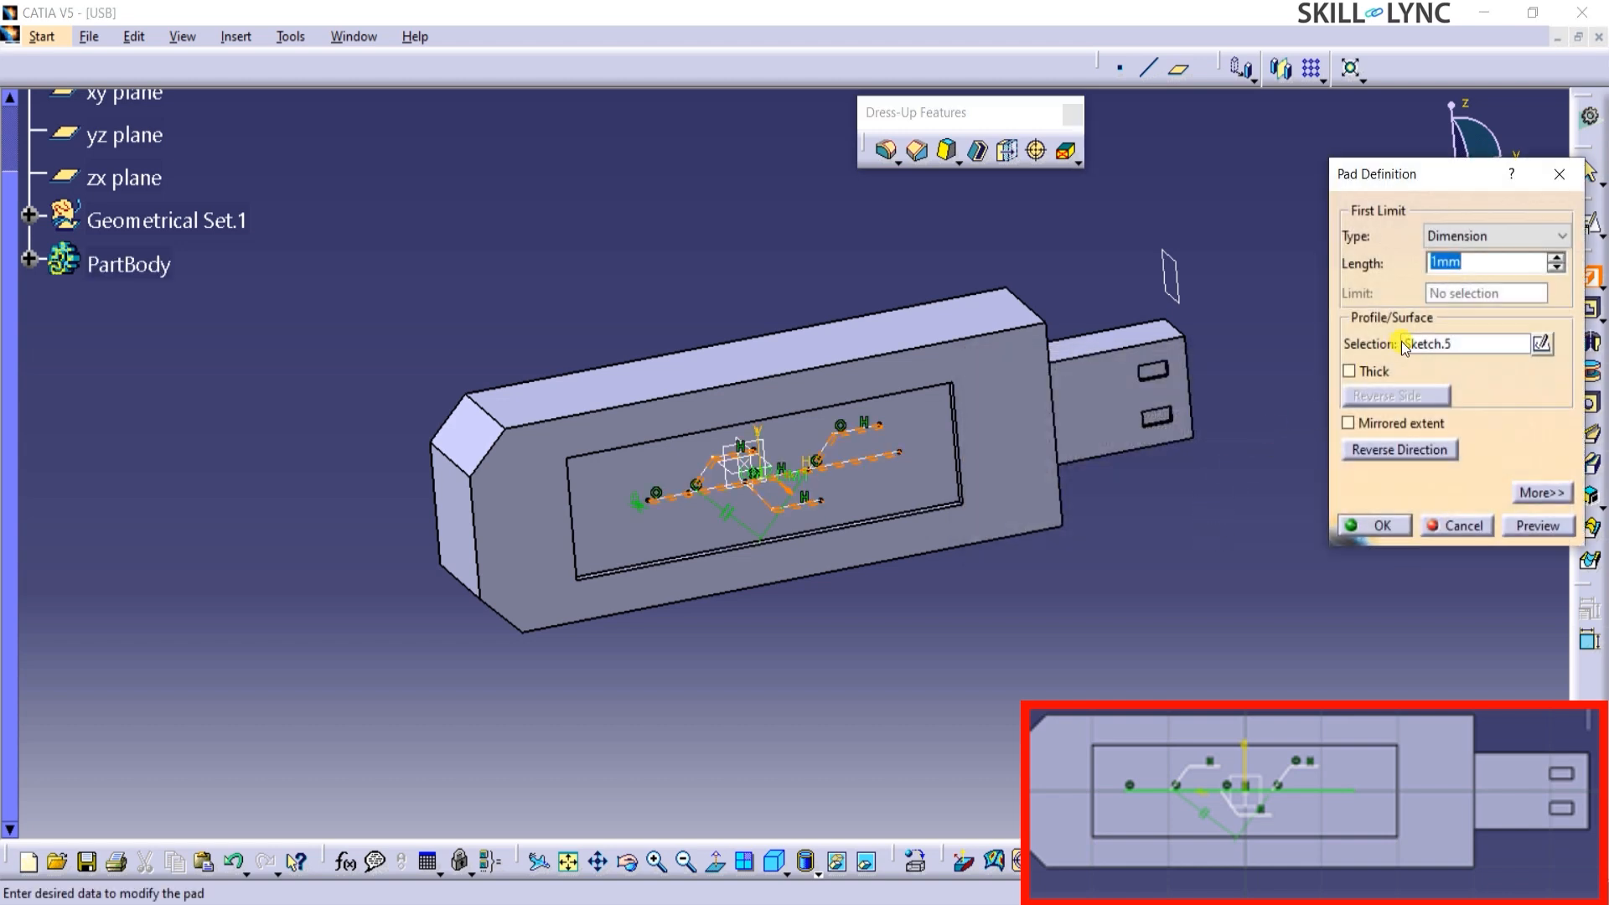
{"action": "left_click_drag", "start_coordinate": [1415, 181], "coordinate": [1289, 181]}
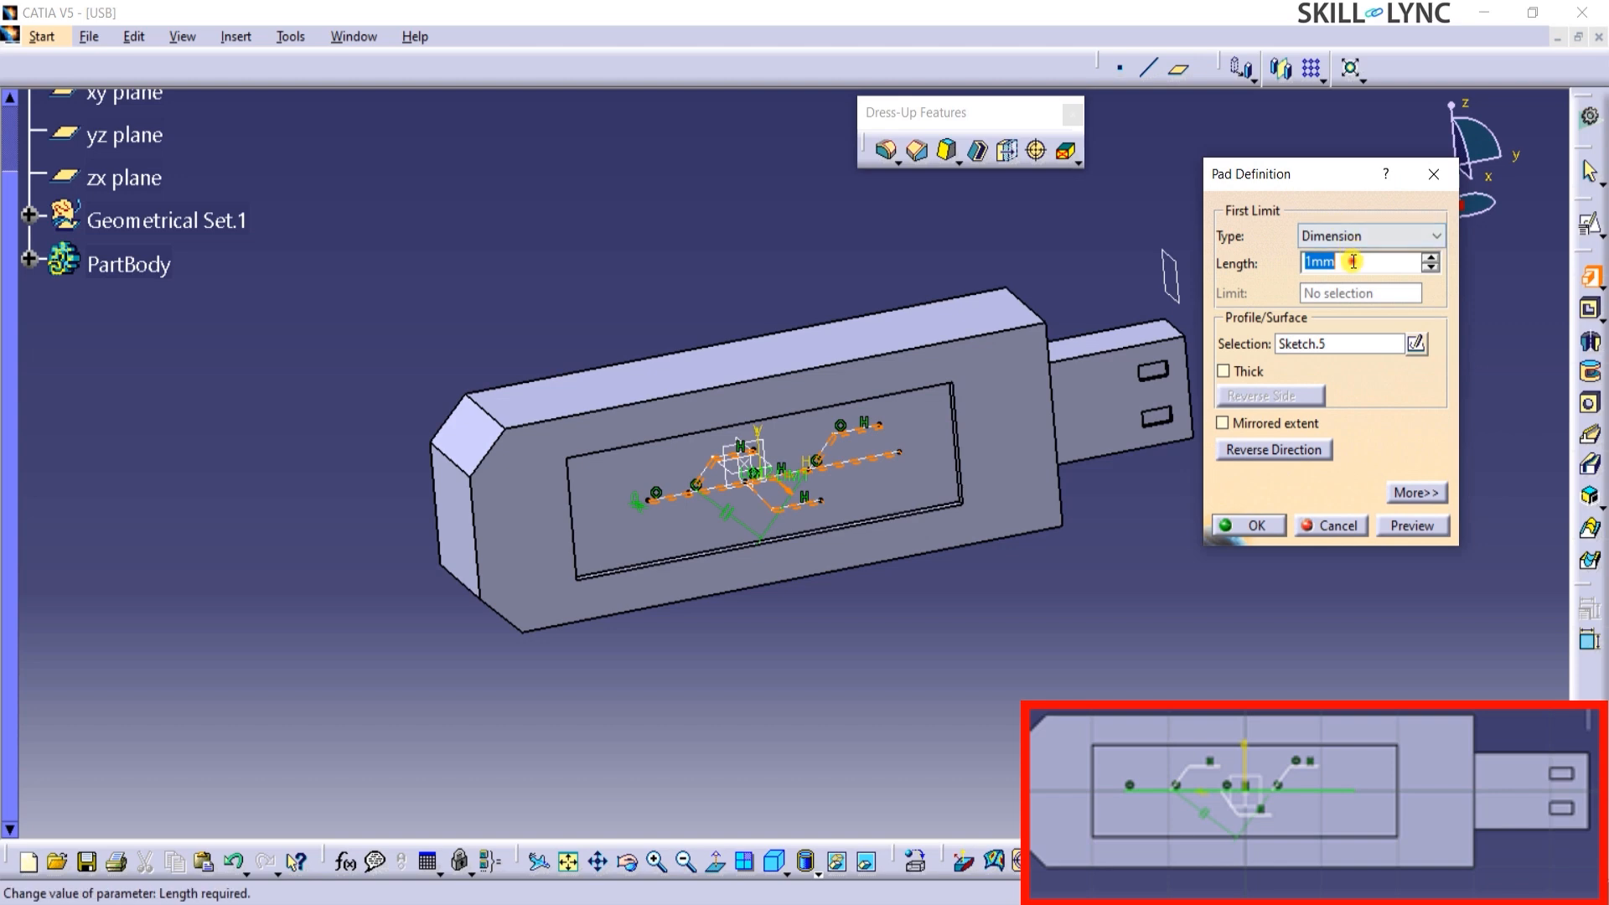
{"action": "type", "text": "0.5"}
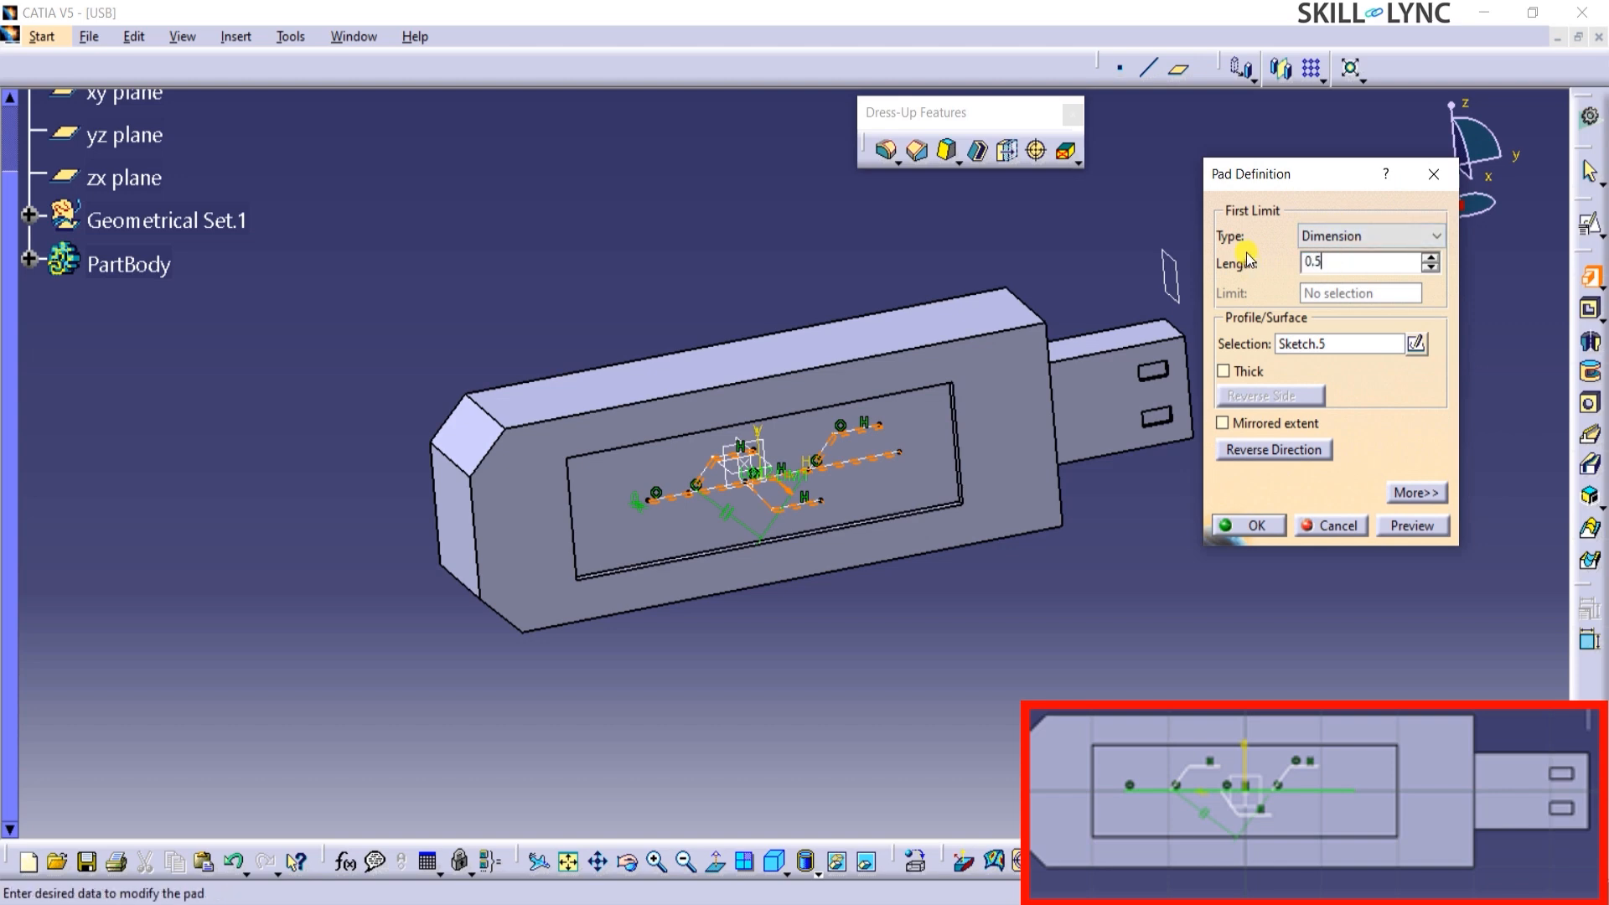
{"action": "left_click", "coordinate": [1261, 373]}
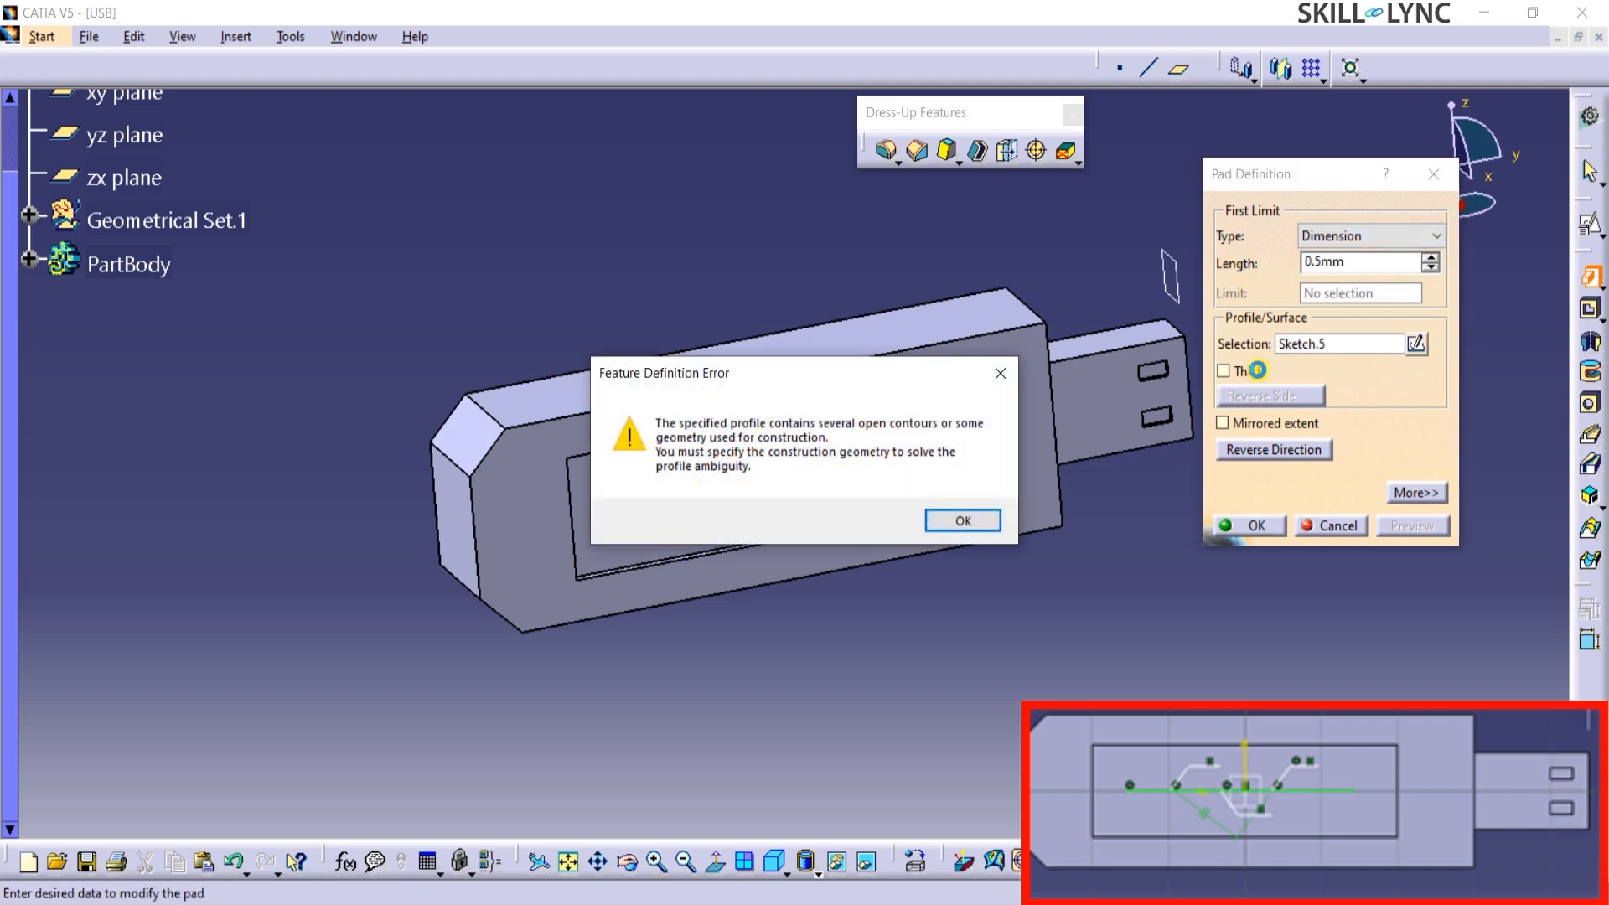
{"action": "left_click", "coordinate": [987, 524]}
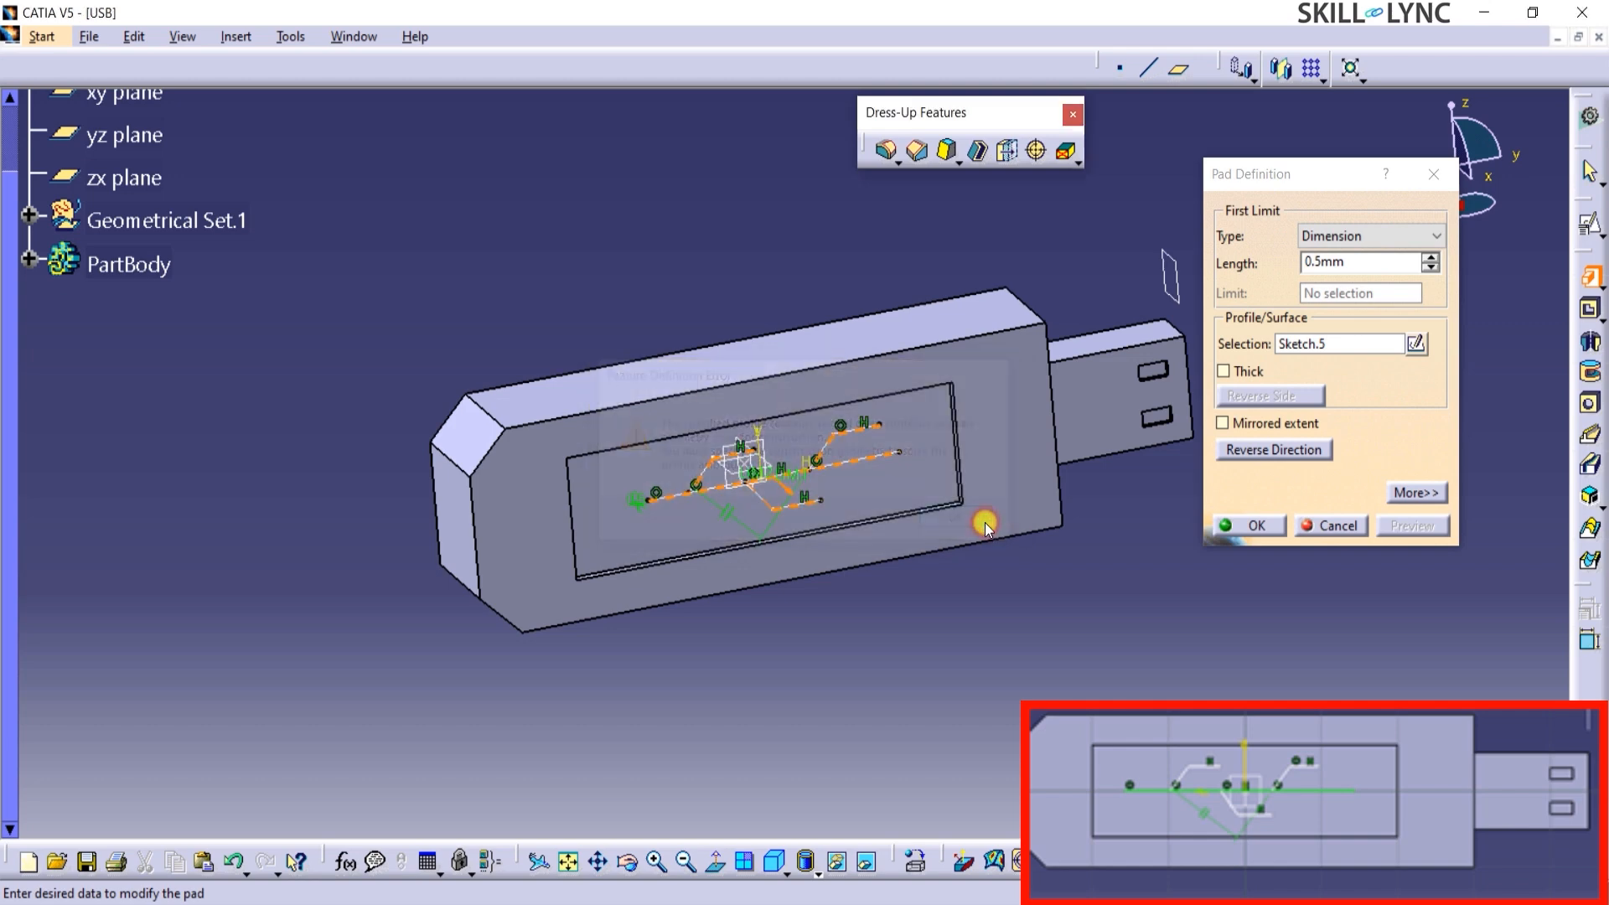
Make the logo pad a thick profile with a first thickness of 0.3 mm and create it.
{"action": "left_click", "coordinate": [1409, 494]}
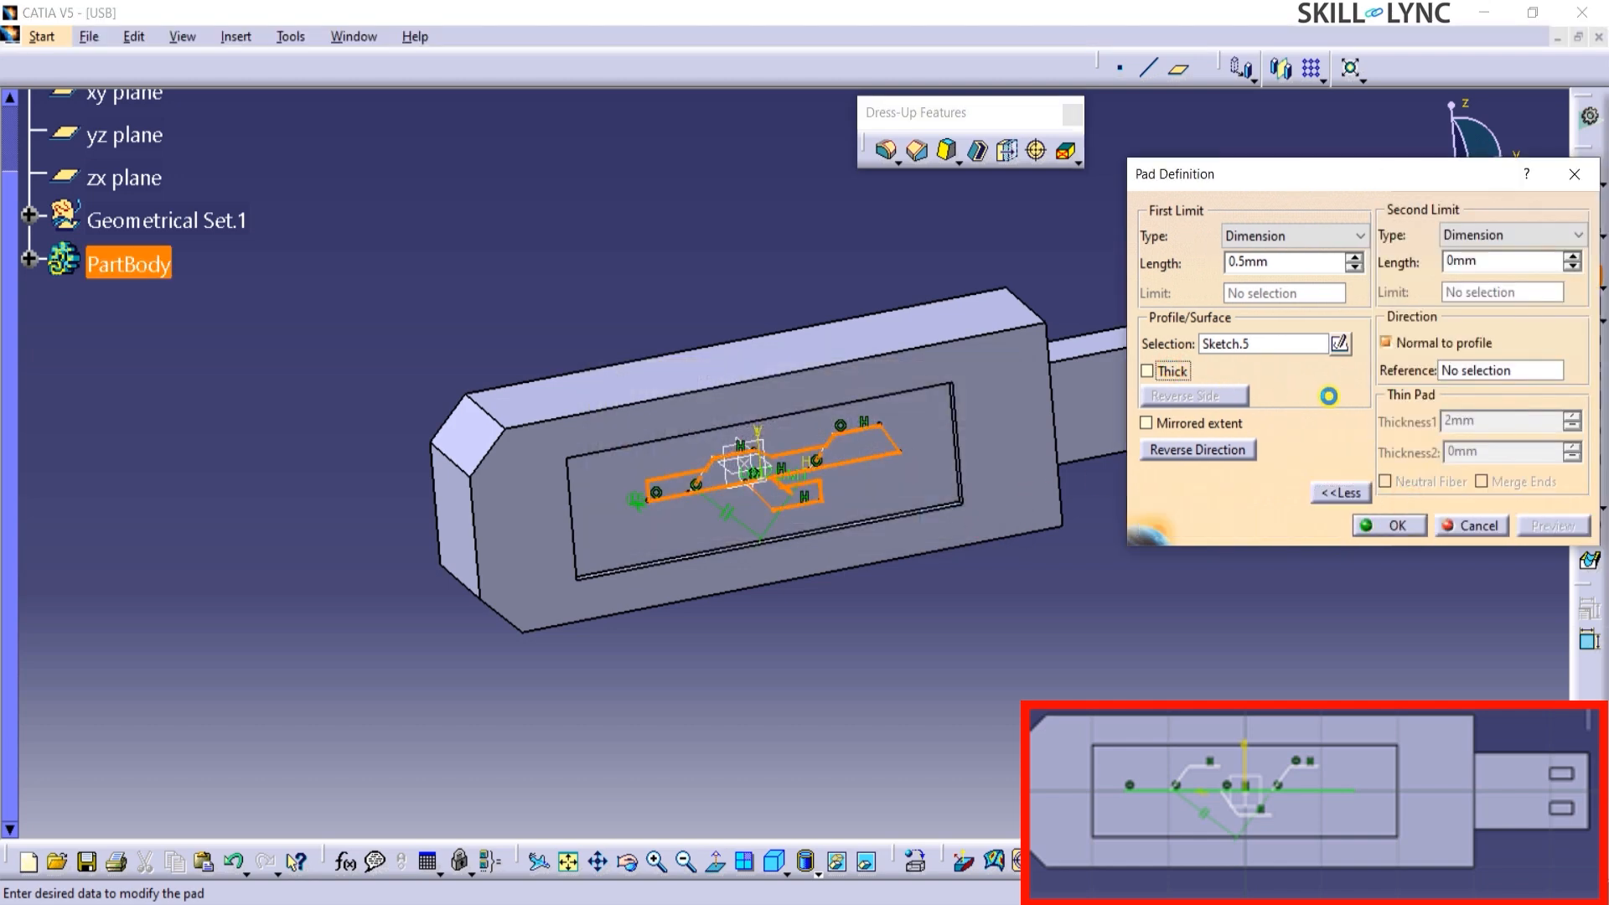
{"action": "left_click_drag", "start_coordinate": [1498, 422], "coordinate": [1419, 417]}
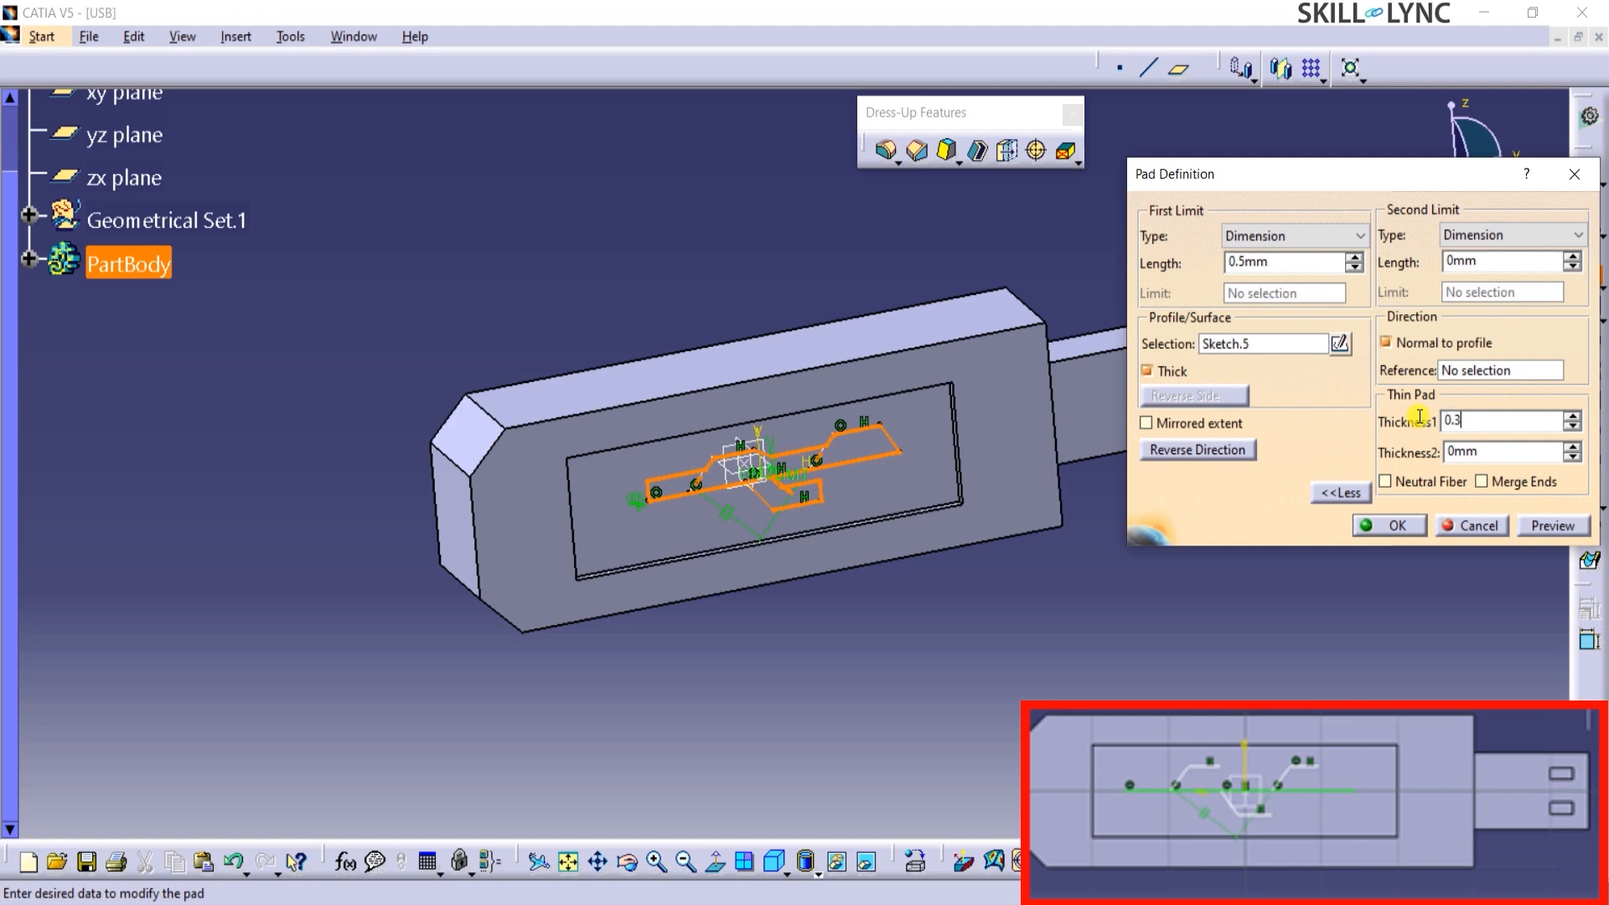
{"action": "left_click", "coordinate": [1553, 525]}
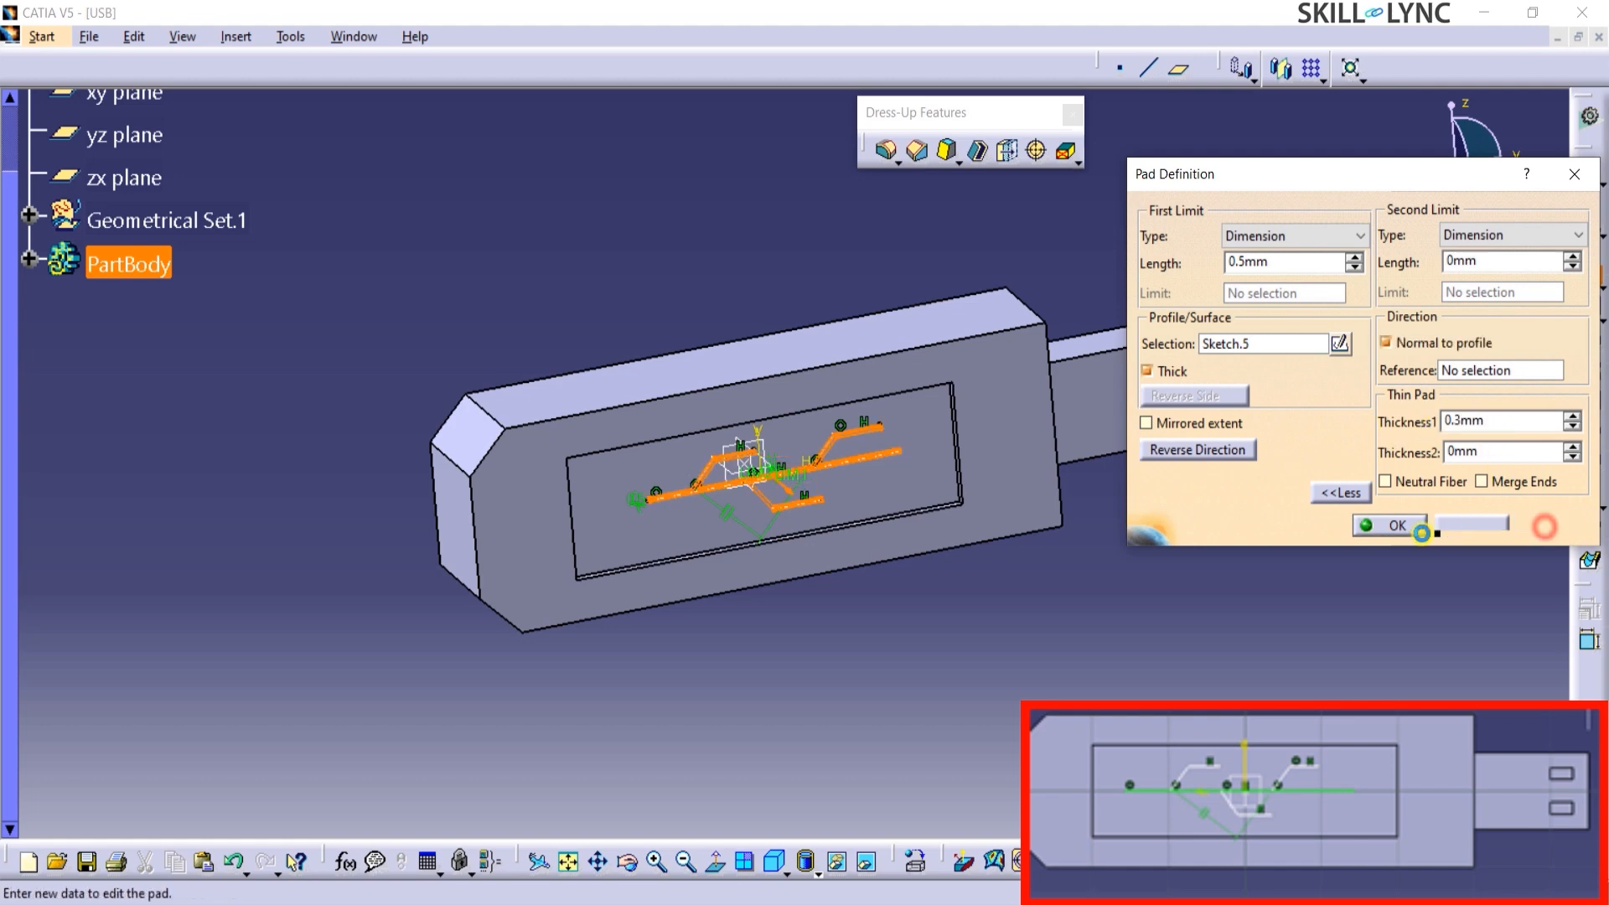
{"action": "left_click", "coordinate": [1382, 526]}
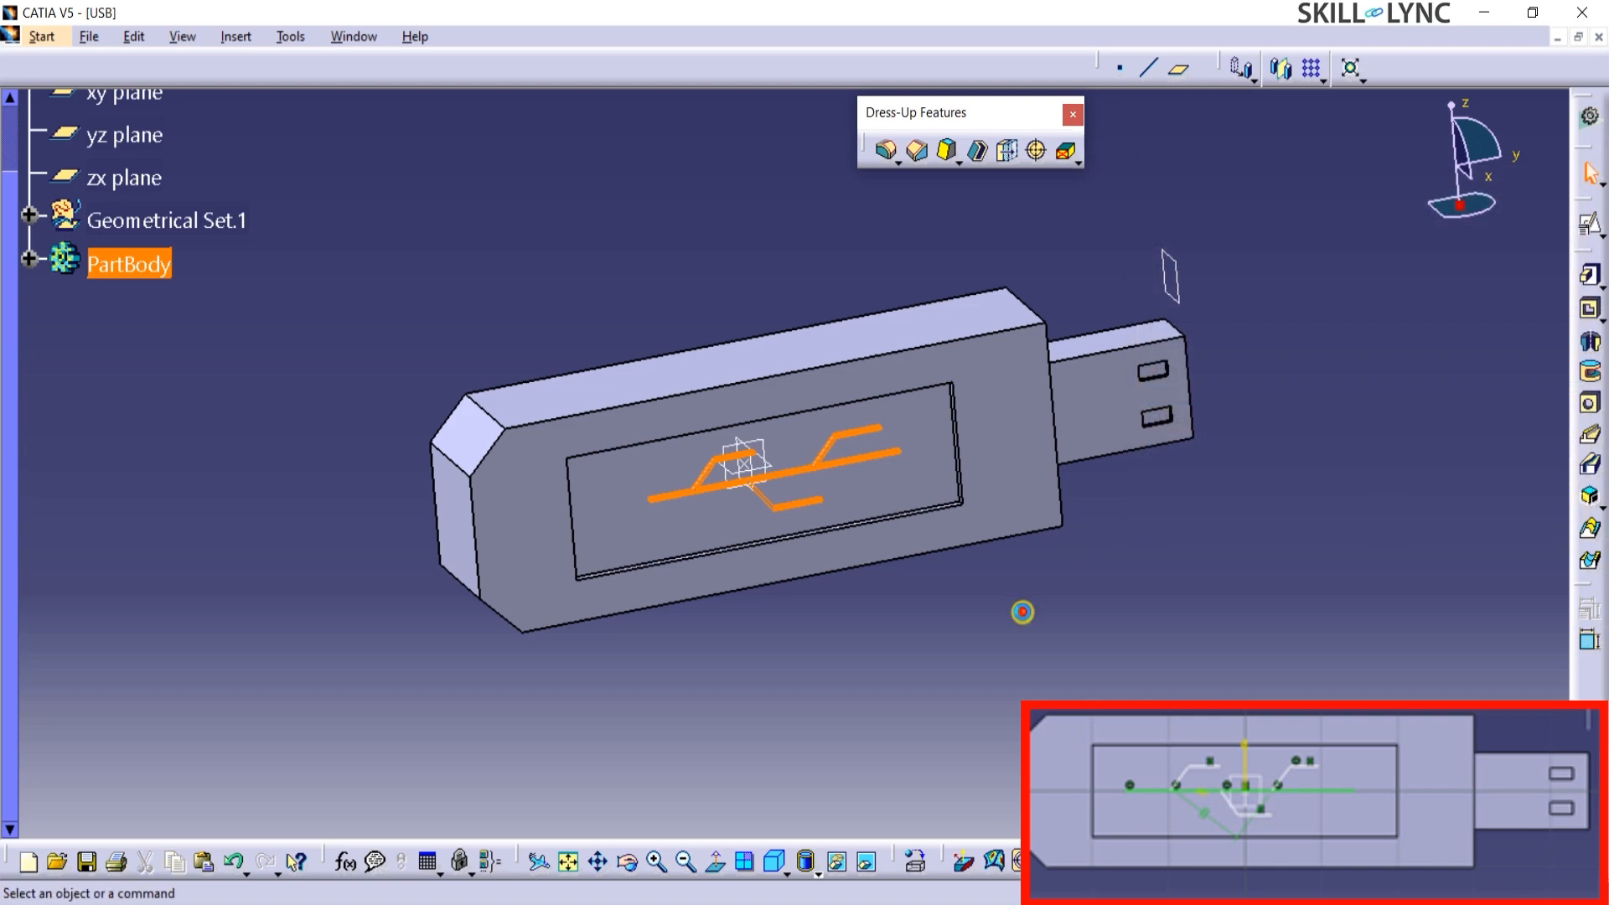
Start an edge fillet with the upper narrow side's two long edges, the upper rear chamfer's two cross edges and the rear face's lower cross edge.
{"action": "middle_click_drag", "start_coordinate": [863, 605], "coordinate": [922, 443]}
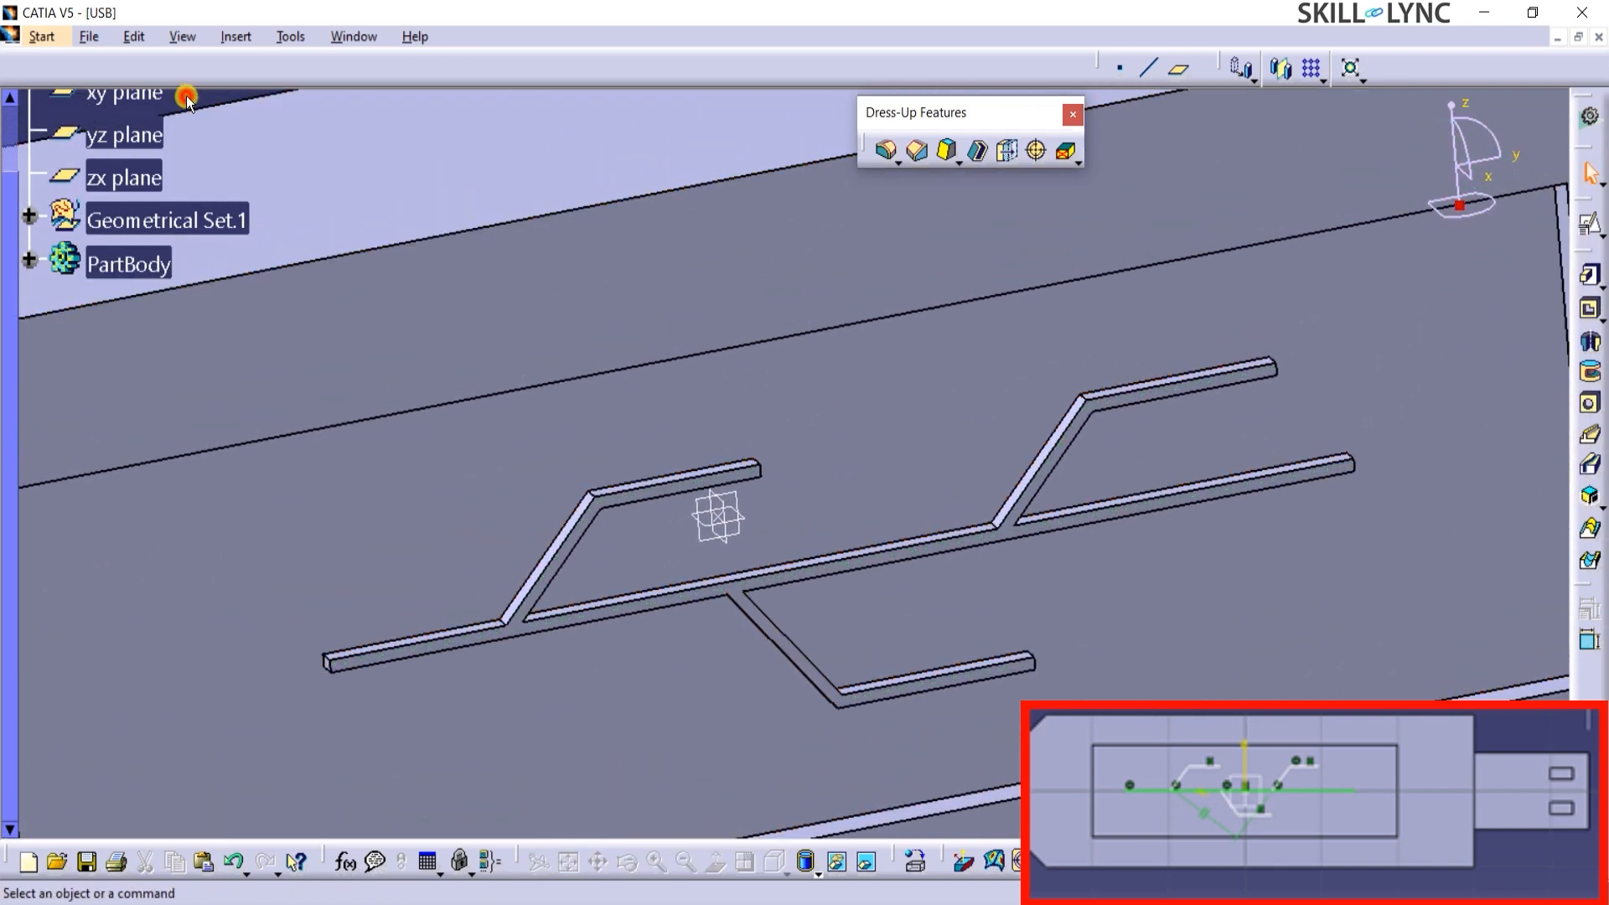
{"action": "middle_click_drag", "start_coordinate": [956, 618], "coordinate": [959, 747]}
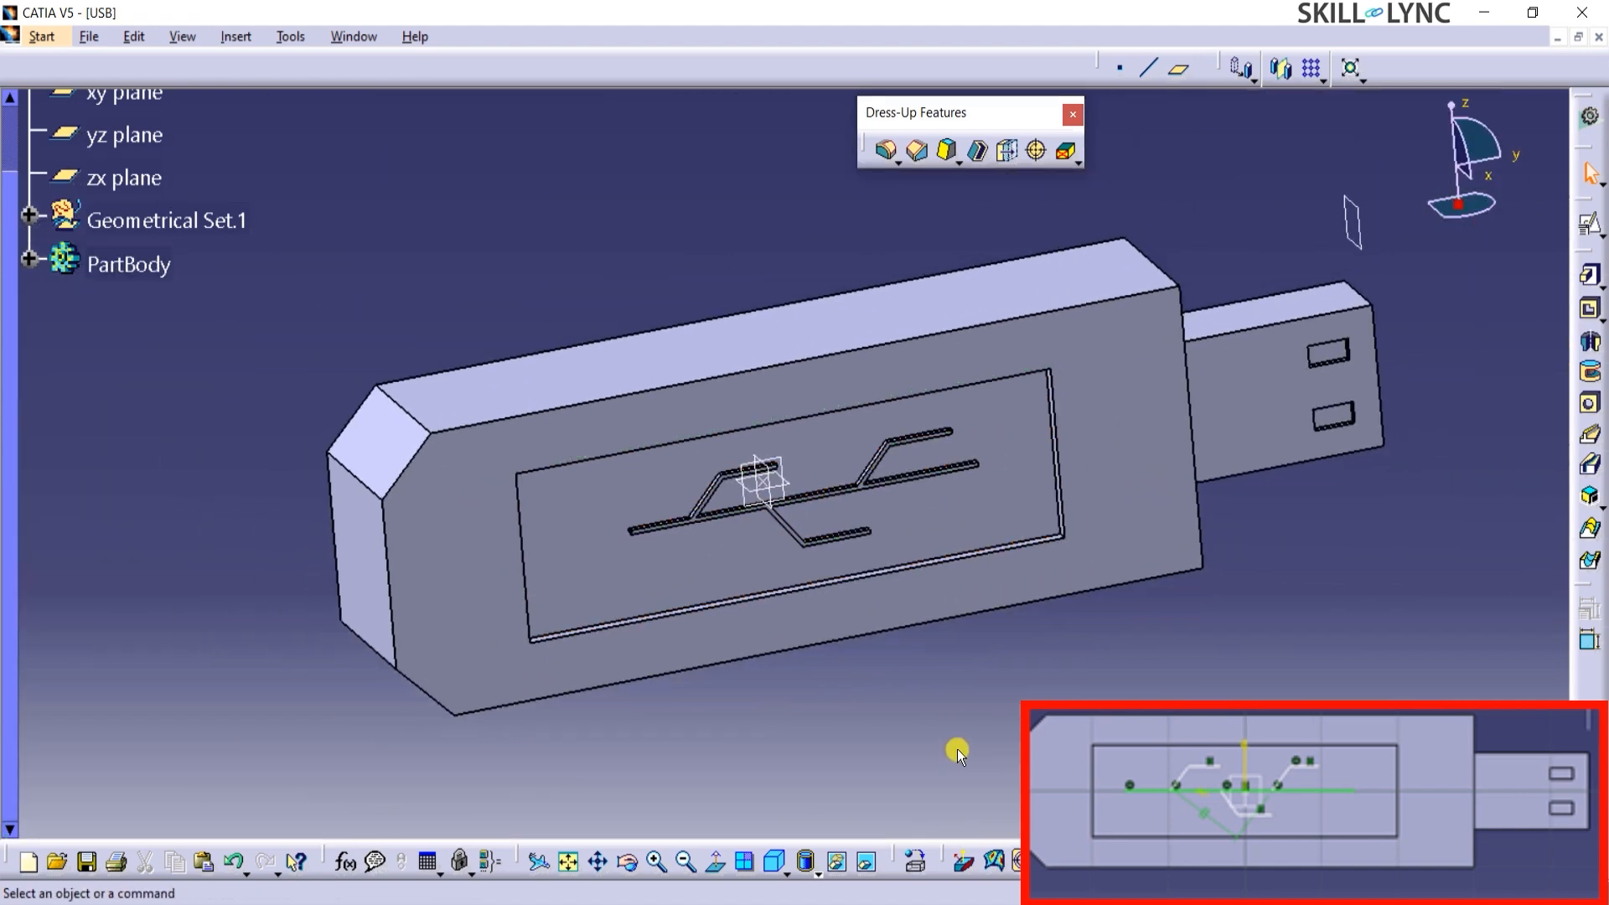
{"action": "left_click", "coordinate": [886, 150]}
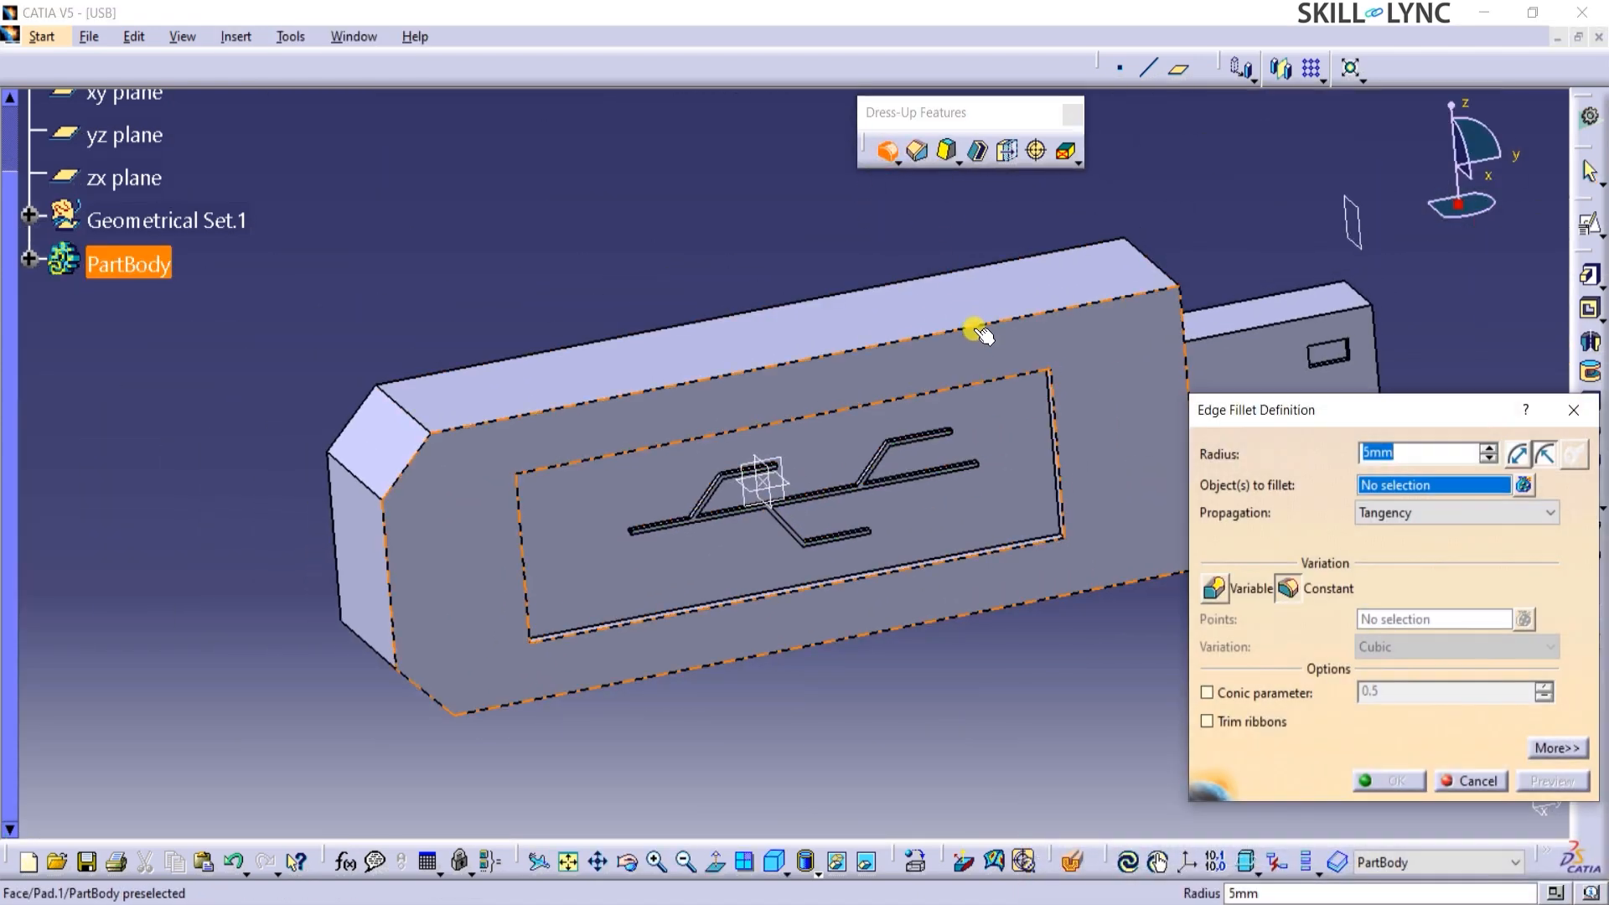
{"action": "left_click", "coordinate": [970, 327]}
{"action": "left_click", "coordinate": [951, 274]}
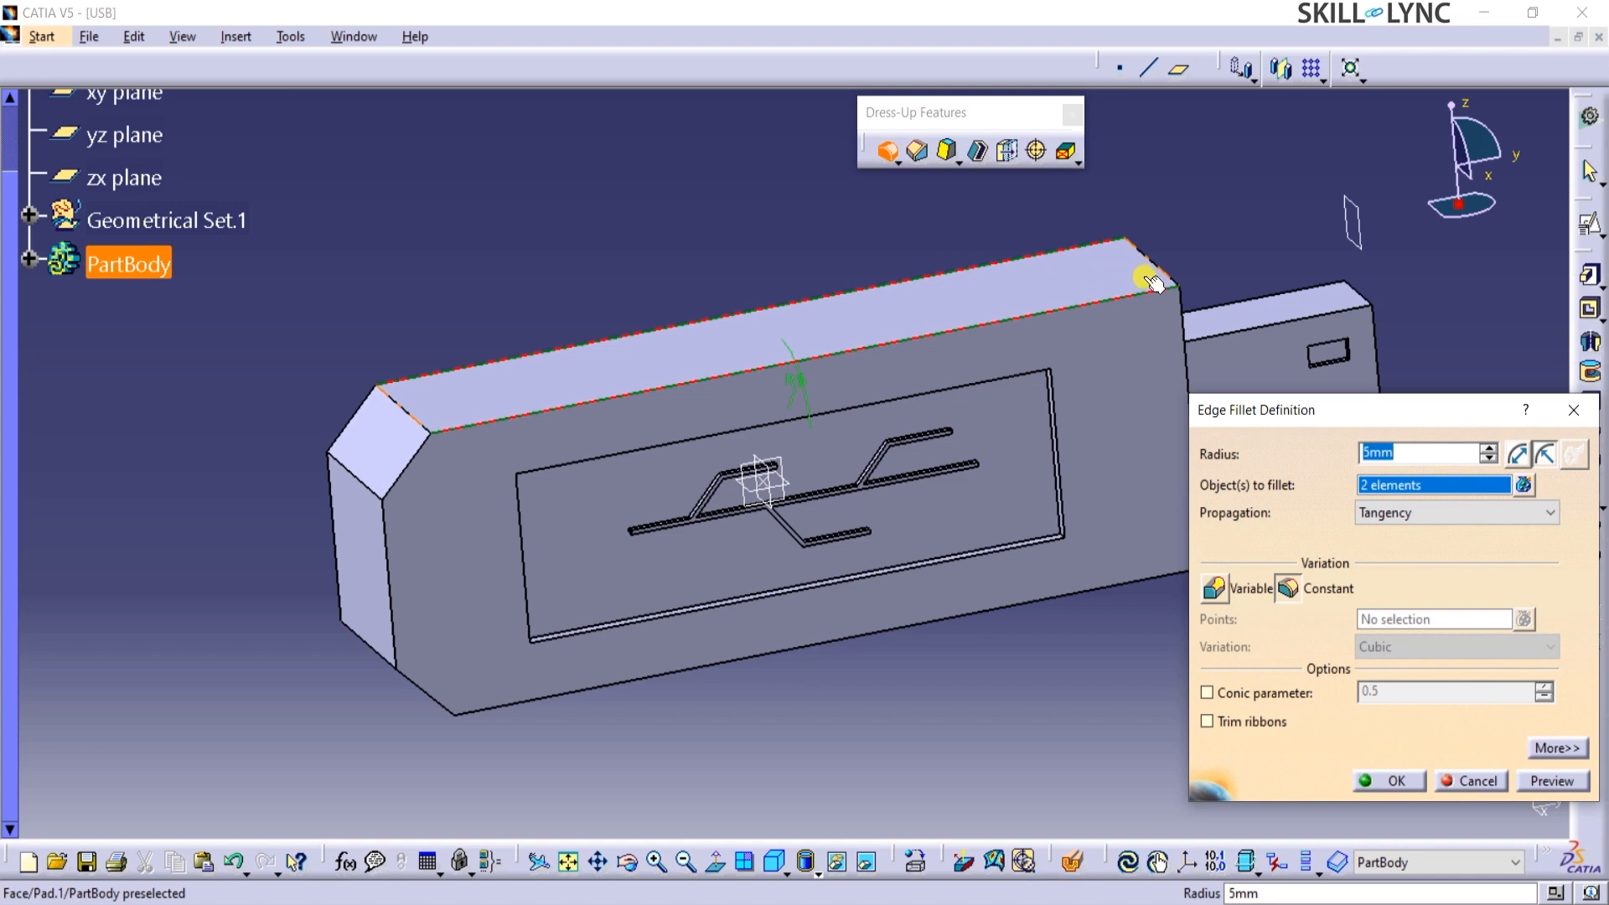
{"action": "left_click", "coordinate": [361, 482]}
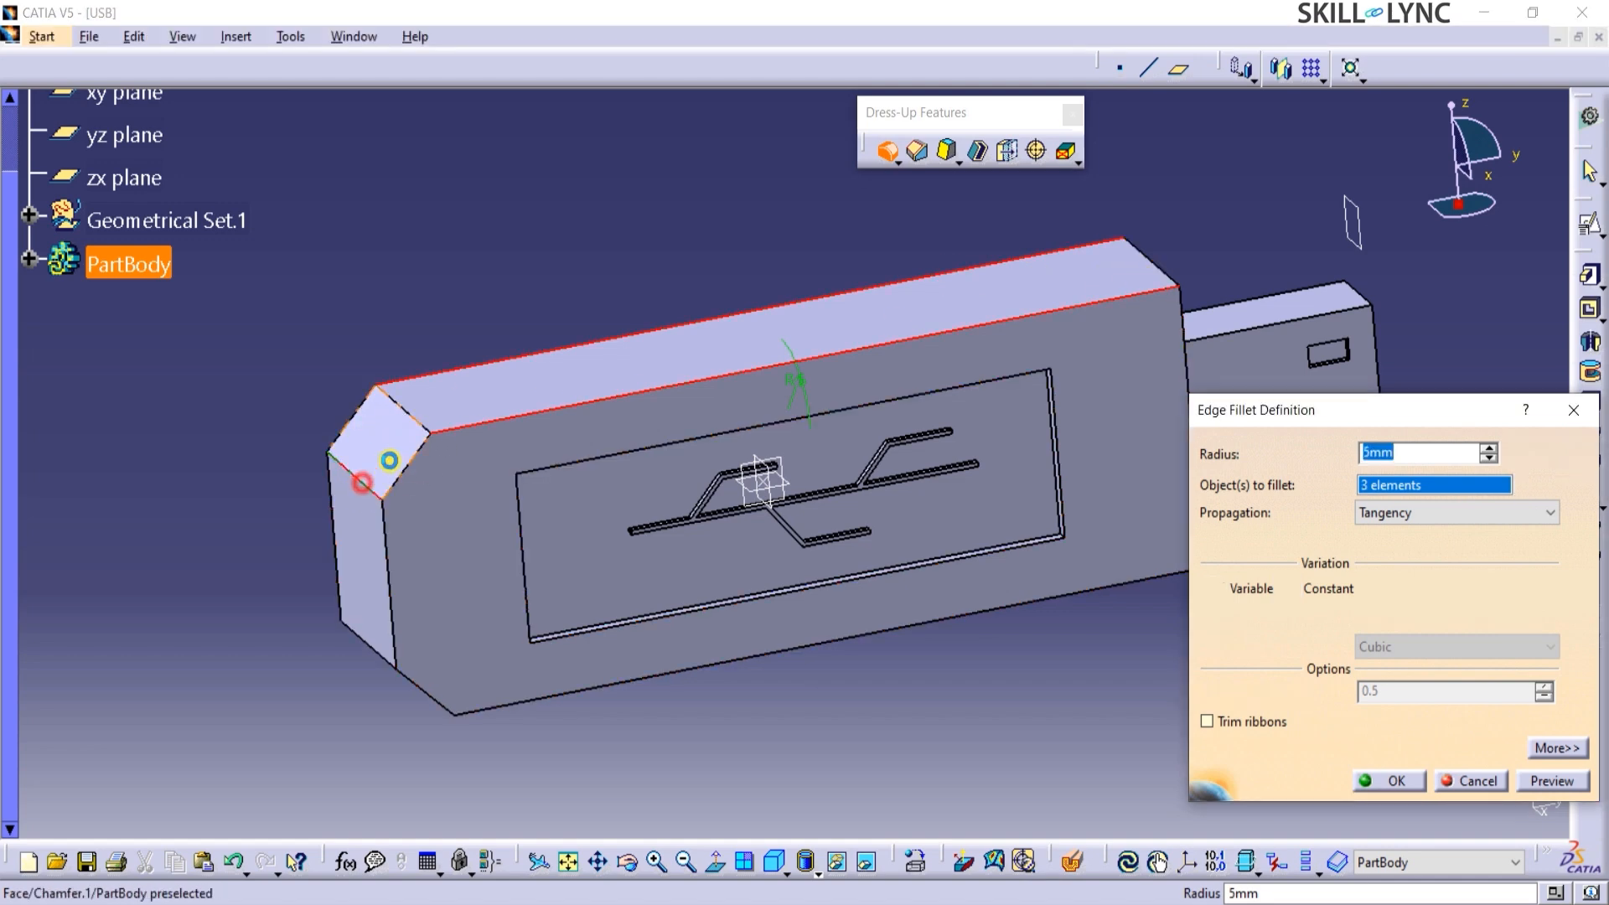
{"action": "left_click", "coordinate": [426, 423]}
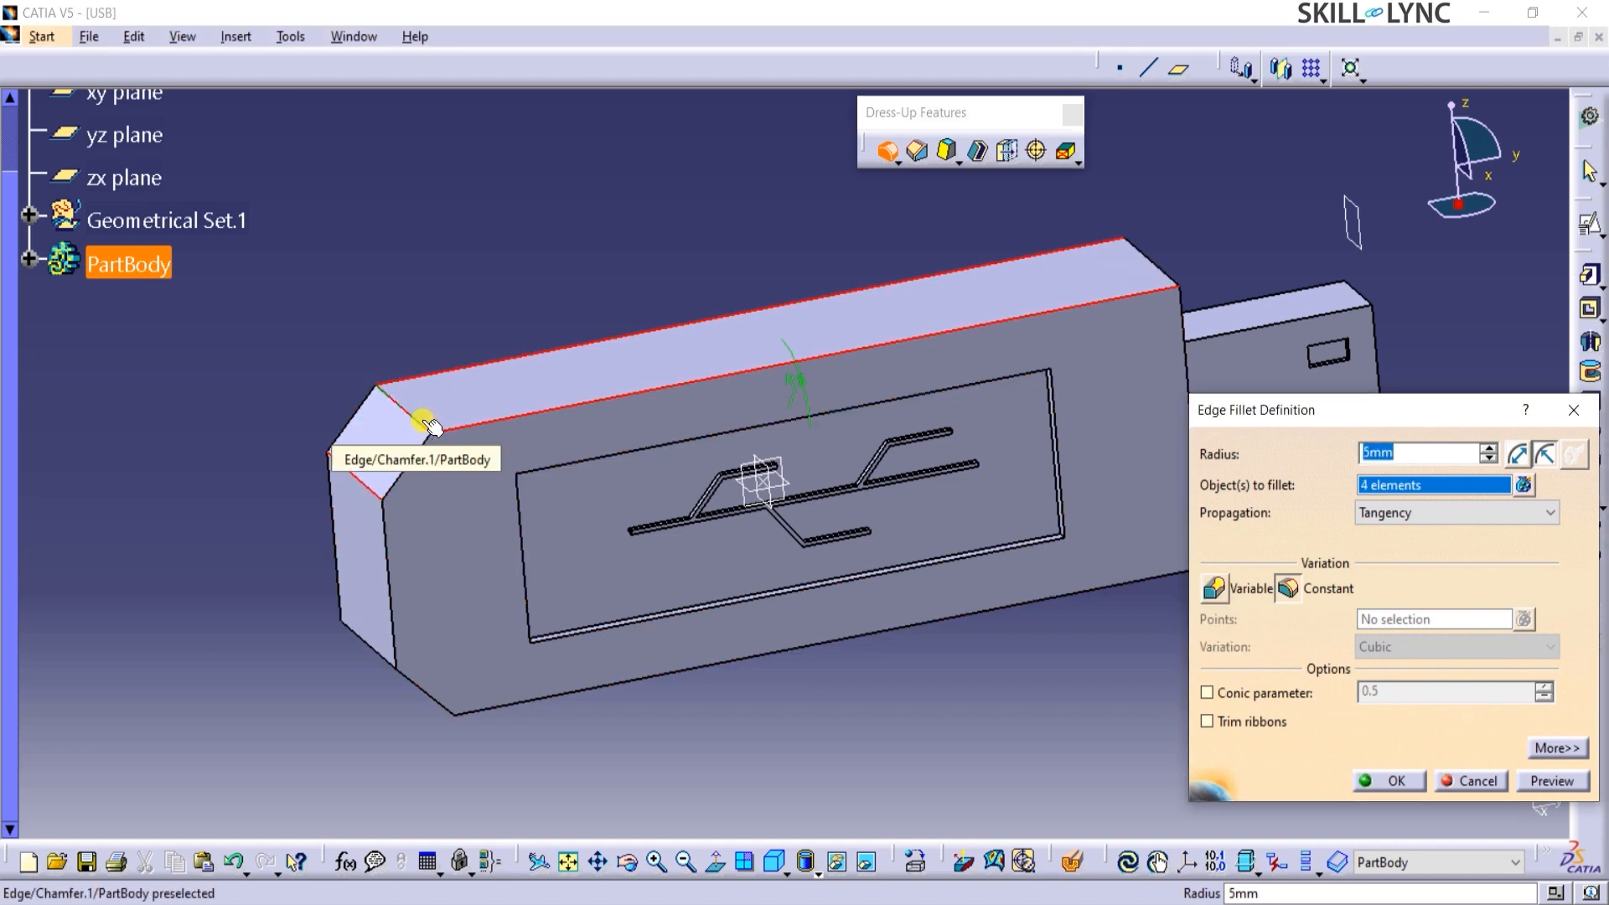
{"action": "left_click", "coordinate": [372, 645]}
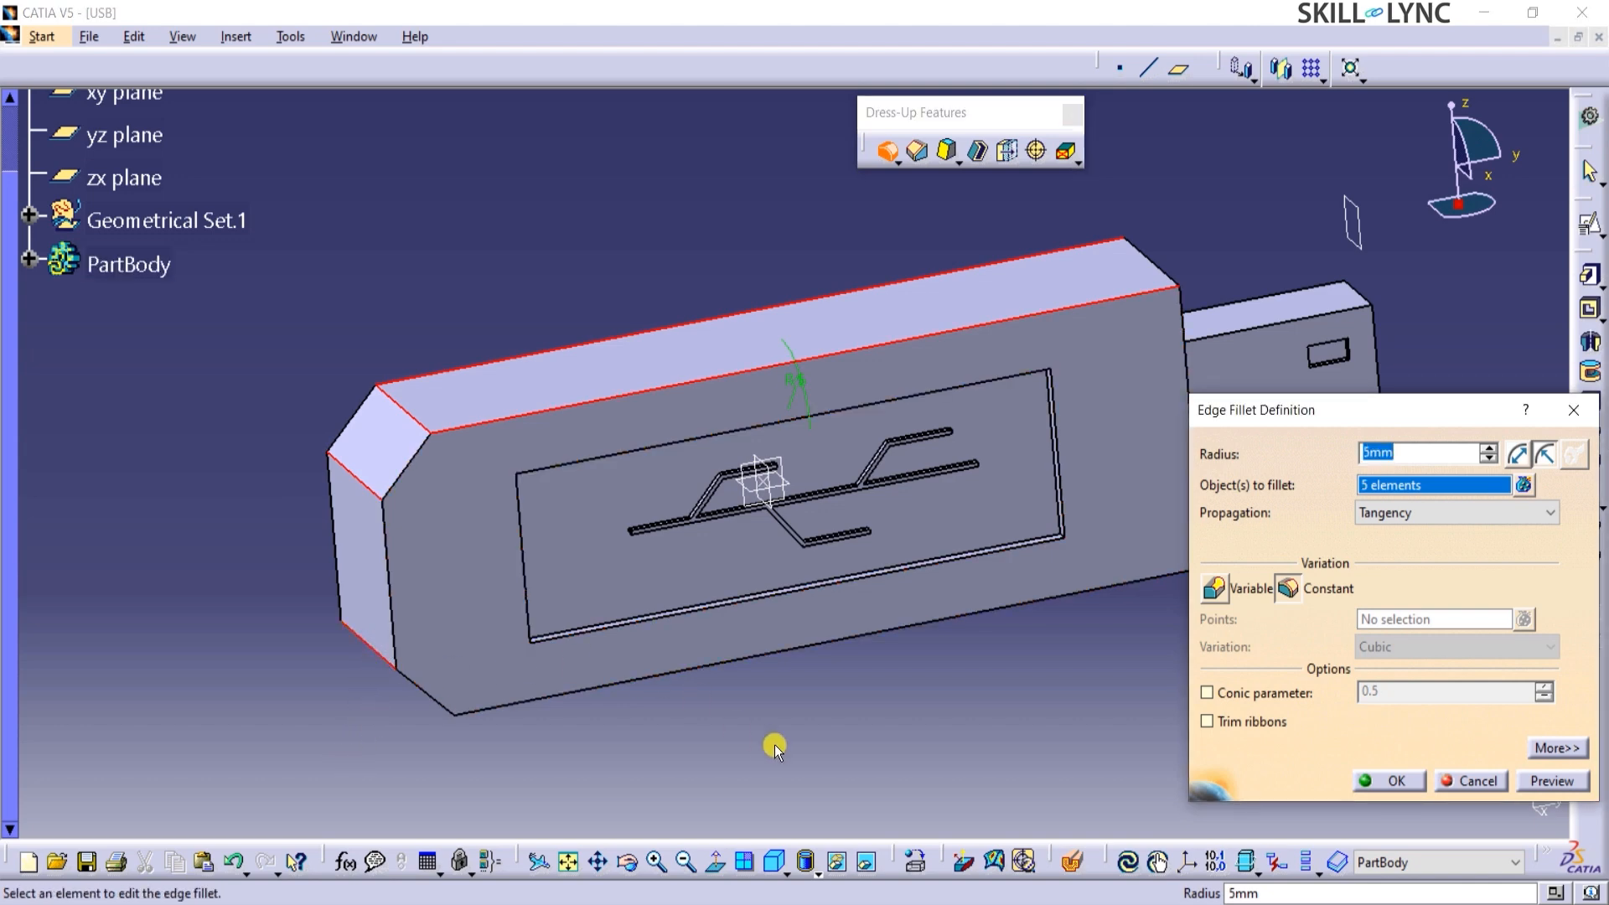
Add the lower rear chamfer's remaining cross edge and both long edges of the body's lower narrow side to the fillet.
{"action": "middle_click_drag", "start_coordinate": [862, 706], "coordinate": [405, 617]}
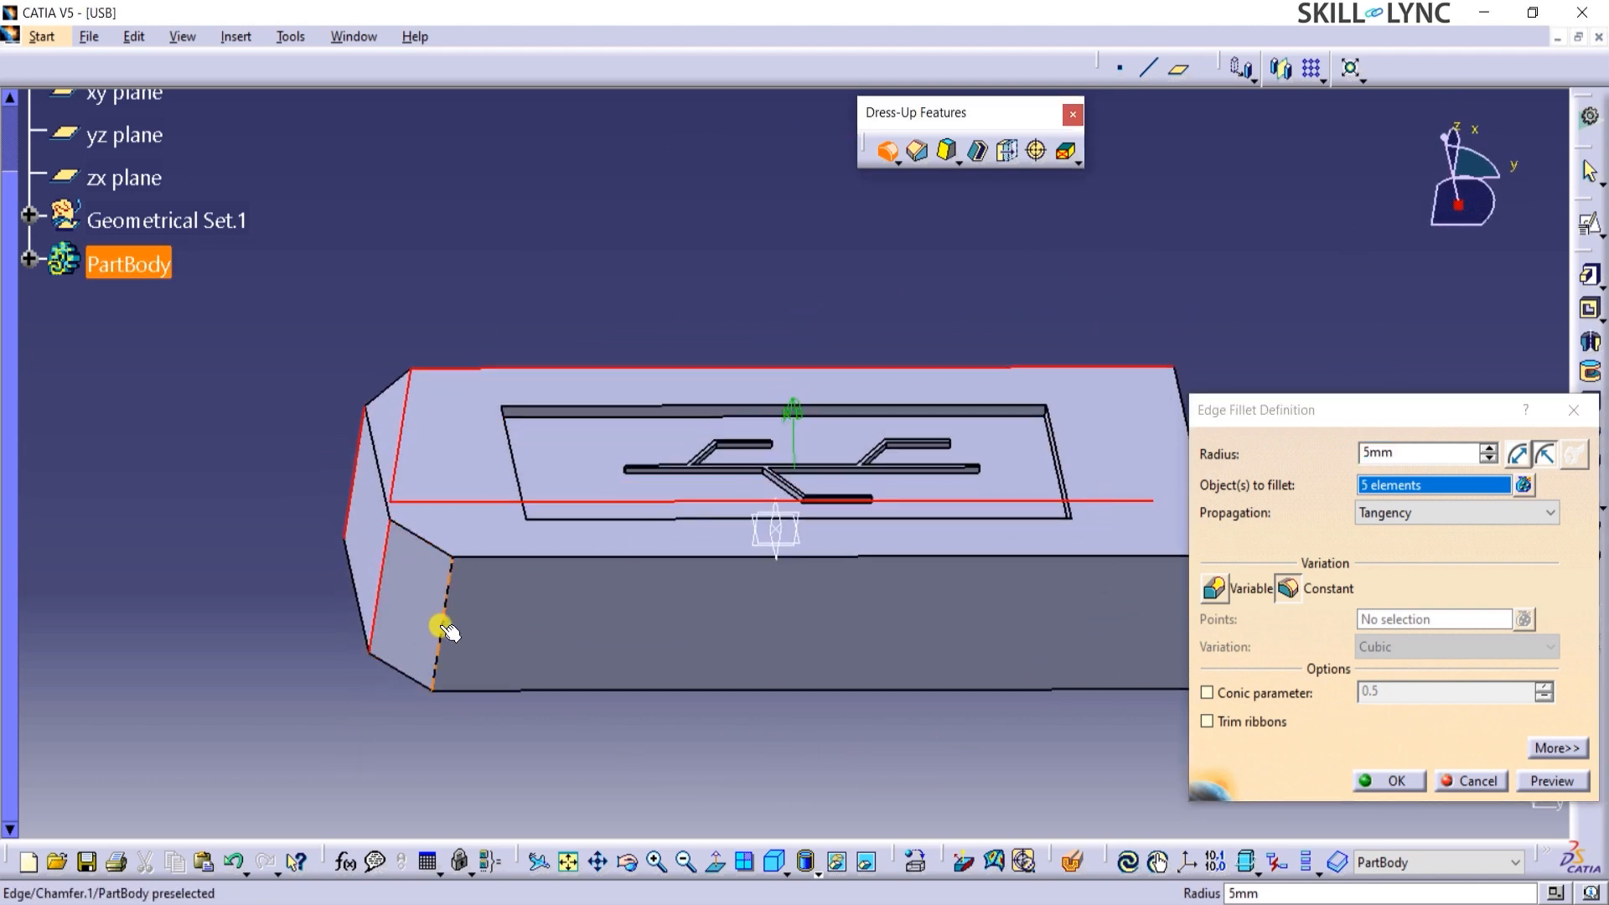
{"action": "left_click", "coordinate": [445, 630]}
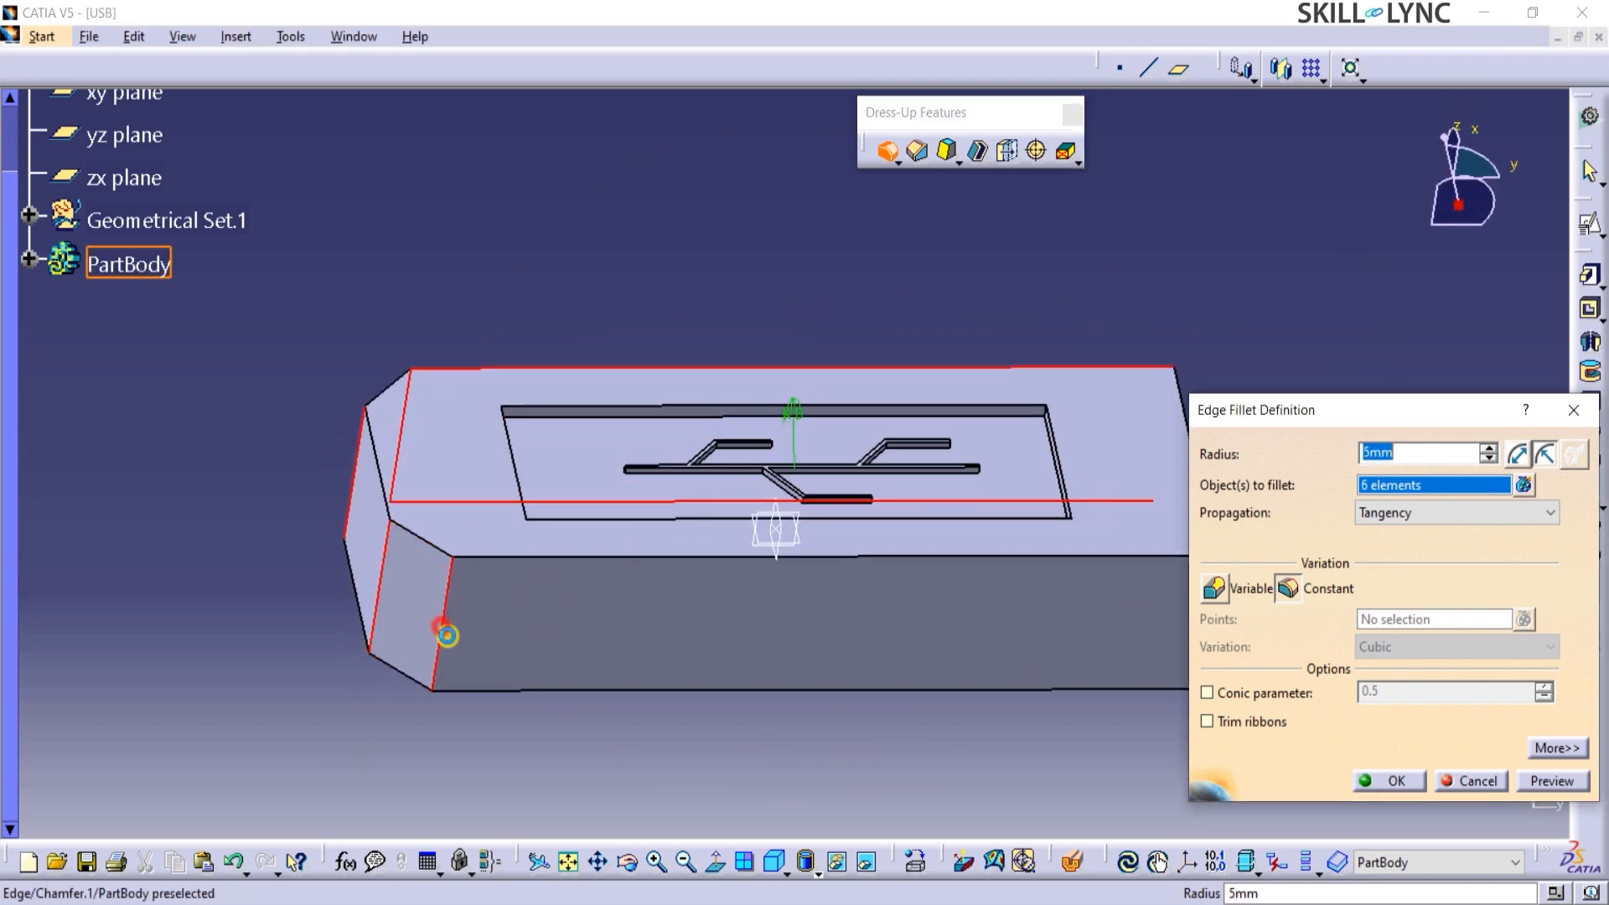
{"action": "left_click", "coordinate": [687, 560]}
{"action": "left_click", "coordinate": [623, 692]}
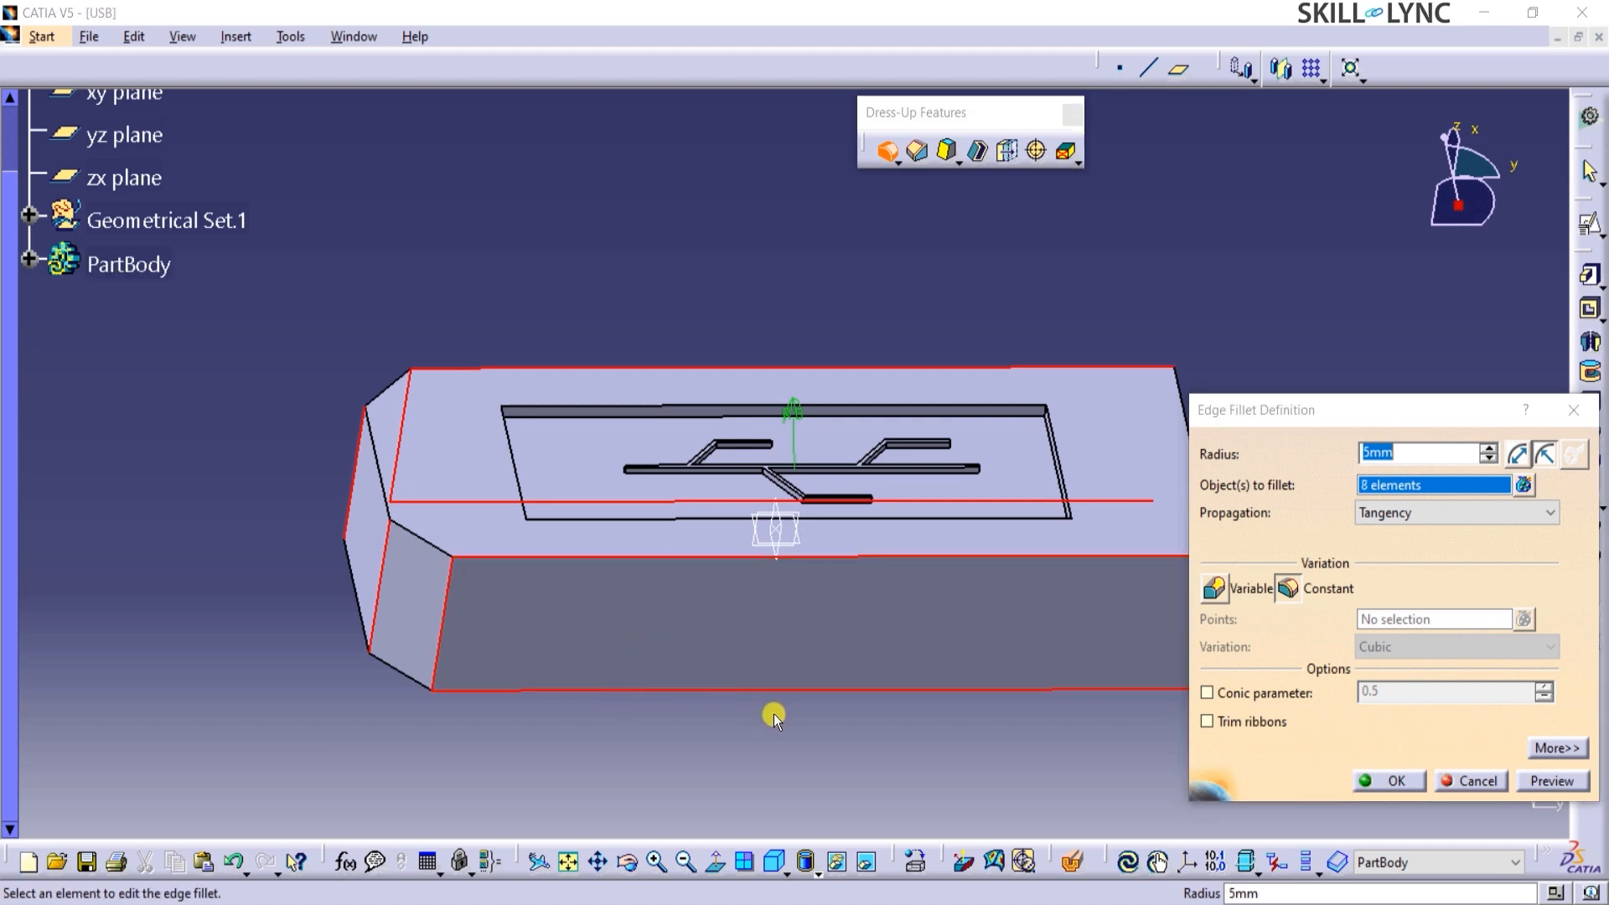
Add the remaining rear-end outline edges on the logo face and the opposite broad face to the fillet.
{"action": "middle_click_drag", "start_coordinate": [772, 712], "coordinate": [797, 618]}
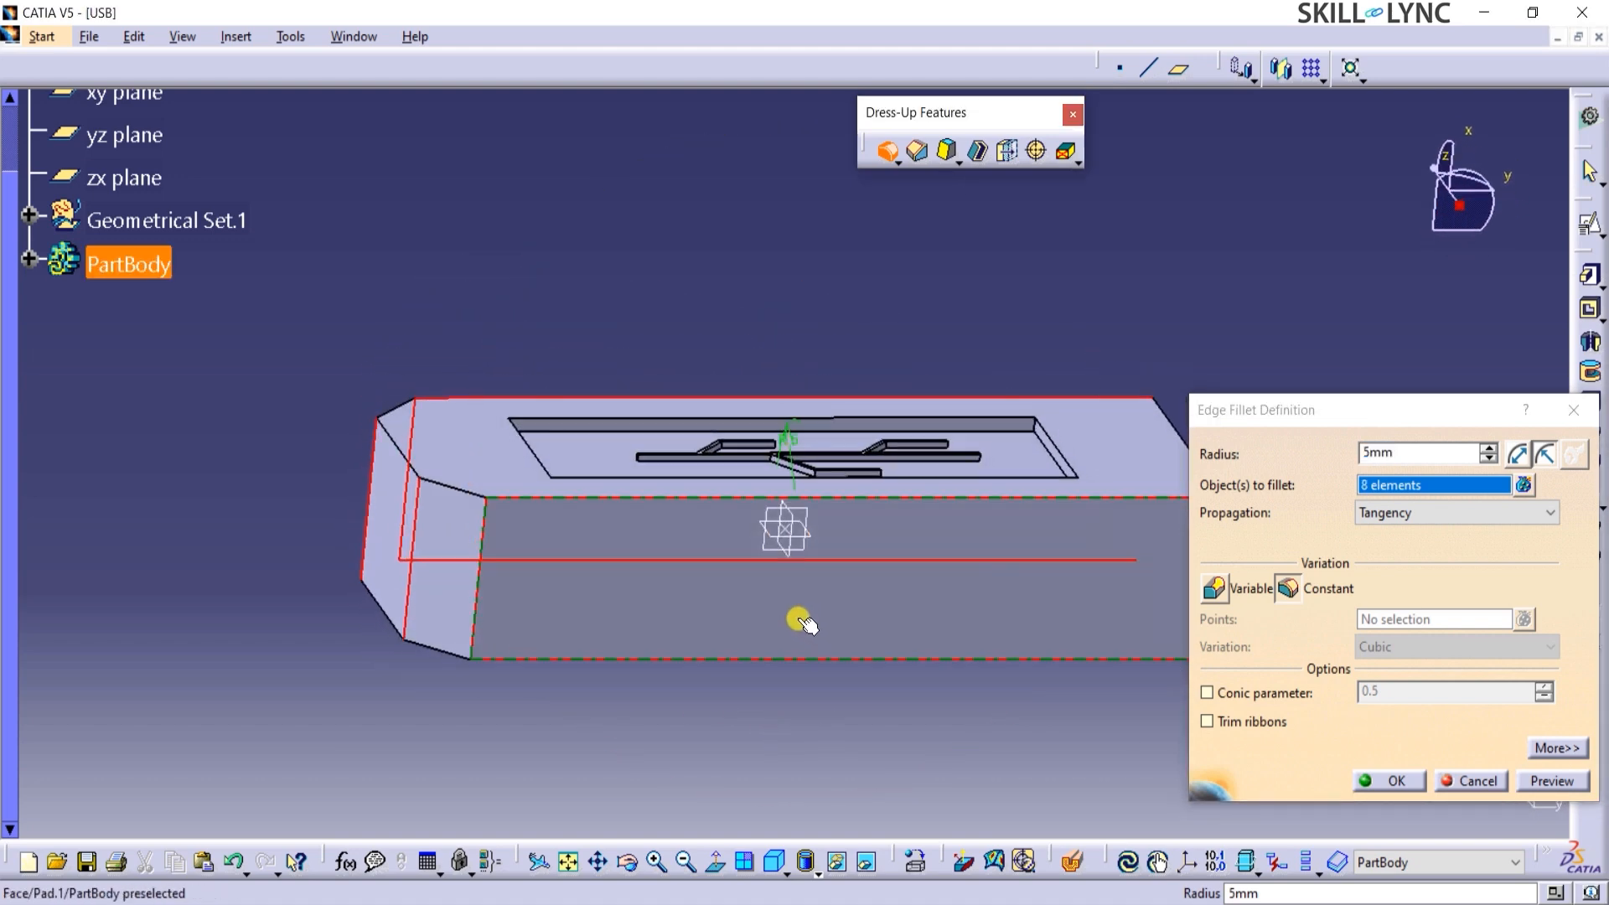
{"action": "left_click", "coordinate": [392, 412]}
{"action": "left_click", "coordinate": [449, 487]}
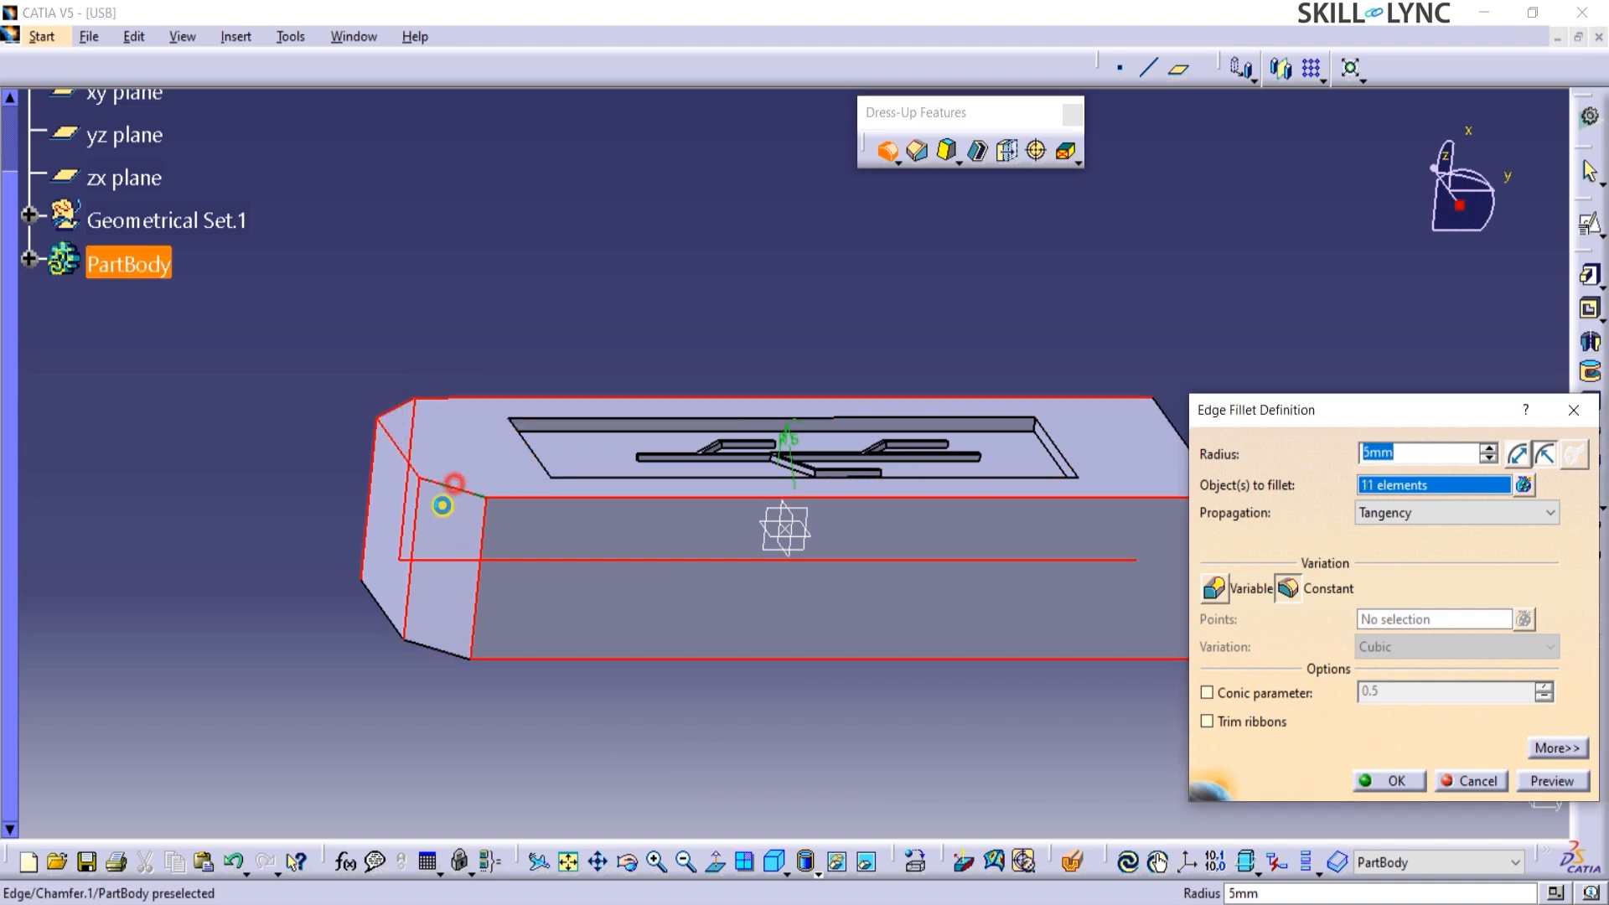
{"action": "left_click", "coordinate": [445, 650]}
{"action": "middle_click_drag", "start_coordinate": [331, 333], "coordinate": [913, 365]}
{"action": "left_click", "coordinate": [830, 484]}
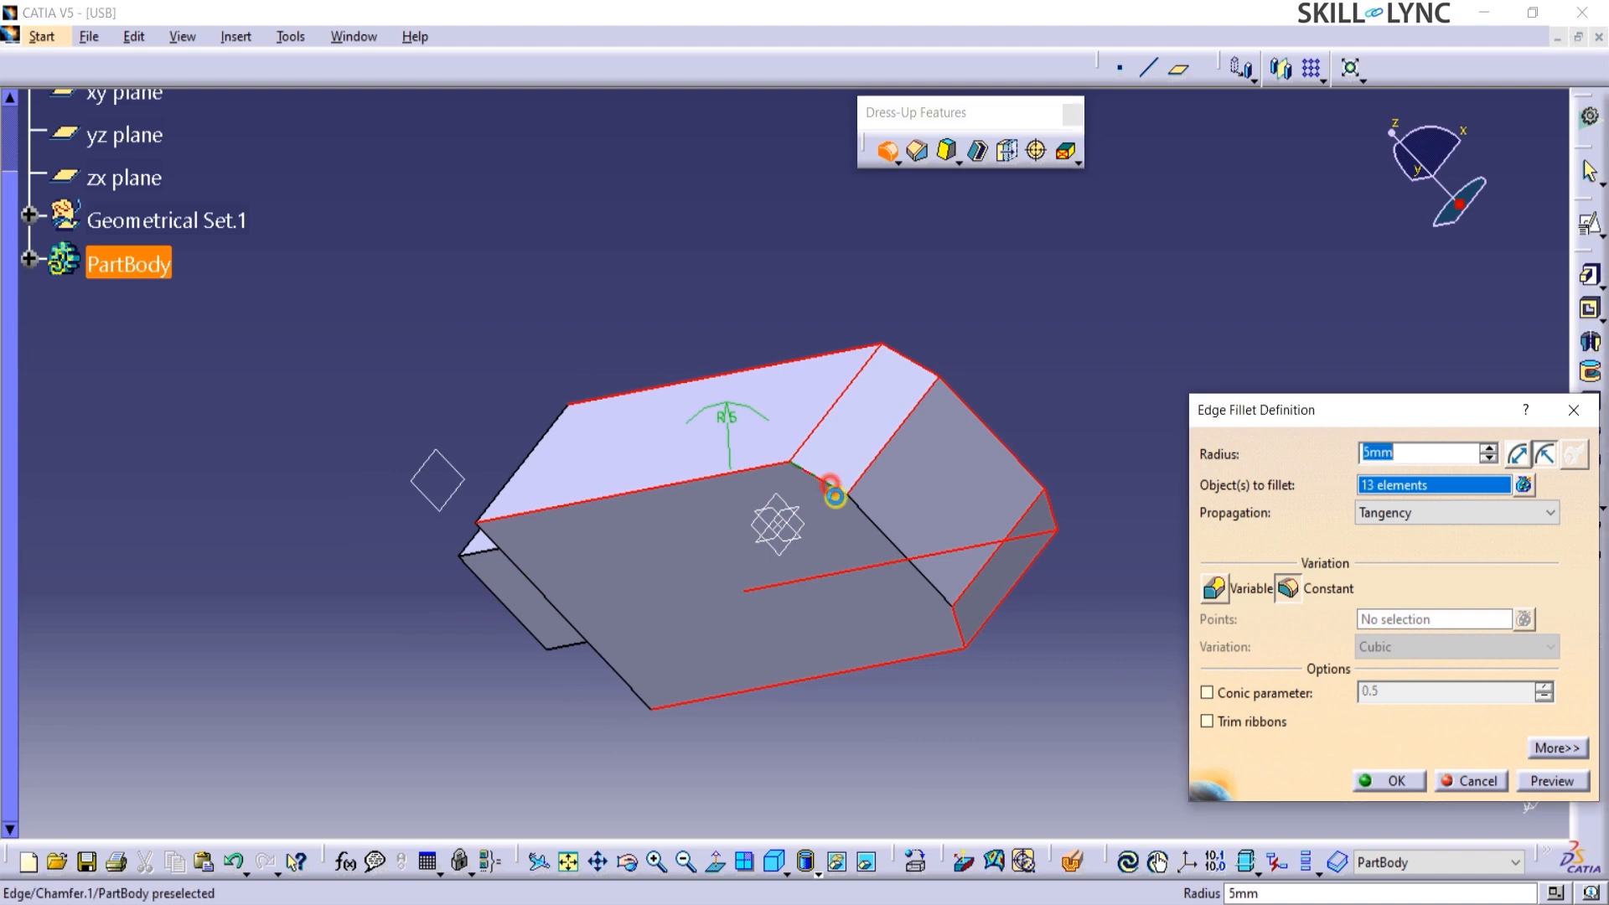
{"action": "left_click", "coordinate": [881, 534]}
Add the four outer edges of the body's connector-side end face and create the edge fillet with a 0.5 mm radius.
{"action": "middle_click_drag", "start_coordinate": [524, 718], "coordinate": [745, 482]}
{"action": "left_click", "coordinate": [658, 501]}
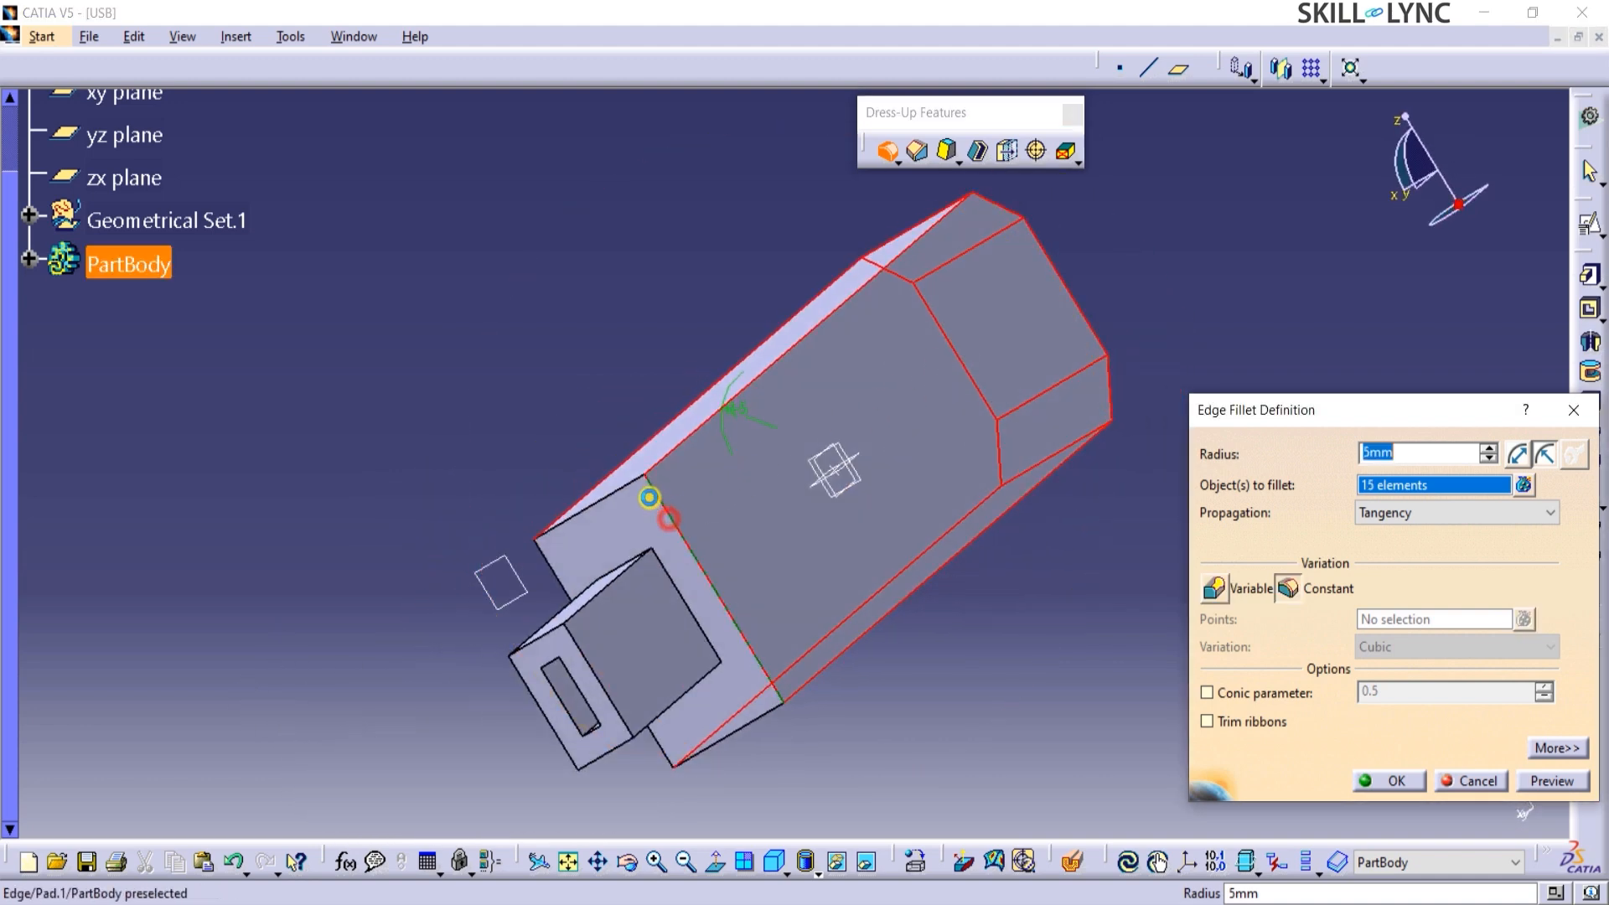
{"action": "left_click", "coordinate": [620, 486]}
{"action": "left_click", "coordinate": [581, 620]}
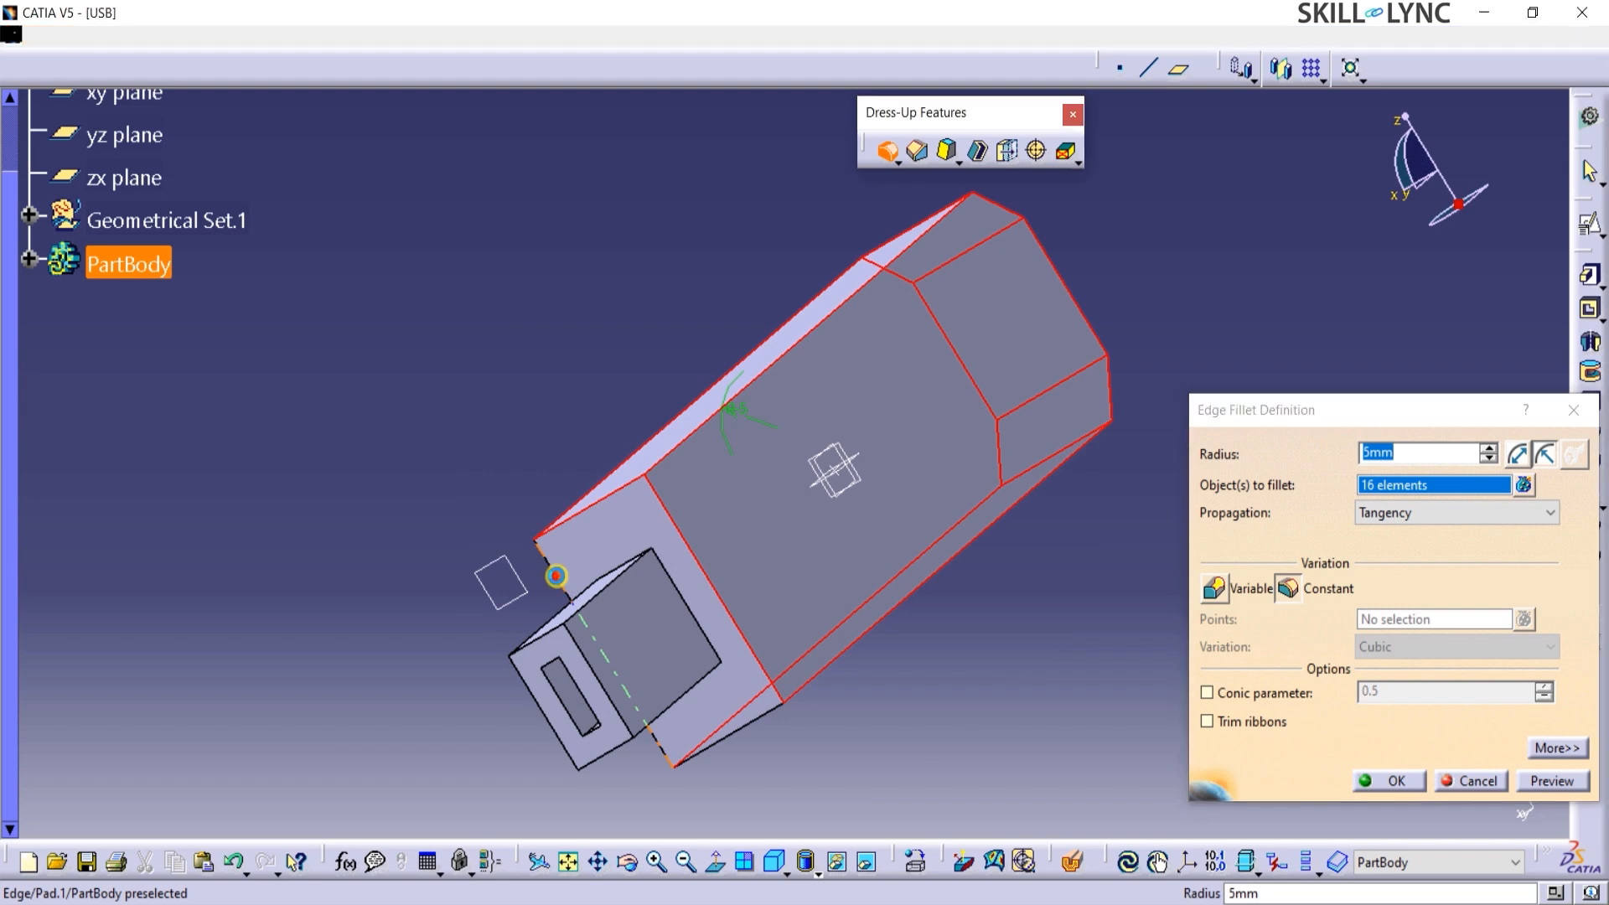
{"action": "left_click", "coordinate": [738, 732]}
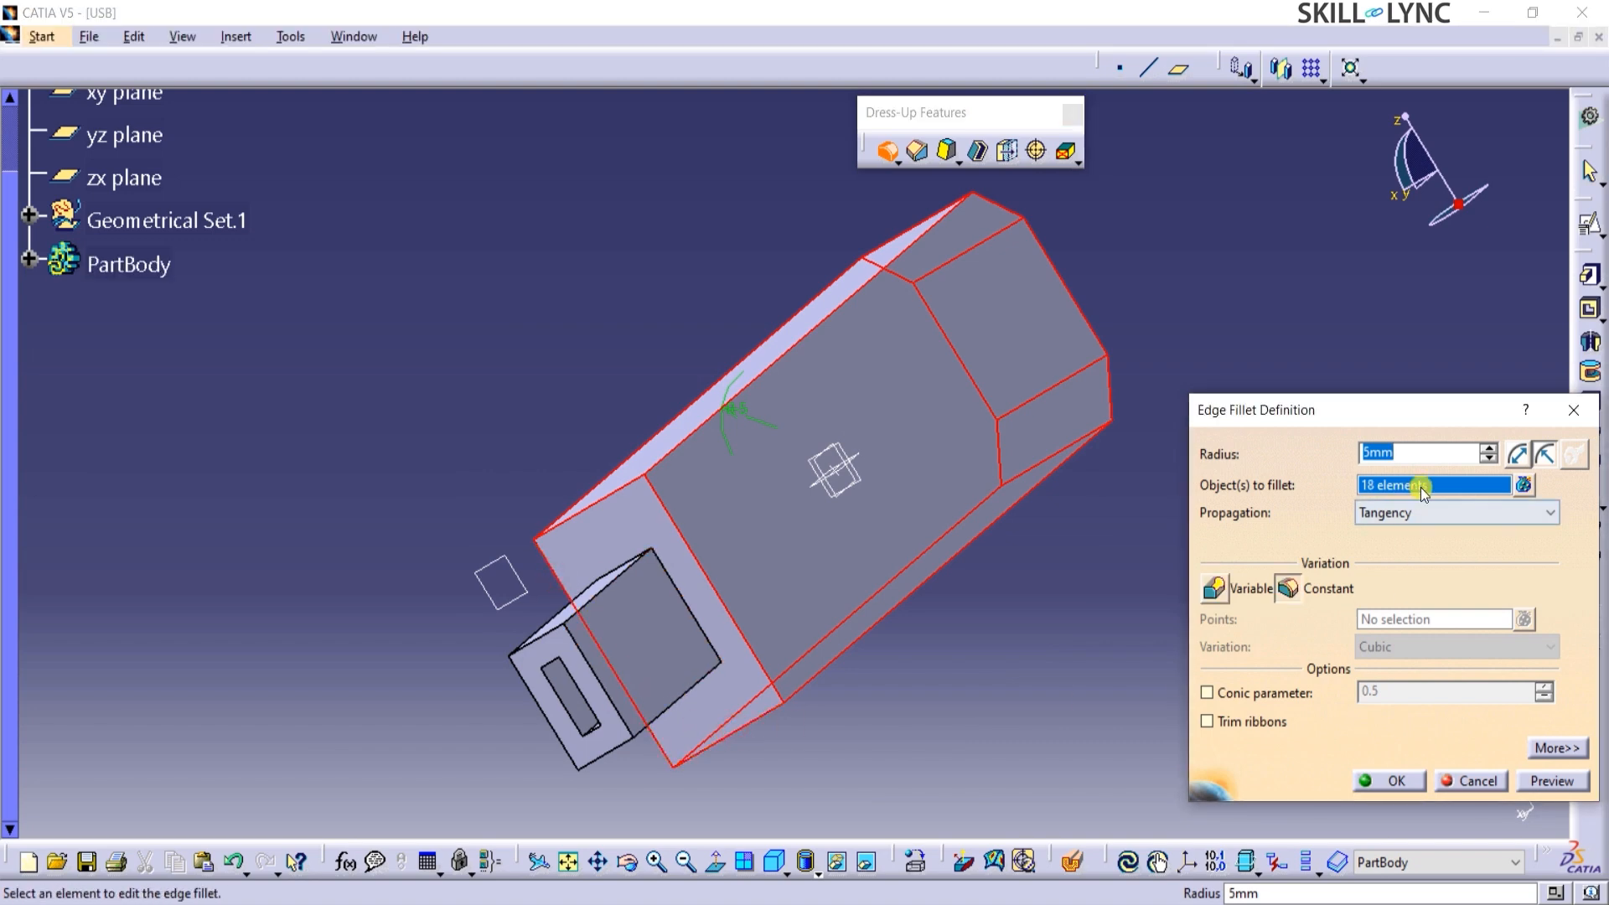
{"action": "type", "text": "0.5"}
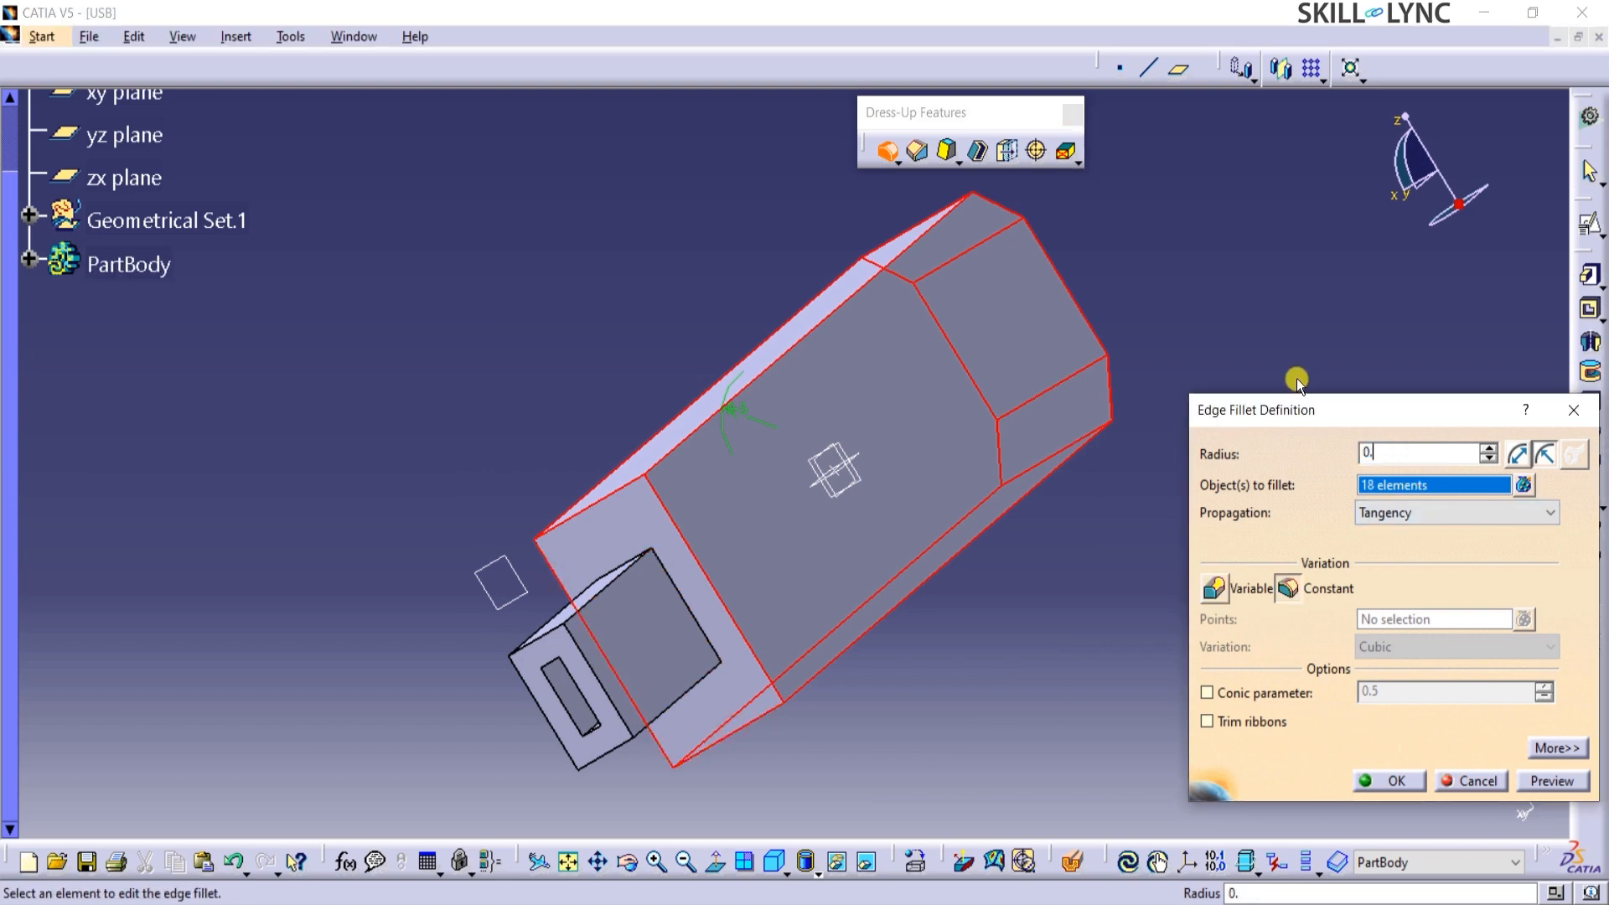
{"action": "left_click", "coordinate": [1383, 781]}
Save the finished part as USB in CATPart format on the Desktop, overwriting the existing file.
{"action": "middle_click_drag", "start_coordinate": [1119, 622], "coordinate": [324, 244]}
{"action": "middle_click_drag", "start_coordinate": [615, 579], "coordinate": [778, 317]}
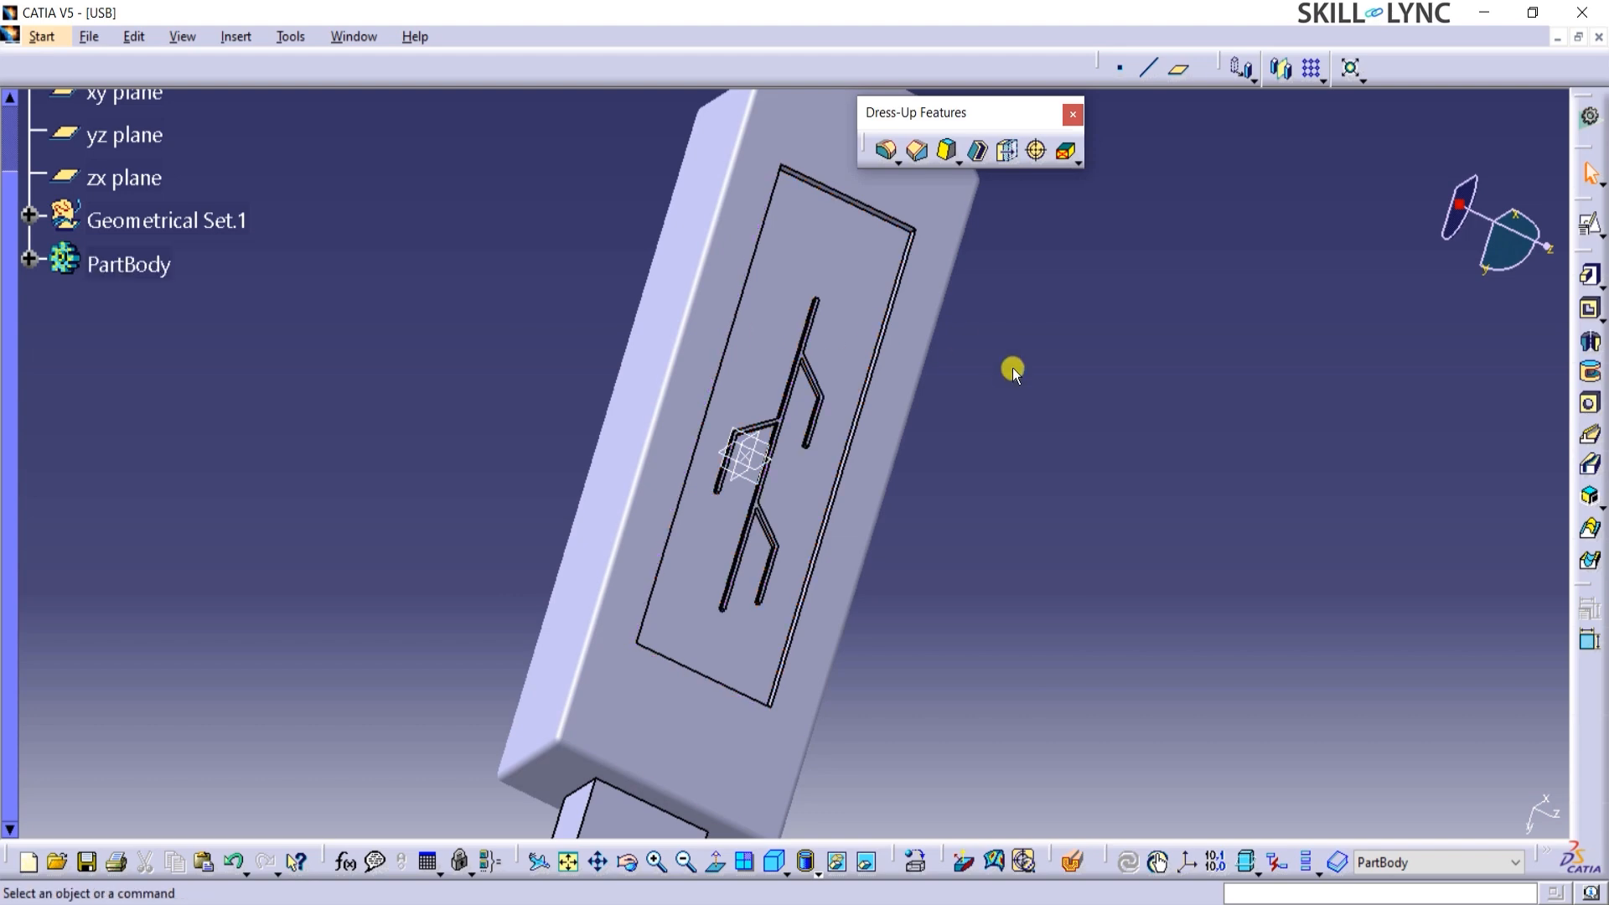
{"action": "middle_click_drag", "start_coordinate": [941, 564], "coordinate": [662, 289]}
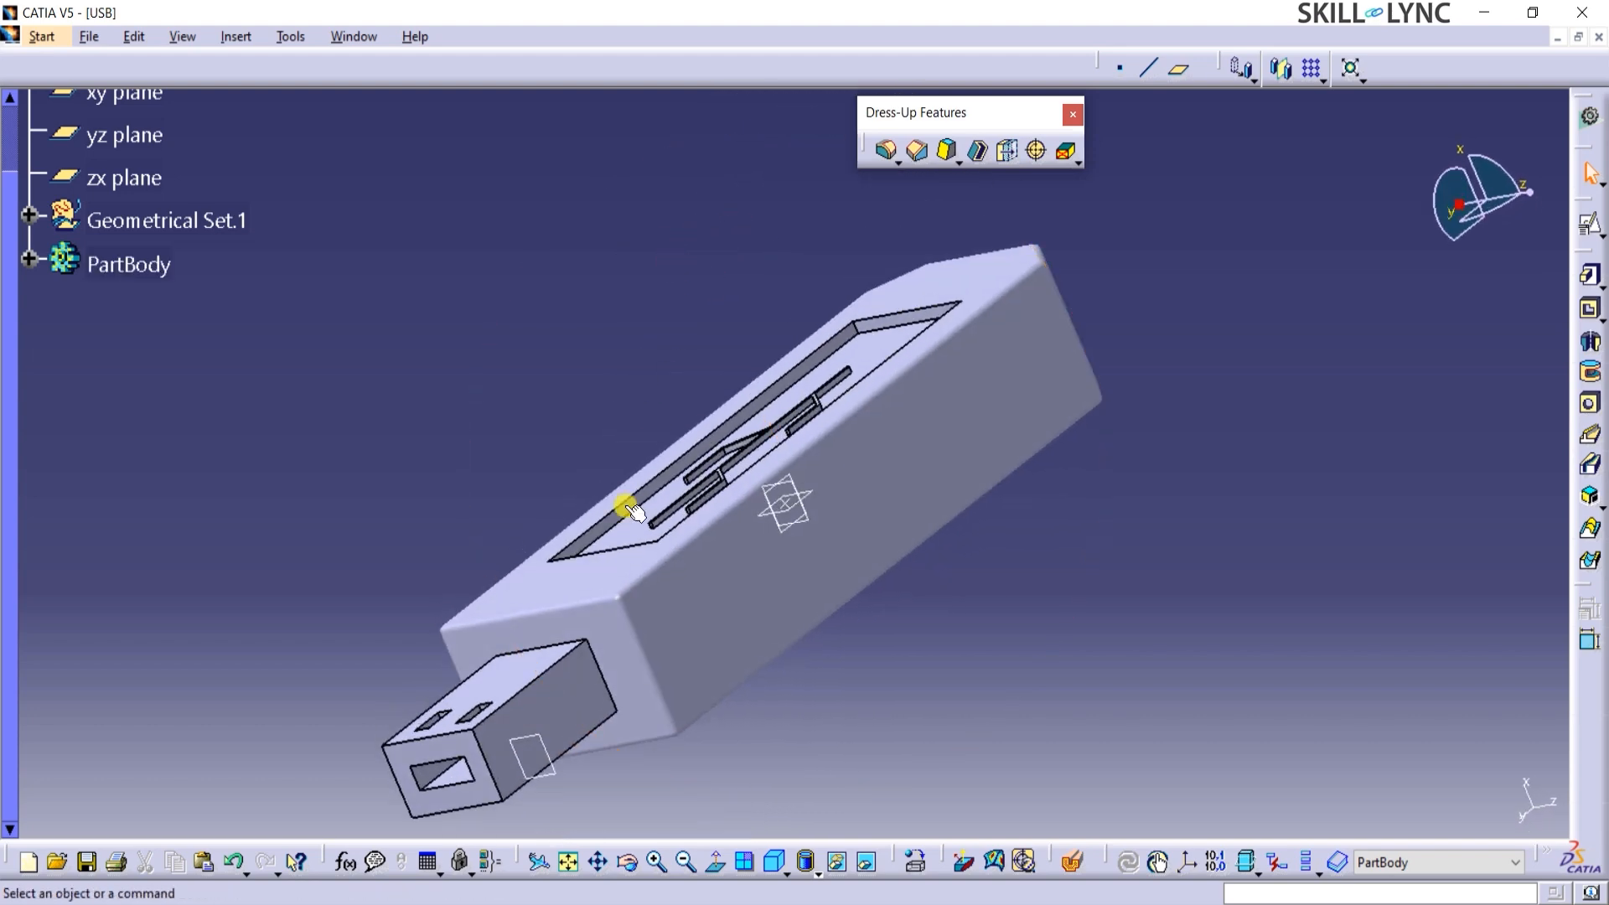
{"action": "middle_click_drag", "start_coordinate": [550, 477], "coordinate": [762, 309]}
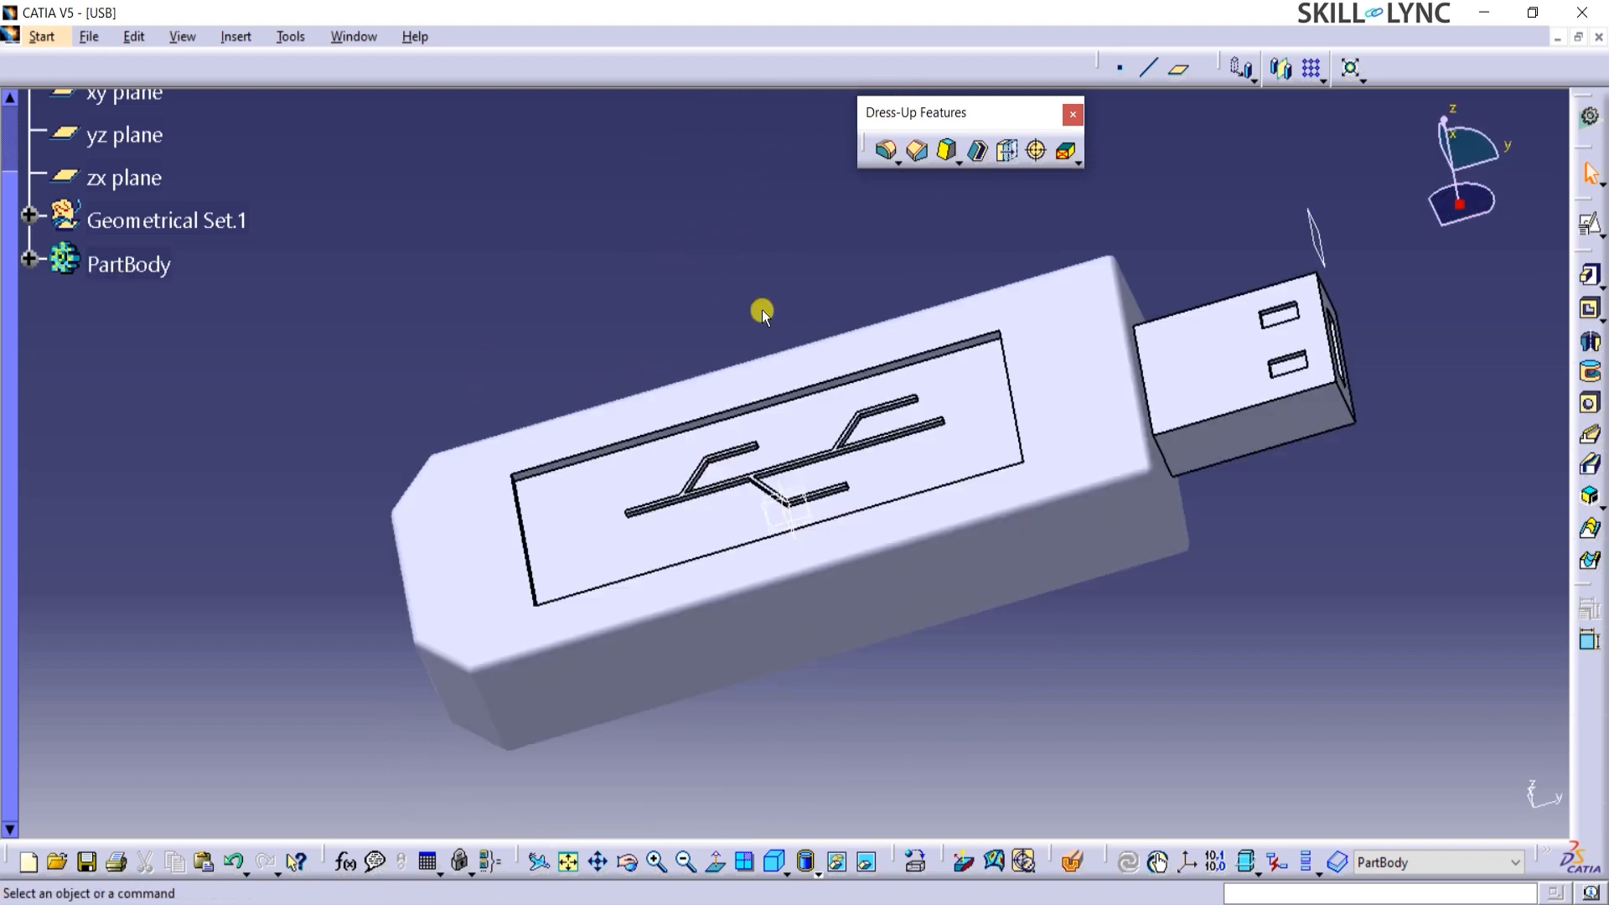
{"action": "key", "text": "ctrl+s"}
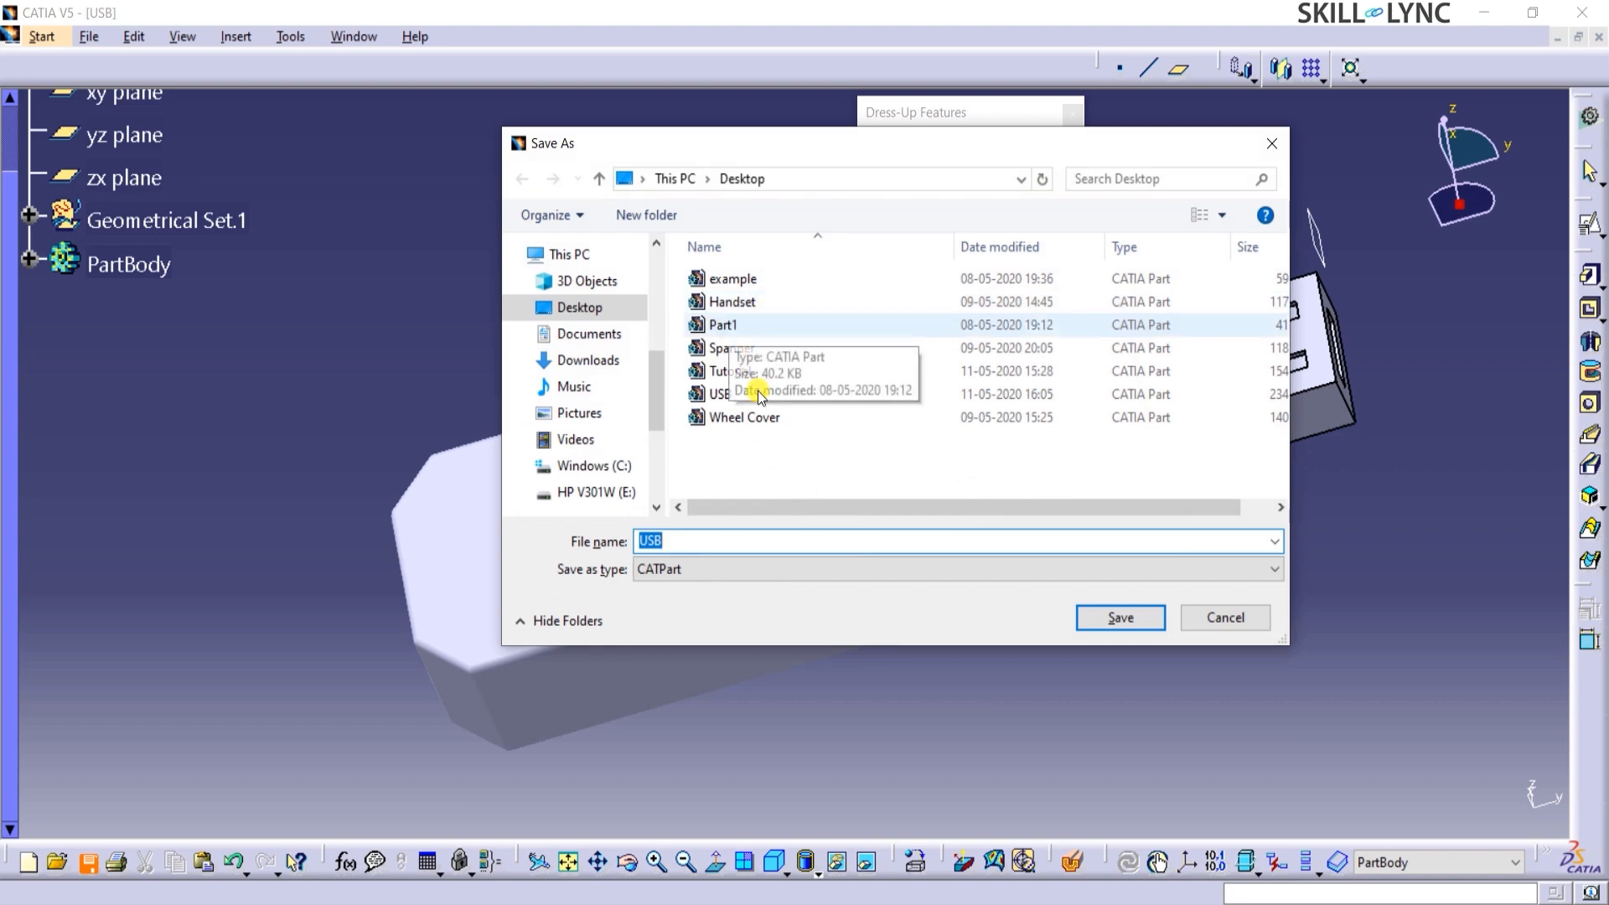
{"action": "left_click", "coordinate": [1082, 609]}
{"action": "left_click", "coordinate": [862, 463]}
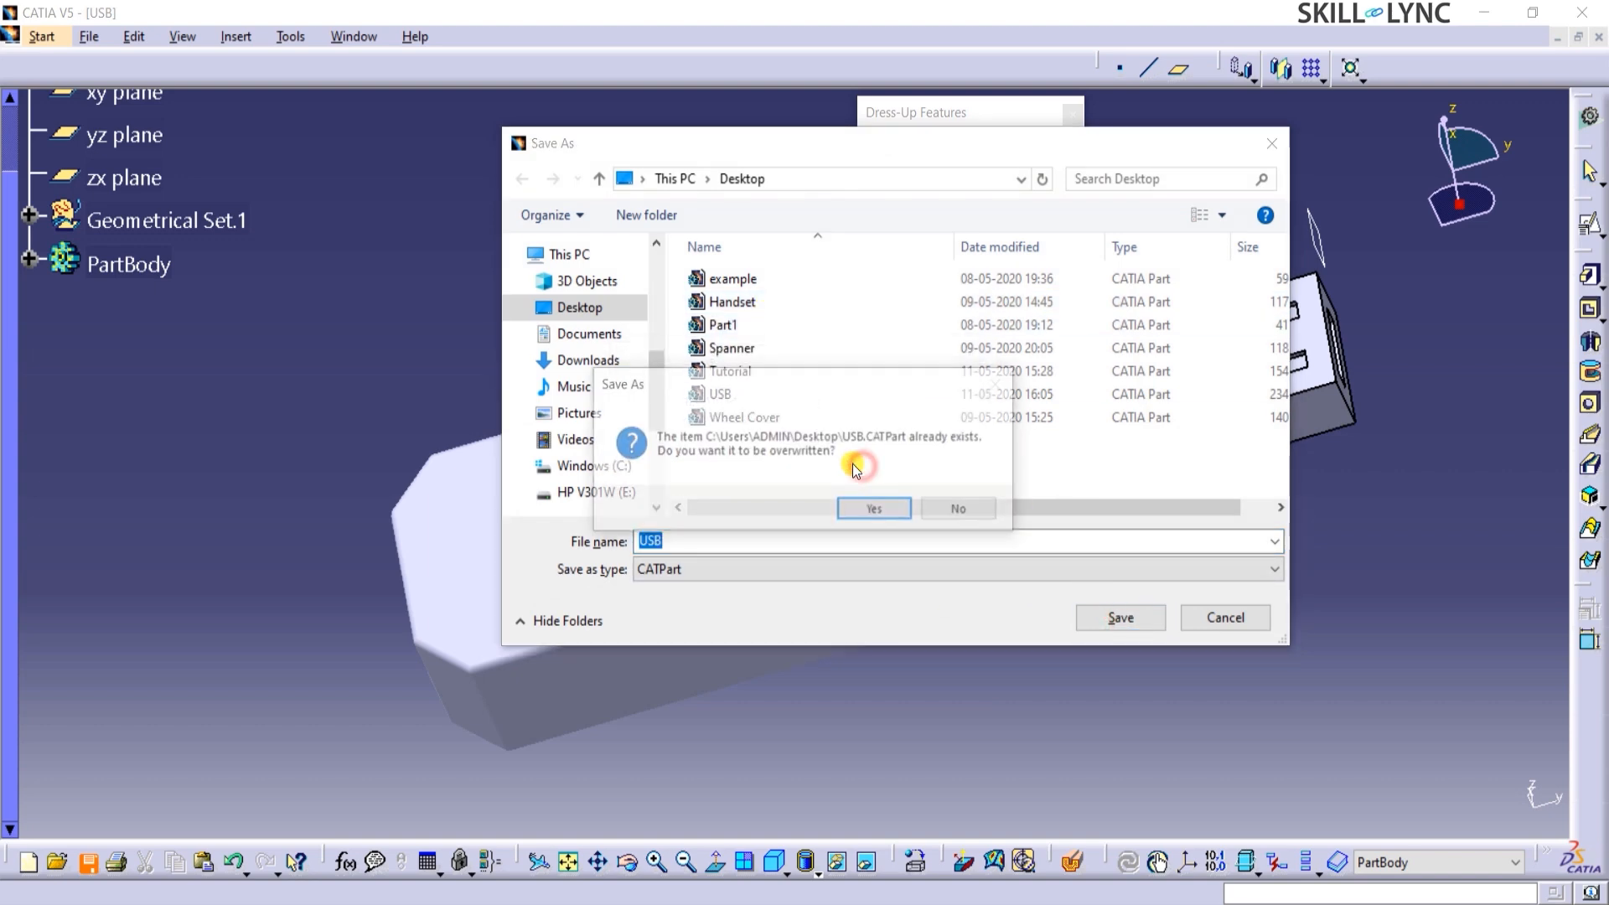
{"action": "left_click", "coordinate": [874, 513]}
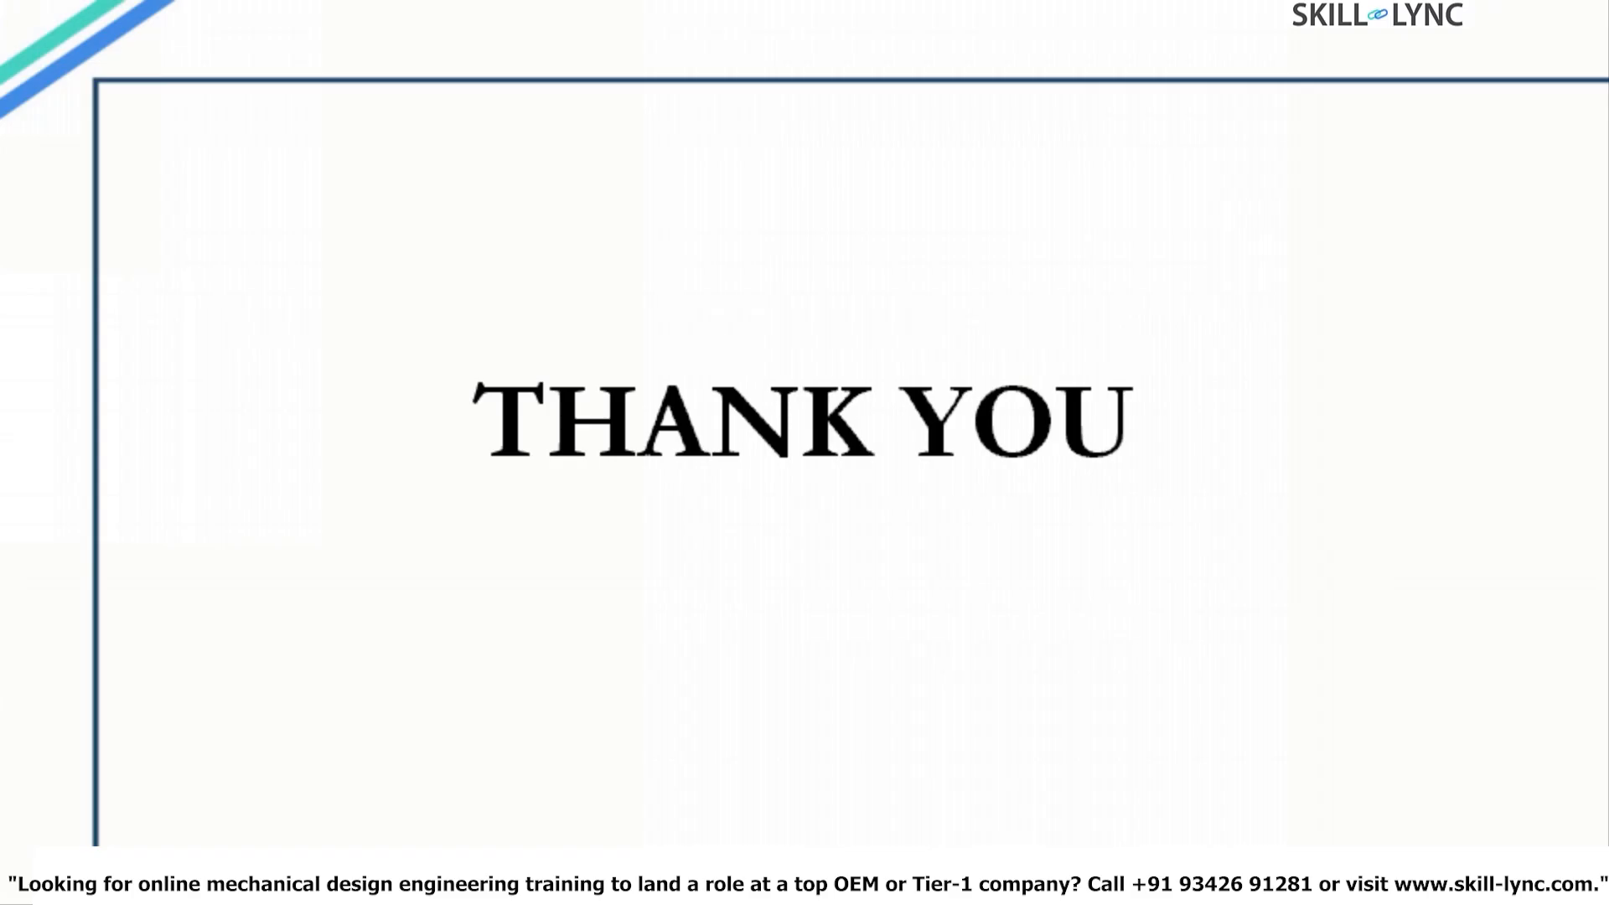